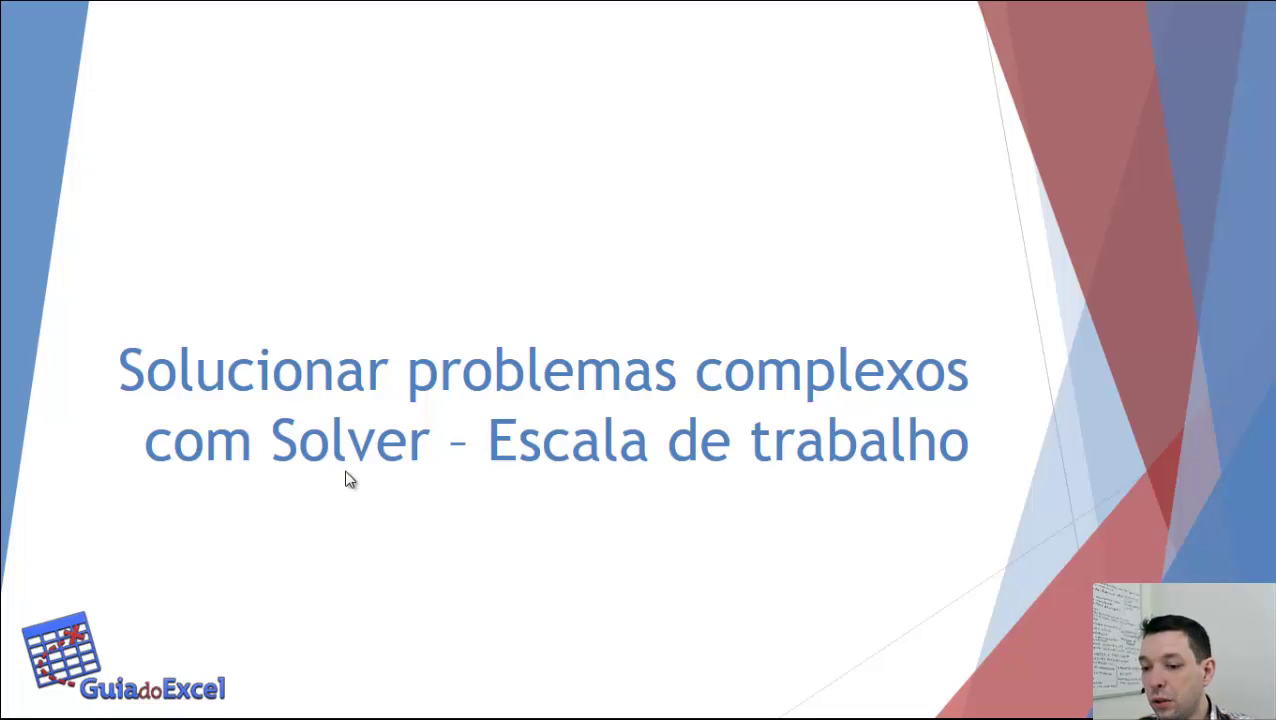
Advance the slideshow from the title slide to the Problema slide.
click(386, 527)
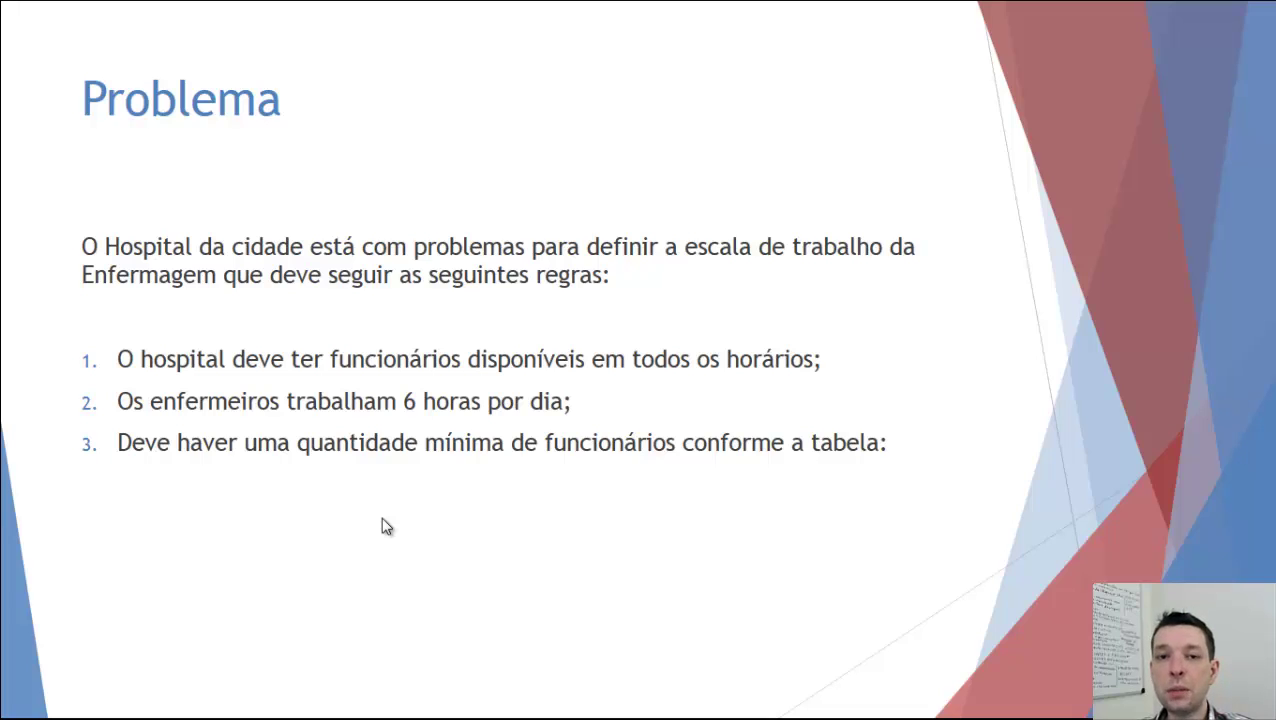
Step through the minimum-staff-per-hour table and Solução slides, then exit the slideshow to editing view.
click(382, 518)
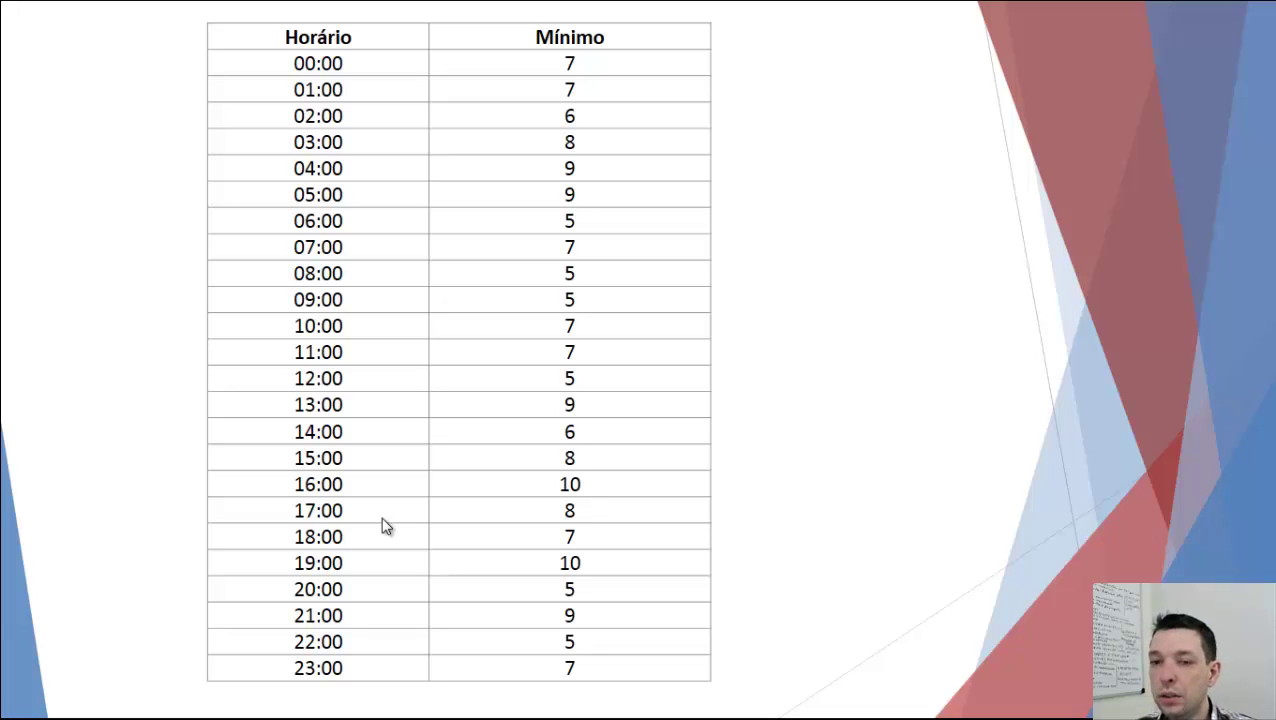
key(Right)
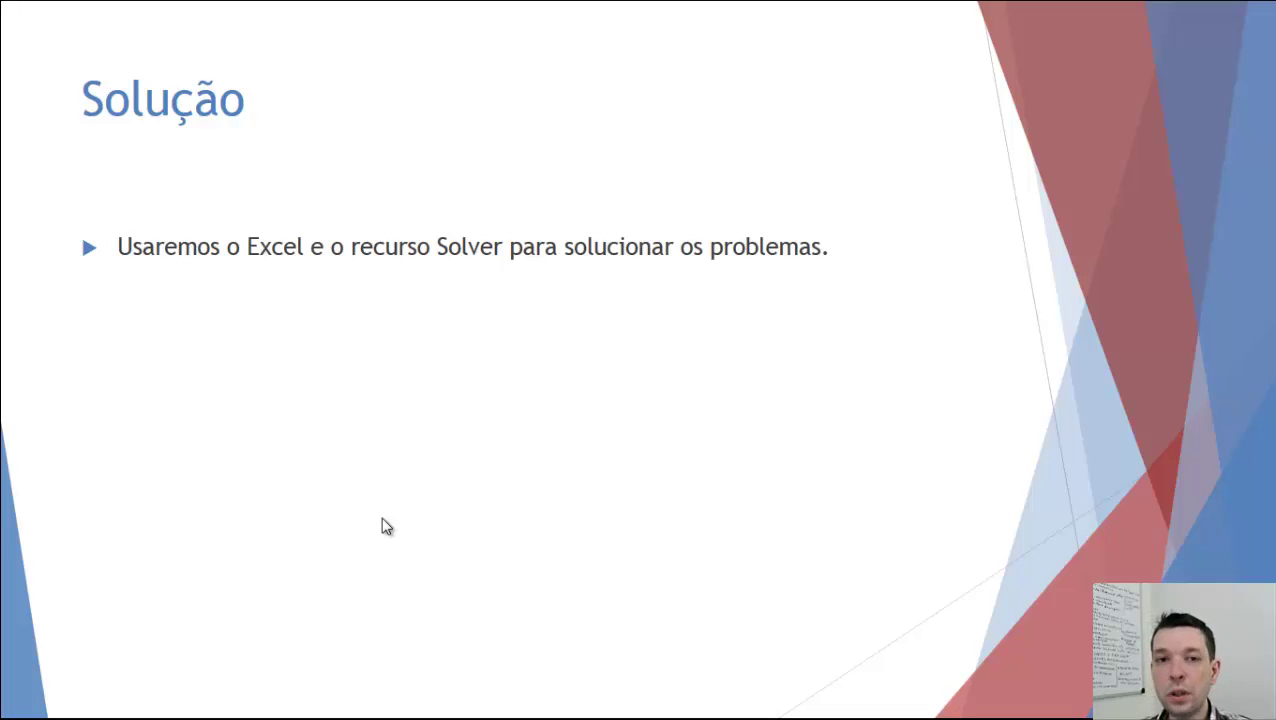
click(382, 519)
click(382, 519)
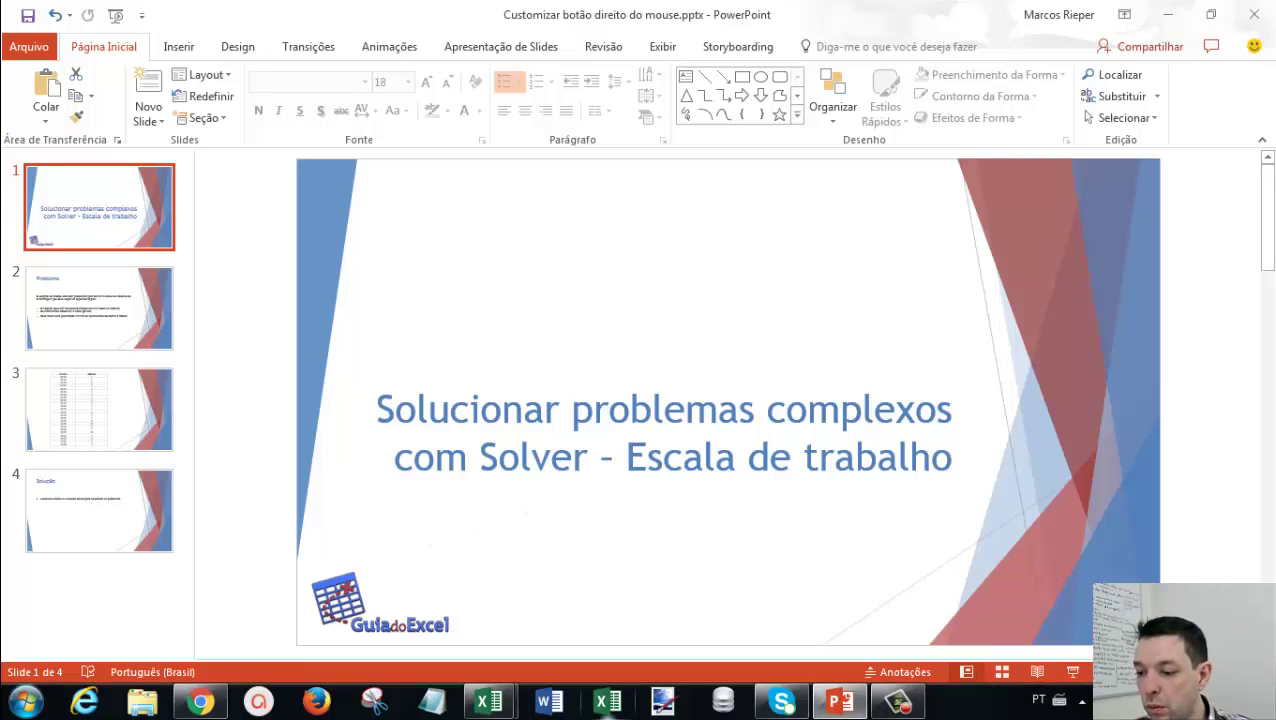
In the Pasta2 workbook, enter the header 'Entrada Horário' in cell C1.
mouse_move(488, 702)
click(441, 633)
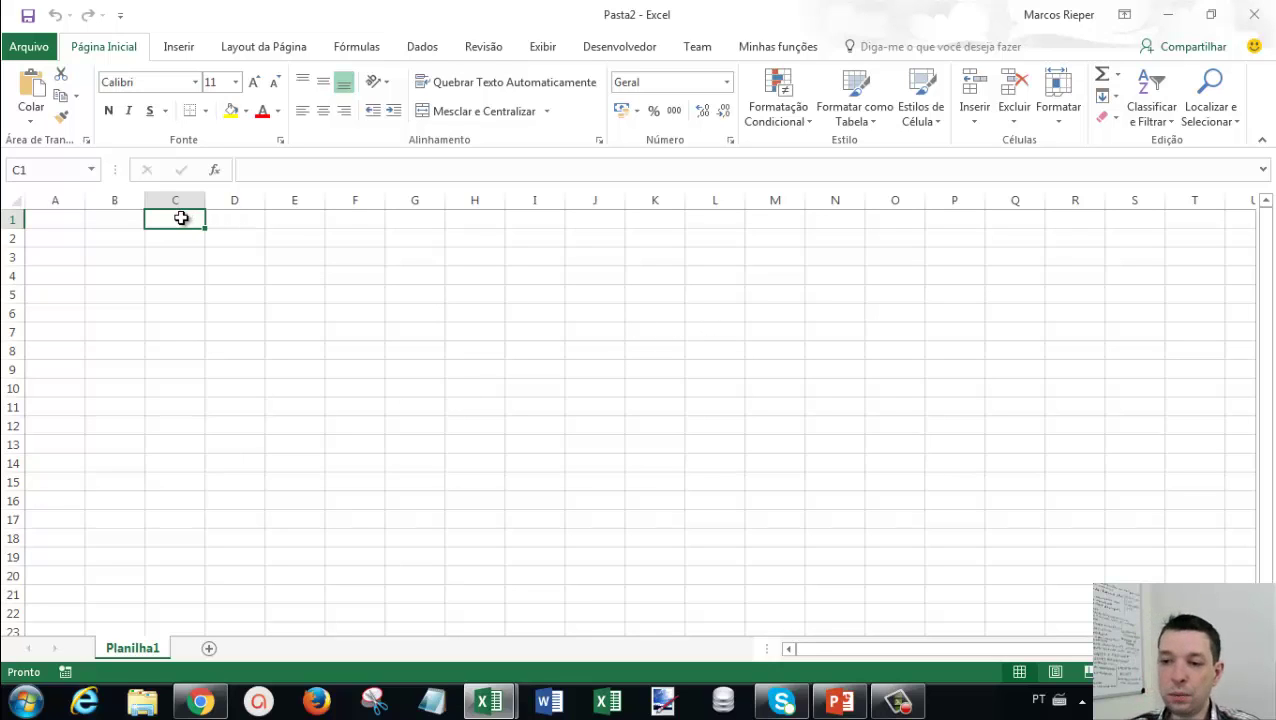
key(Return)
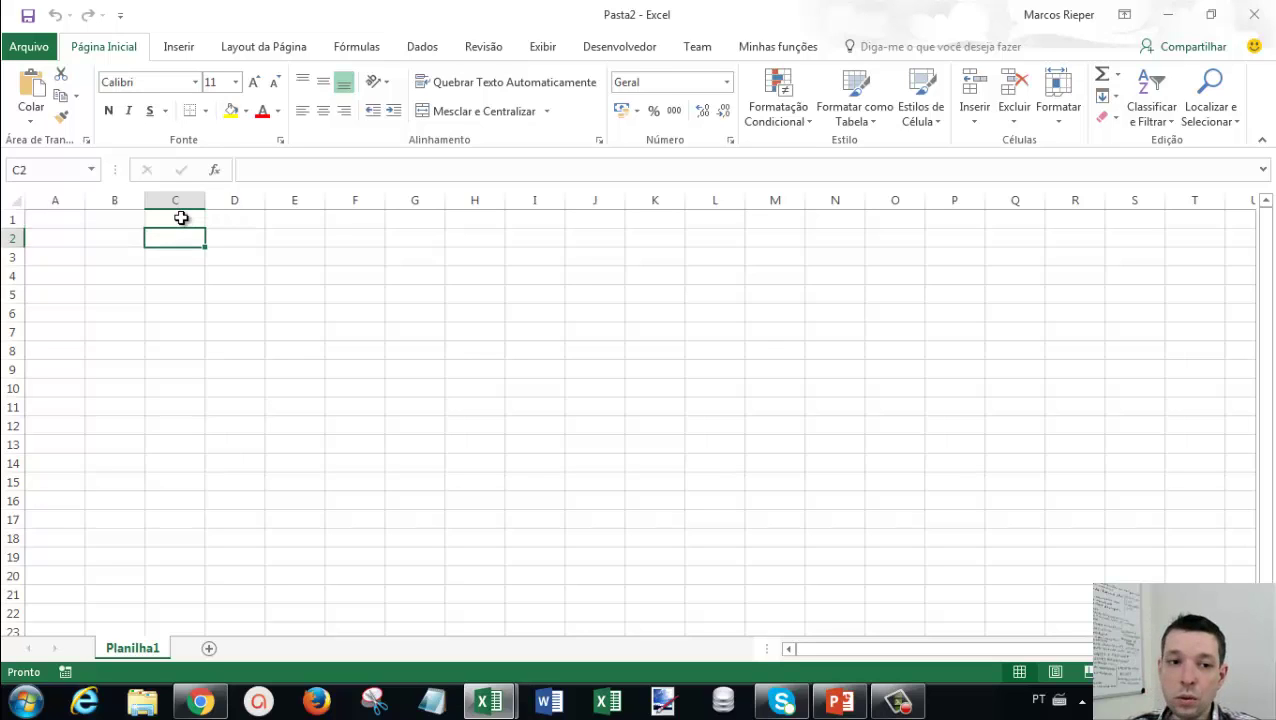
click(181, 218)
text(En)
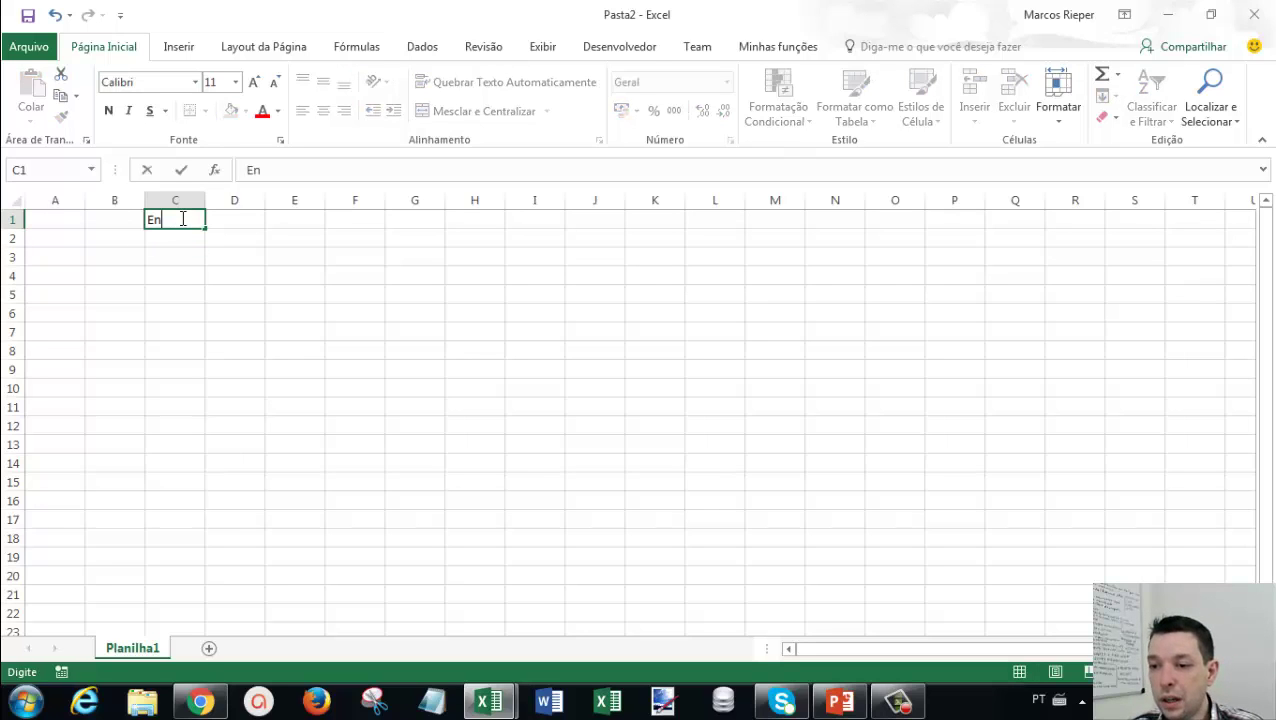
text(trada)
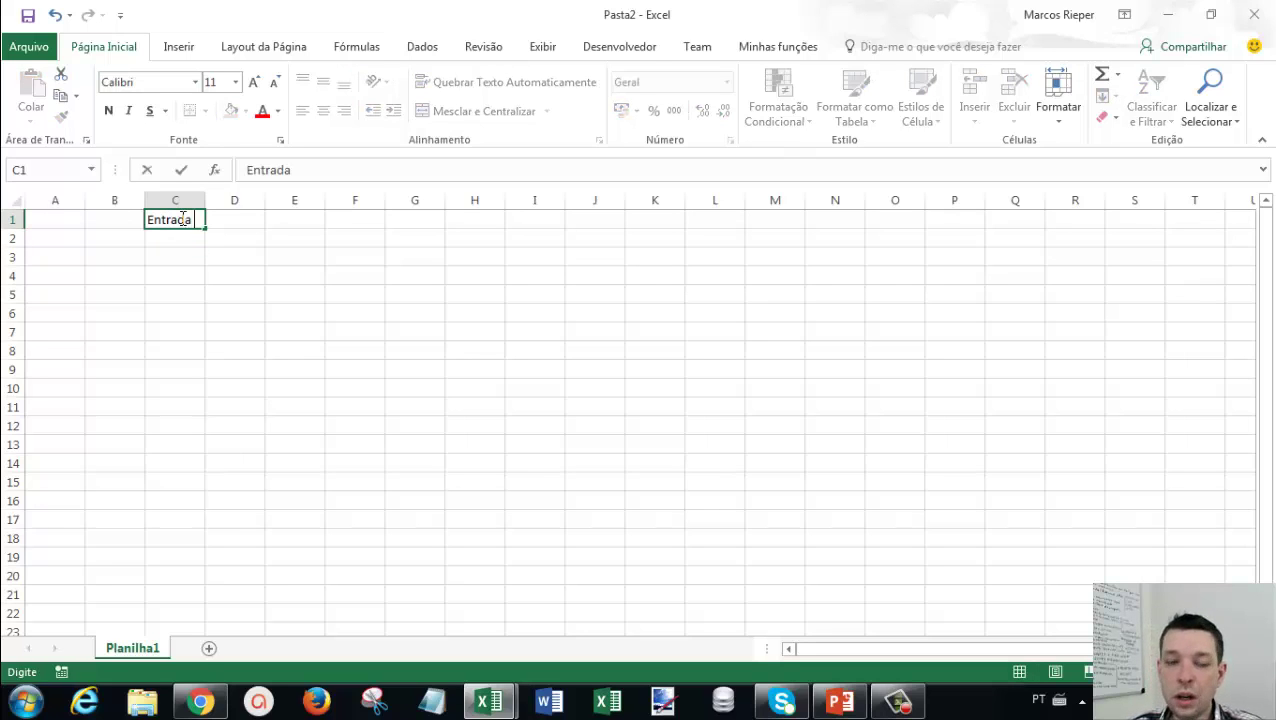
text( Hr)
key(BackSpace)
text(or)
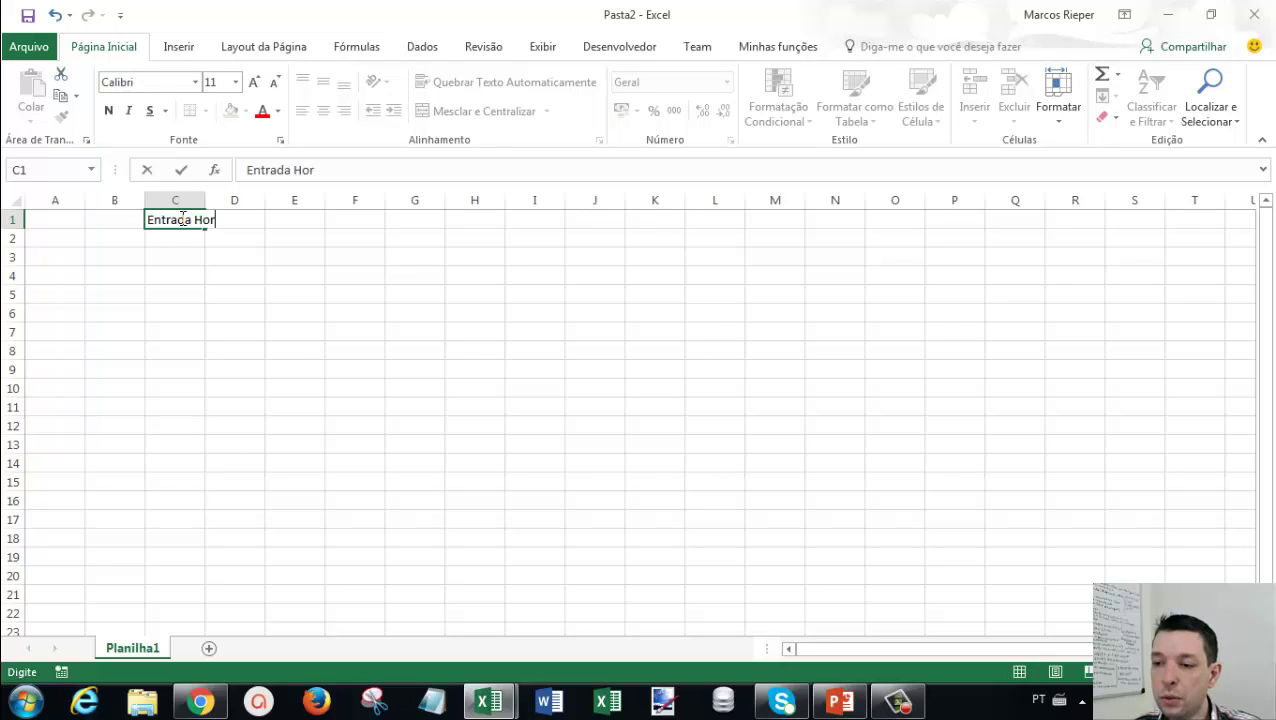
text(ário)
key(Return)
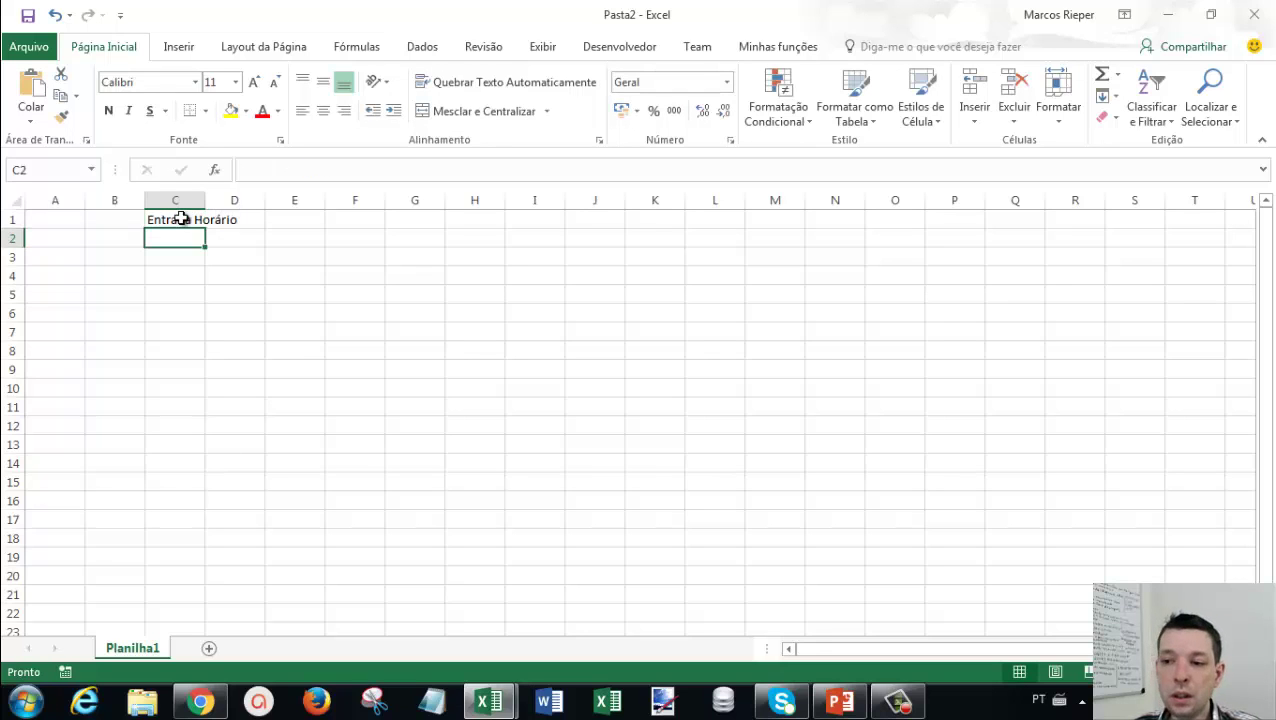
click(181, 219)
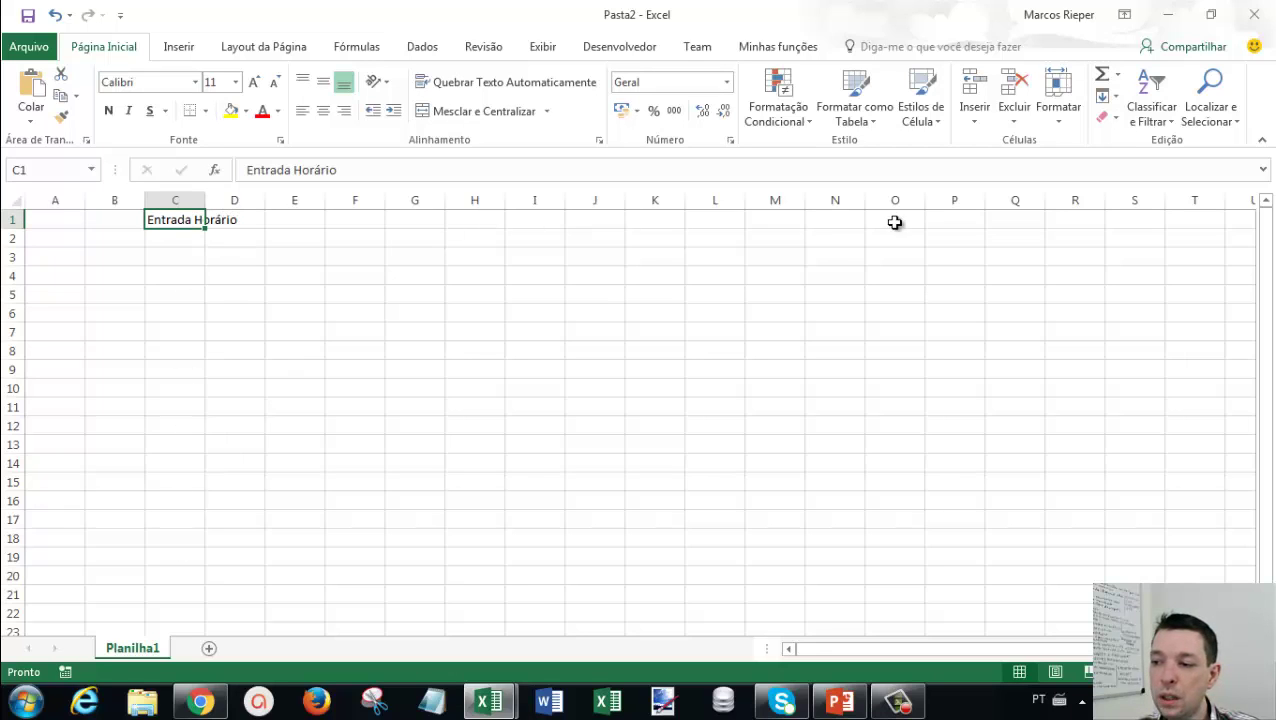
Enter 00:00 and 01:00, fill C2:C25 through 23:00, and copy the hour list.
click(188, 242)
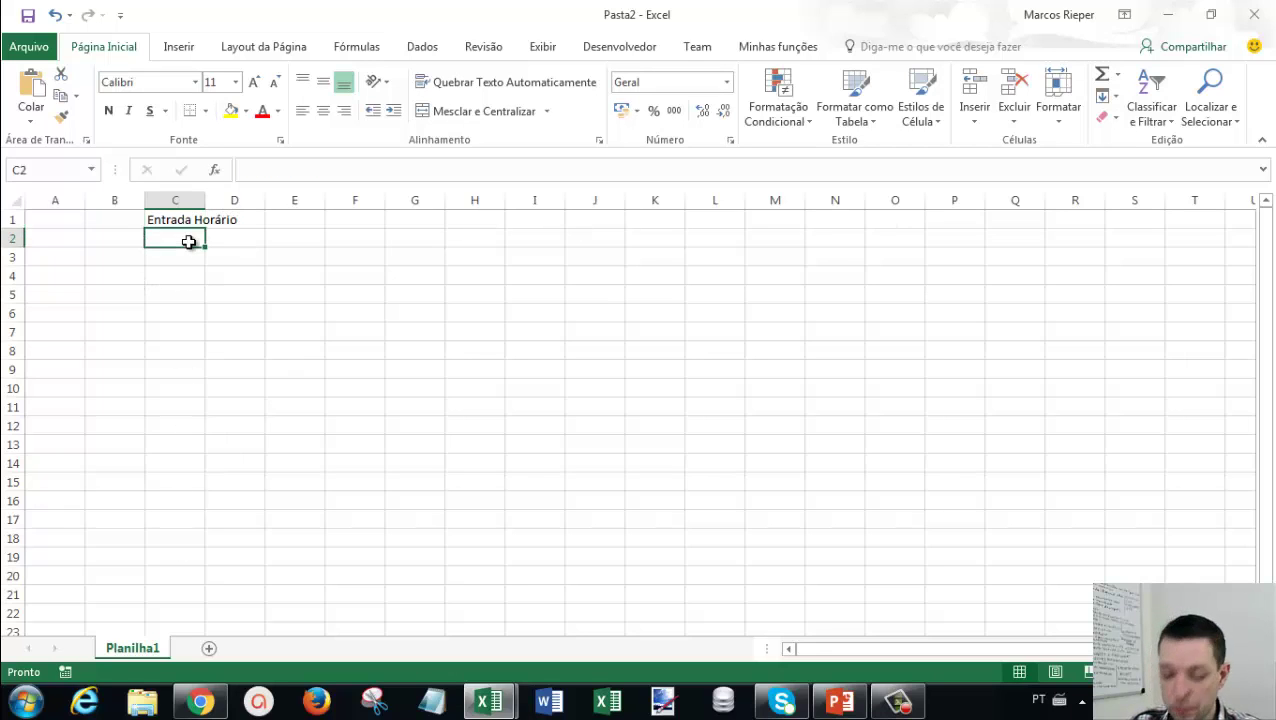
text(00:00)
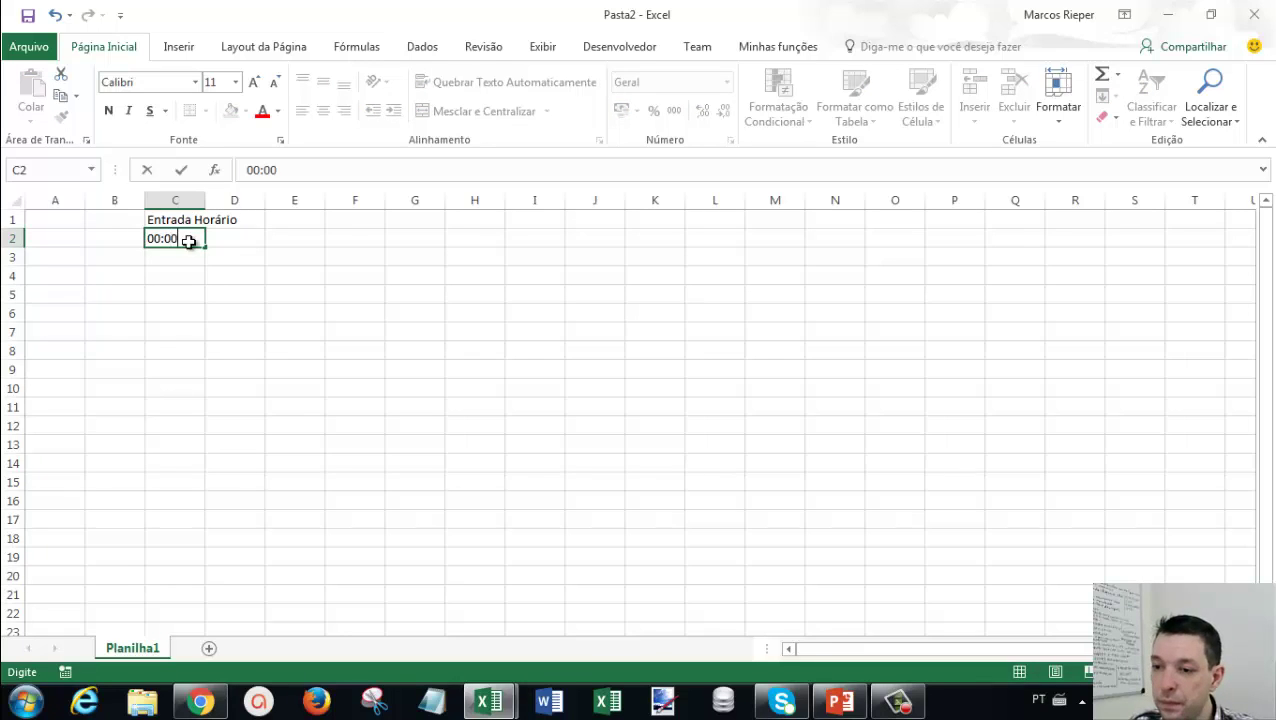
key(Return)
key(Up)
key(Down)
text(00)
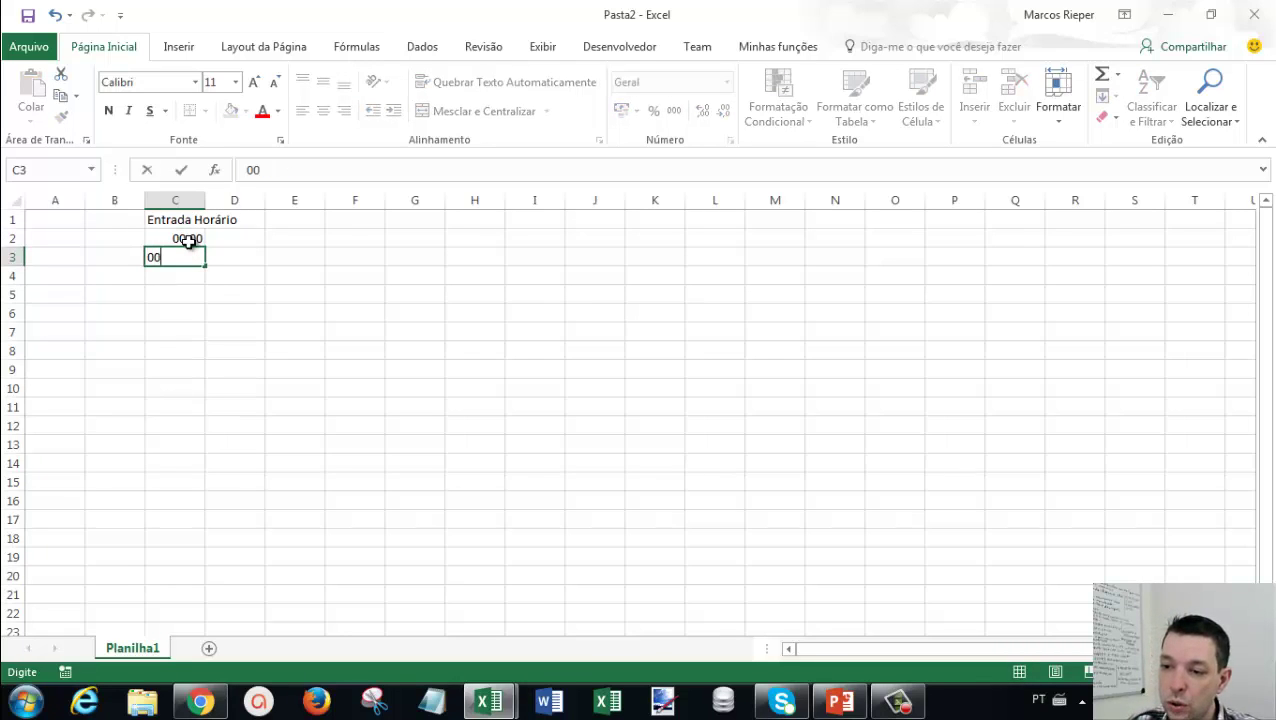
key(Escape)
text(01)
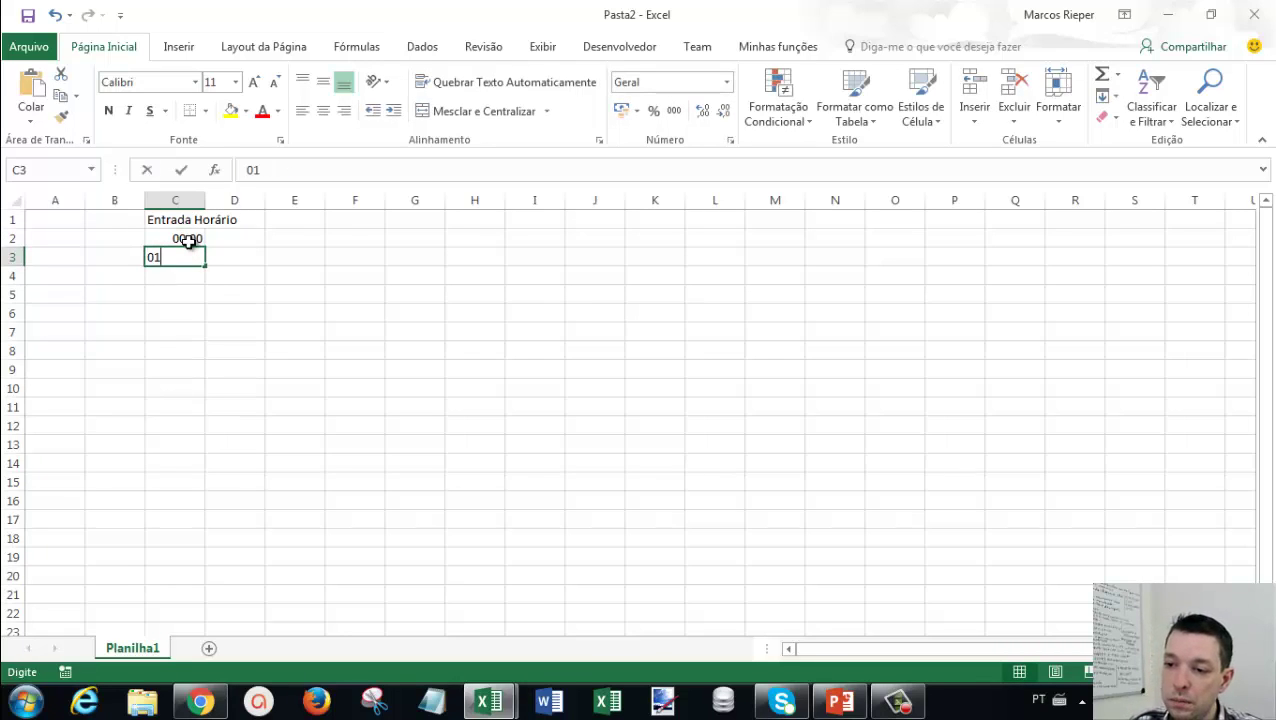
text(:00)
key(Return)
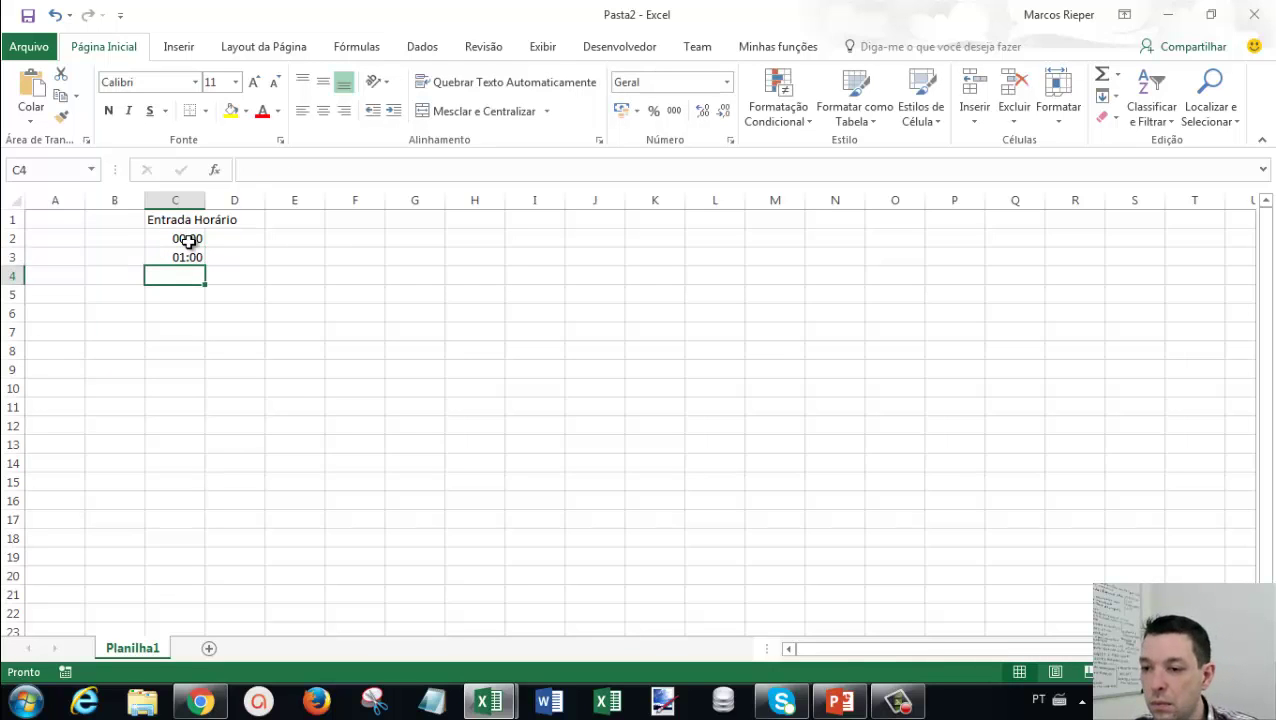
drag(188, 241, 189, 599)
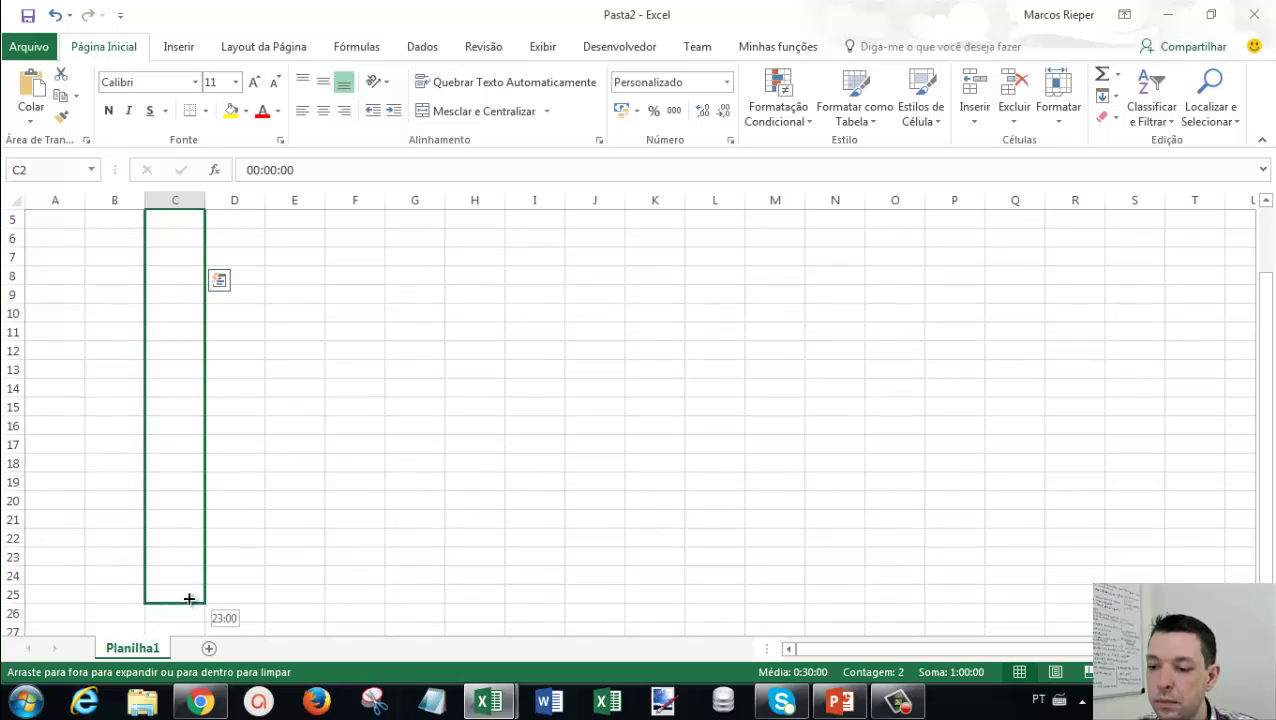
drag(189, 599, 189, 600)
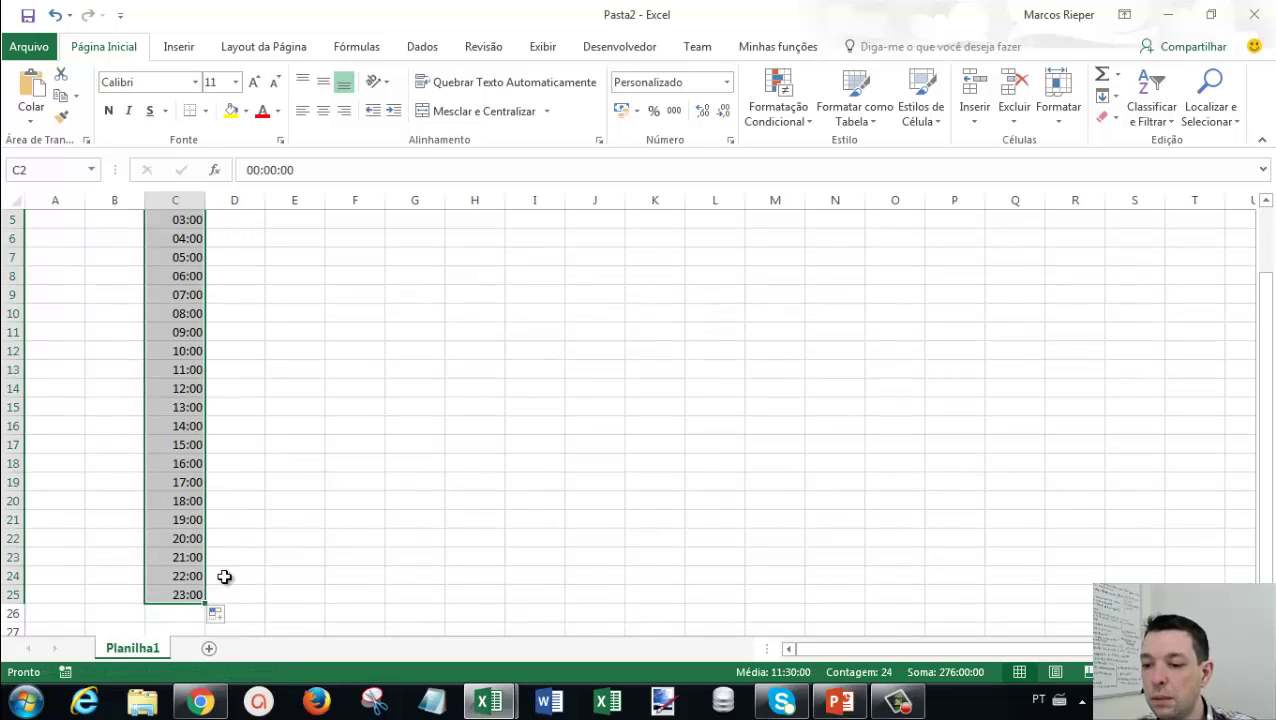
key(ctrl+c)
scroll(345, 490, up, 2)
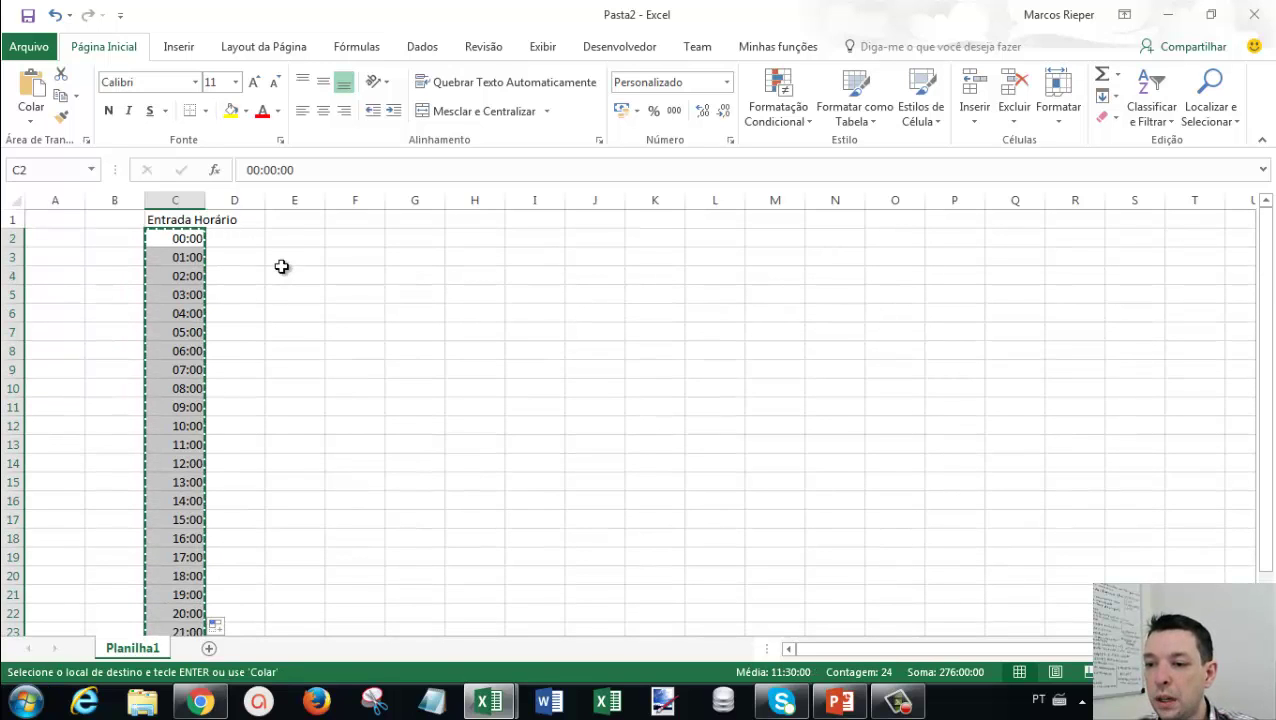
Paste the copied hours transposed across row 1 from D1 to AA1.
click(240, 219)
right_click(245, 221)
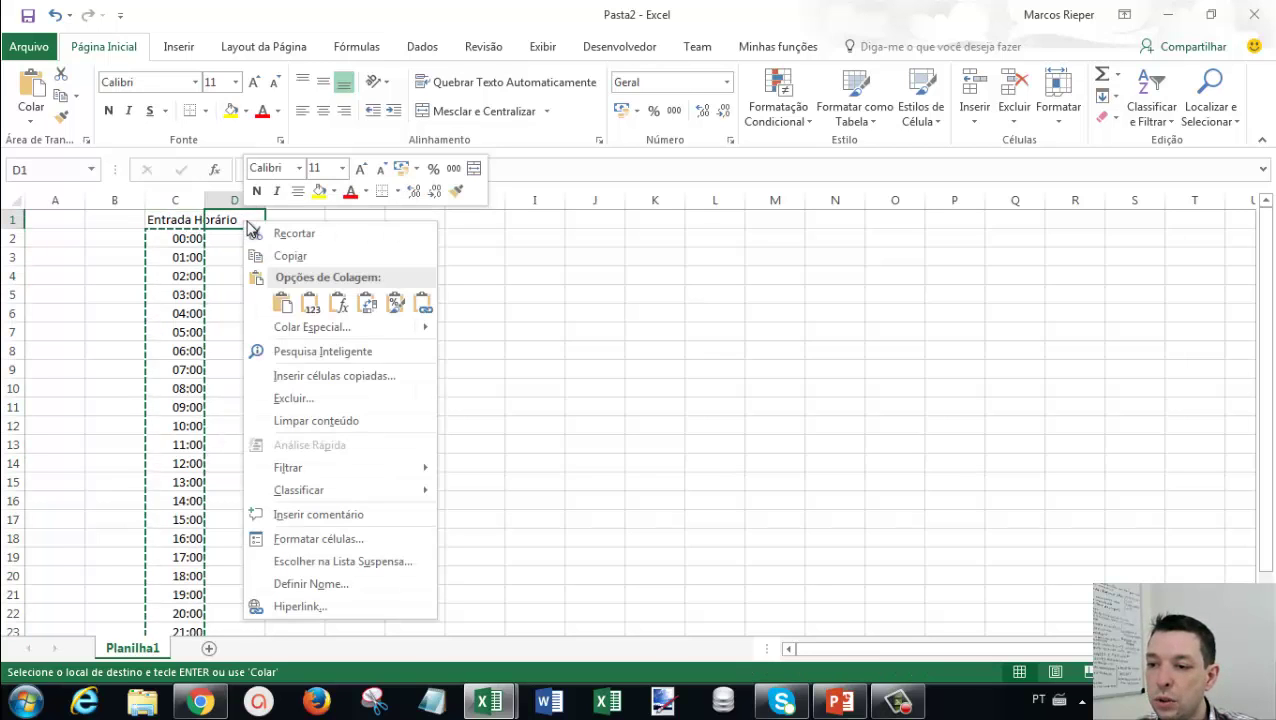
click(366, 305)
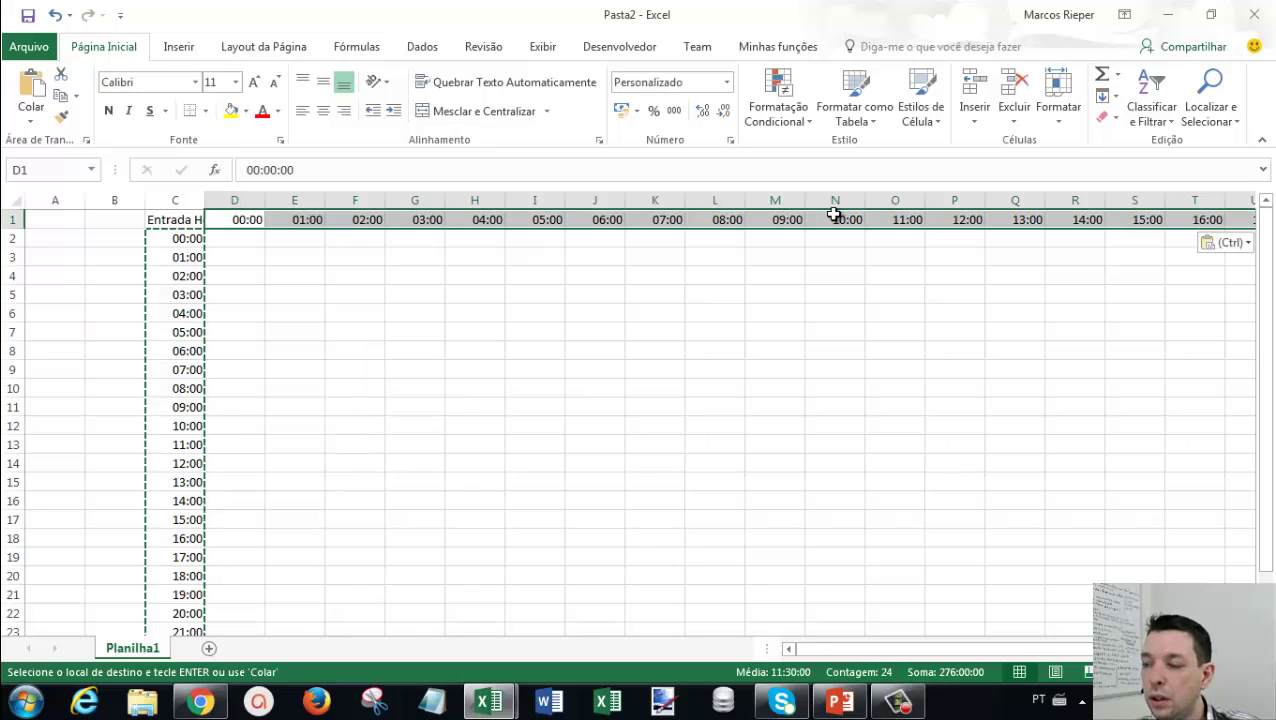
key(Escape)
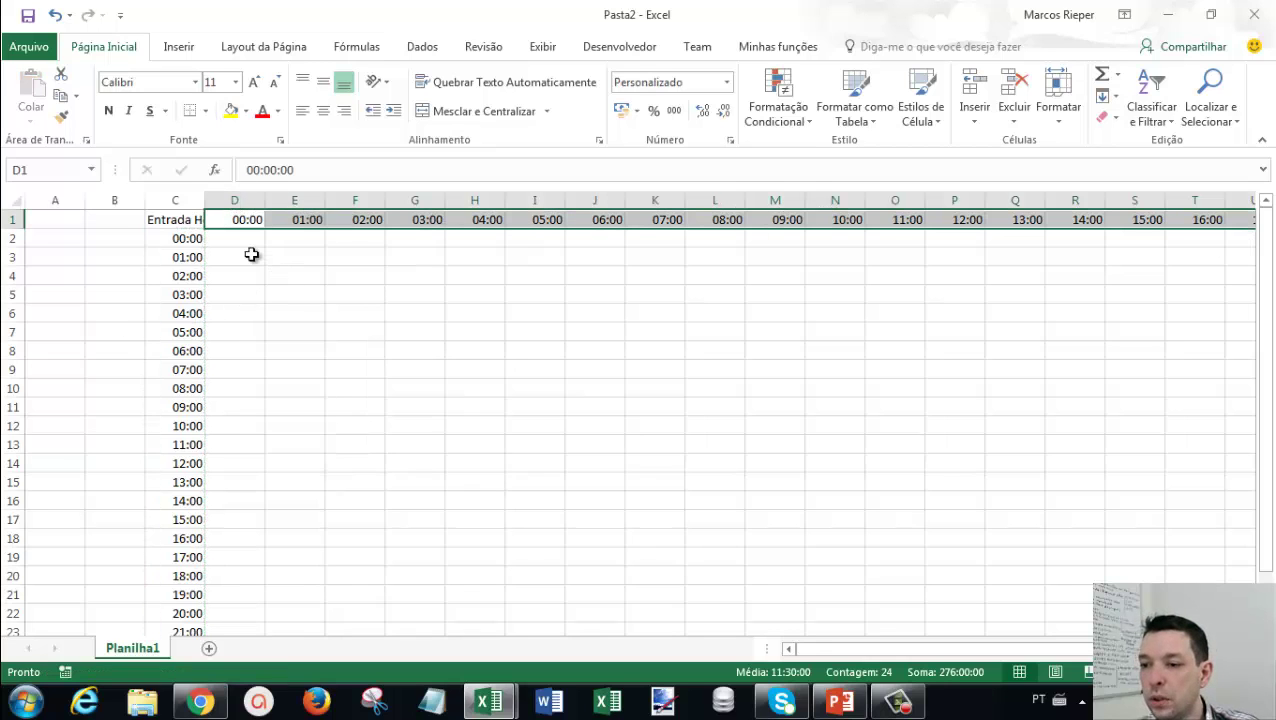
AutoFit columns D through AA to their hour headers.
click(251, 255)
mouse_move(234, 200)
mouse_down()
mouse_move(1238, 228)
mouse_move(1090, 205)
mouse_up()
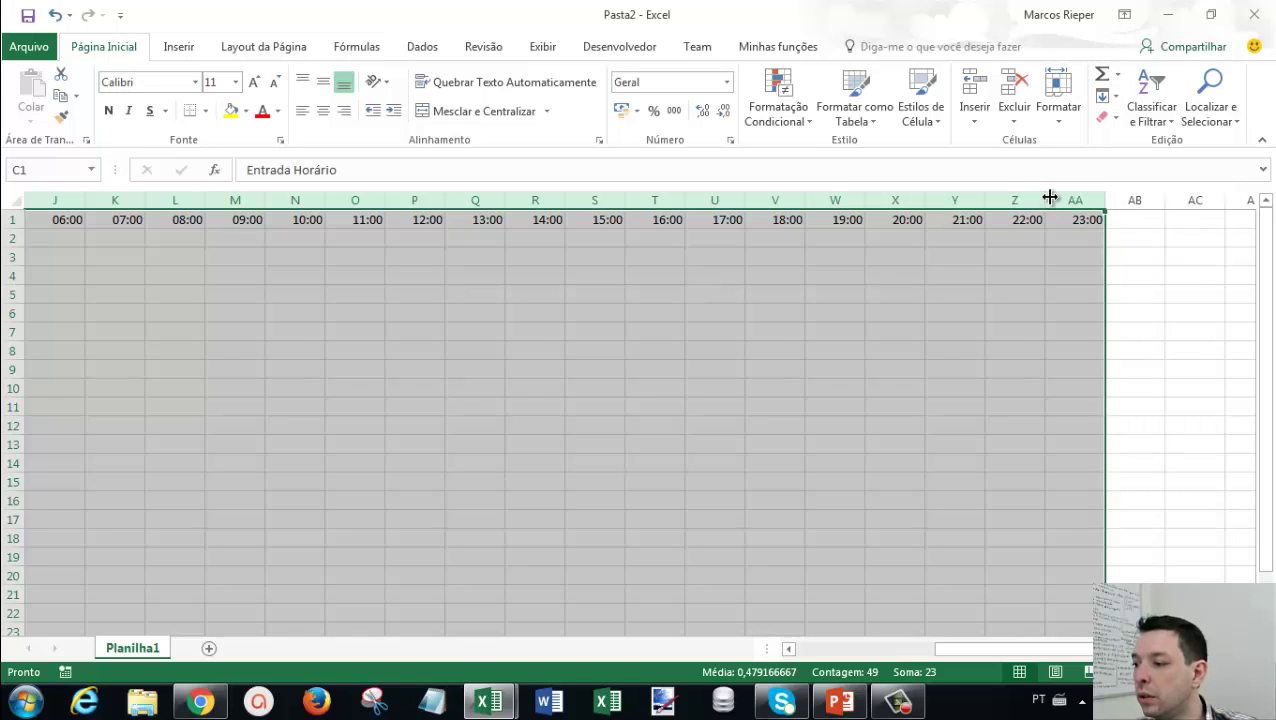
double_click(1046, 198)
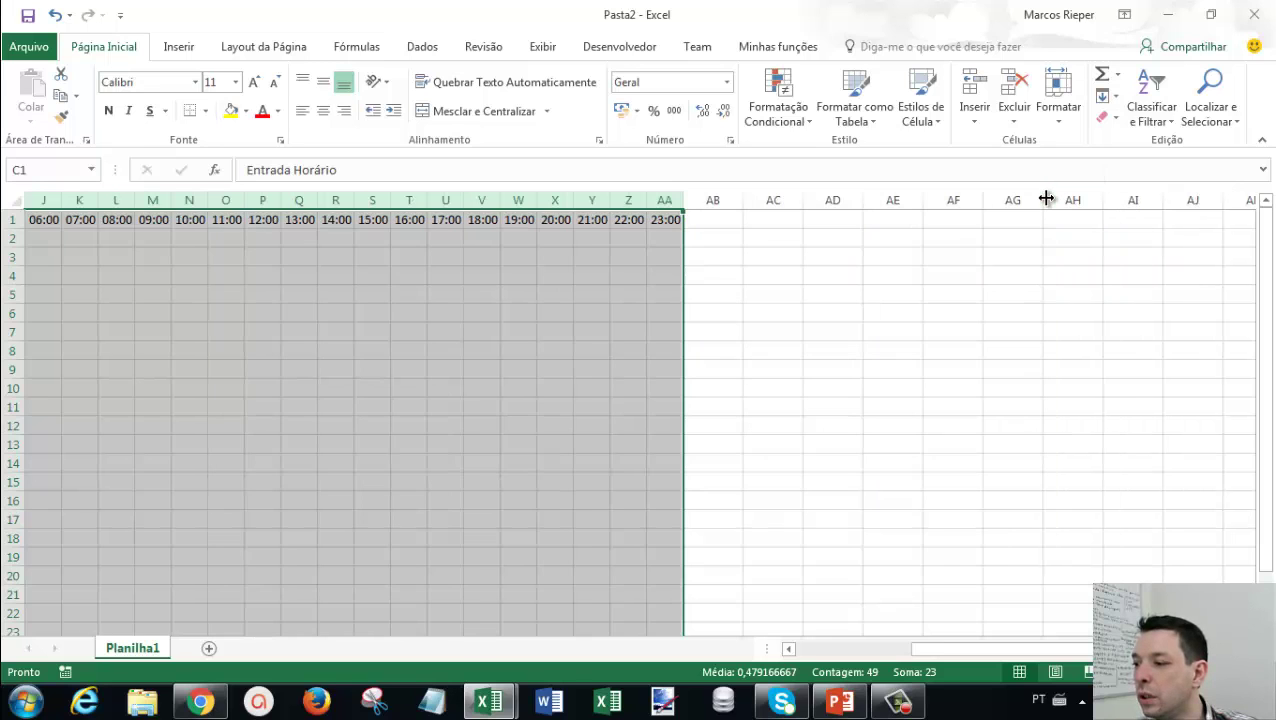
click(336, 390)
key(ctrl+Home)
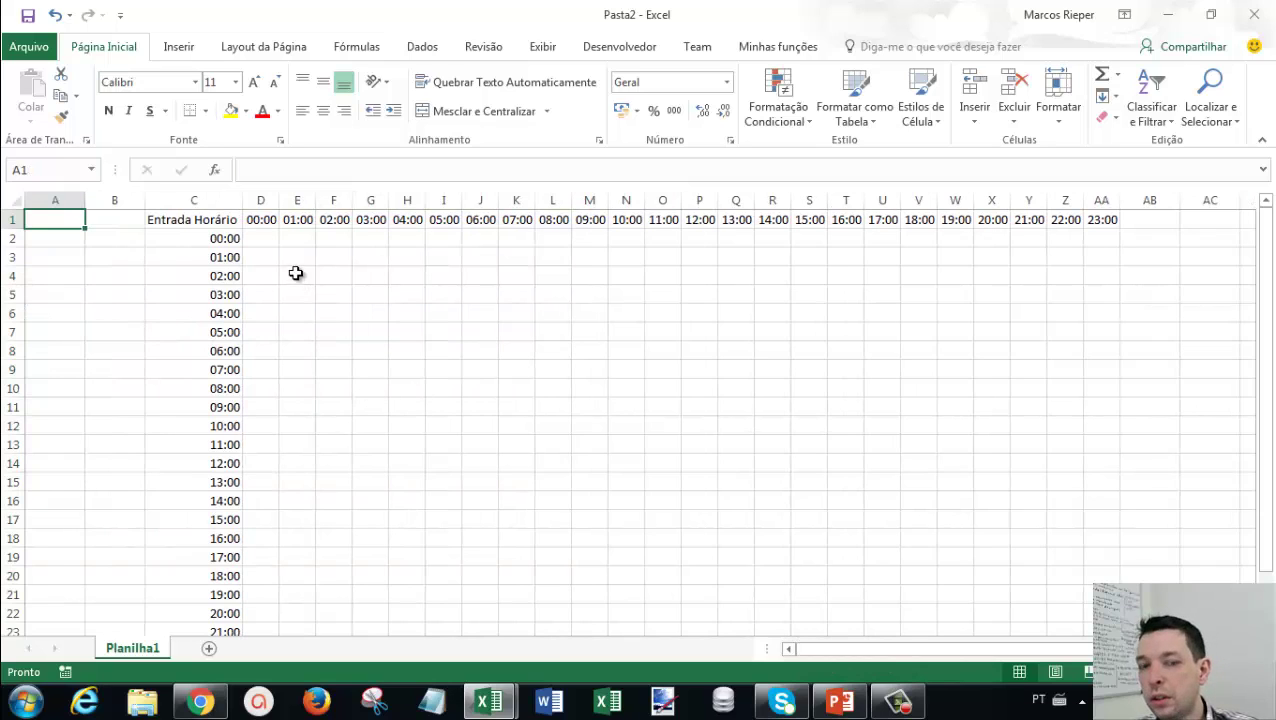
click(276, 240)
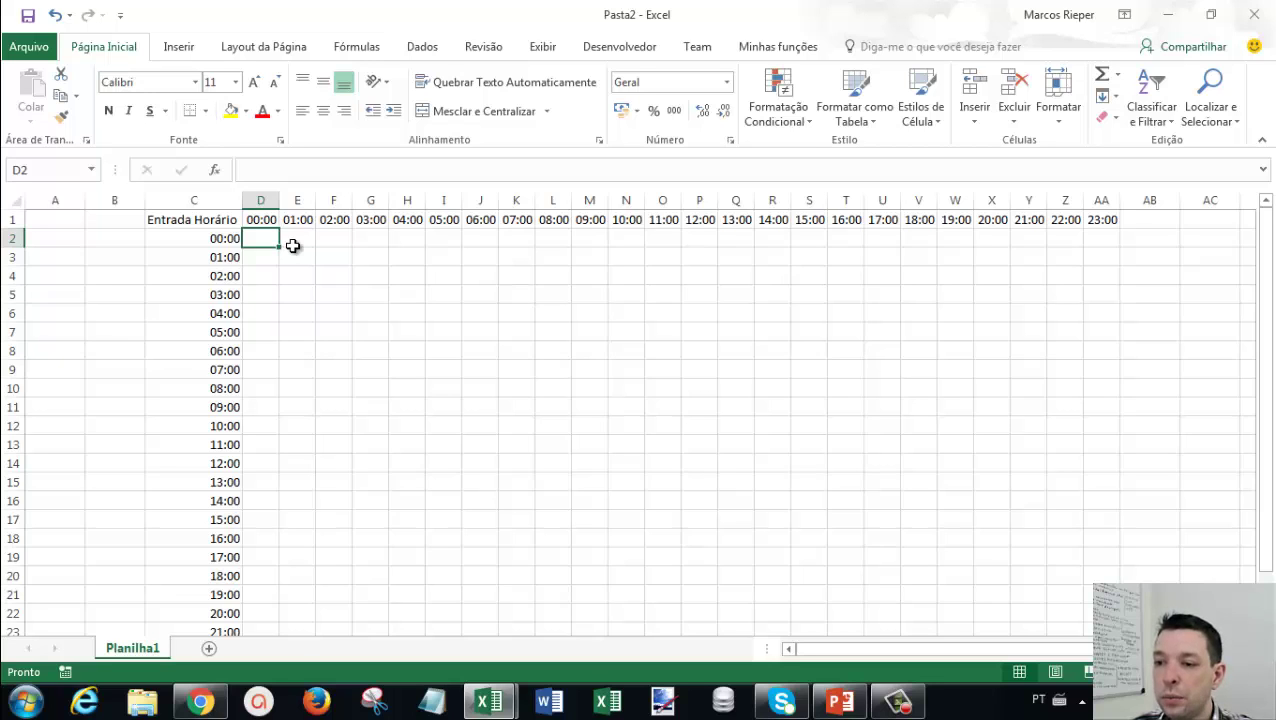
Enter 1s in D2:I2 for the 00:00 row and copy those six cells.
text(1)
click(294, 247)
text(1)
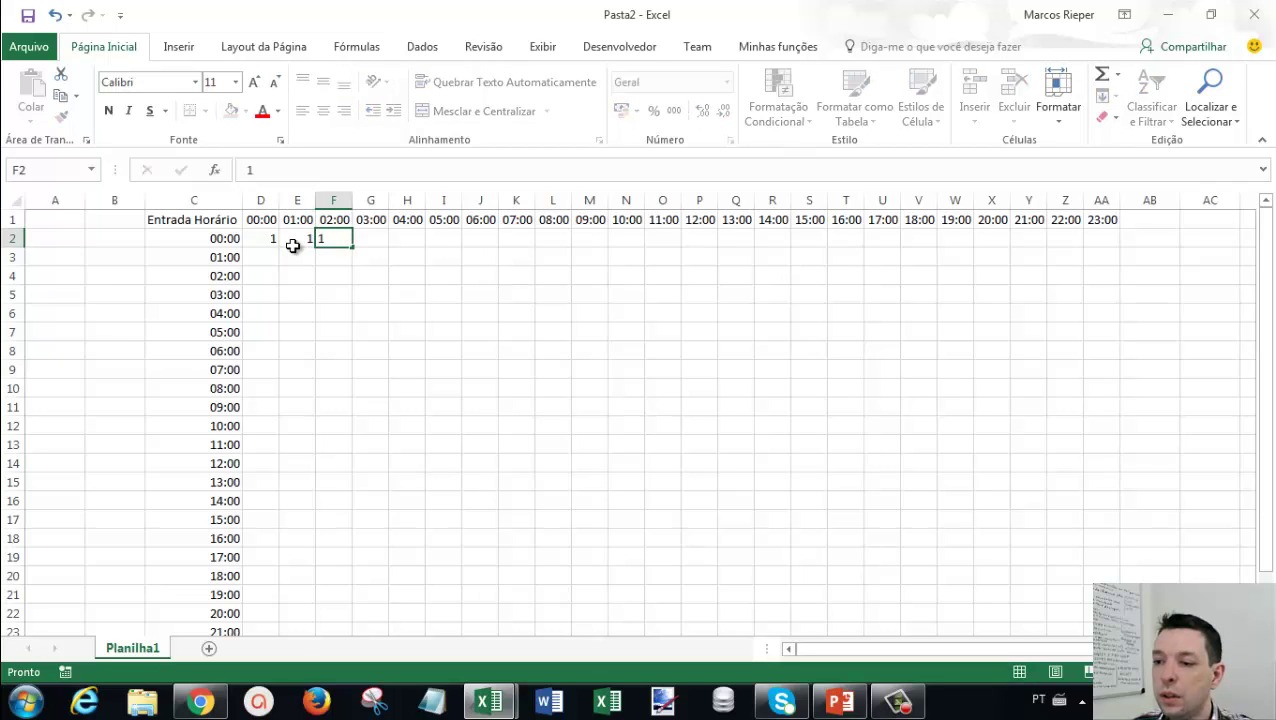
key(Tab)
text(1)
key(Tab)
text(1)
key(Tab)
key(Tab)
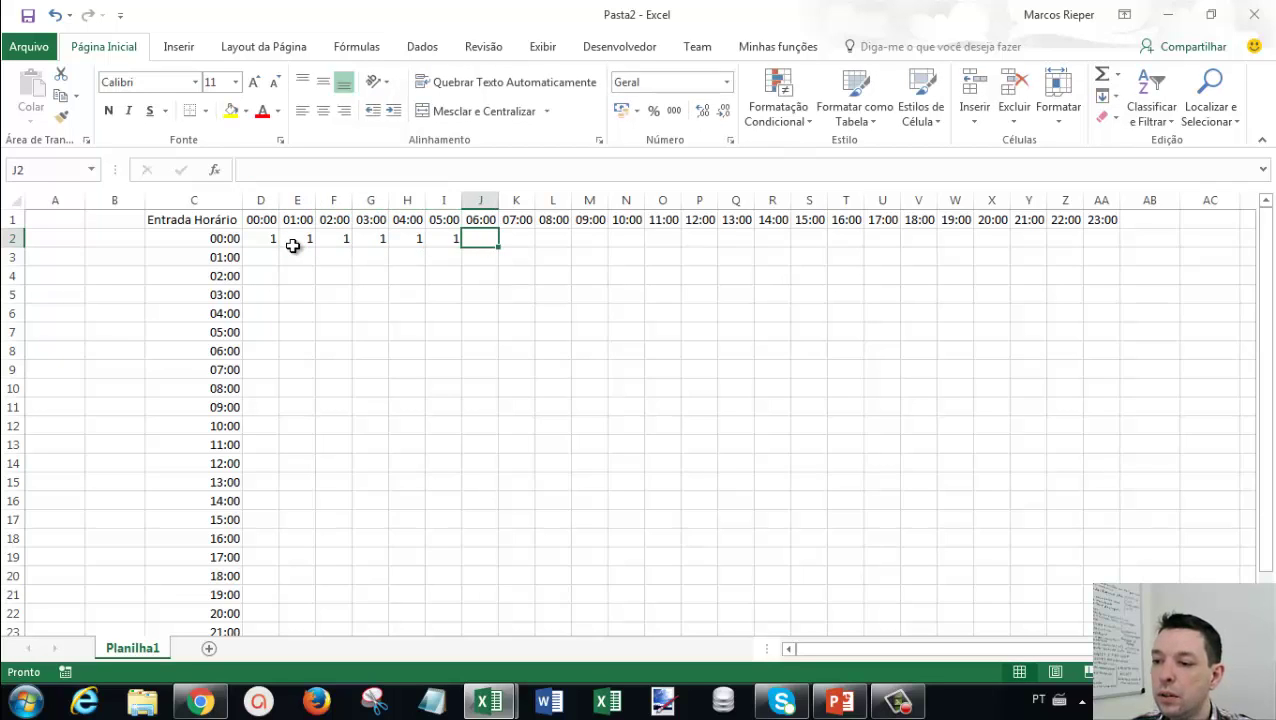
click(268, 238)
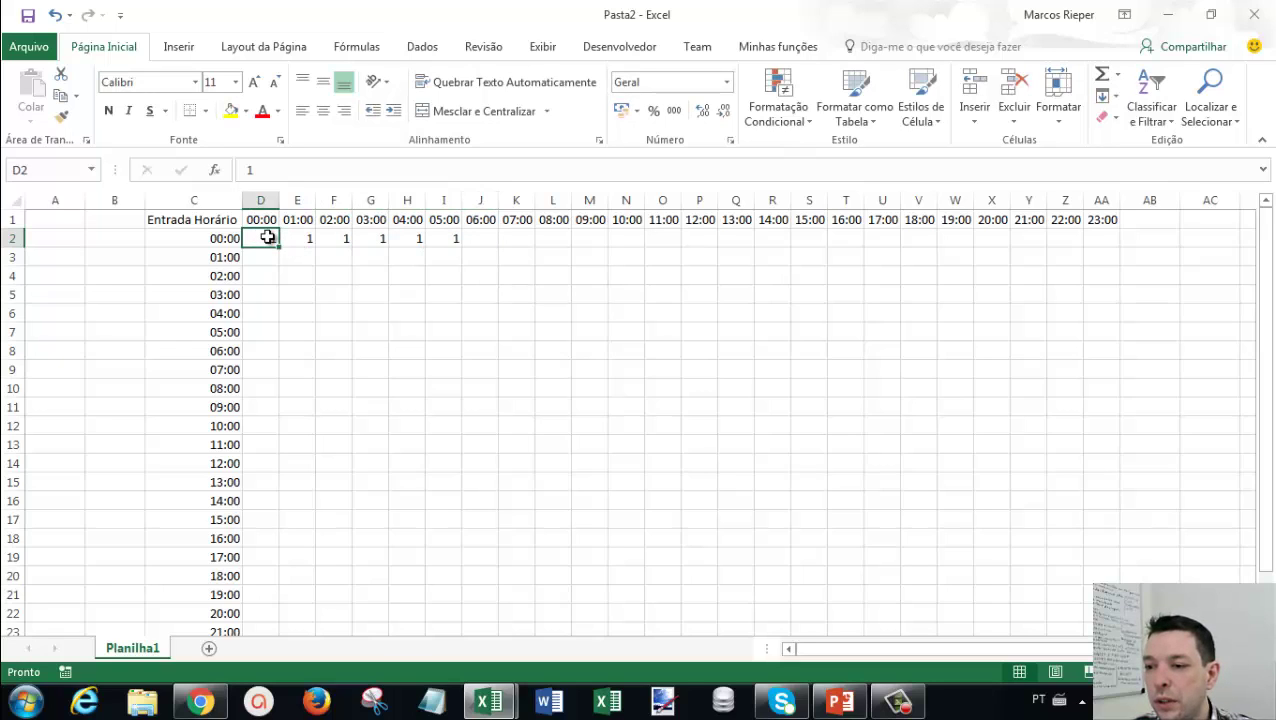
drag(288, 237, 443, 241)
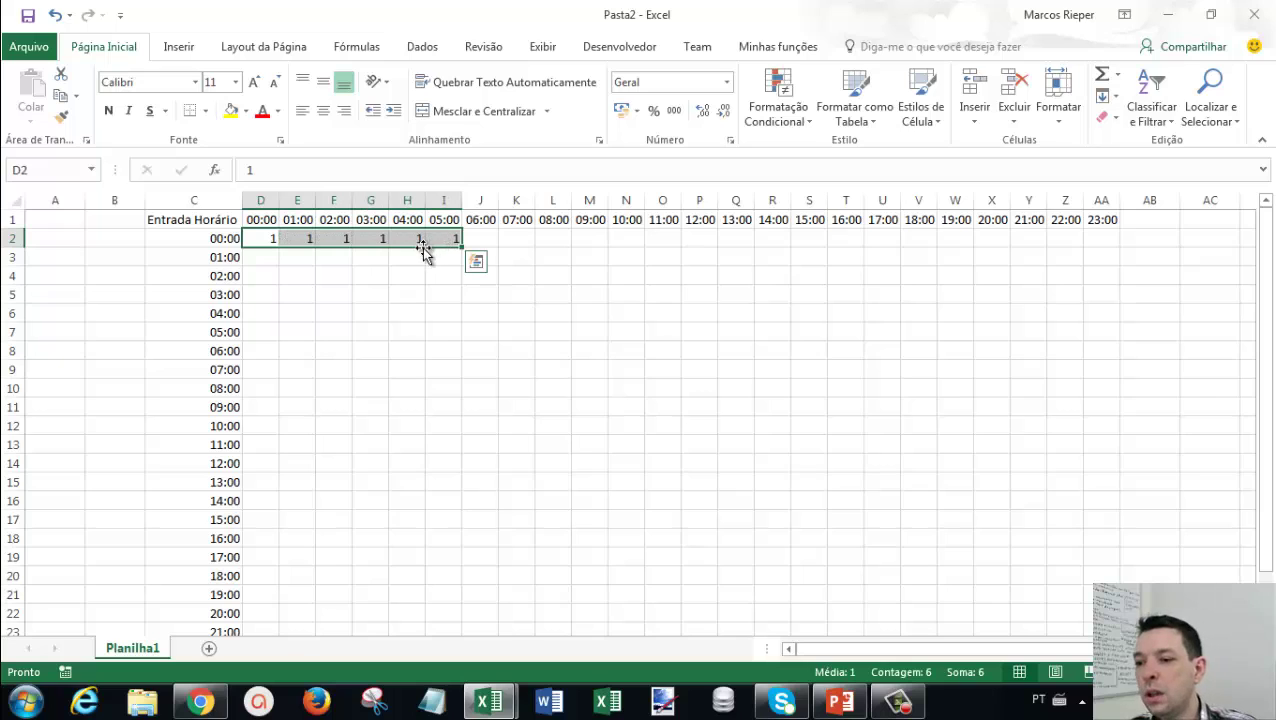
key(ctrl+c)
Paste the six 1s into rows 01:00 to 11:00, each starting one column further right.
click(302, 257)
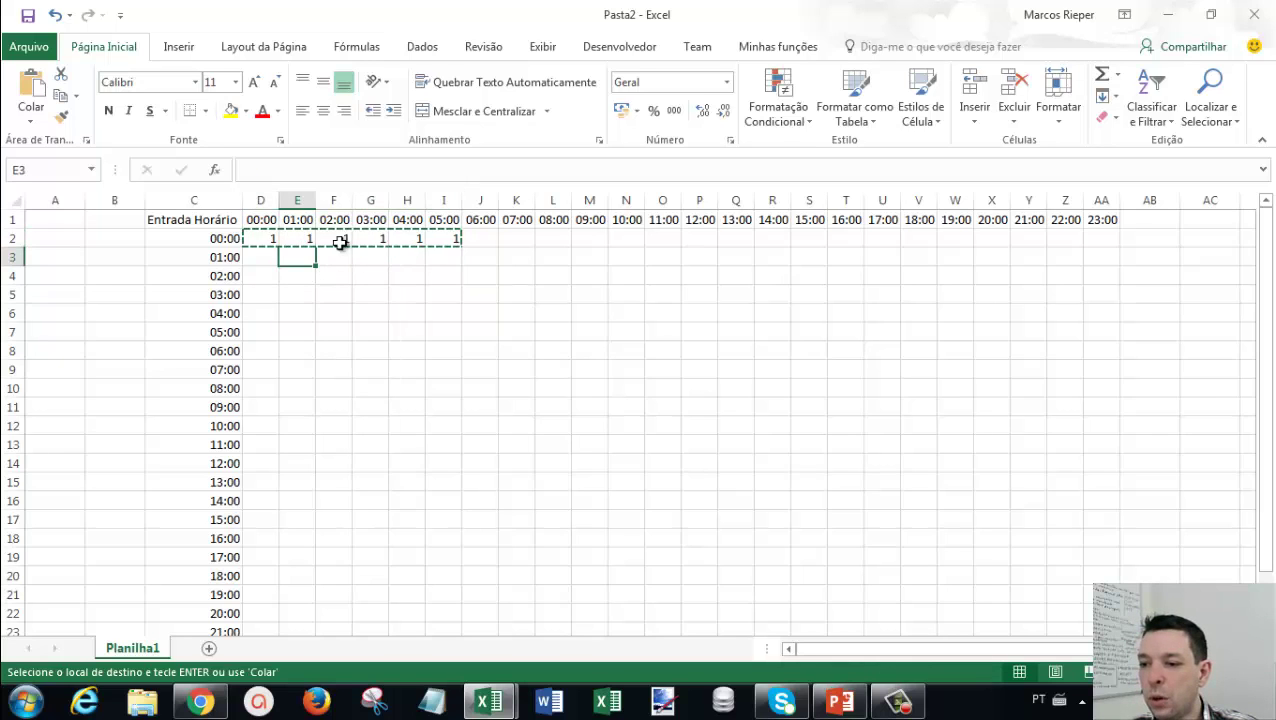
key(ctrl+v)
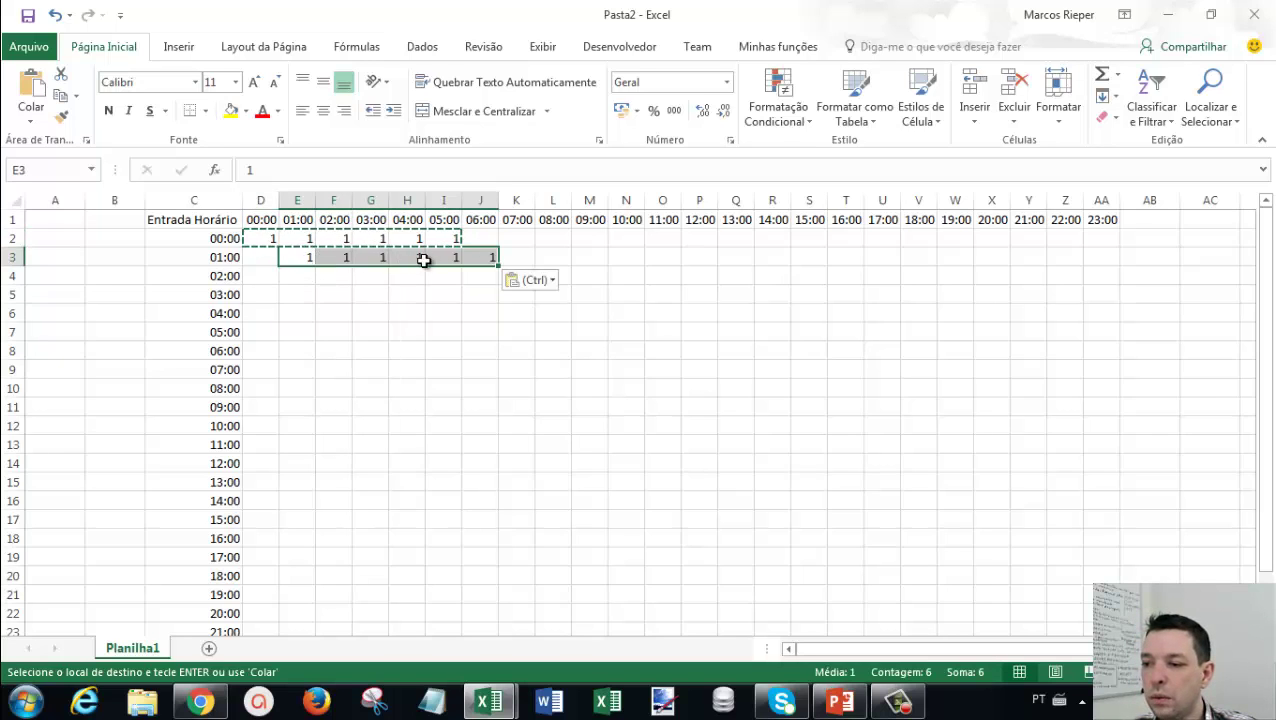
click(337, 279)
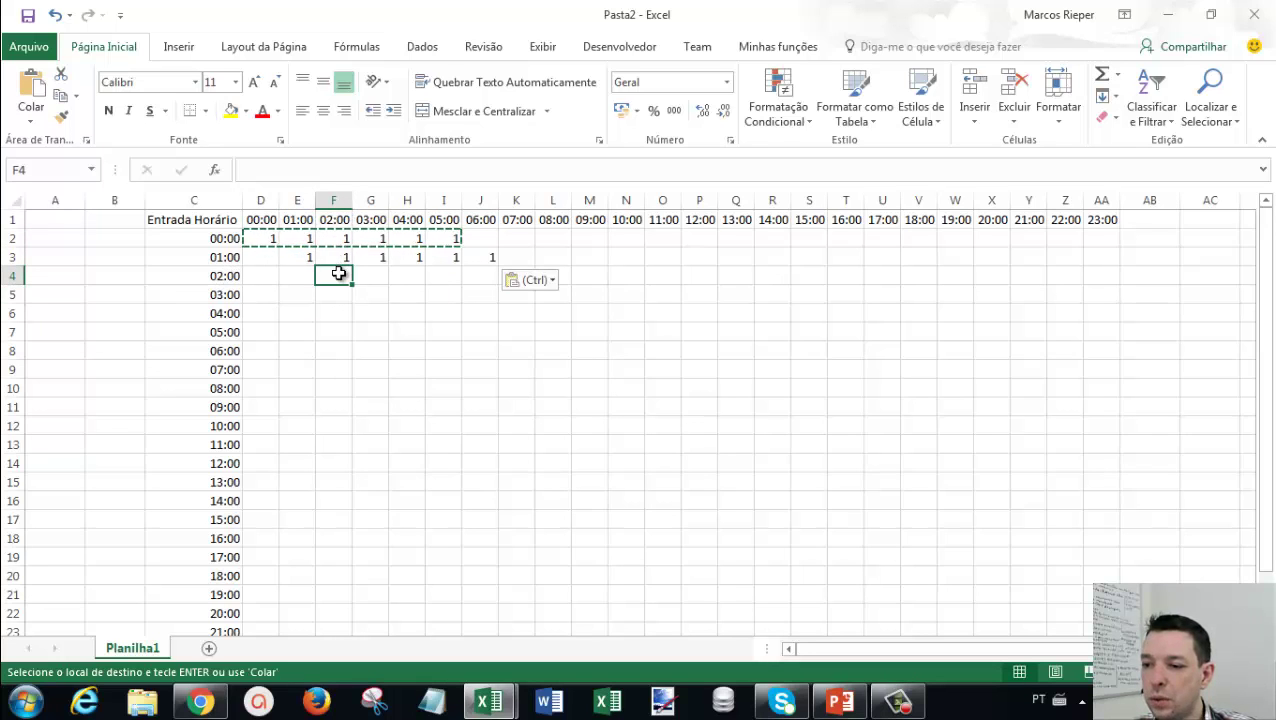
key(ctrl+v)
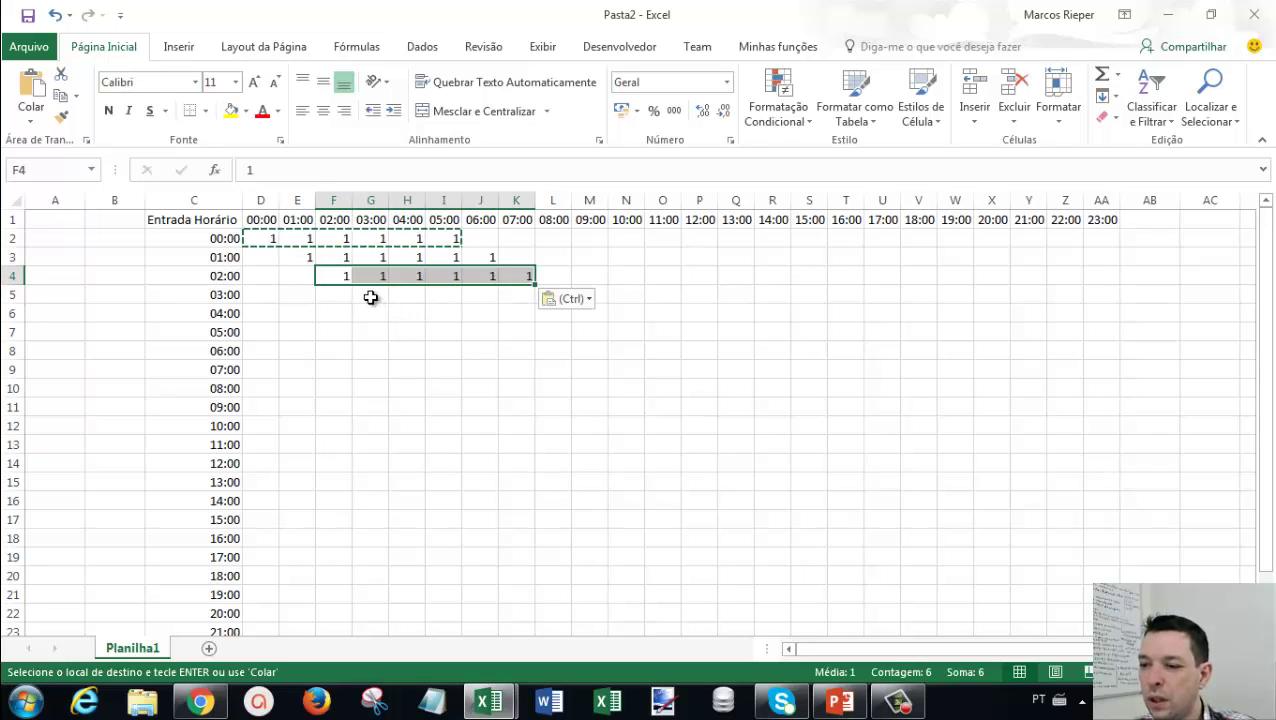
click(370, 298)
key(ctrl+v)
key(Down)
key(Right)
key(ctrl+v)
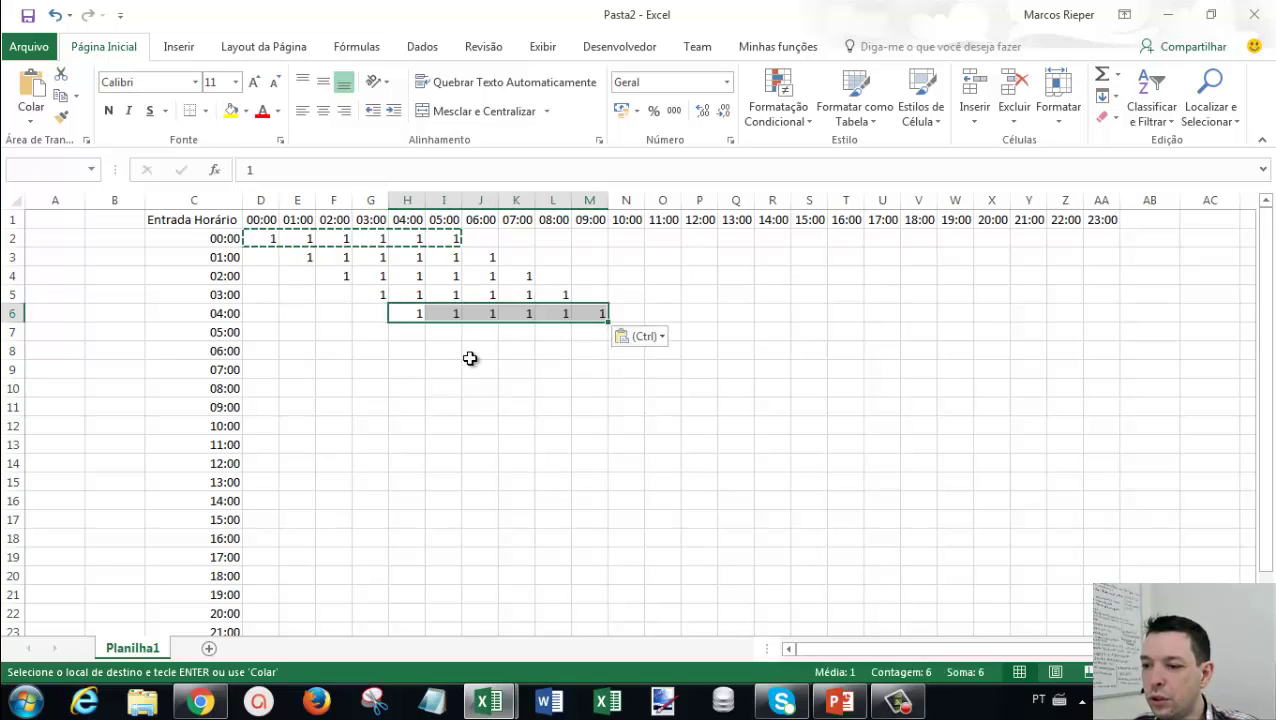
key(Down)
key(ctrl+v)
key(ctrl+z)
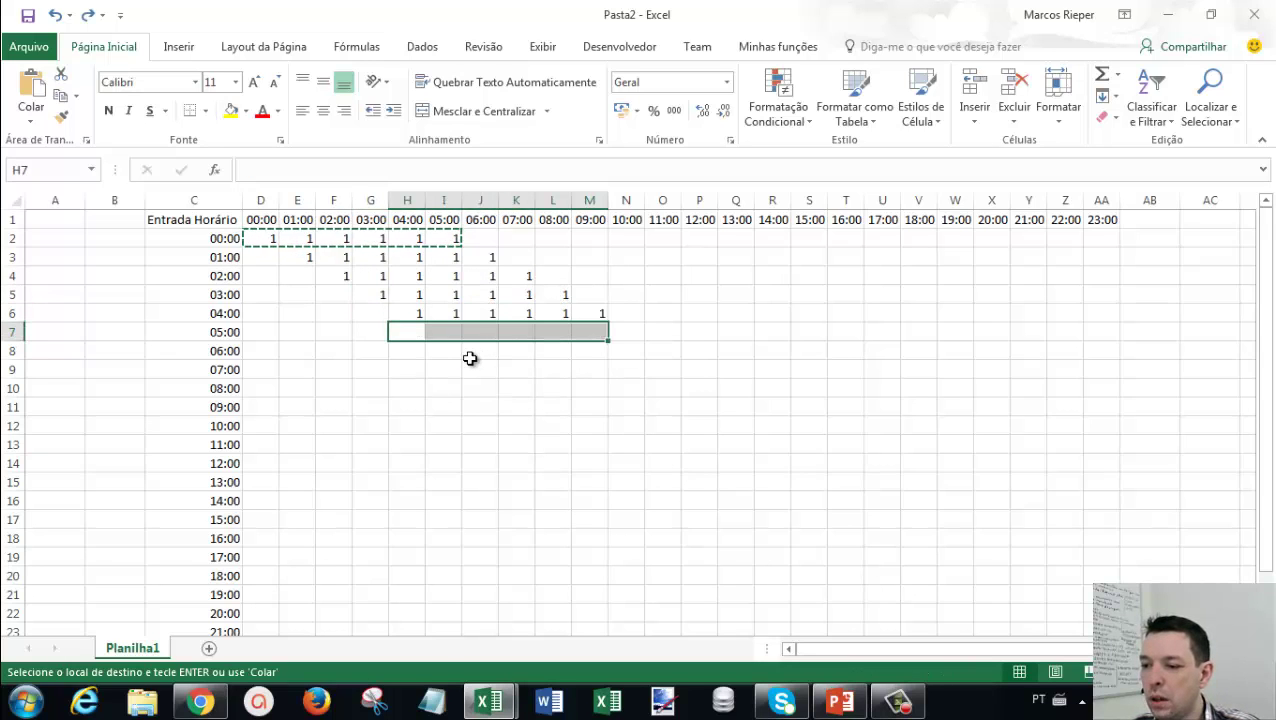
key(Down)
key(Right)
key(Up)
key(ctrl+v)
key(Down)
key(Right)
key(ctrl+v)
key(Down)
key(Right)
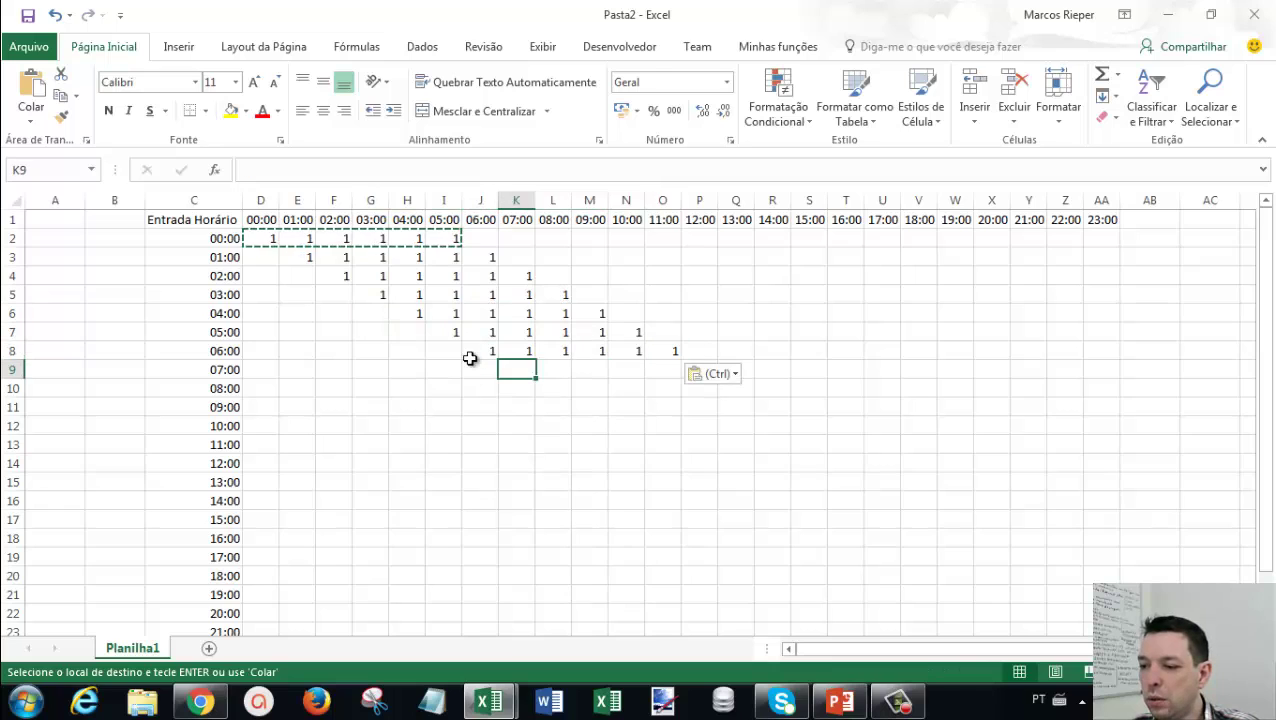
key(ctrl+v)
key(Down)
key(Right)
key(ctrl+v)
key(Down)
key(Right)
key(ctrl+v)
key(Down)
key(Right)
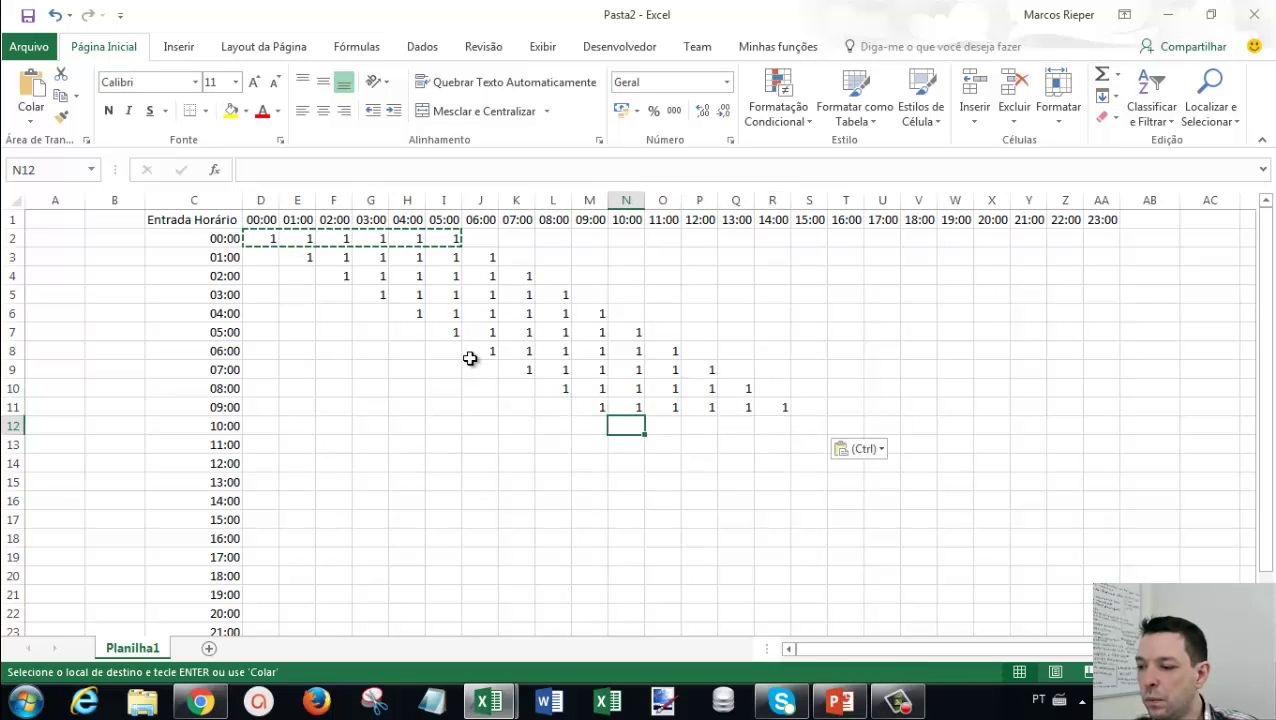
key(ctrl+v)
key(Down)
key(Right)
key(ctrl+v)
Continue the diagonal of six 1s through rows 12:00 to 23:00, spilling into AB:AF.
key(Down)
key(Right)
key(ctrl+v)
key(Down)
key(Right)
key(ctrl+v)
key(Down)
key(Right)
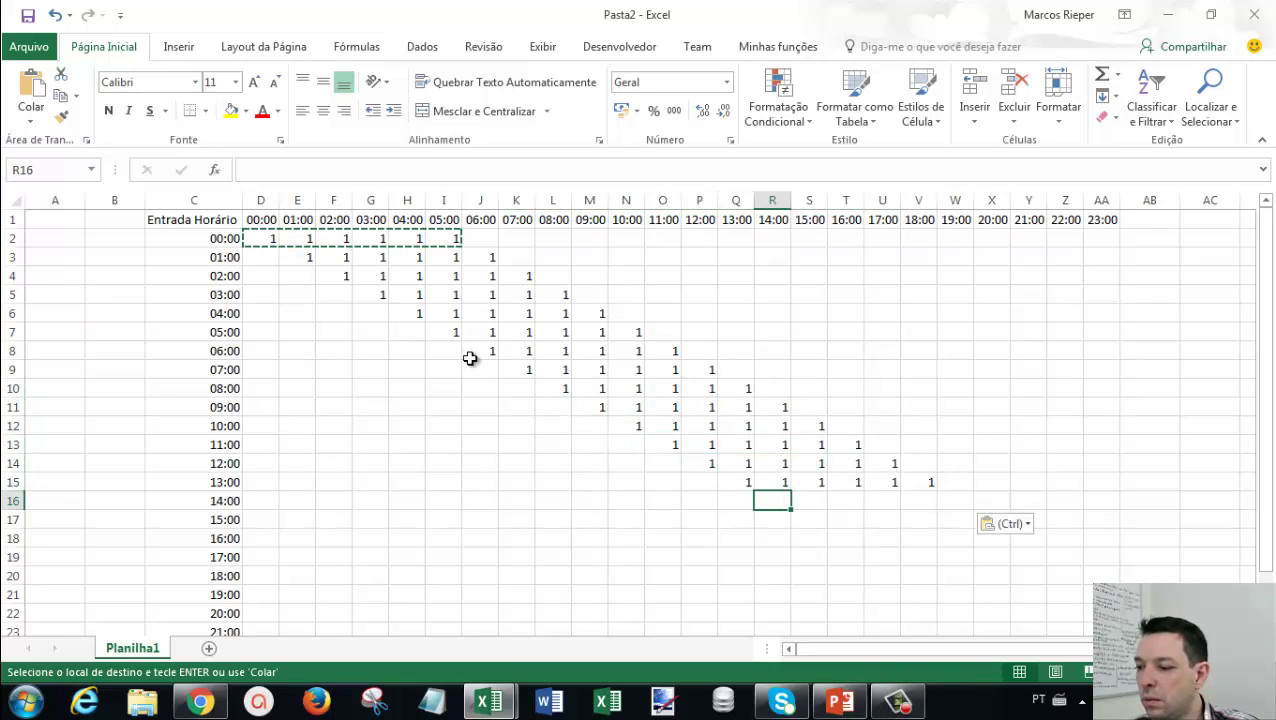
key(ctrl+v)
key(Down)
key(Right)
key(ctrl+v)
key(Down)
key(Right)
key(ctrl+v)
key(Down)
key(Right)
key(ctrl+v)
key(Down)
key(Right)
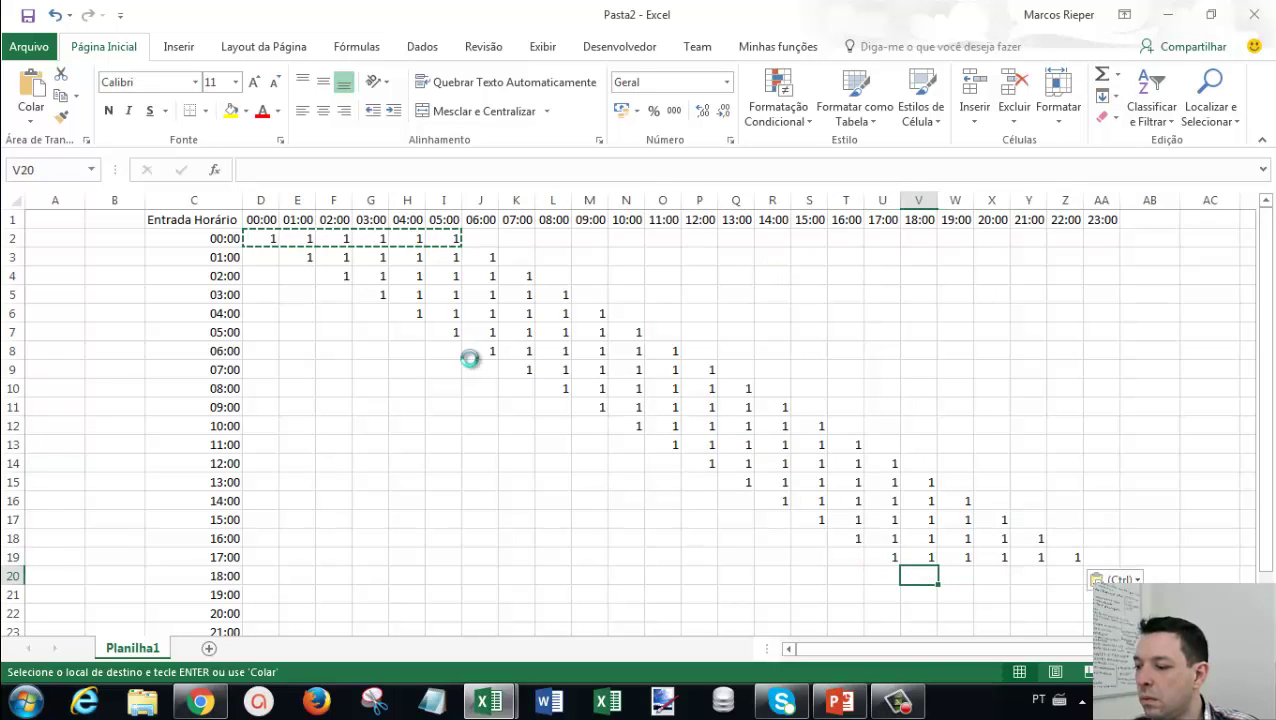
key(ctrl+v)
key(Down)
key(Right)
key(ctrl+v)
key(Down)
key(Right)
key(Down)
key(Down)
scroll(470, 358, down, 1)
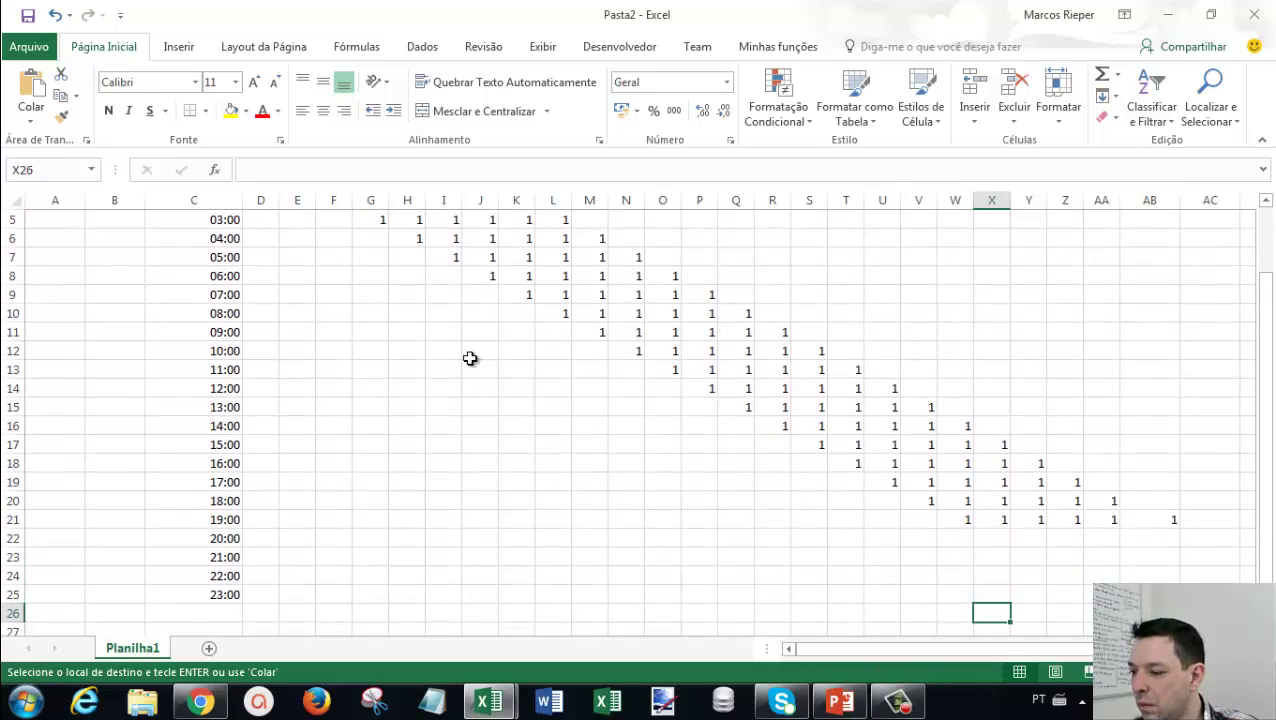
key(Up)
key(Up)
key(ctrl+v)
key(Down)
key(Right)
key(ctrl+v)
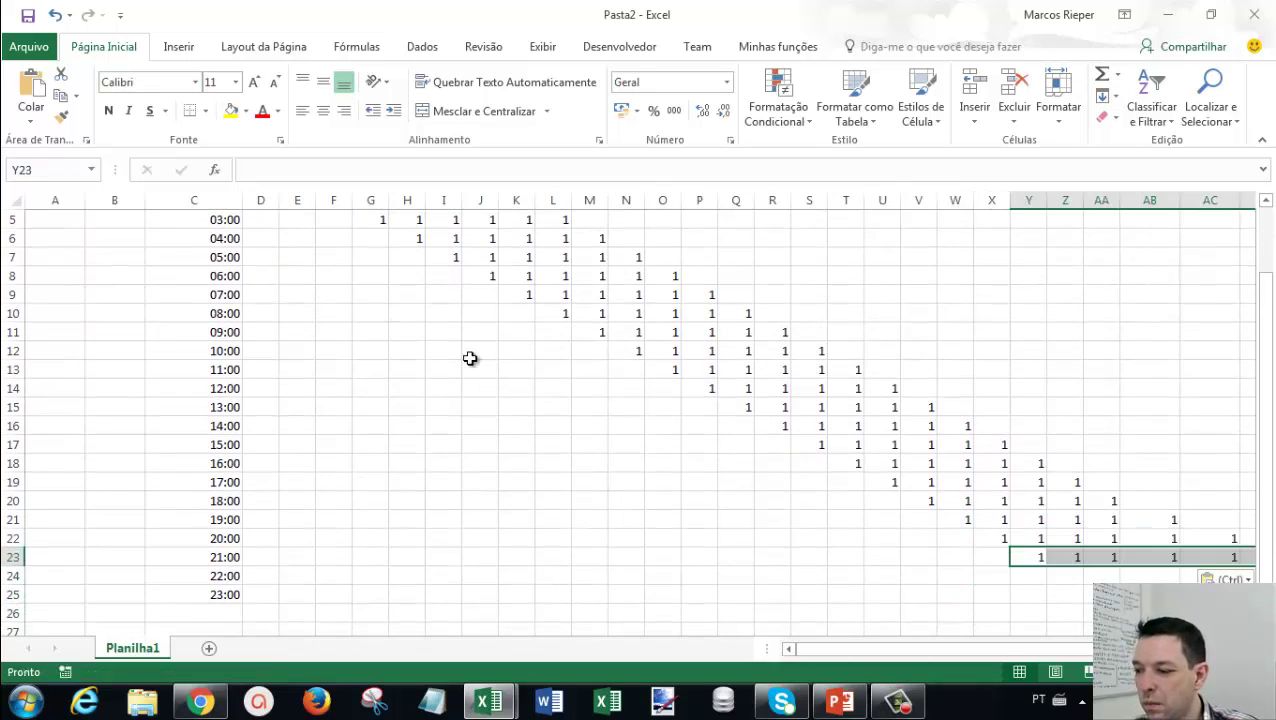
key(Down)
key(Right)
key(ctrl+v)
key(Down)
key(Right)
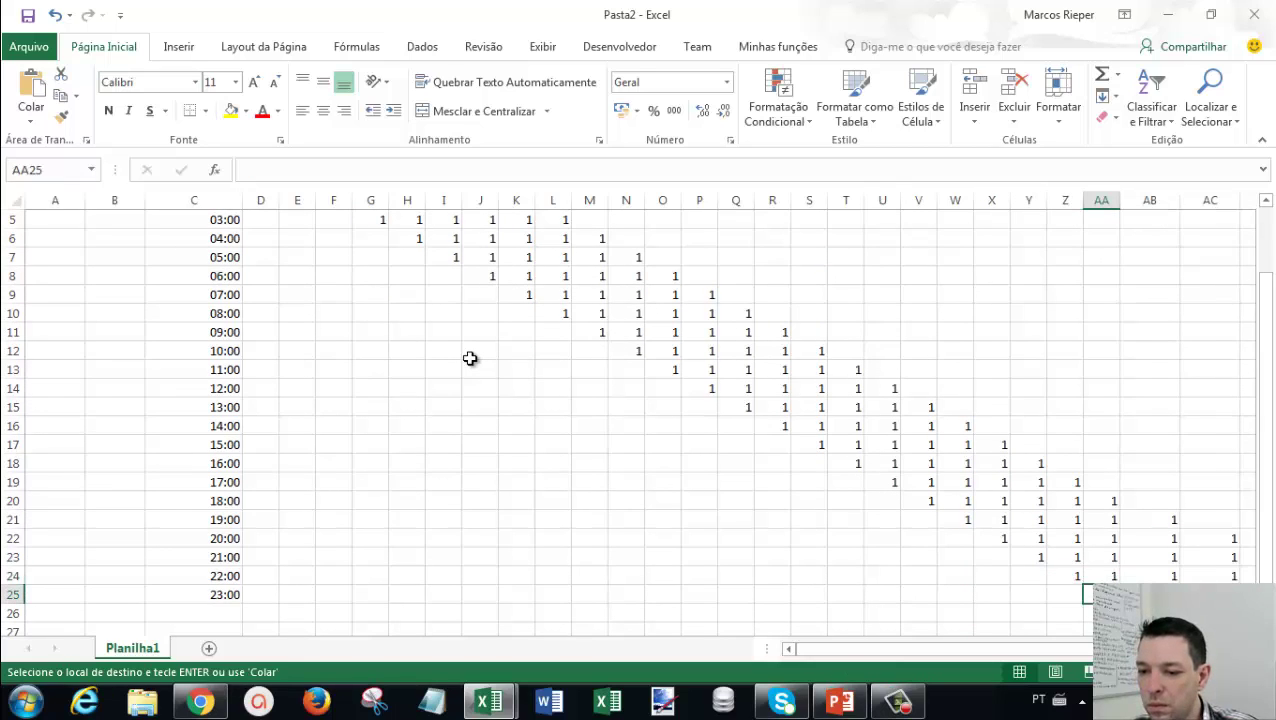
key(ctrl+v)
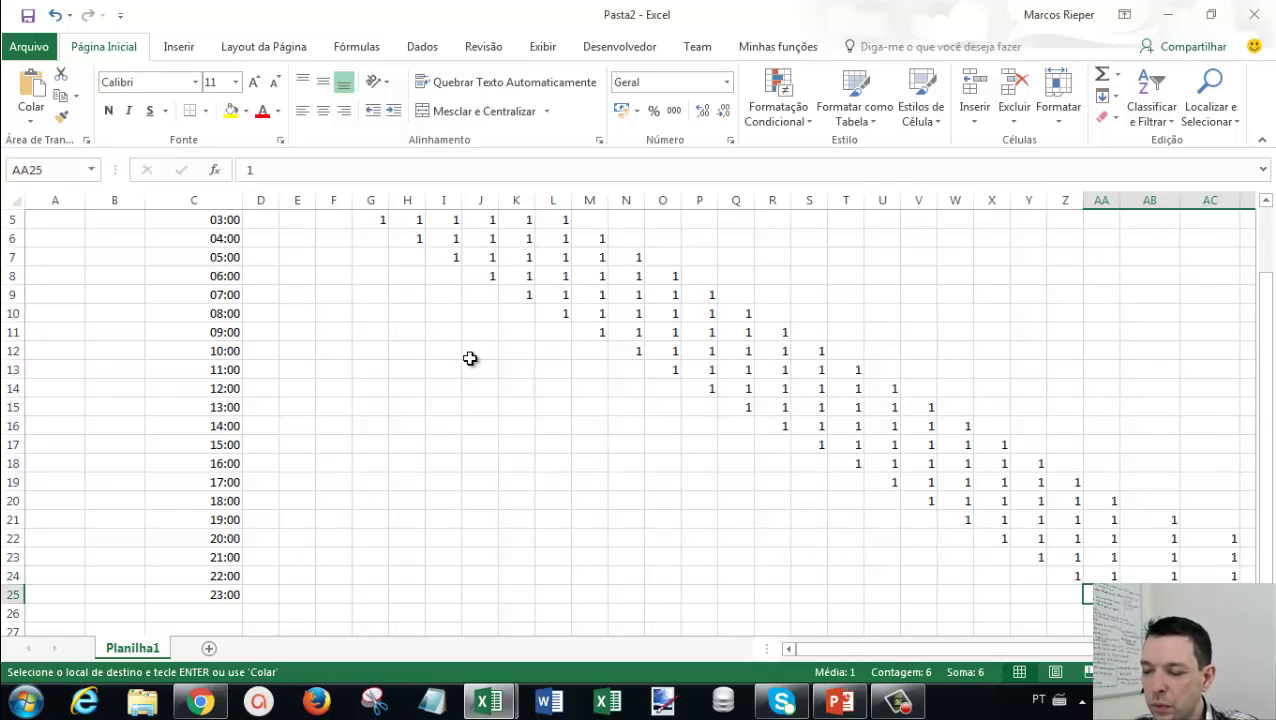
scroll(1060, 446, up, 1)
scroll(1066, 450, up, 1)
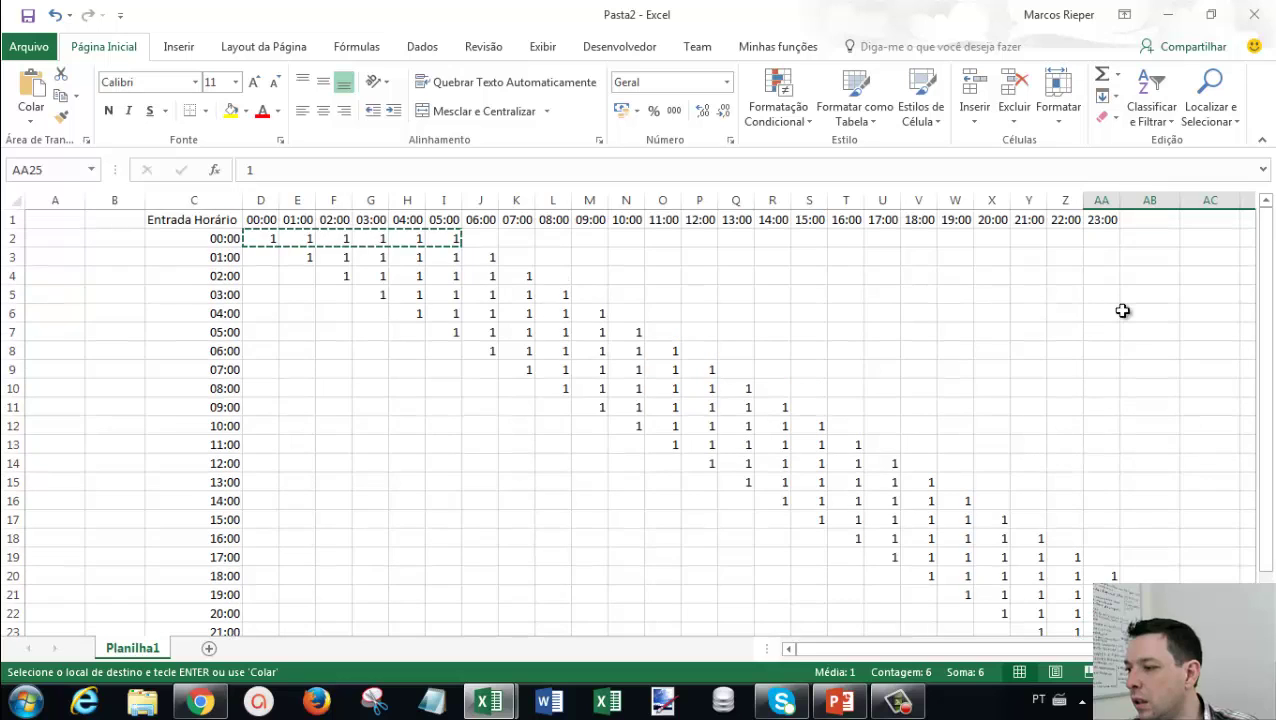
scroll(1115, 525, down, 1)
scroll(1115, 525, down, 1)
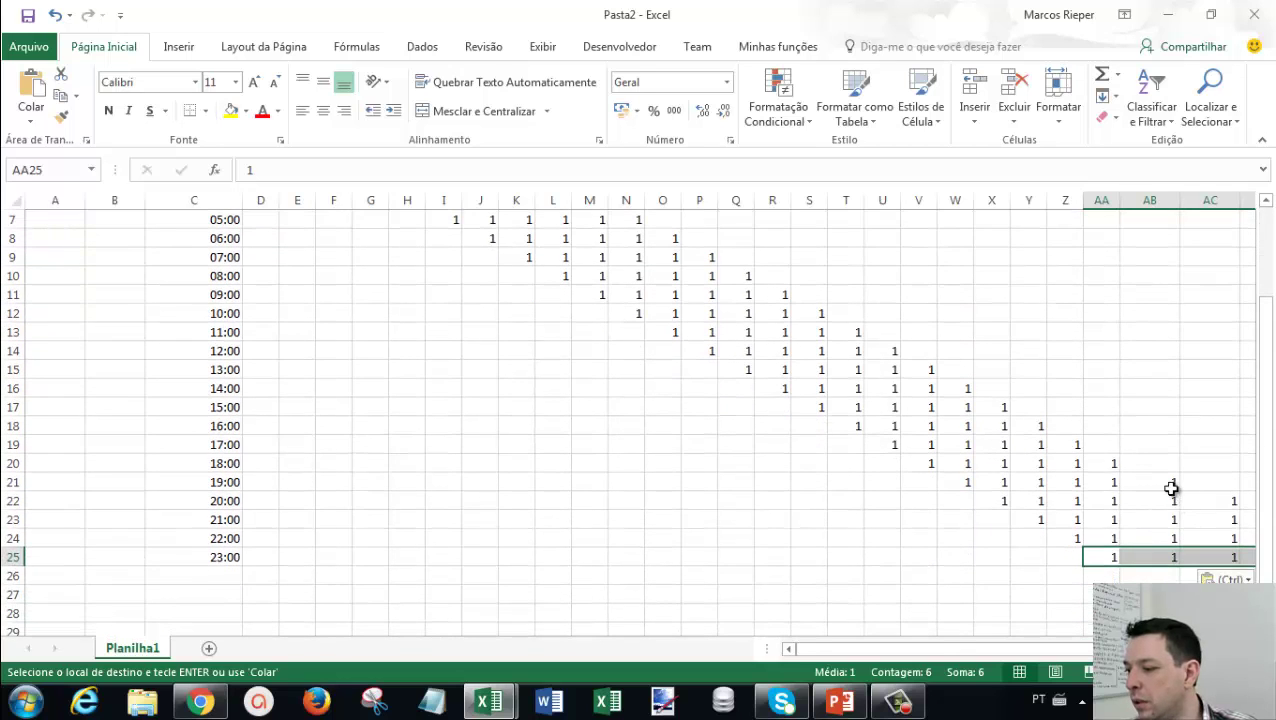
mouse_move(1173, 485)
mouse_down()
mouse_move(1271, 567)
mouse_move(1126, 538)
mouse_up()
scroll(1126, 538, up, 2)
scroll(1126, 538, down, 2)
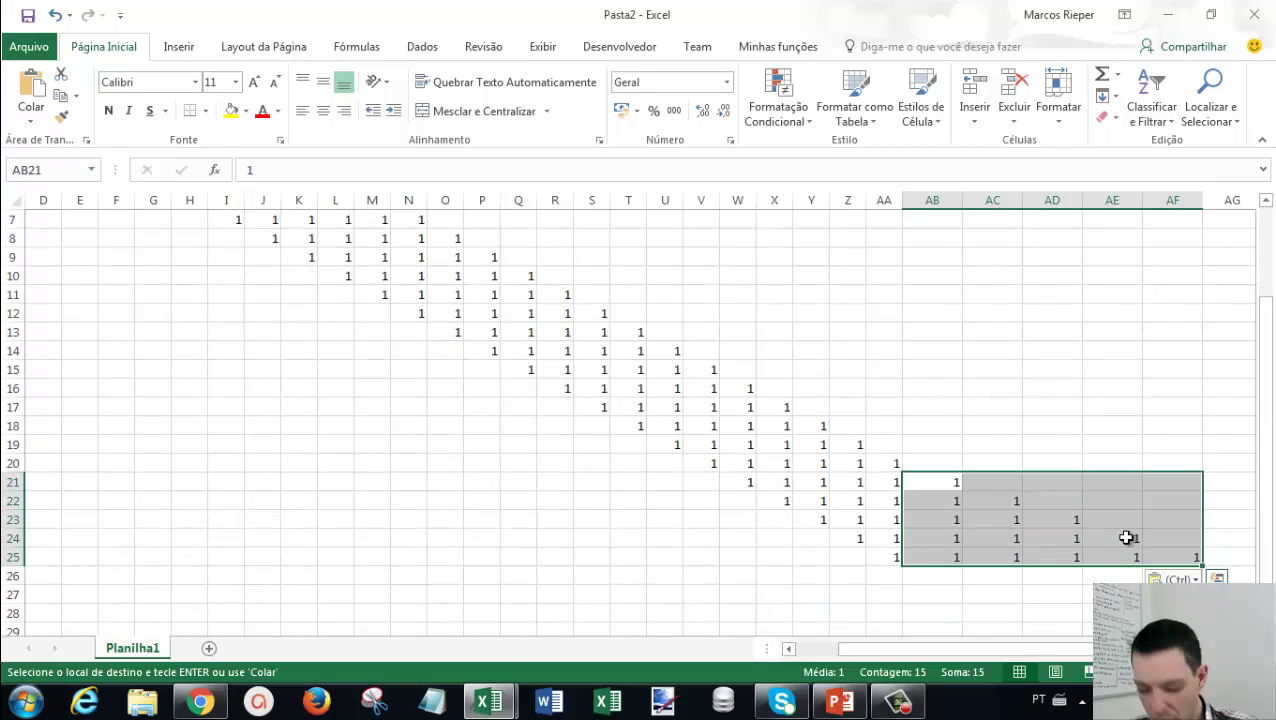
Paste the overflowing 1s from beyond the 23:00 column into D21 so they wrap to the start.
key(ctrl+c)
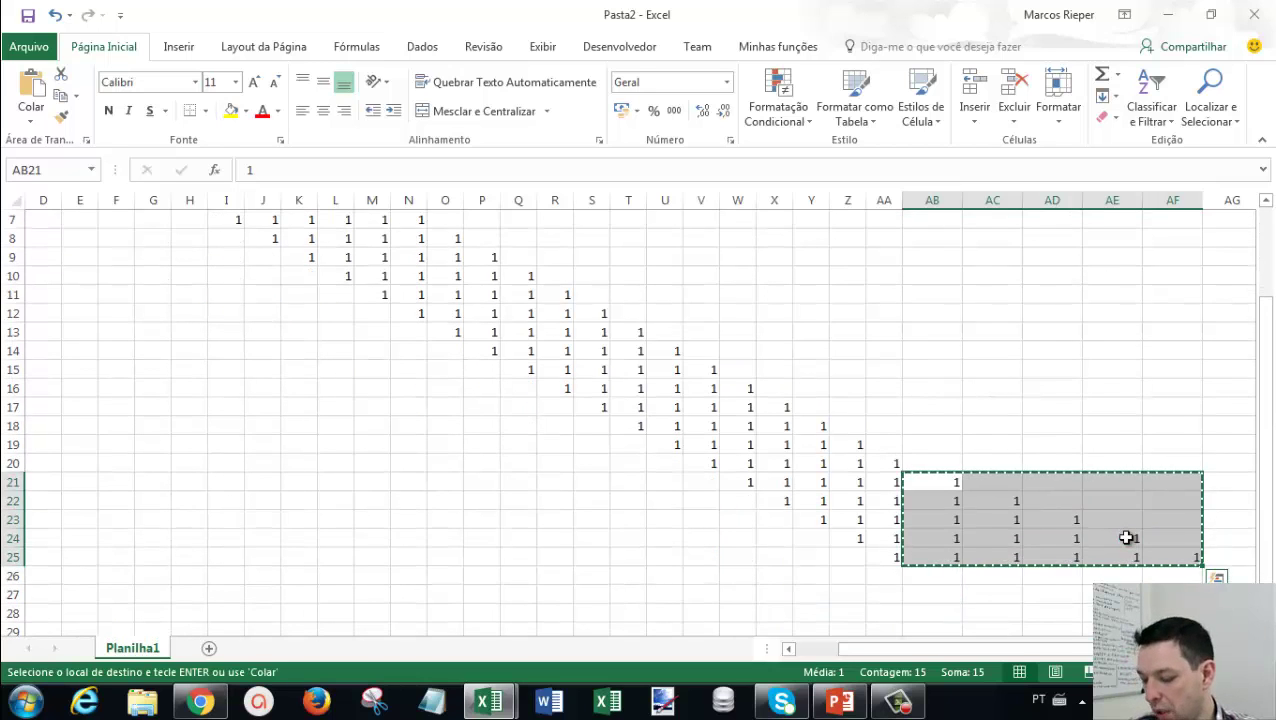
key(Home)
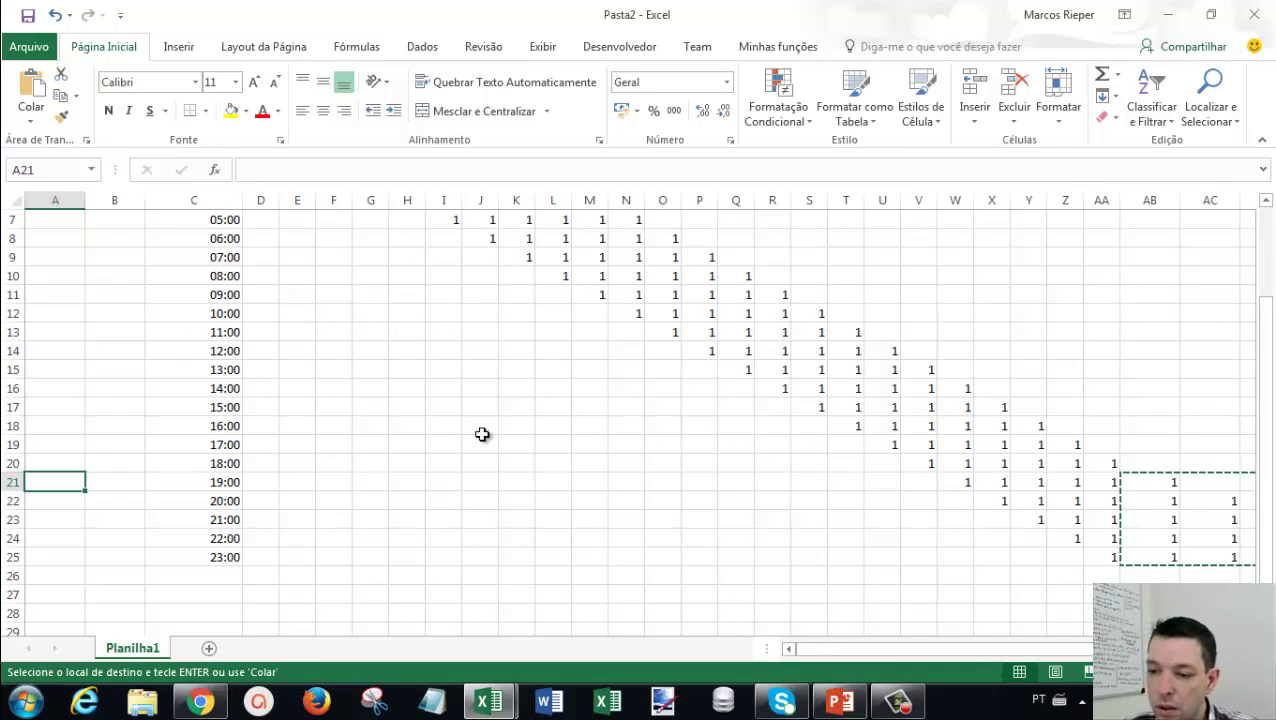
key(Right)
key(Right)
key(Right)
key(Right)
key(Left)
key(Right)
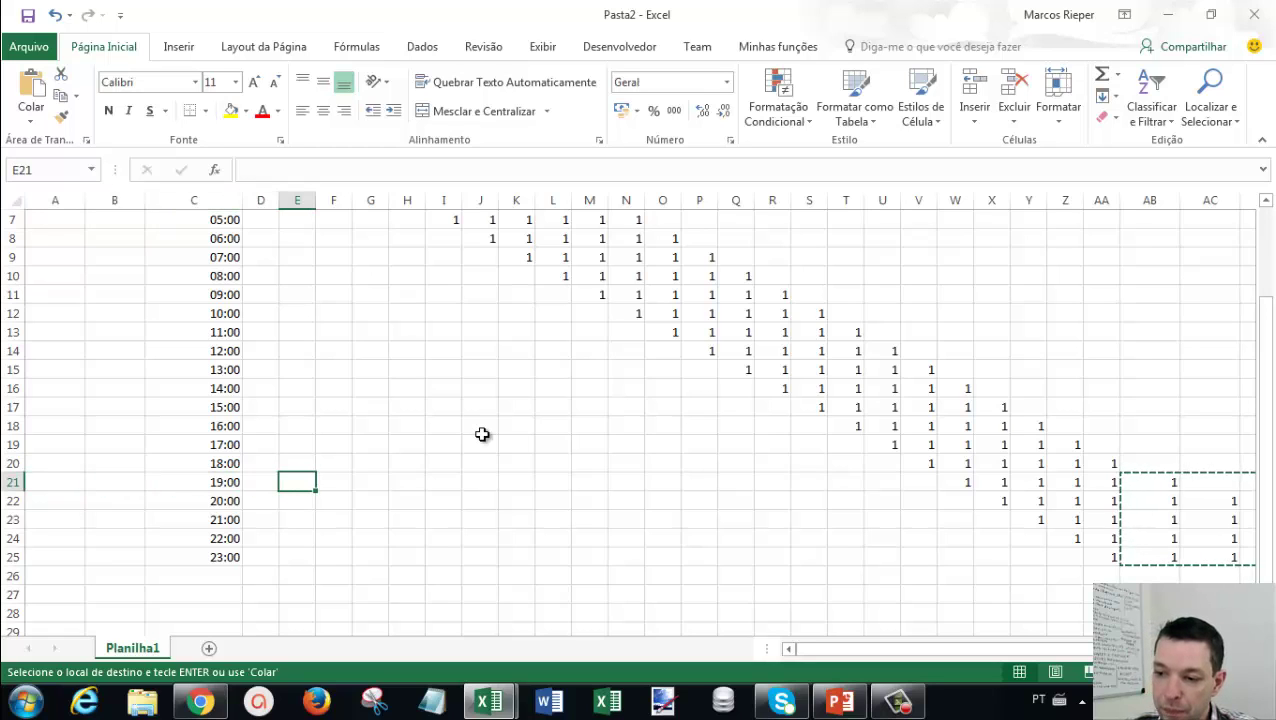
key(Left)
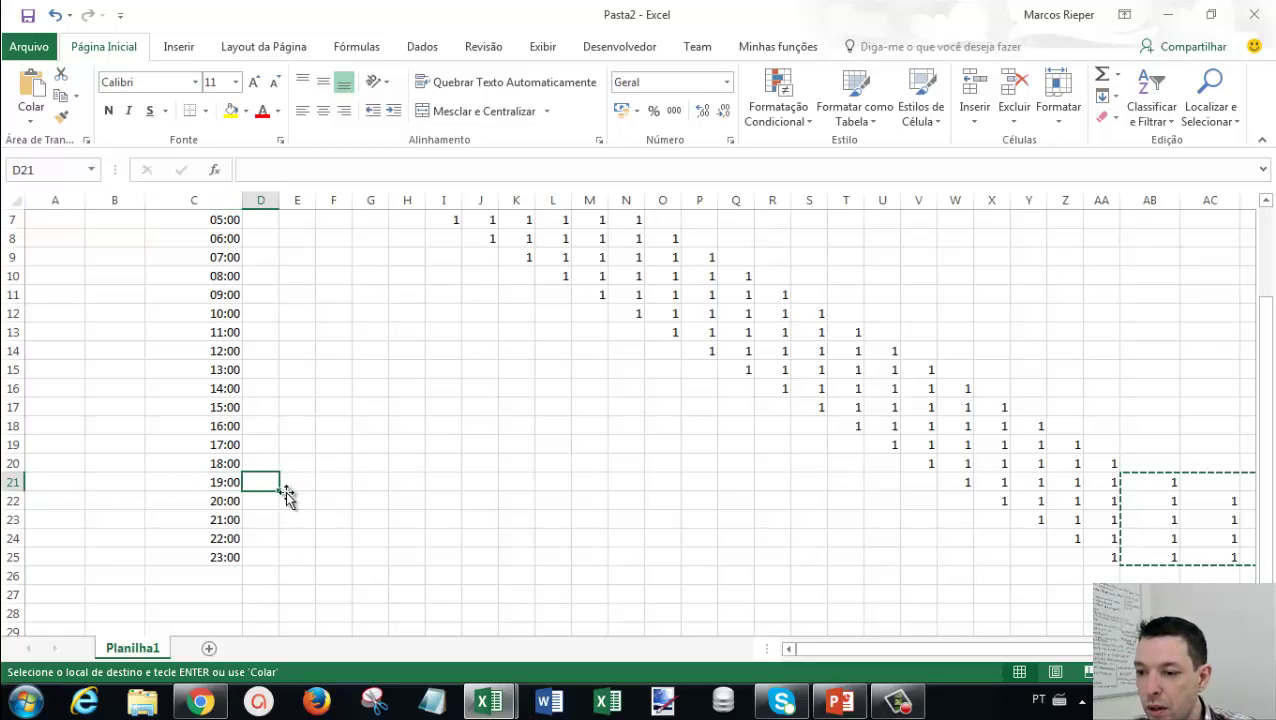
right_click(262, 483)
mouse_move(350, 190)
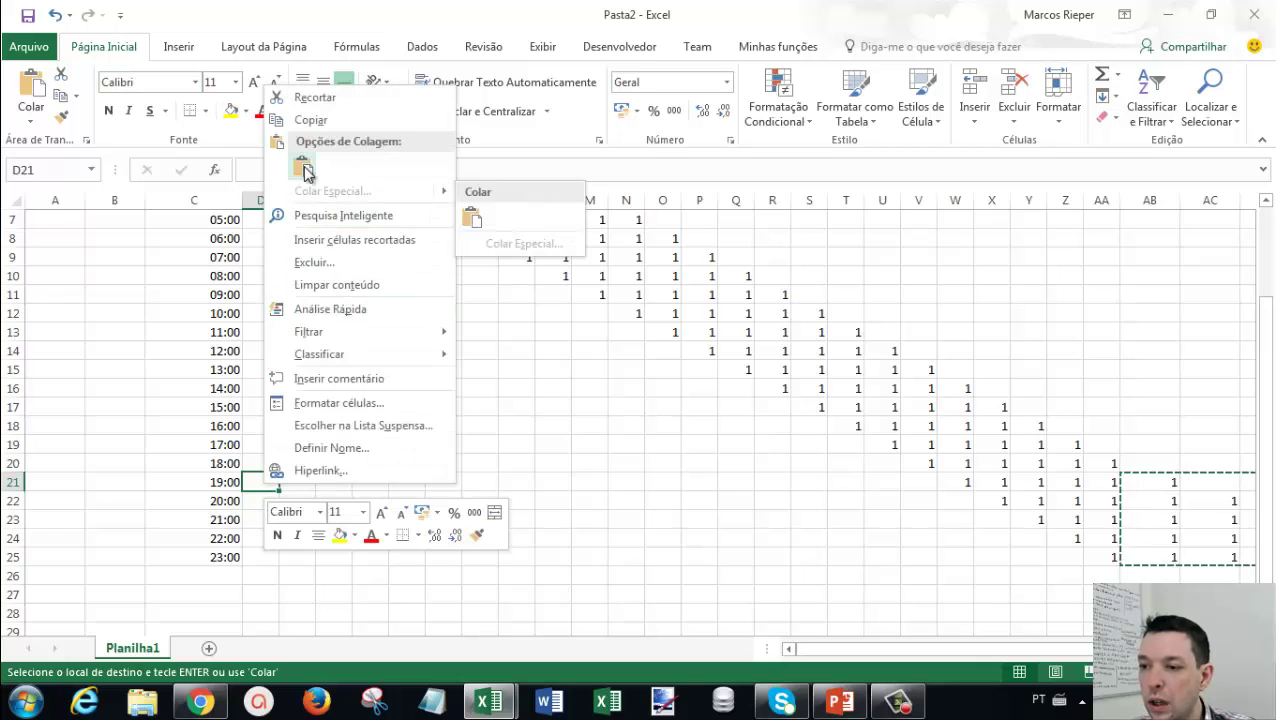
click(476, 217)
Check the wrapped 1s in rows 19:00–23:00 across columns D–AA, then select cell AB1.
scroll(330, 505, up, 2)
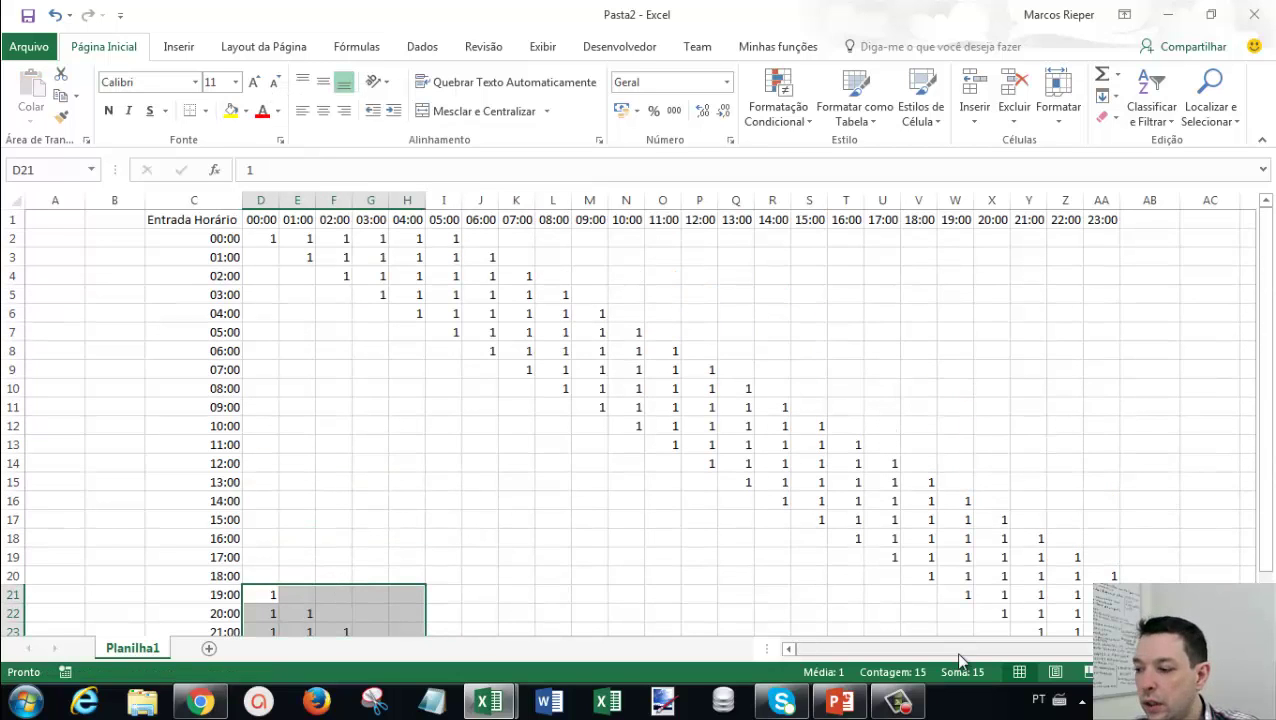
click(316, 592)
drag(265, 589, 440, 594)
drag(657, 596, 962, 593)
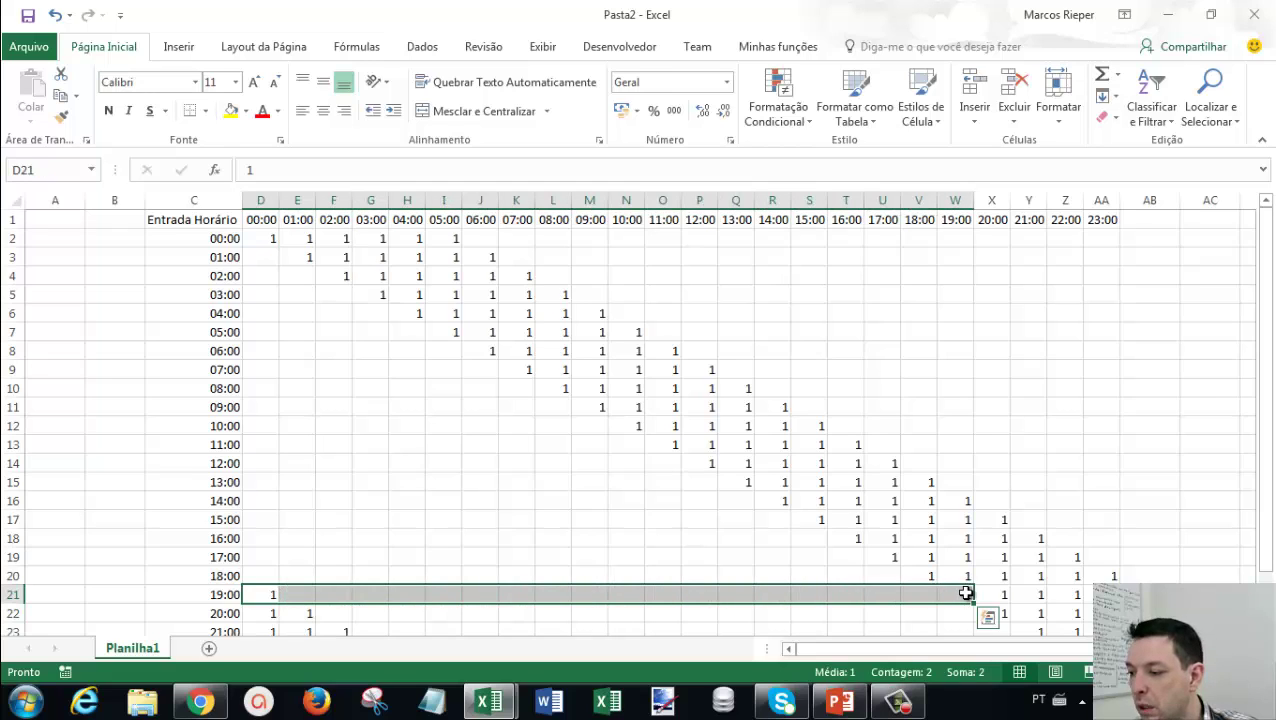
click(962, 593)
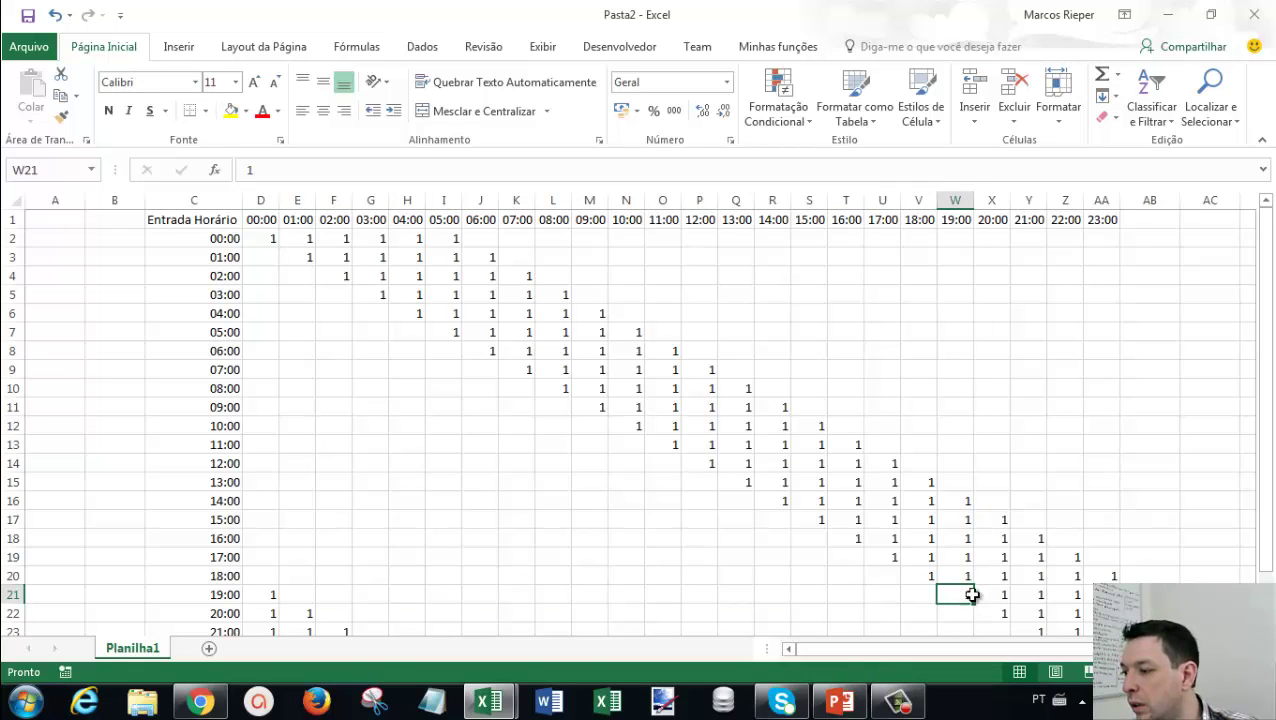
drag(972, 595, 1100, 594)
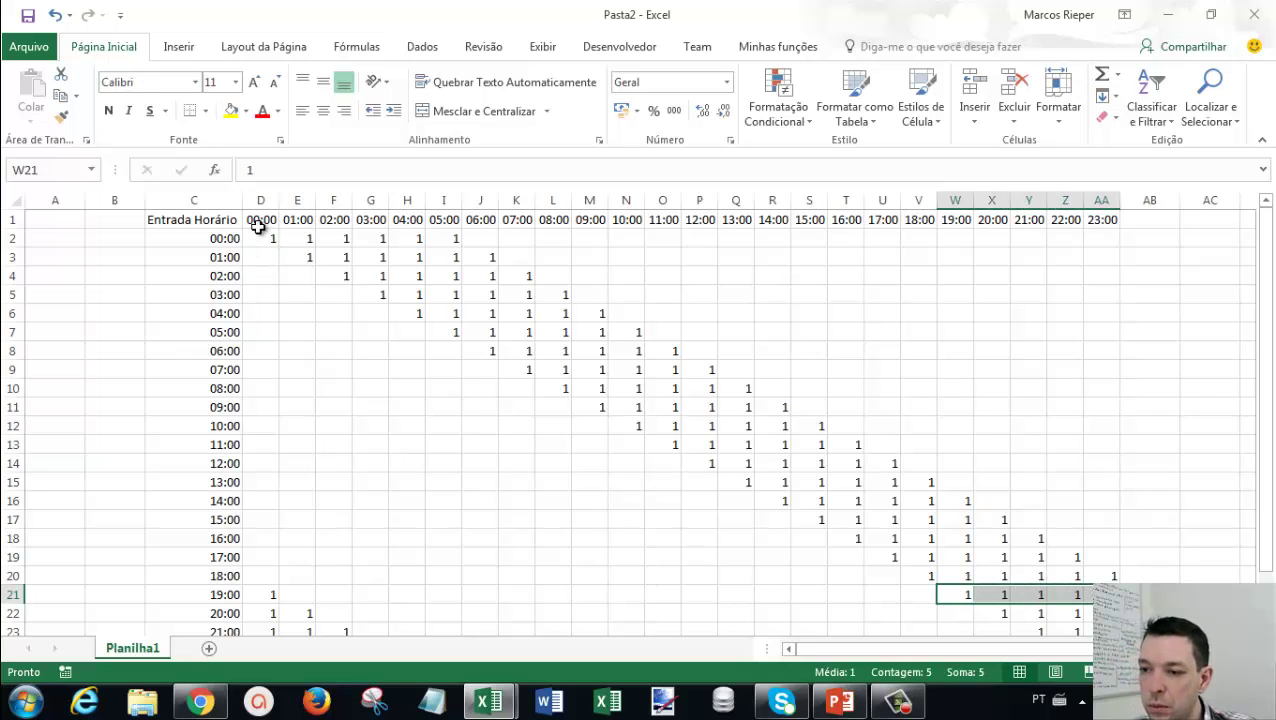
drag(258, 226, 260, 597)
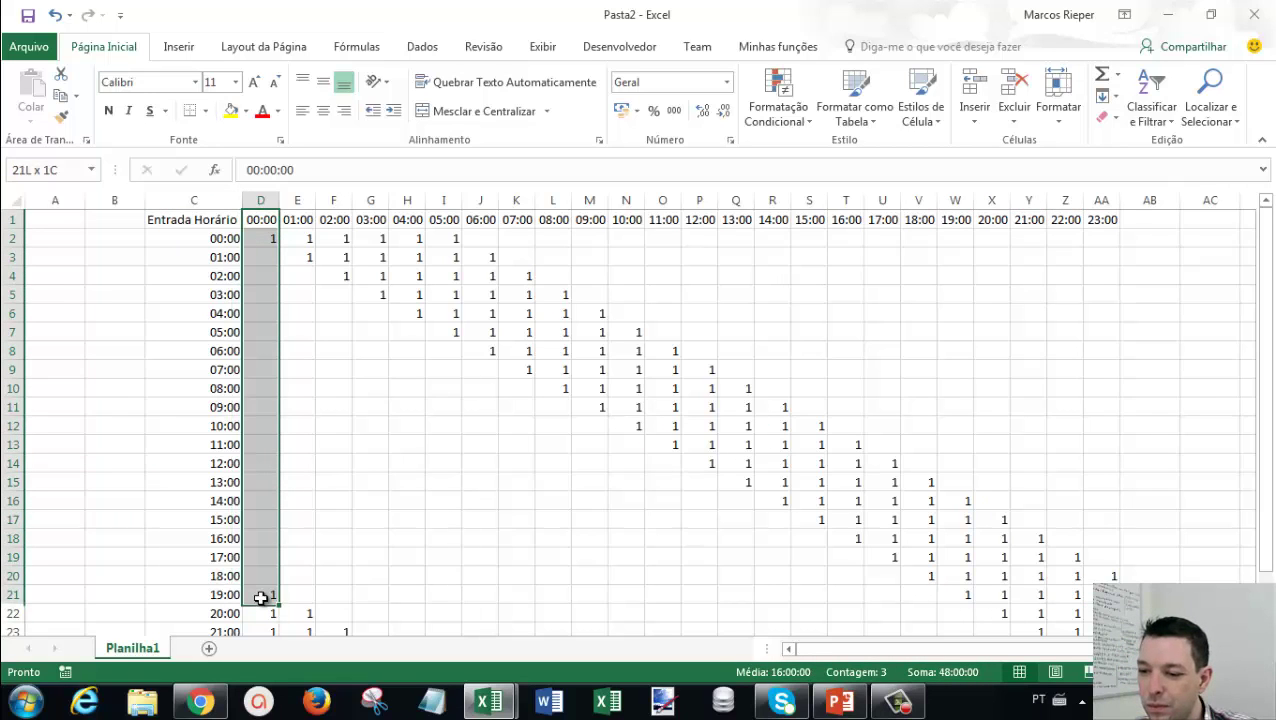
scroll(379, 540, down, 2)
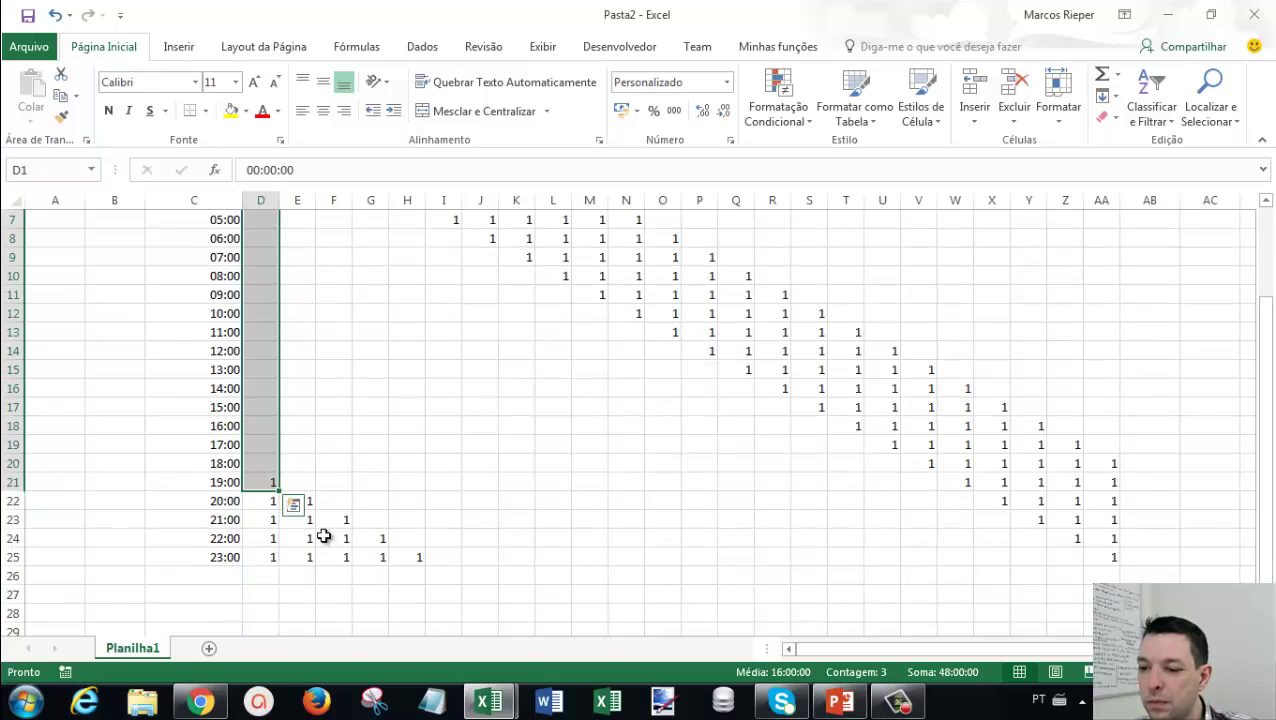
drag(257, 501, 300, 501)
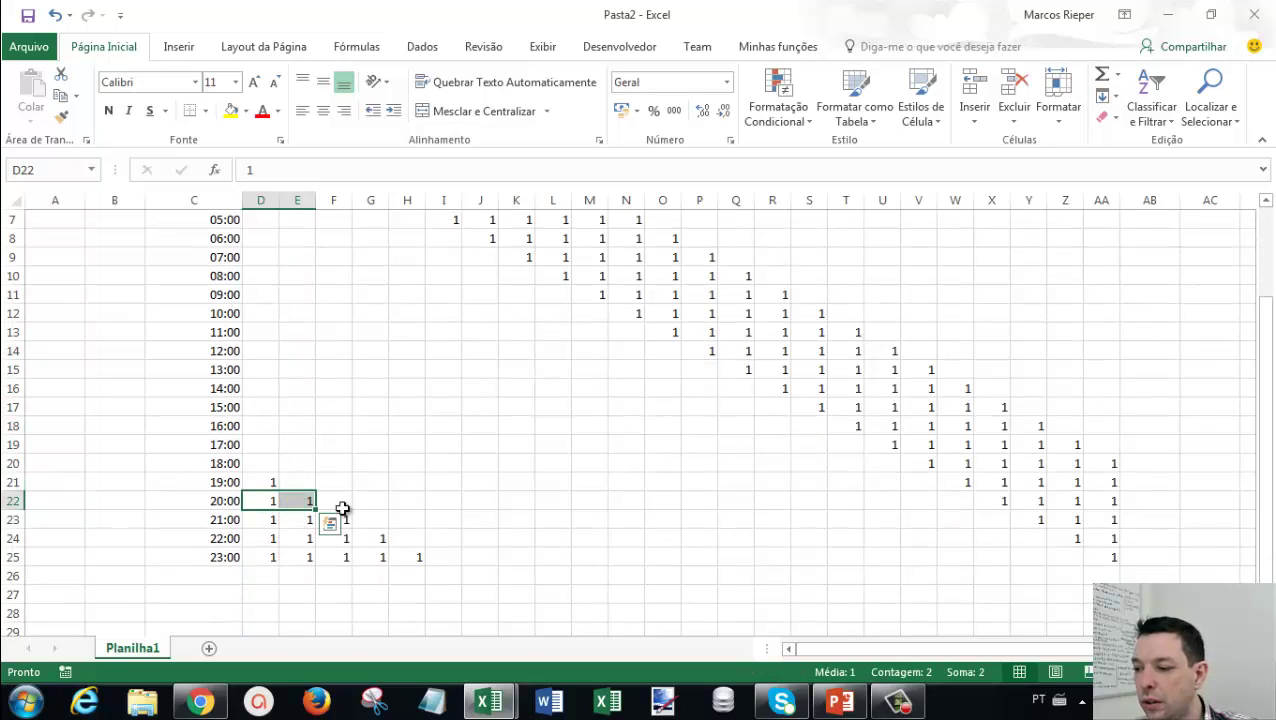
scroll(290, 244, up, 2)
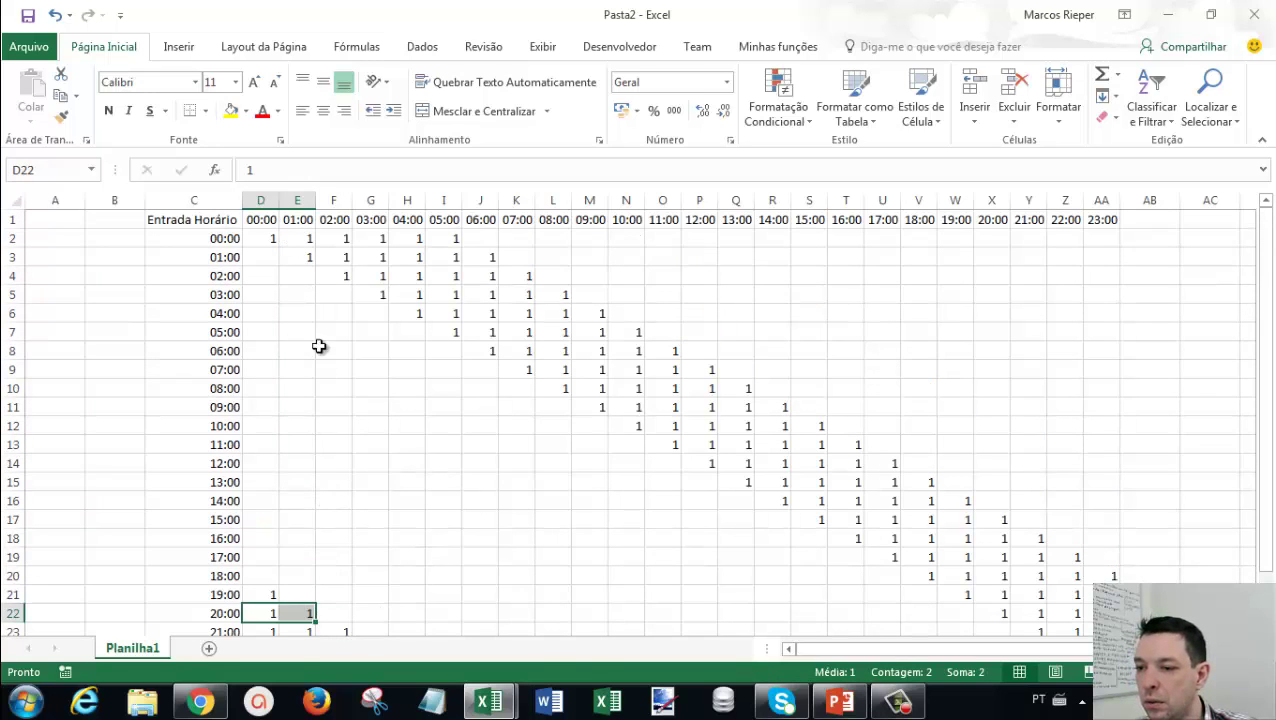
scroll(300, 607, down, 2)
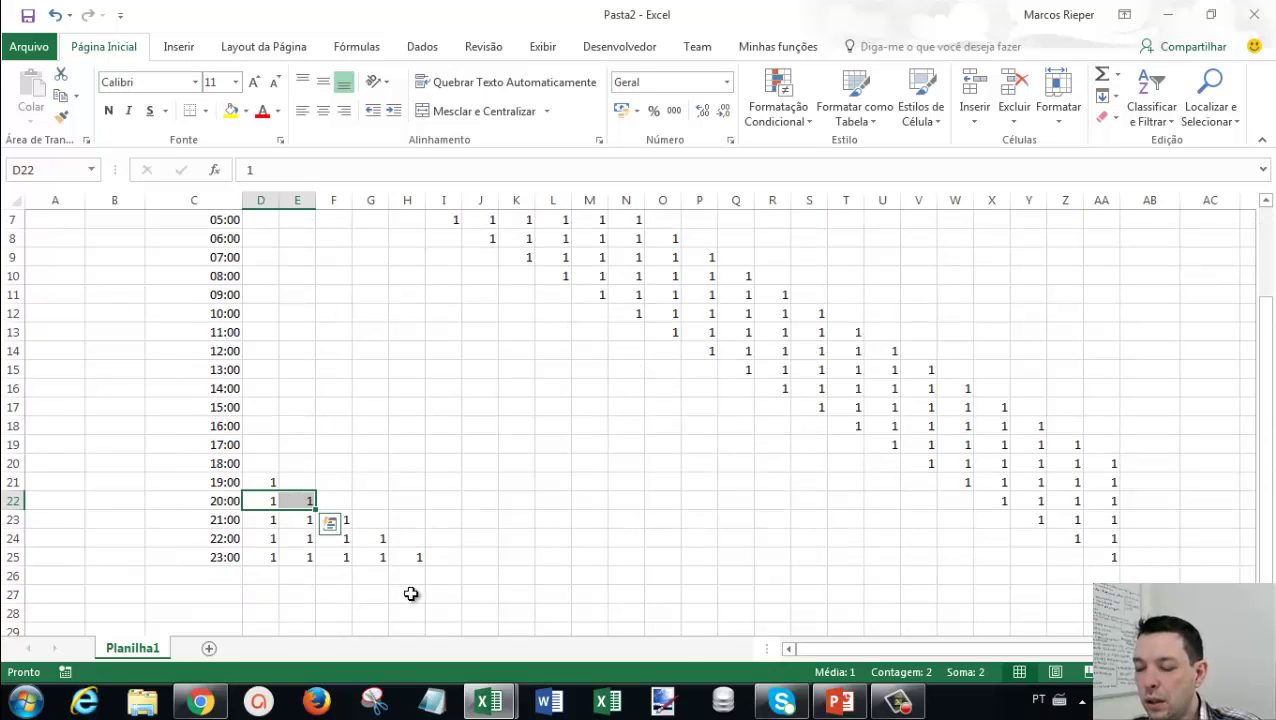
click(258, 557)
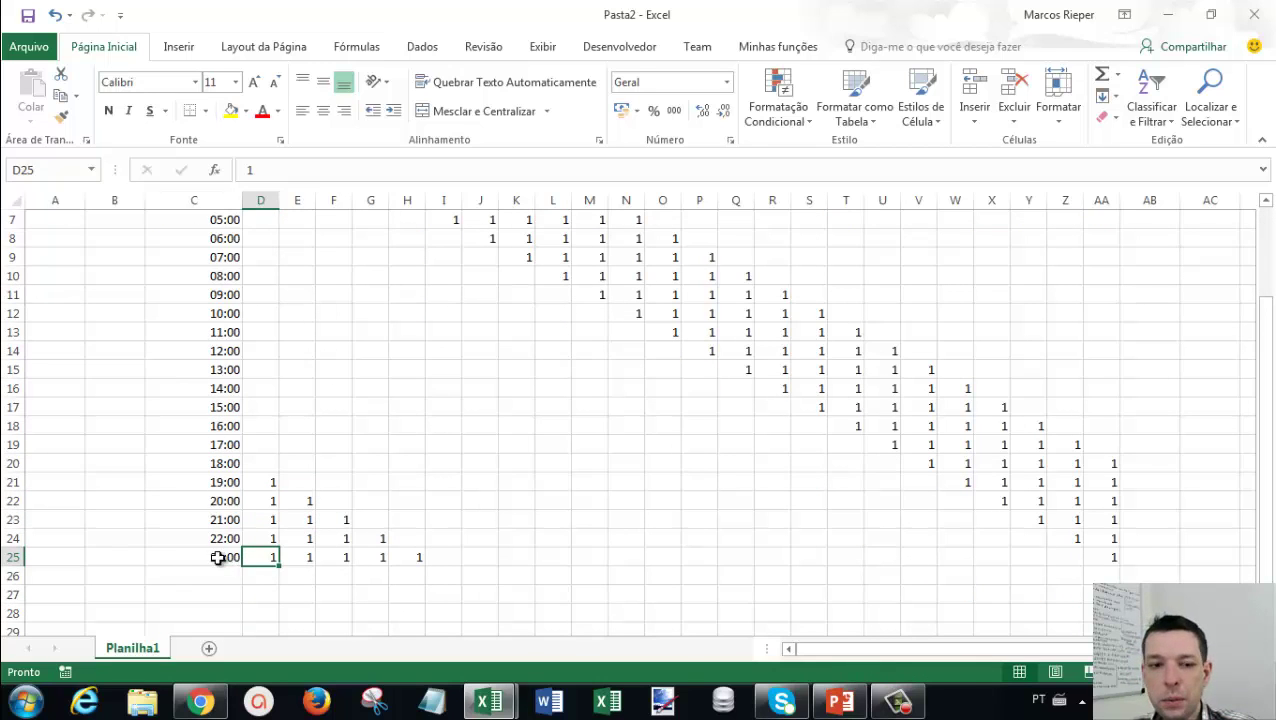
mouse_move(218, 558)
mouse_down()
mouse_move(1144, 163)
mouse_move(1105, 221)
mouse_up()
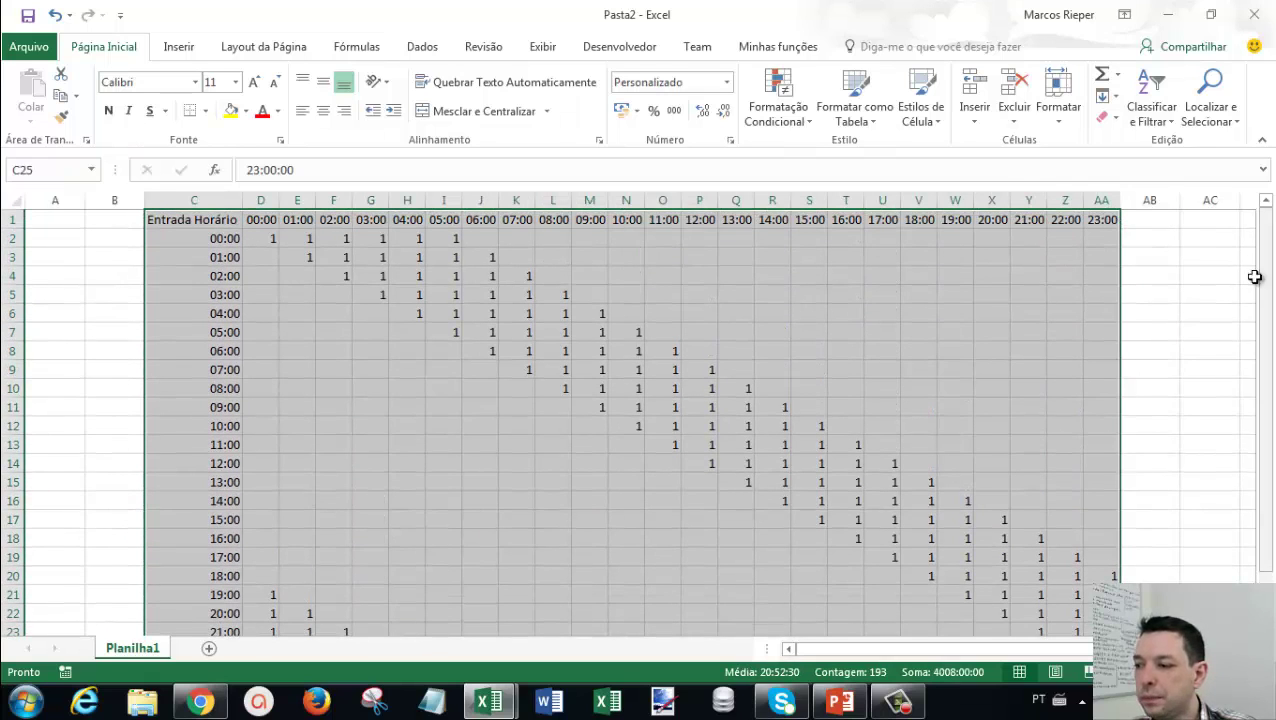
click(1142, 221)
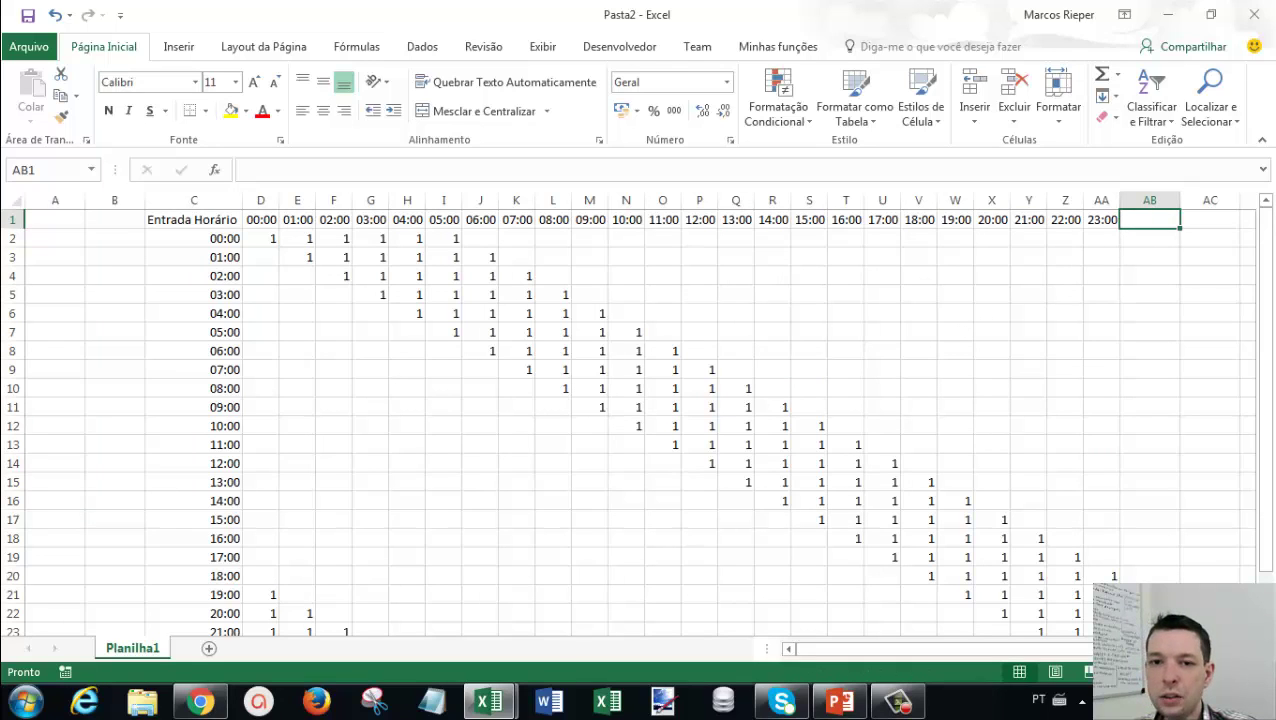
Add the header Qtde. entrada in AB1 and fill AB2:AB25 with 0.
key(alt+Tab)
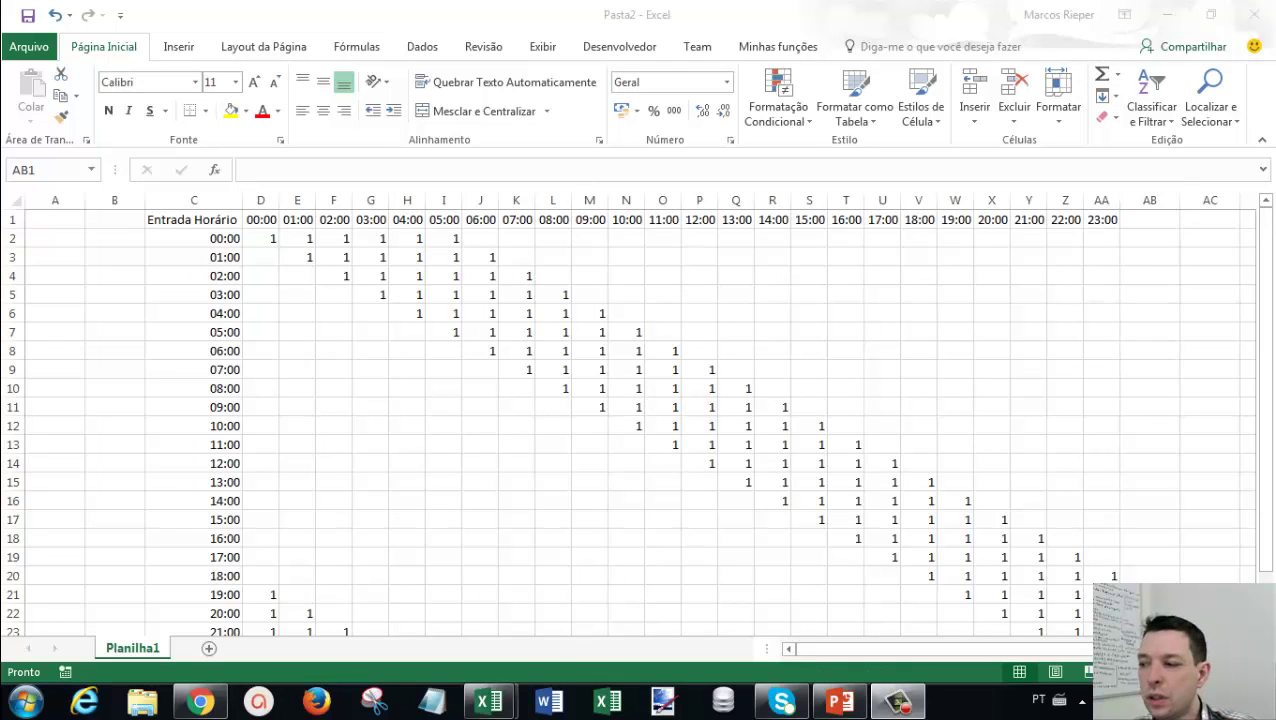
click(1136, 228)
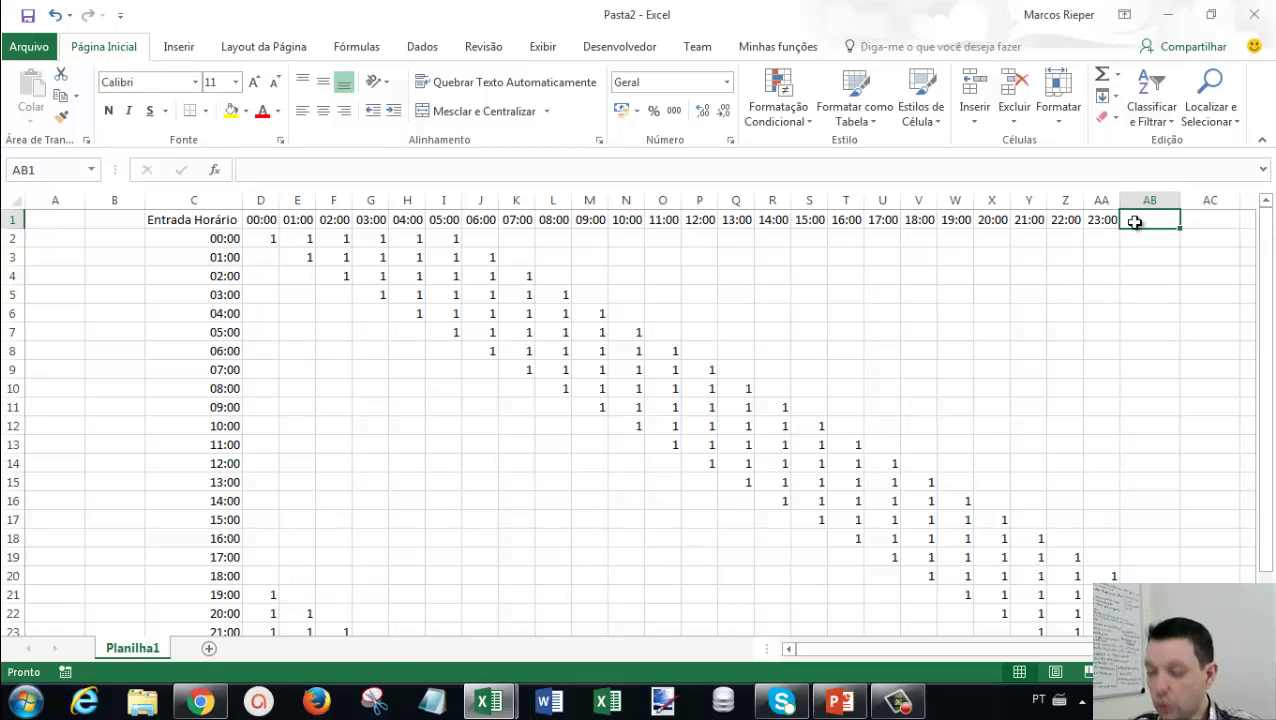
text(Qtde.)
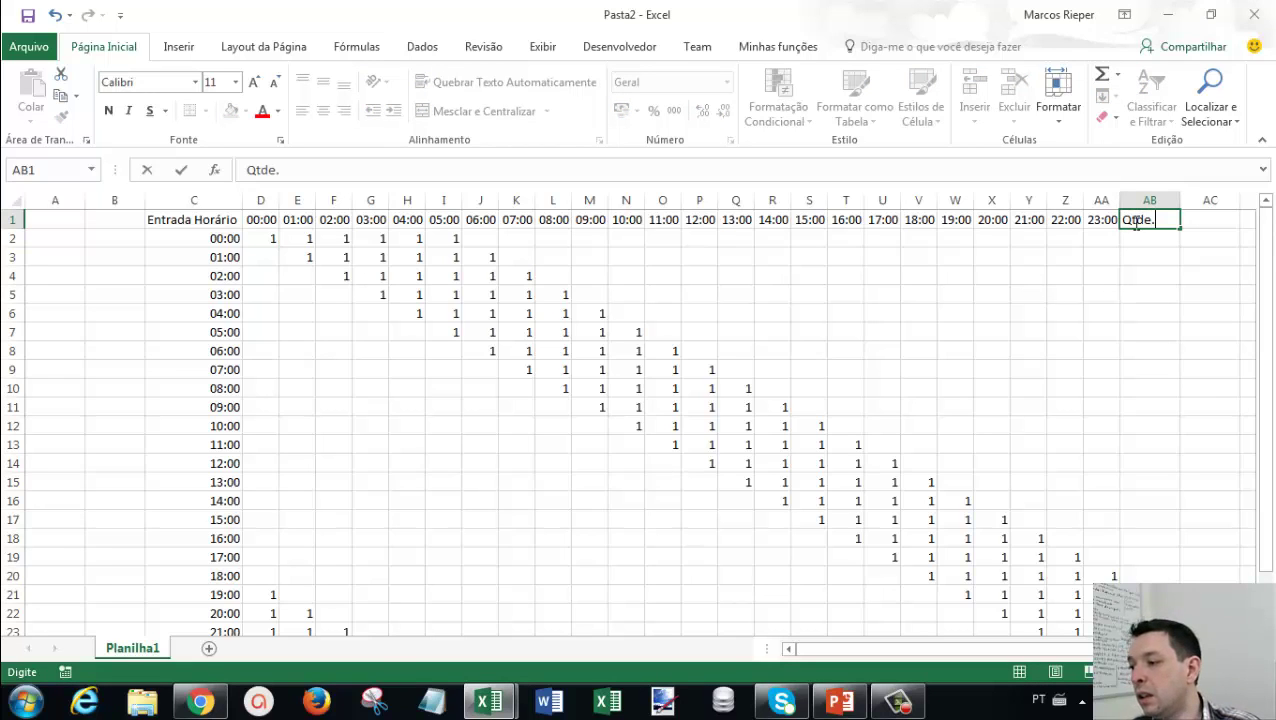
text( entrad)
key(Return)
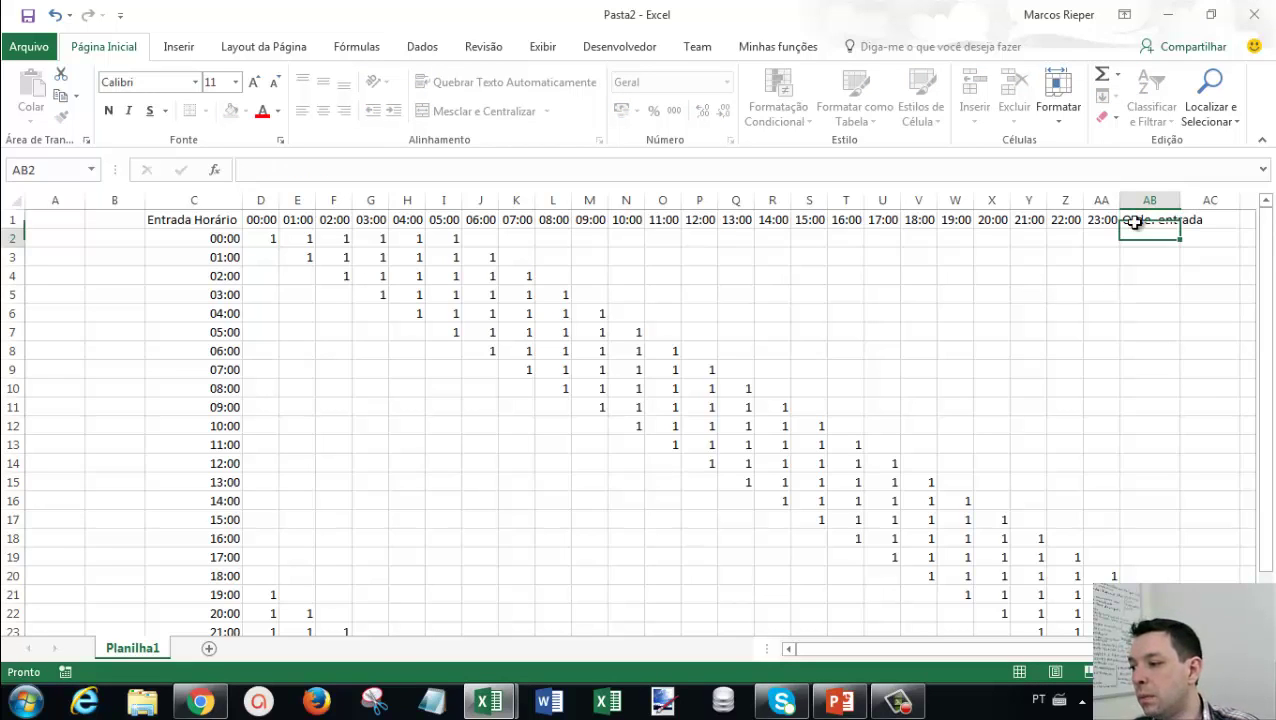
text(0)
key(Return)
key(Up)
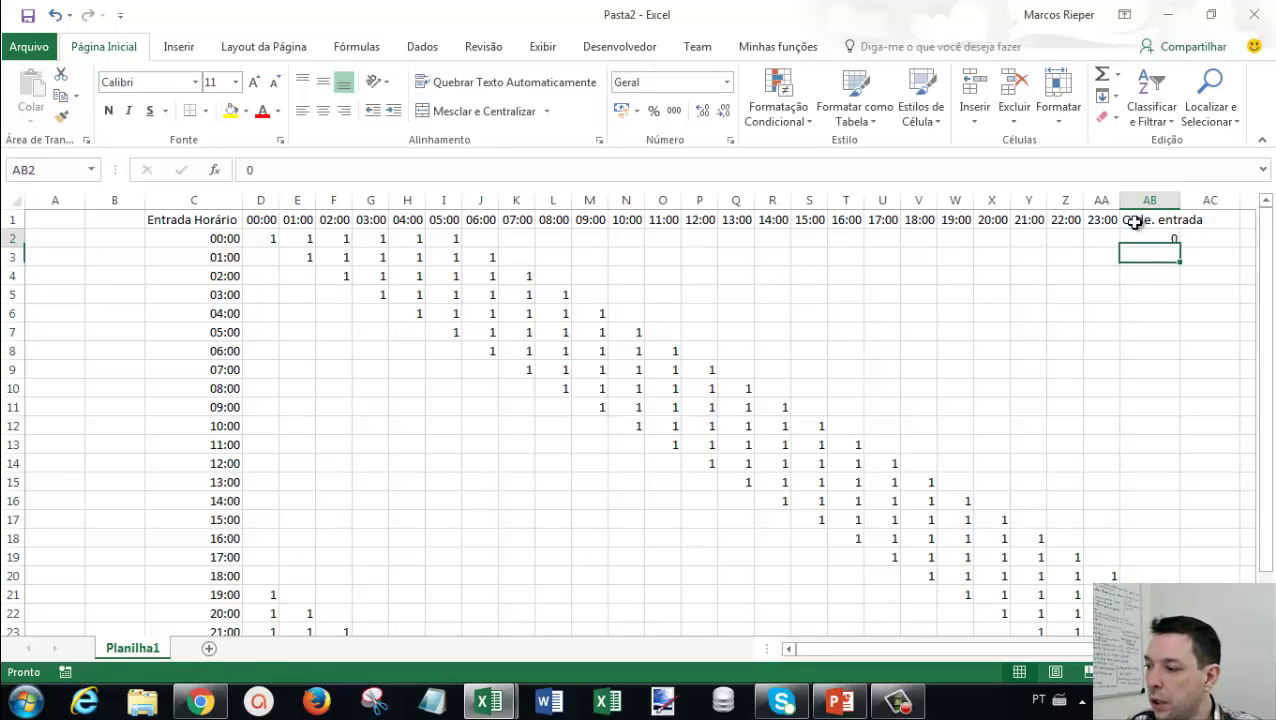
key(ctrl+c)
key(shift+Down)
key(shift+Down)
key(shift+Down)
key(shift+Down)
key(shift+Down)
key(shift+Down)
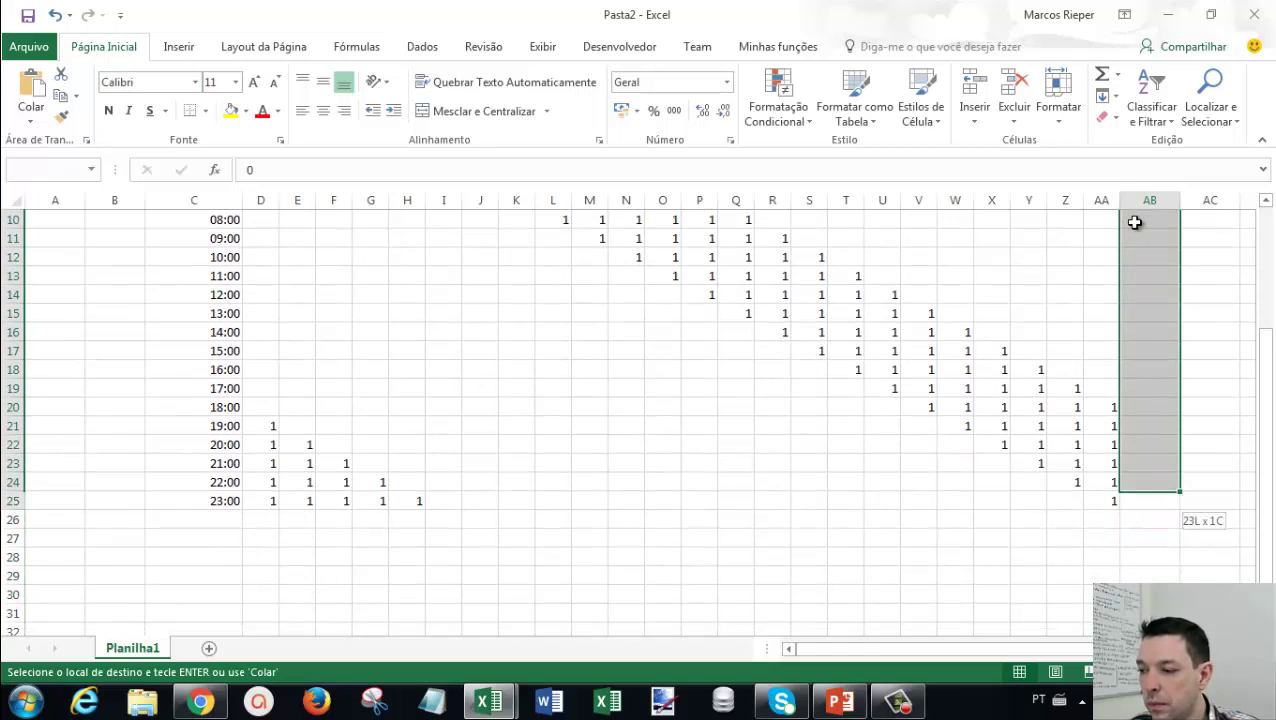
key(ctrl+v)
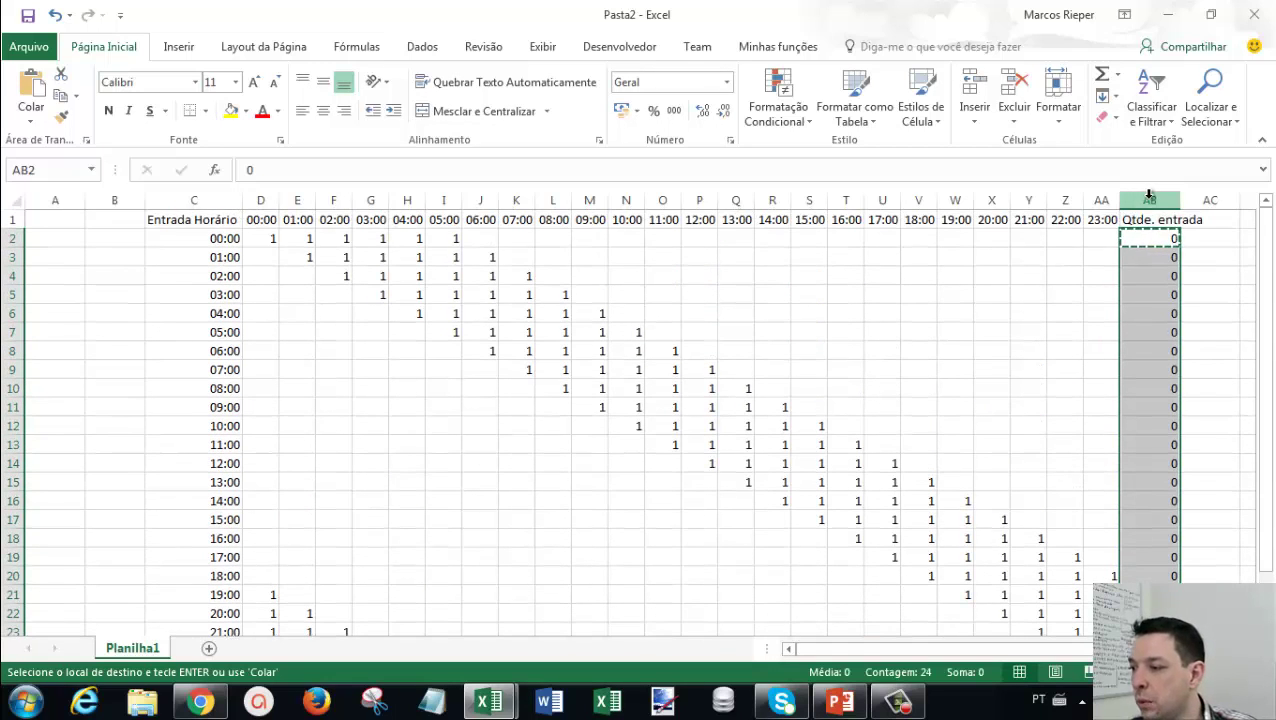
Autofit column AB to its Qtde. entrada header and review the table with the new column.
double_click(1176, 192)
click(1160, 238)
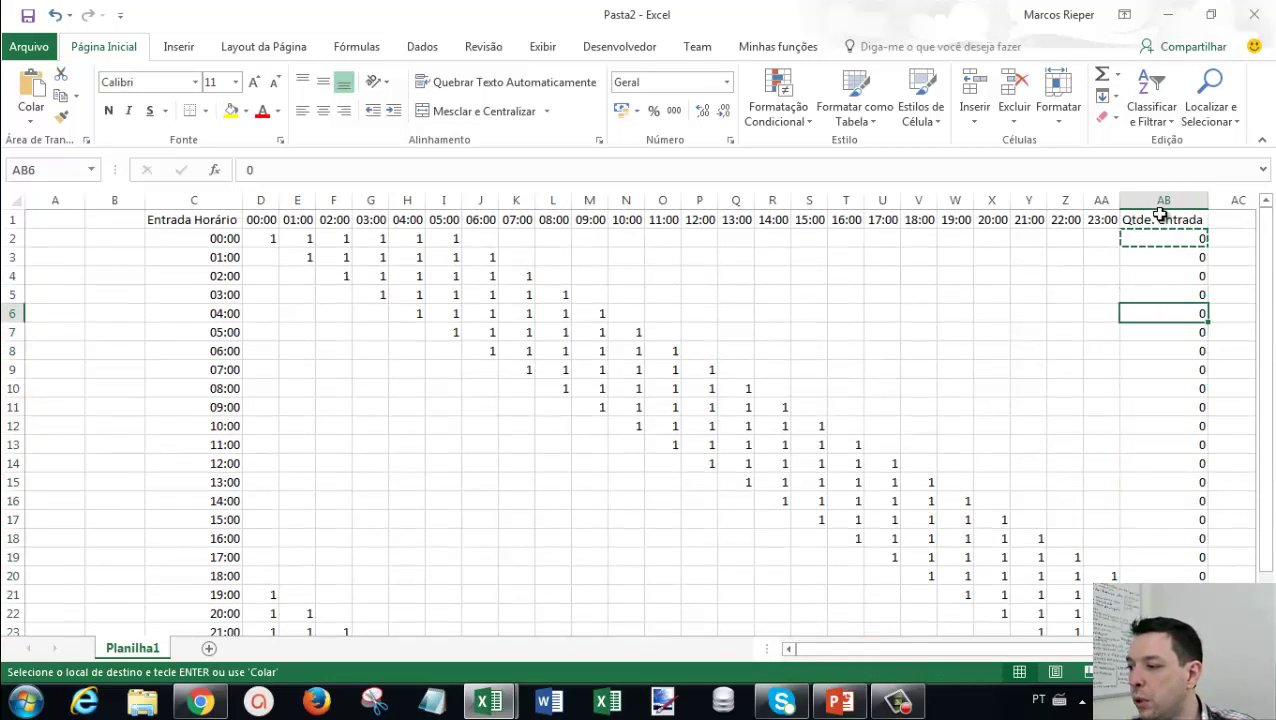
click(1160, 313)
scroll(1151, 454, down, 2)
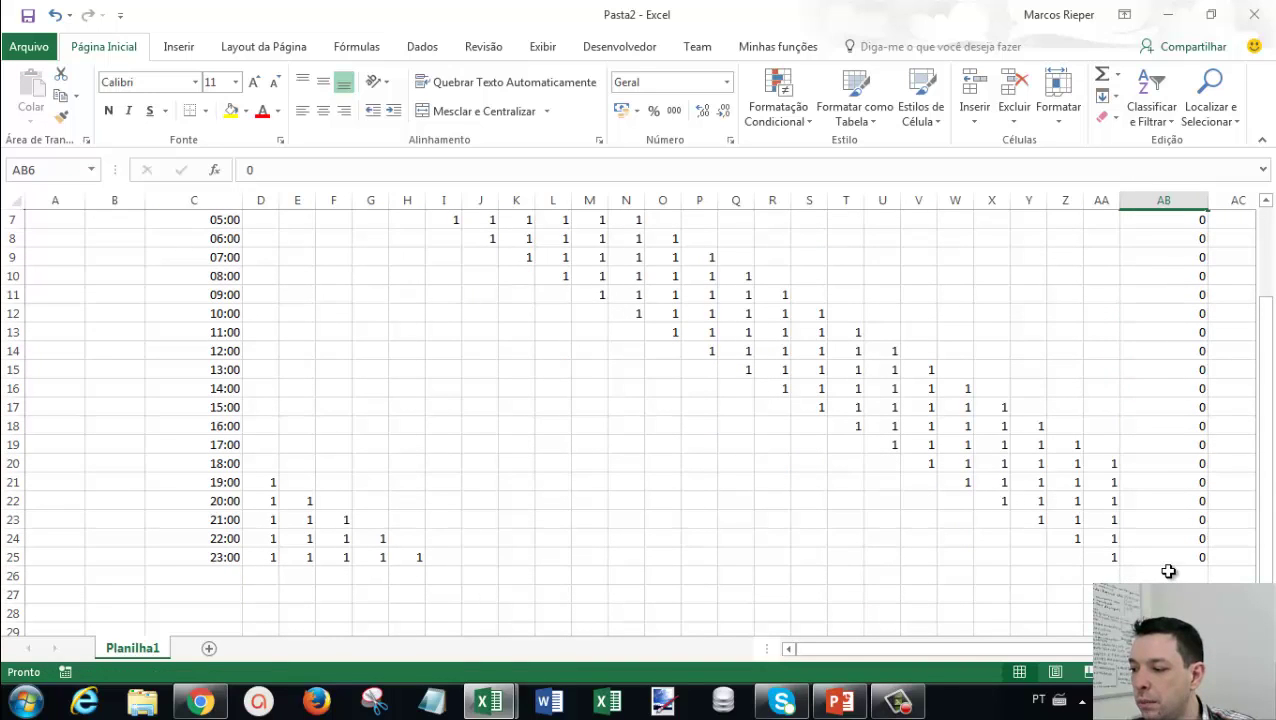
drag(1168, 571, 255, 524)
scroll(328, 541, up, 1)
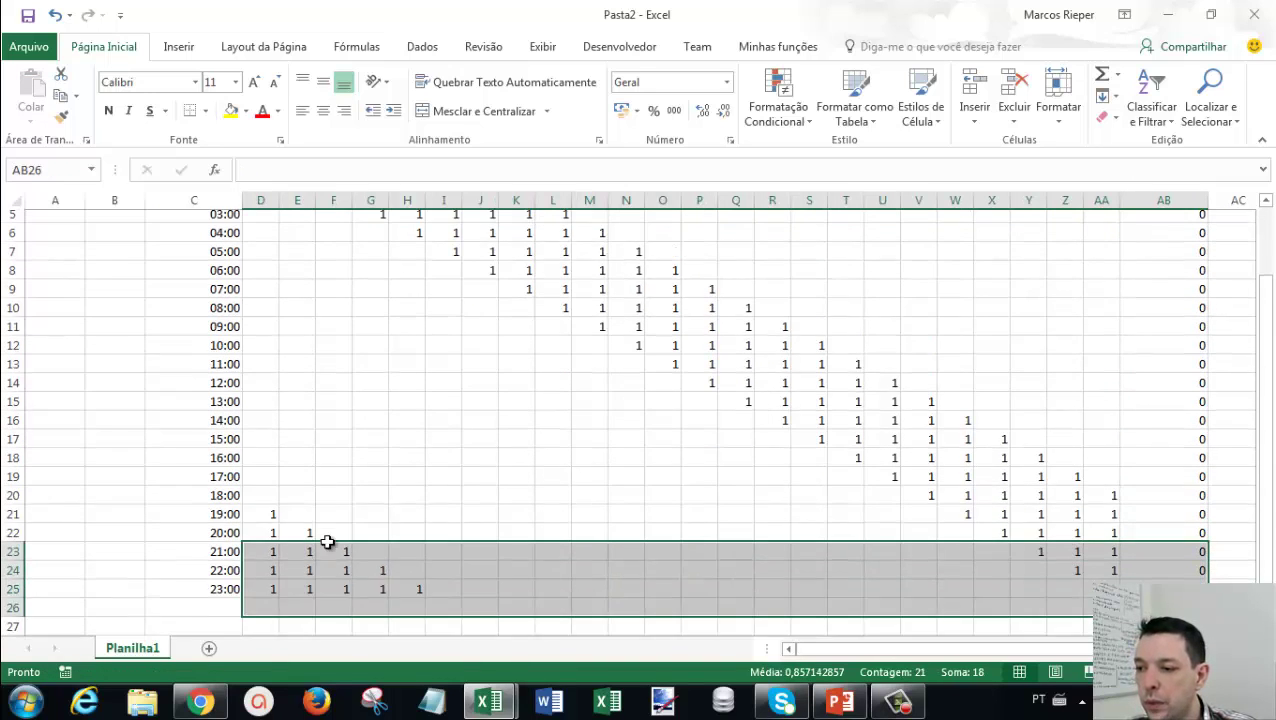
scroll(328, 541, up, 2)
drag(218, 219, 1165, 594)
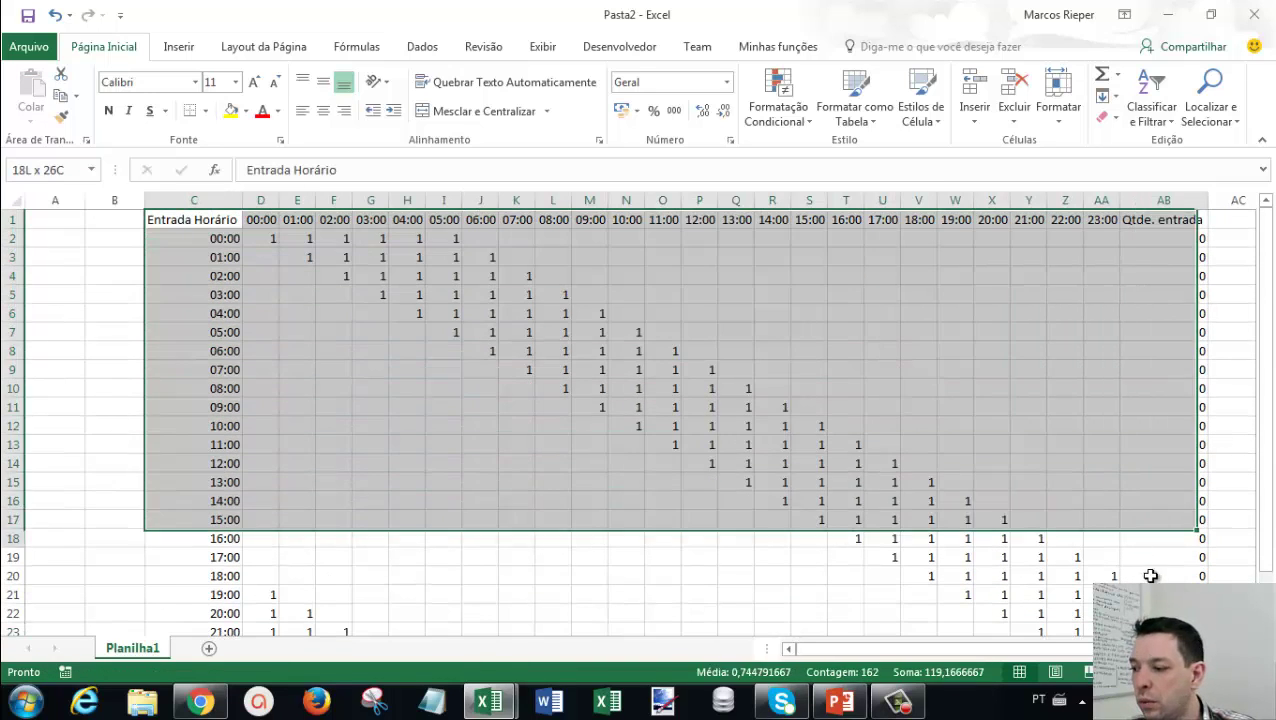
drag(1179, 237, 1164, 615)
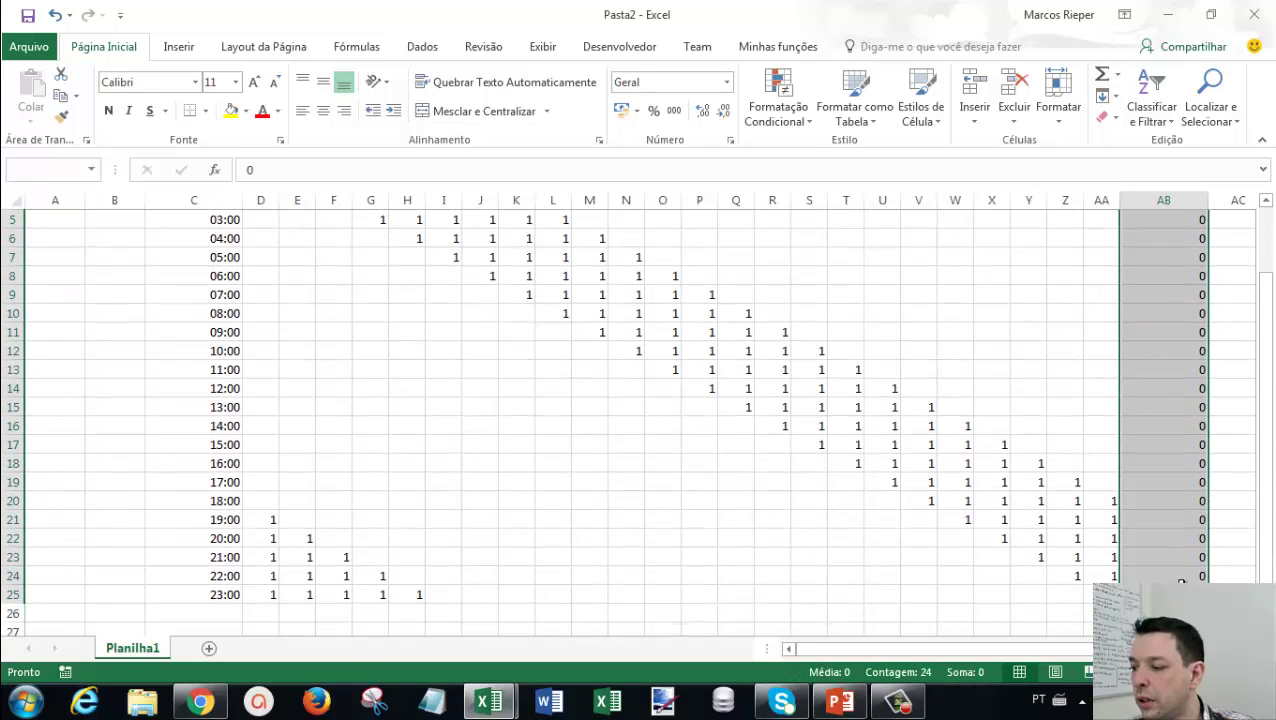
scroll(1176, 420, up, 2)
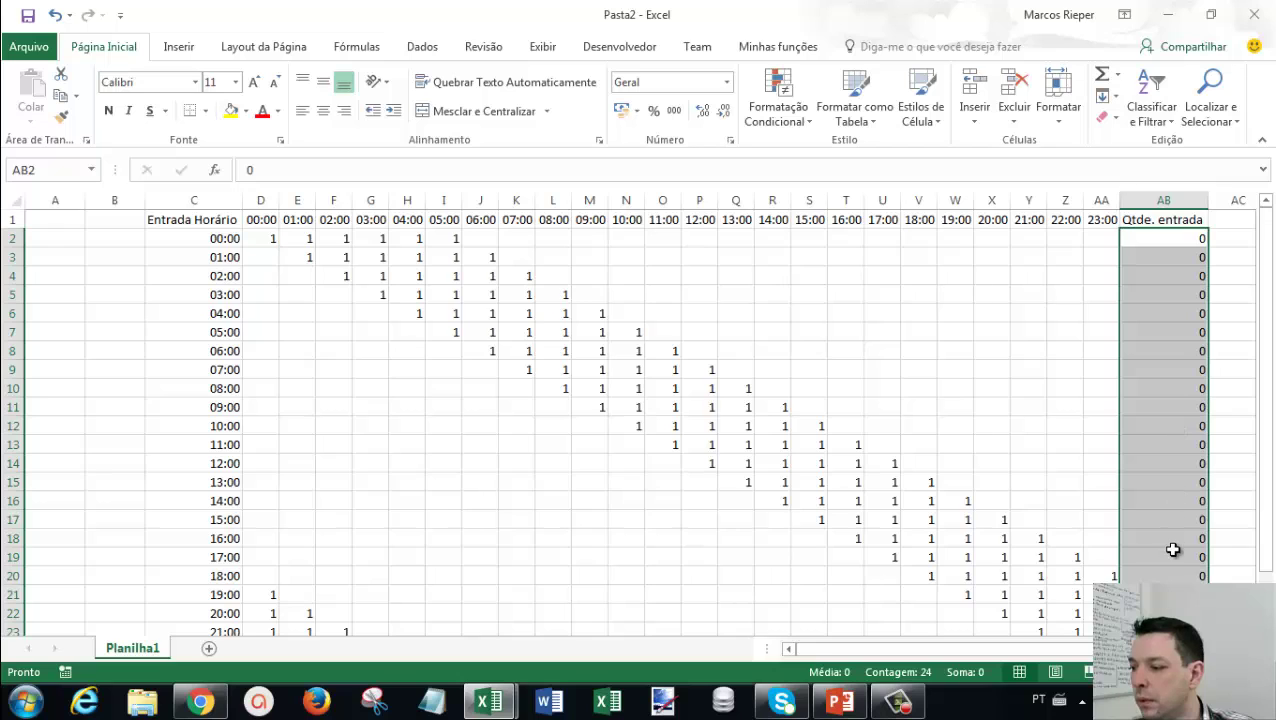
scroll(1000, 552, down, 2)
Label rows 27 and 28 as Plantonistas no horário and Plantonistas necessários.
click(229, 598)
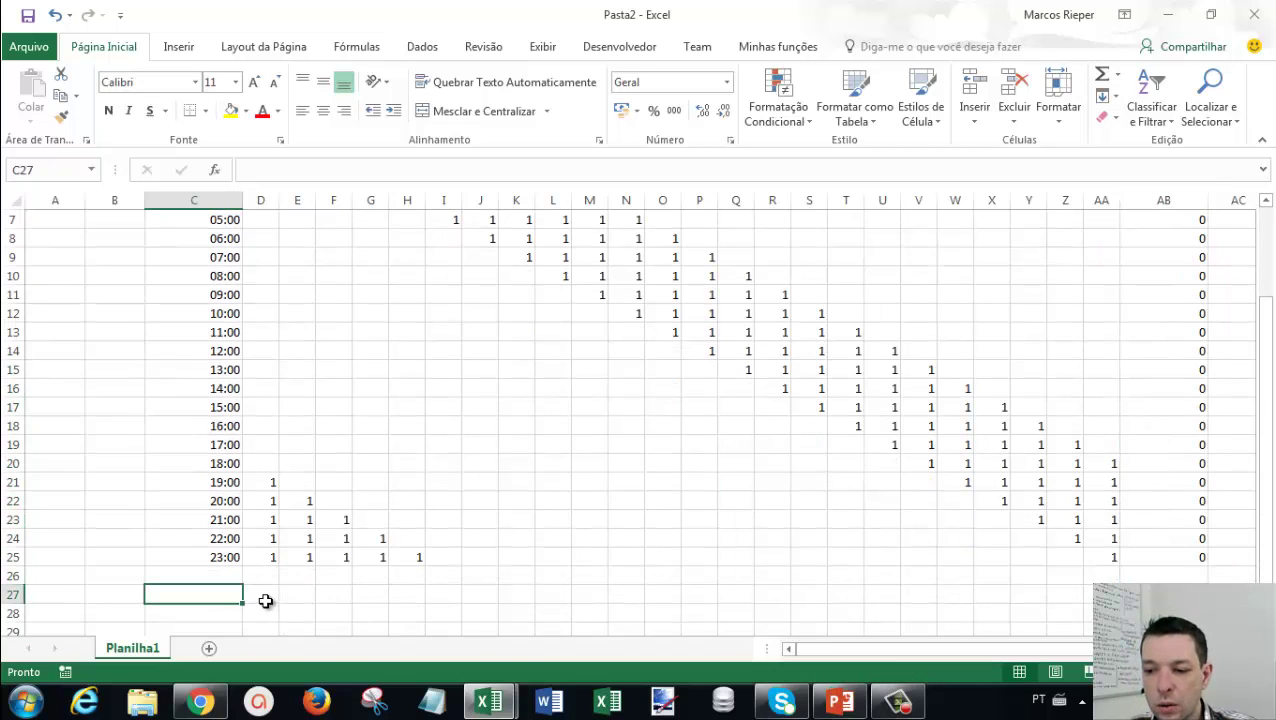
key(Left)
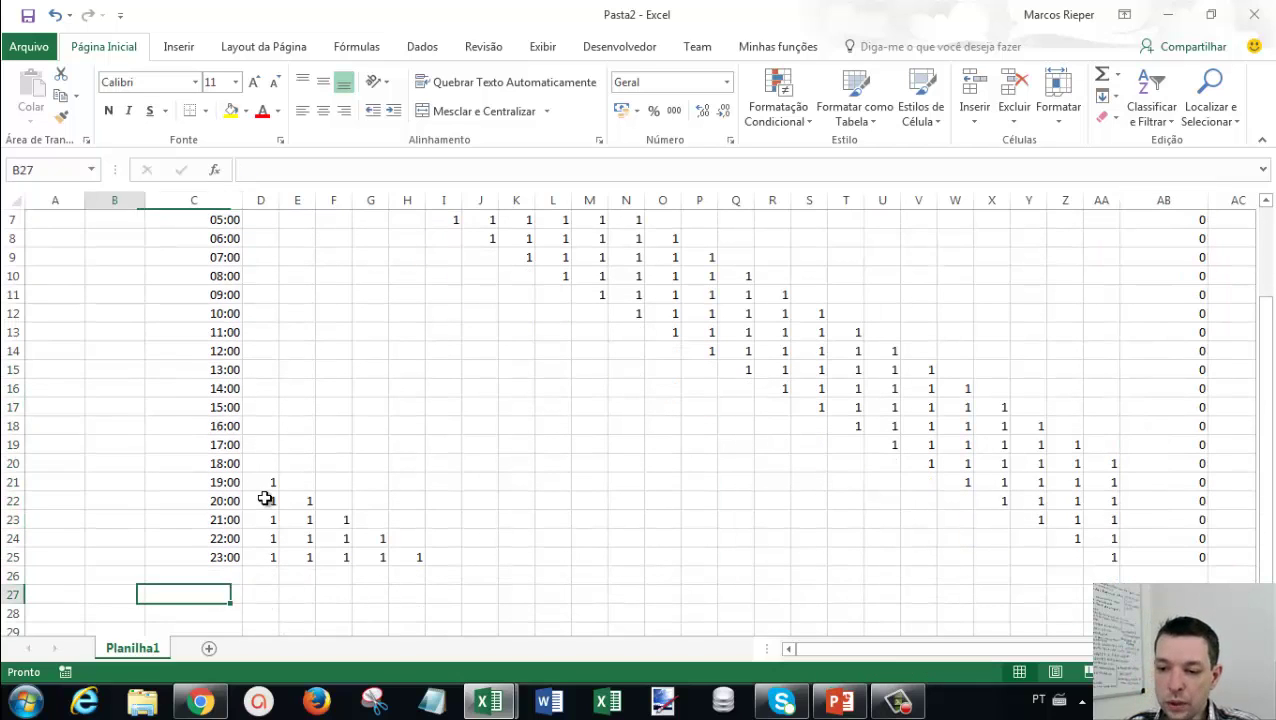
key(Left)
text(P)
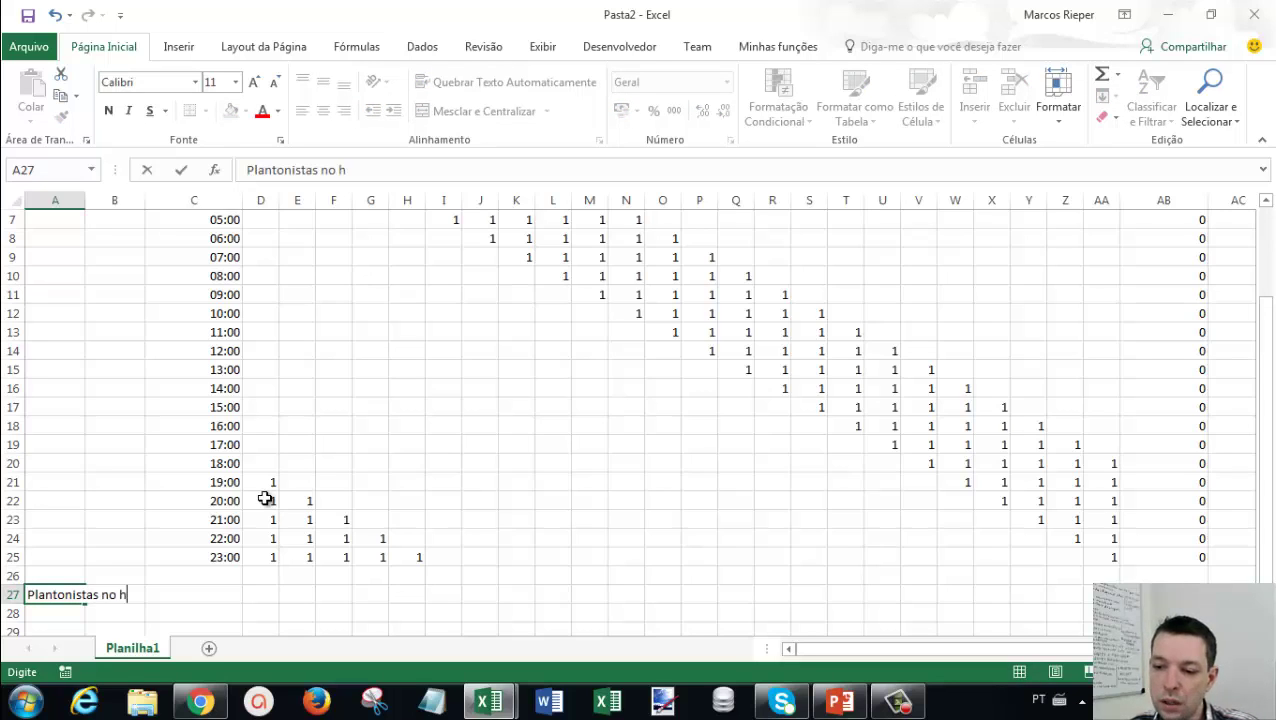
key(Return)
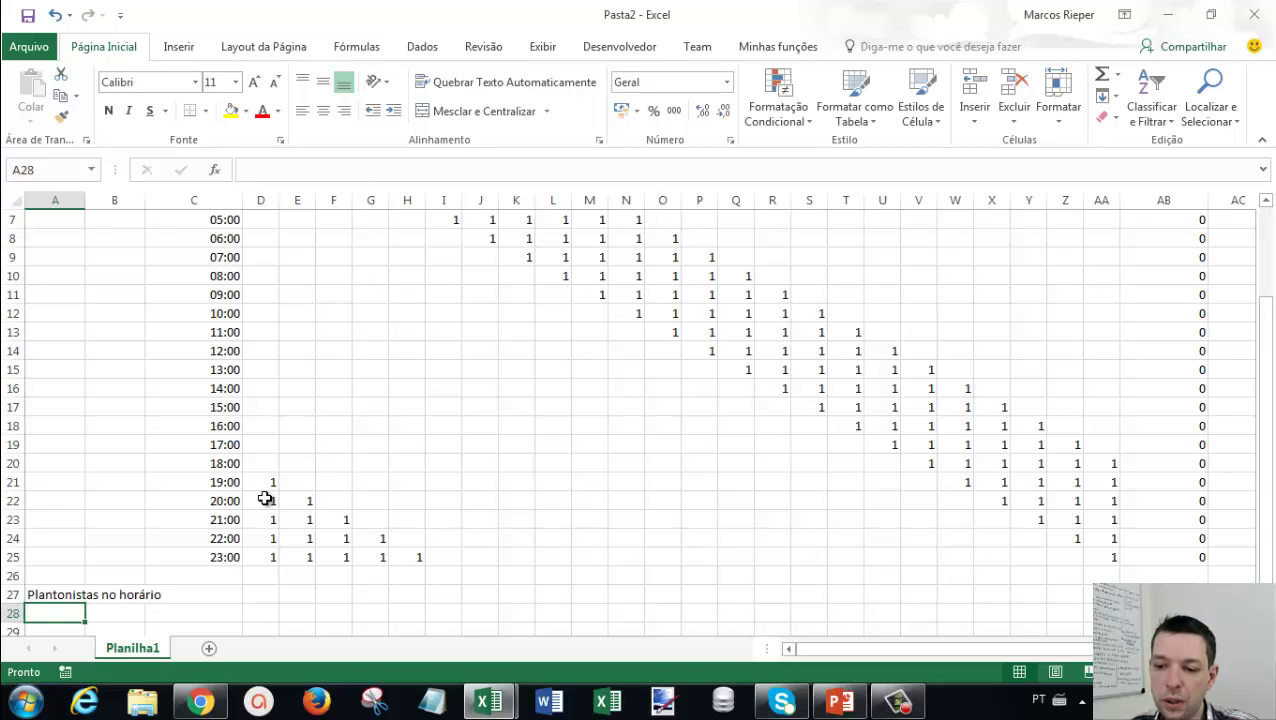
text(Plantonistas no horário)
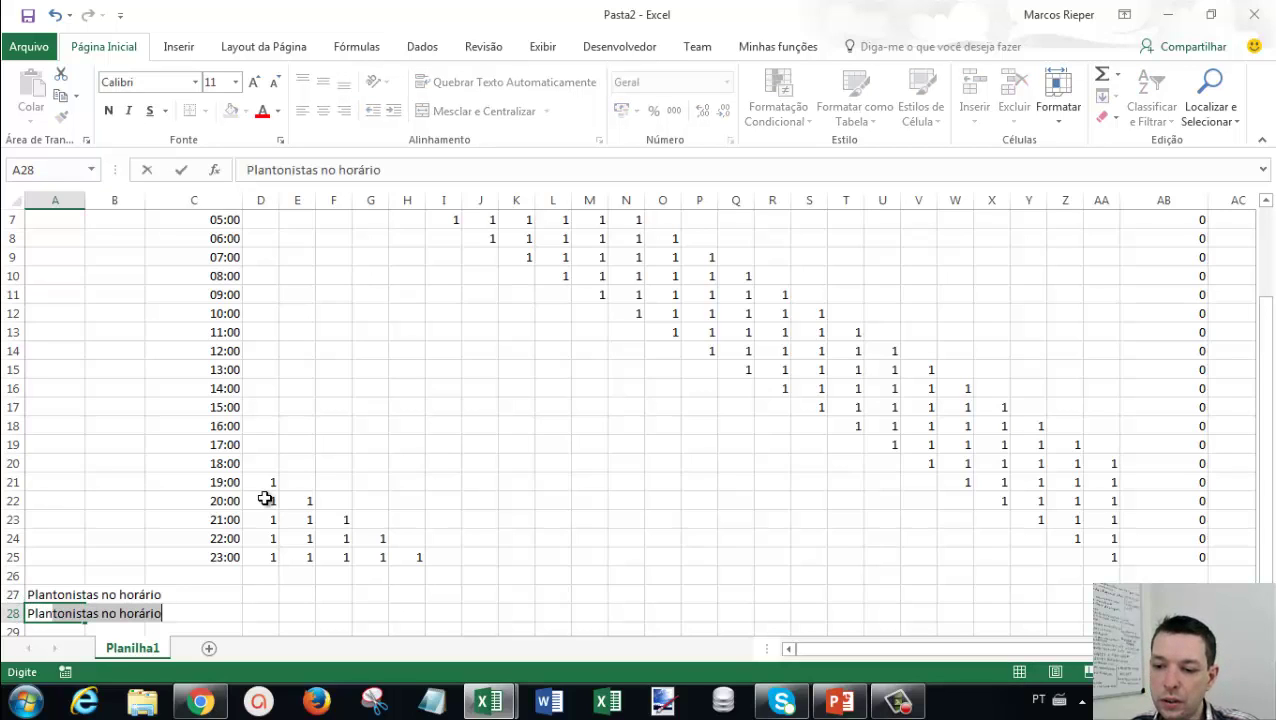
text(as necessários)
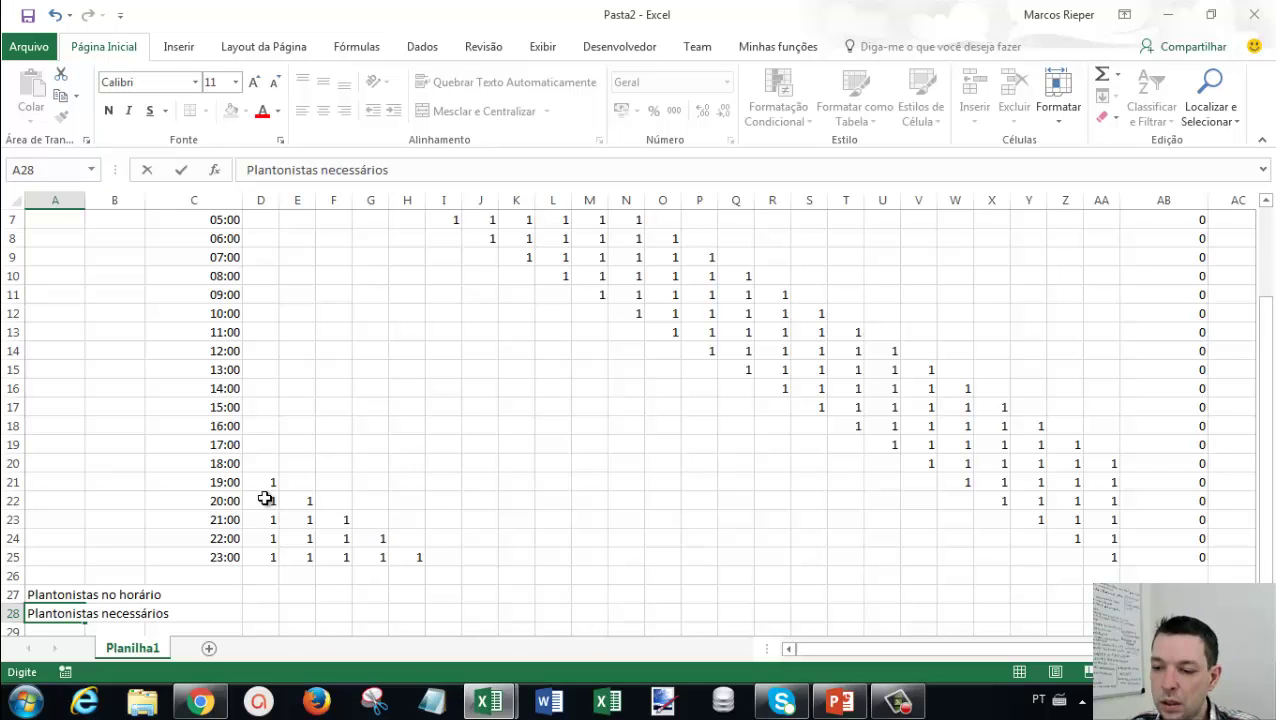
key(Return)
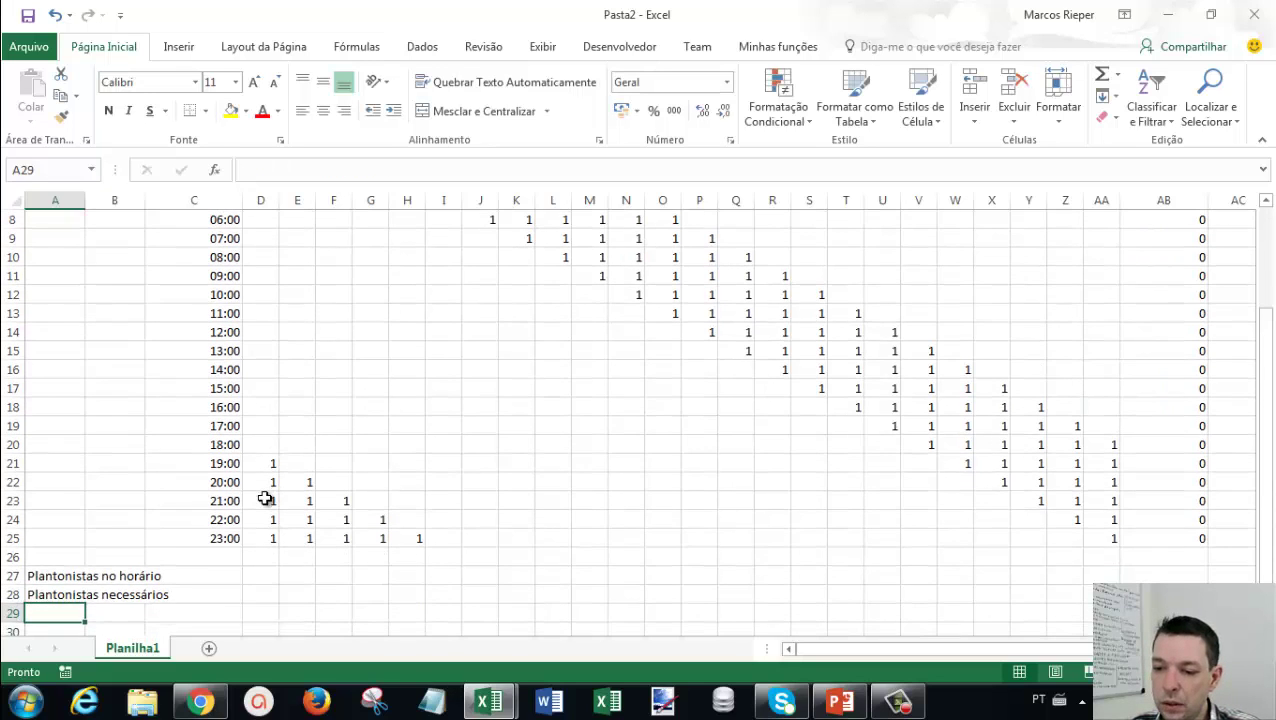
Enter each hour's required staff count across row 28, from 7 in D28 through AA28.
key(Up)
key(Right)
key(Right)
key(Right)
key(Right)
key(Left)
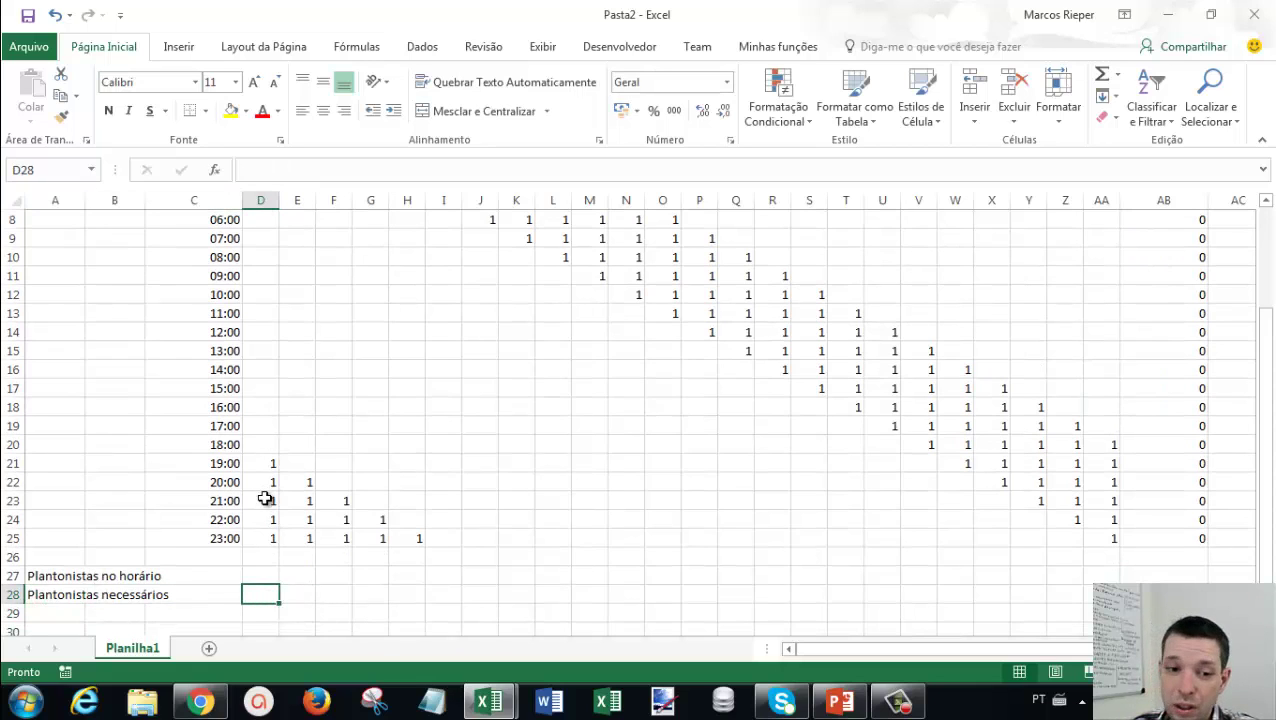
text(7)
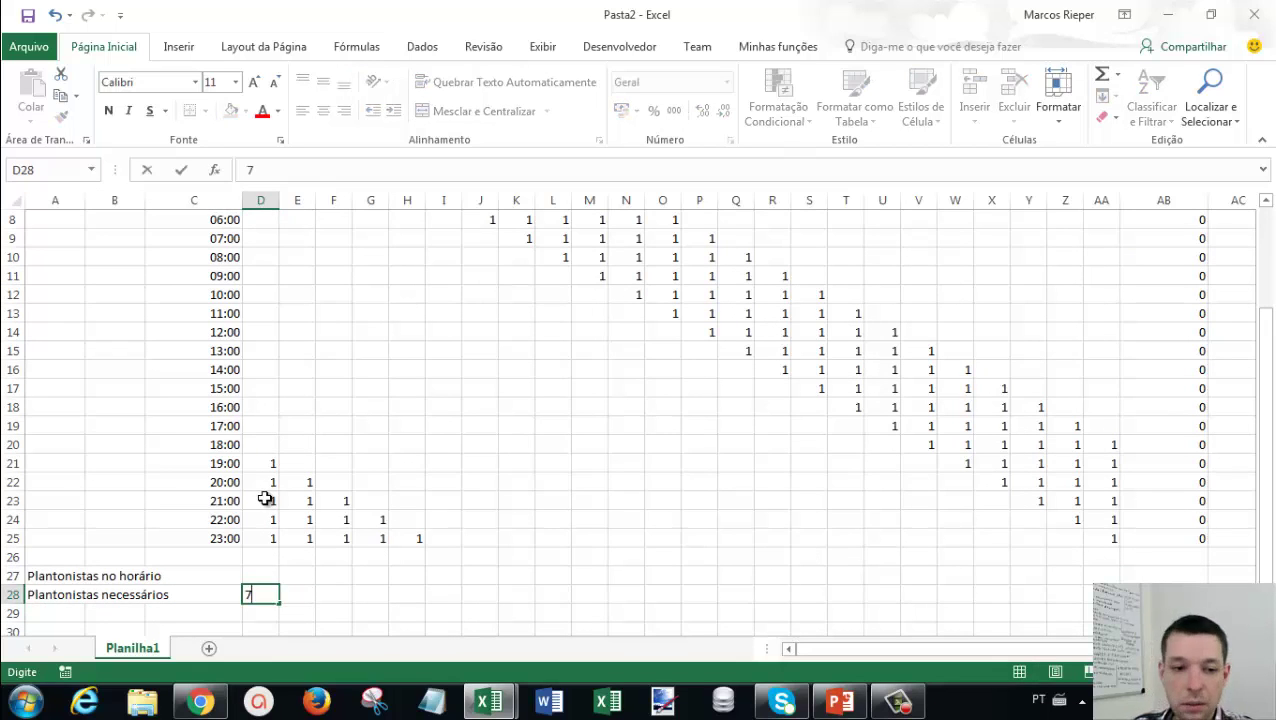
key(Right)
text(7)
key(Right)
text(6)
key(Right)
text(8)
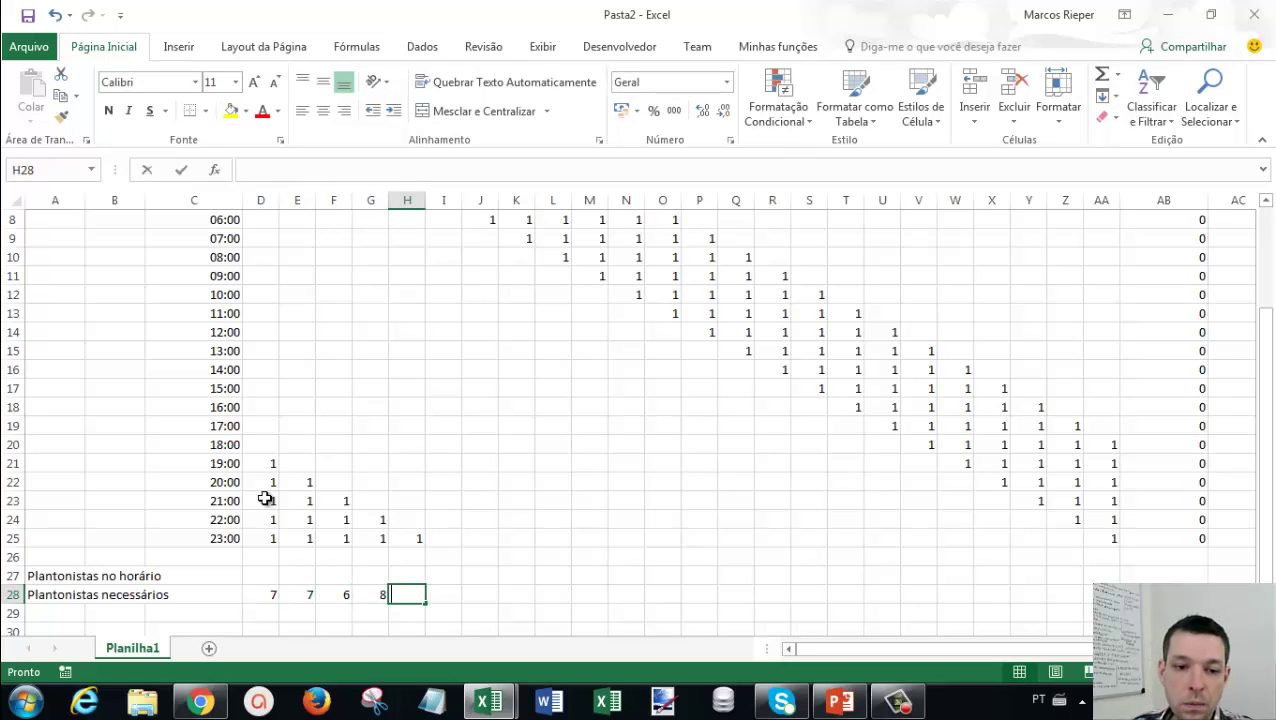
text(9)
key(Right)
text(9)
key(Right)
text(5)
key(Right)
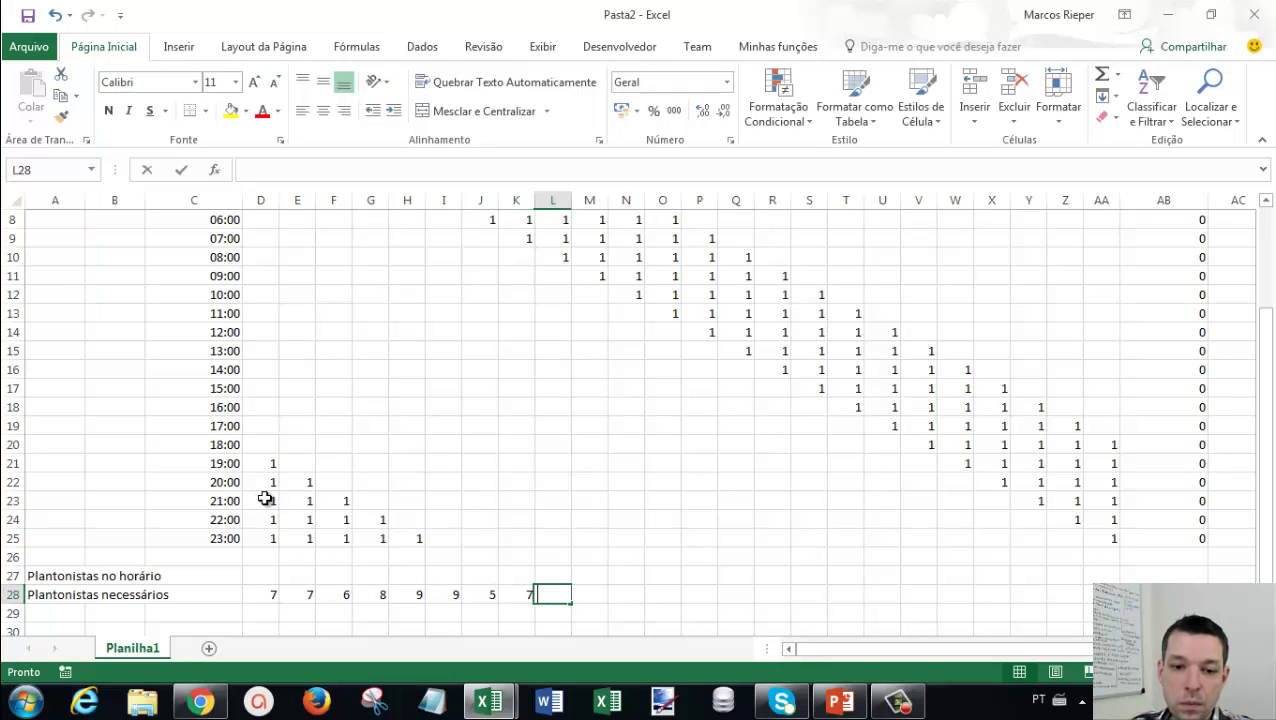
text(5)
key(Right)
text(5)
key(Right)
text(7)
key(Right)
text(7)
key(Right)
text(5)
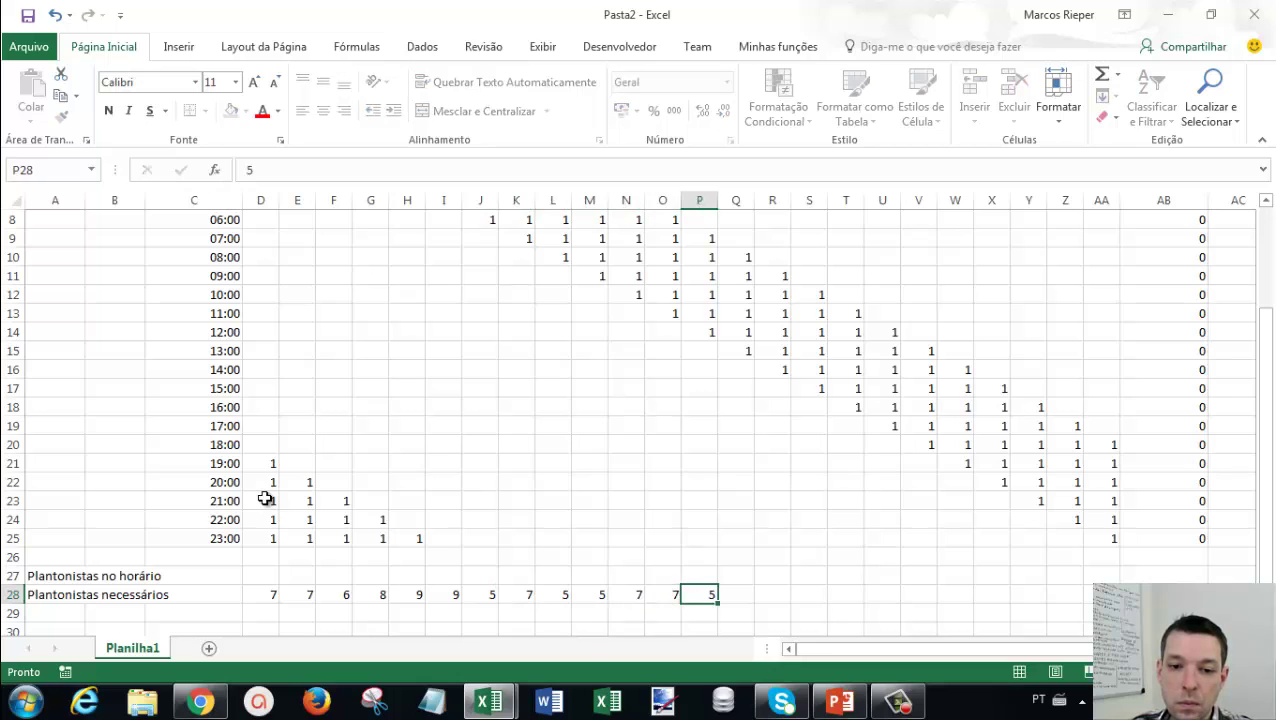
key(Right)
text(9)
key(Right)
text(6)
key(Right)
text(8)
key(Right)
text(10)
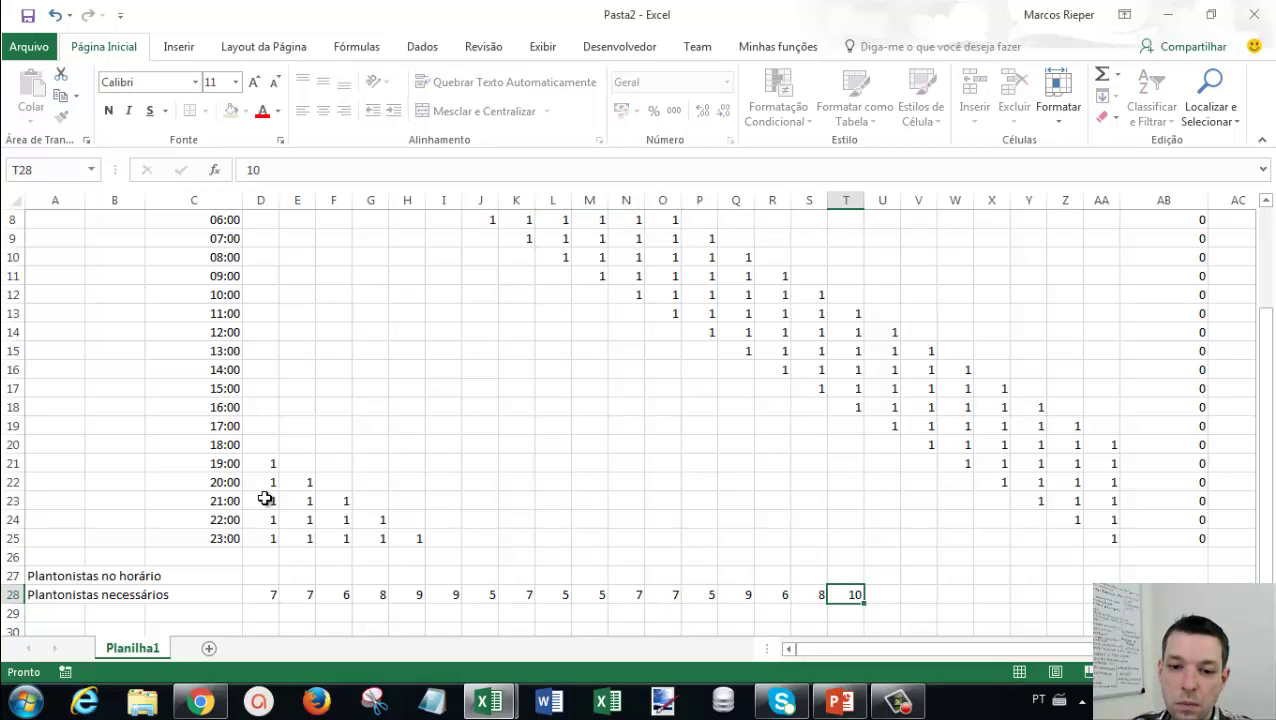
key(Right)
text(8)
key(Right)
text(7)
key(Right)
text(10)
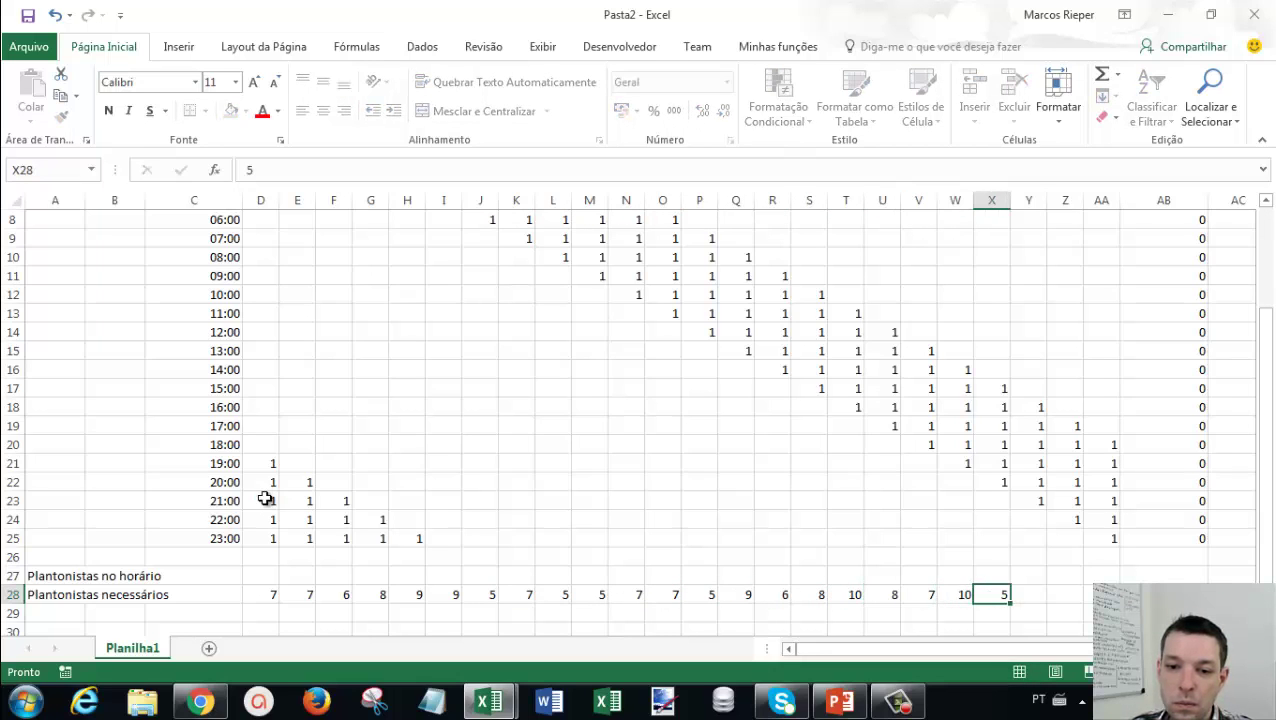
key(Right)
text(9)
key(Right)
text(5)
key(Right)
key(Right)
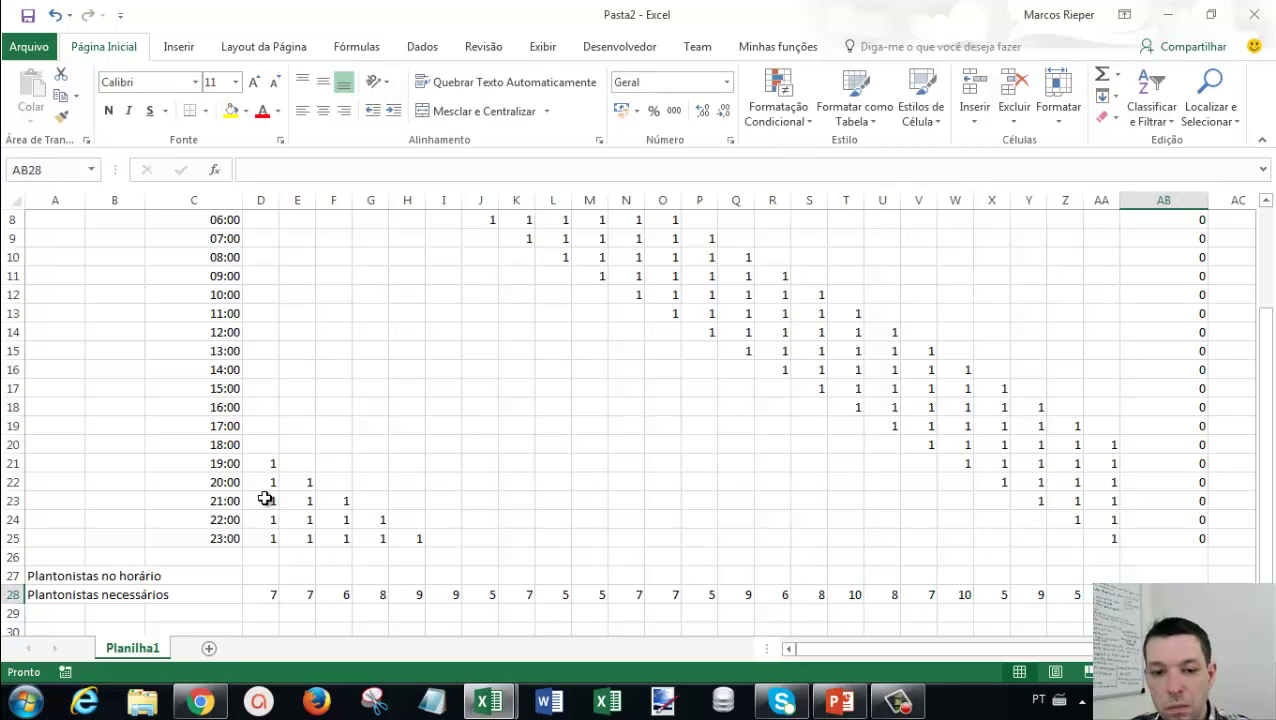
key(Right)
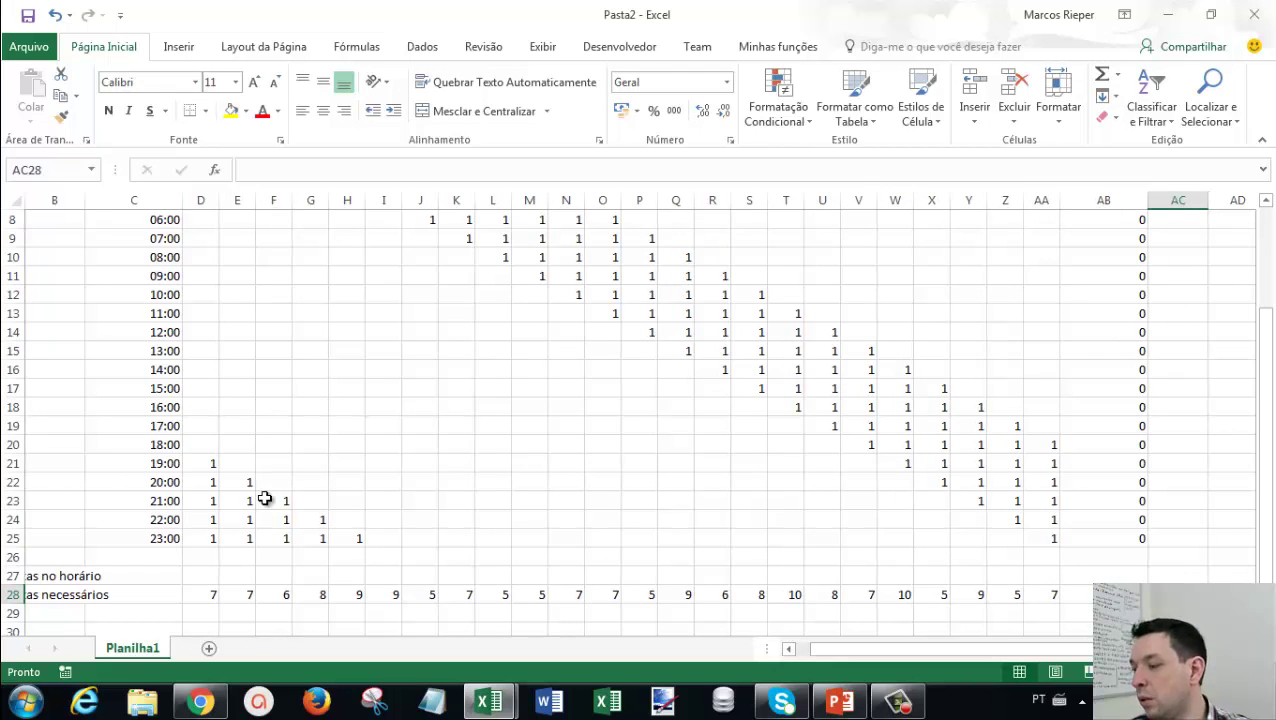
Select D27, the 00:00 cell of the Plantonistas no horário row.
scroll(300, 580, down, 1)
drag(290, 575, 30, 575)
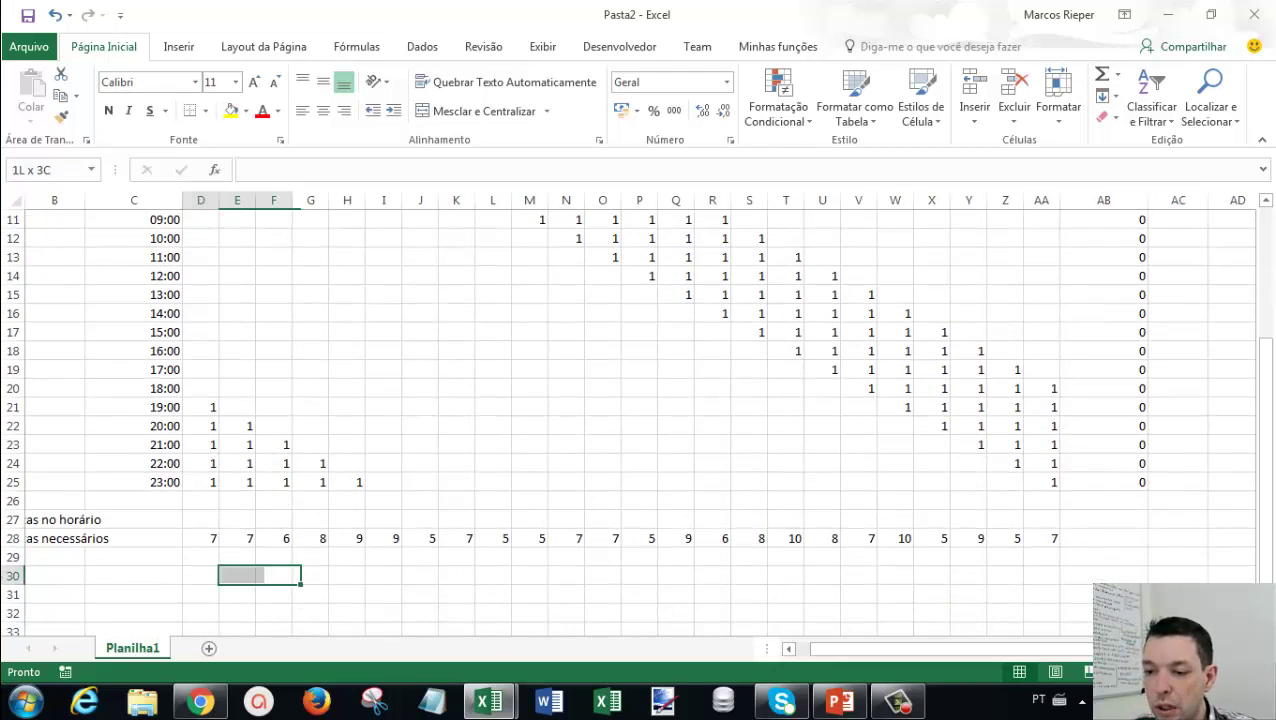
click(258, 520)
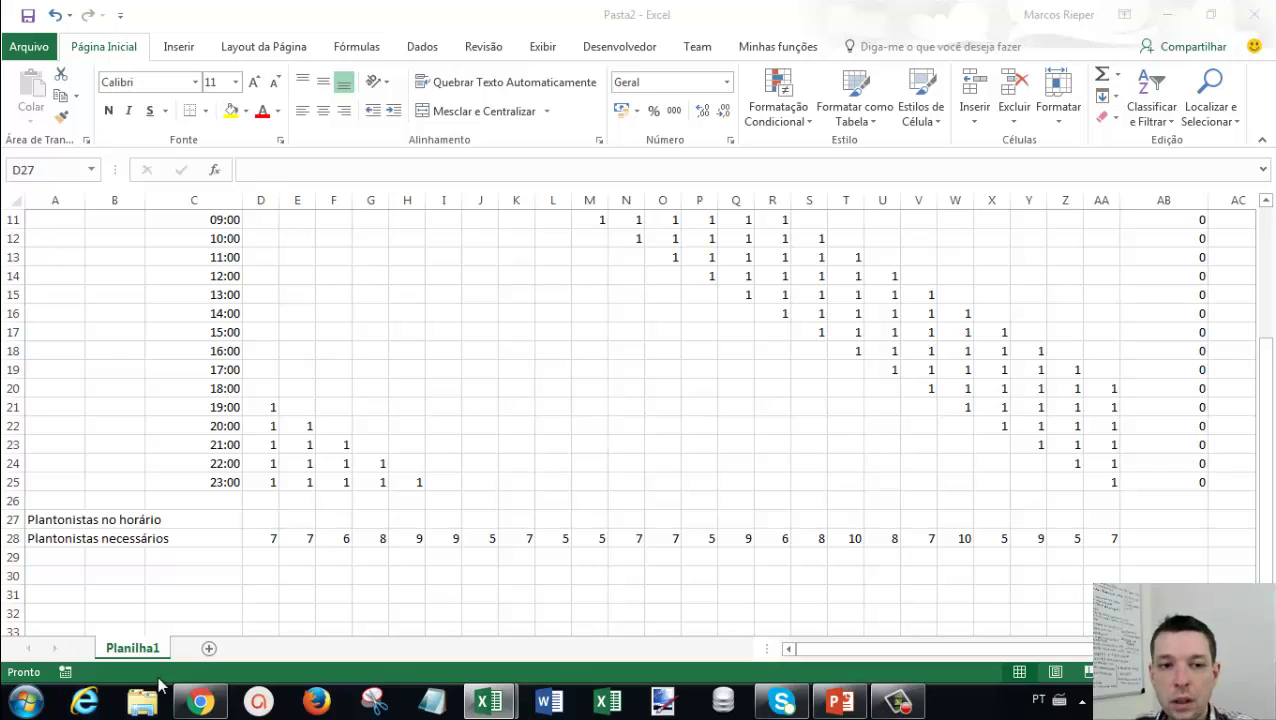
click(273, 516)
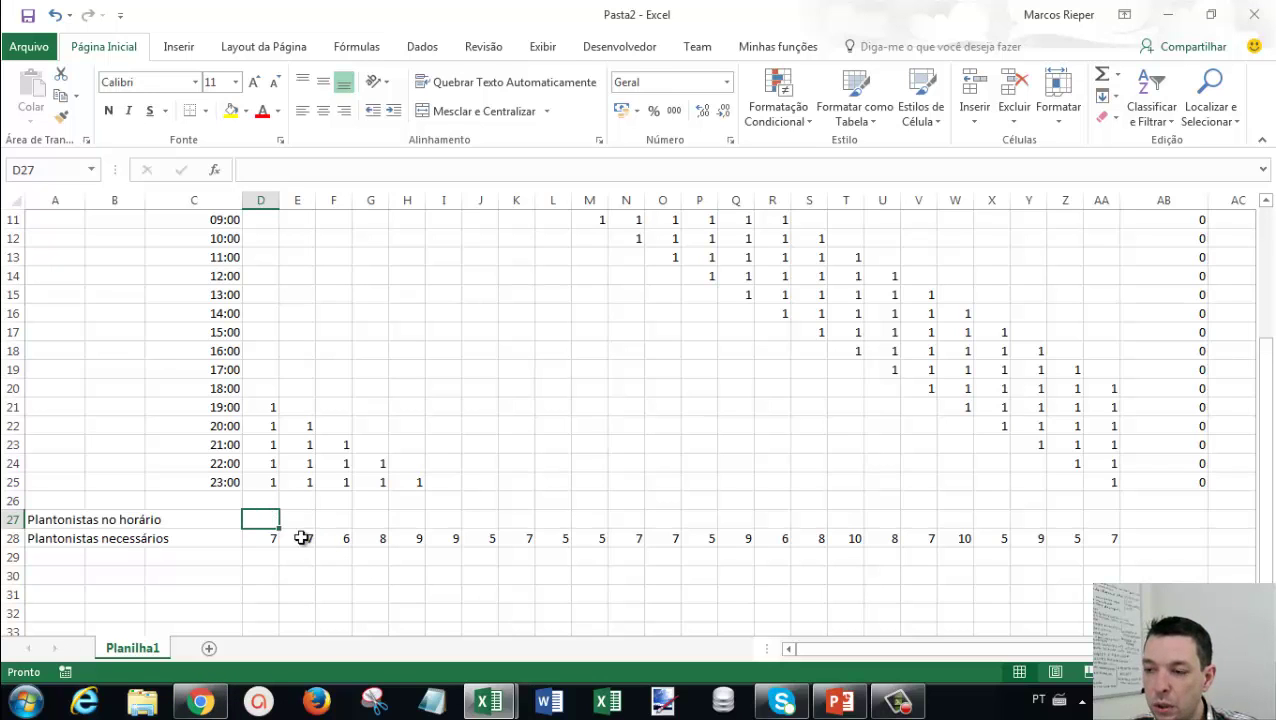
scroll(1039, 425, up, 2)
scroll(1101, 356, up, 1)
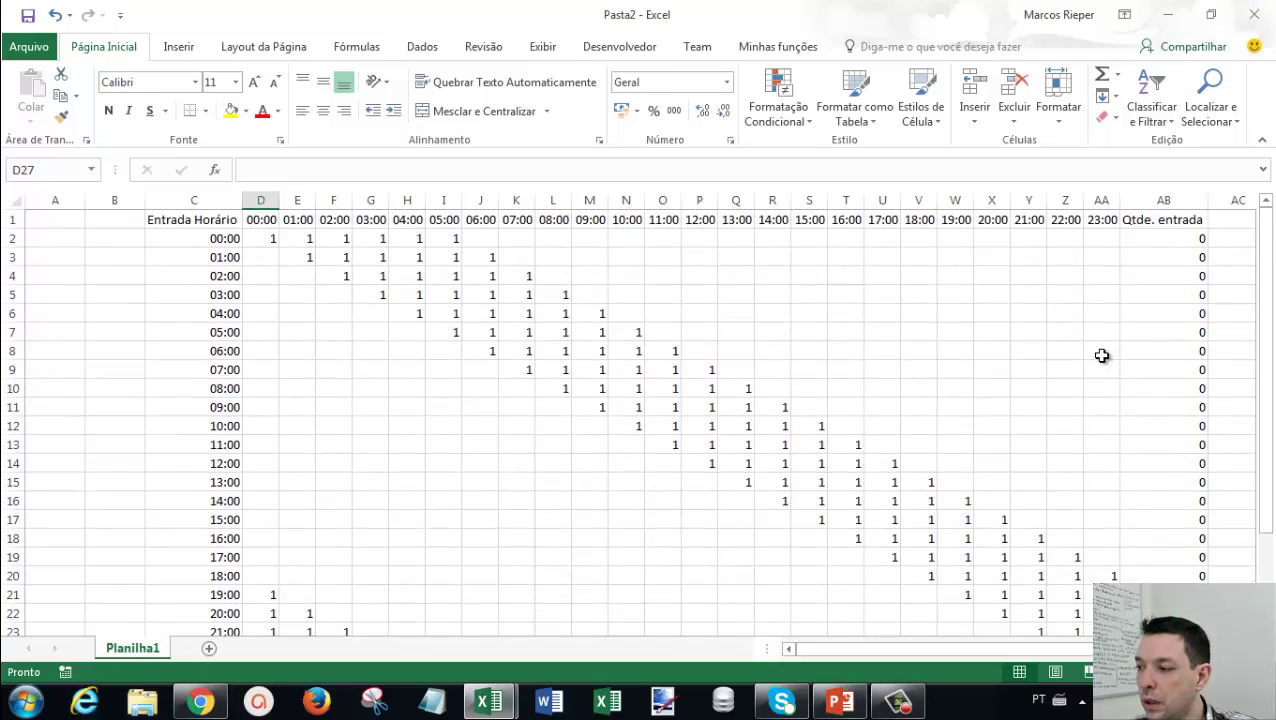
scroll(1147, 459, down, 2)
scroll(1059, 489, down, 1)
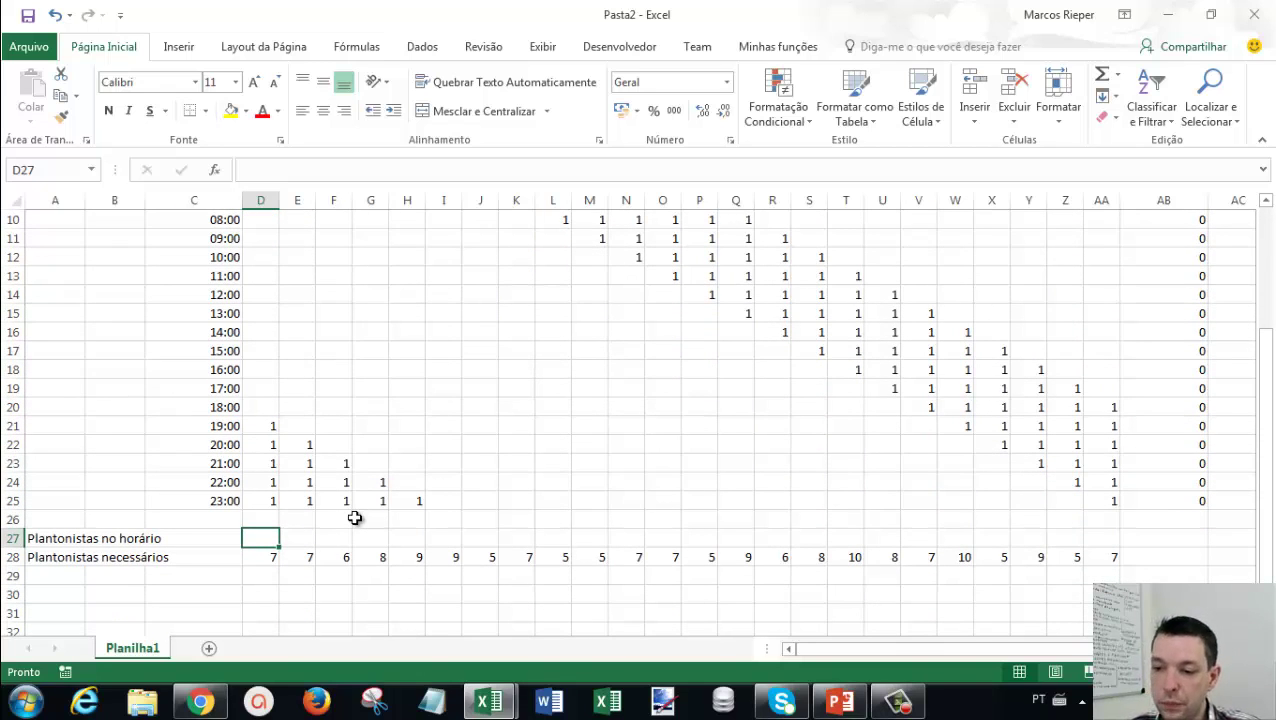
Enter =SOMARPRODUTO(D2:D25;$AB$2:$AB$25) in D27 to count staff on duty at 00:00.
text(=som)
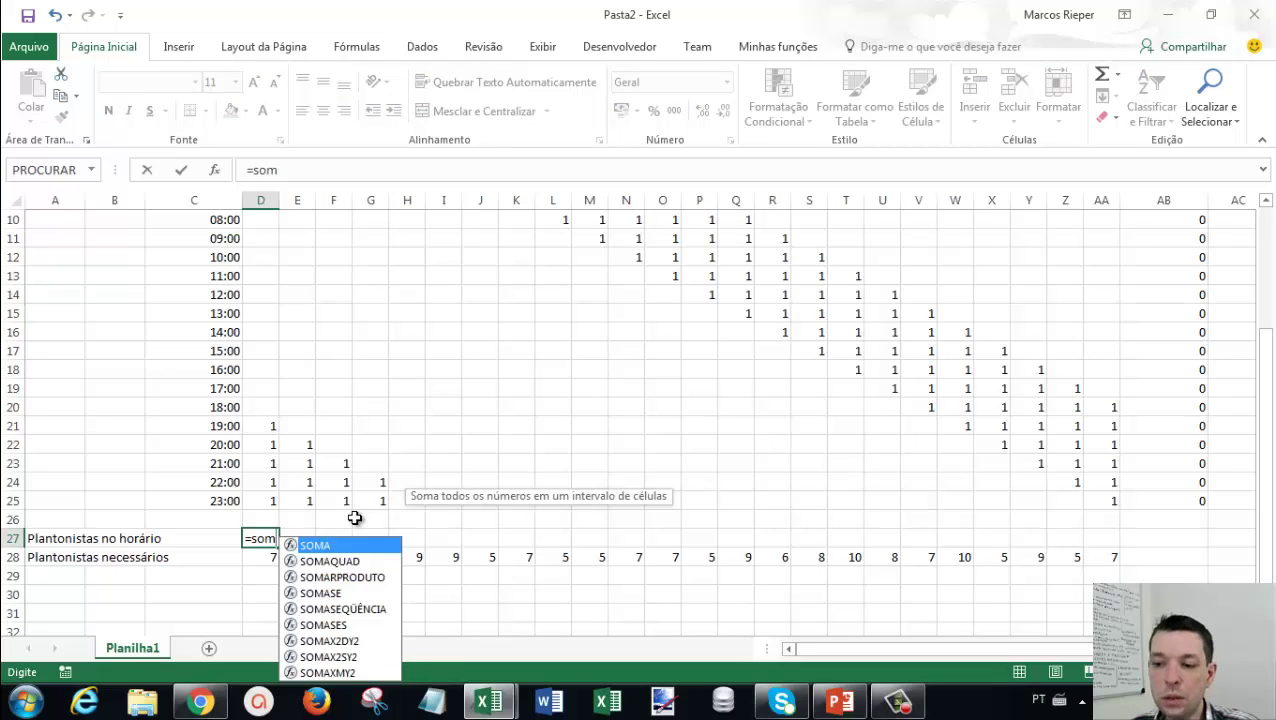
text(apro)
key(BackSpace)
text(r)
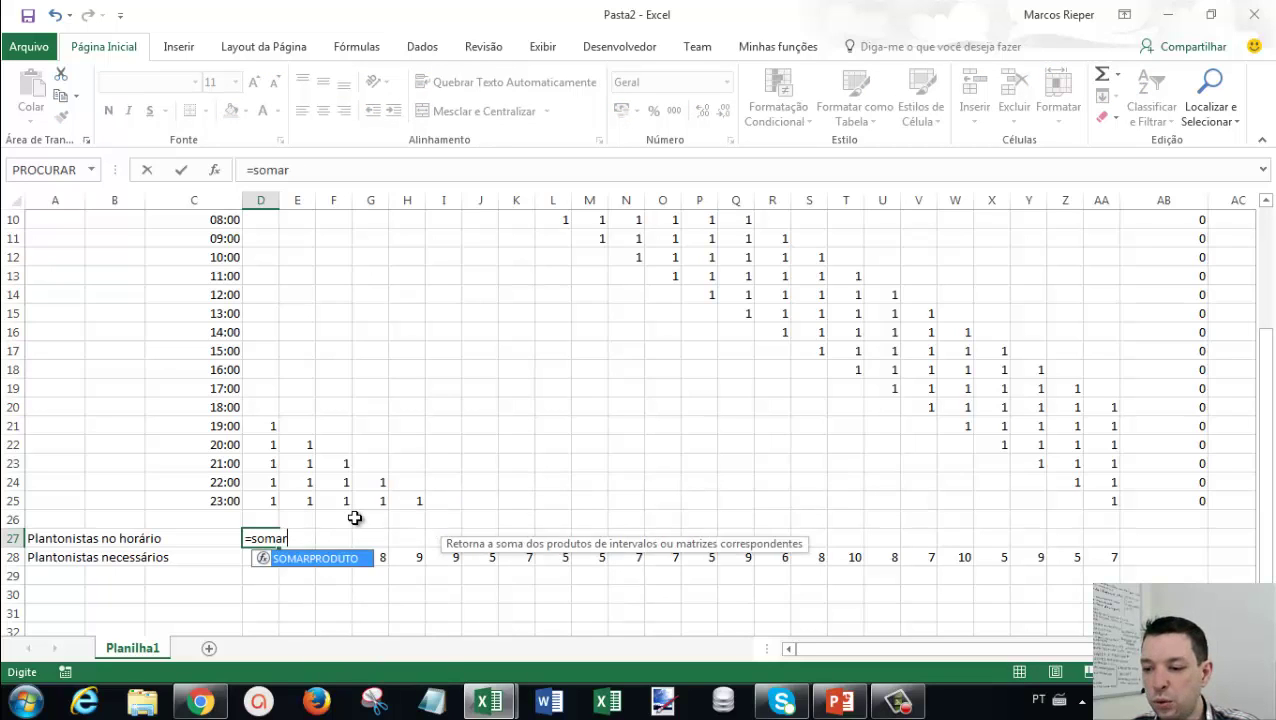
text(pod)
key(BackSpace)
key(BackSpace)
key(BackSpace)
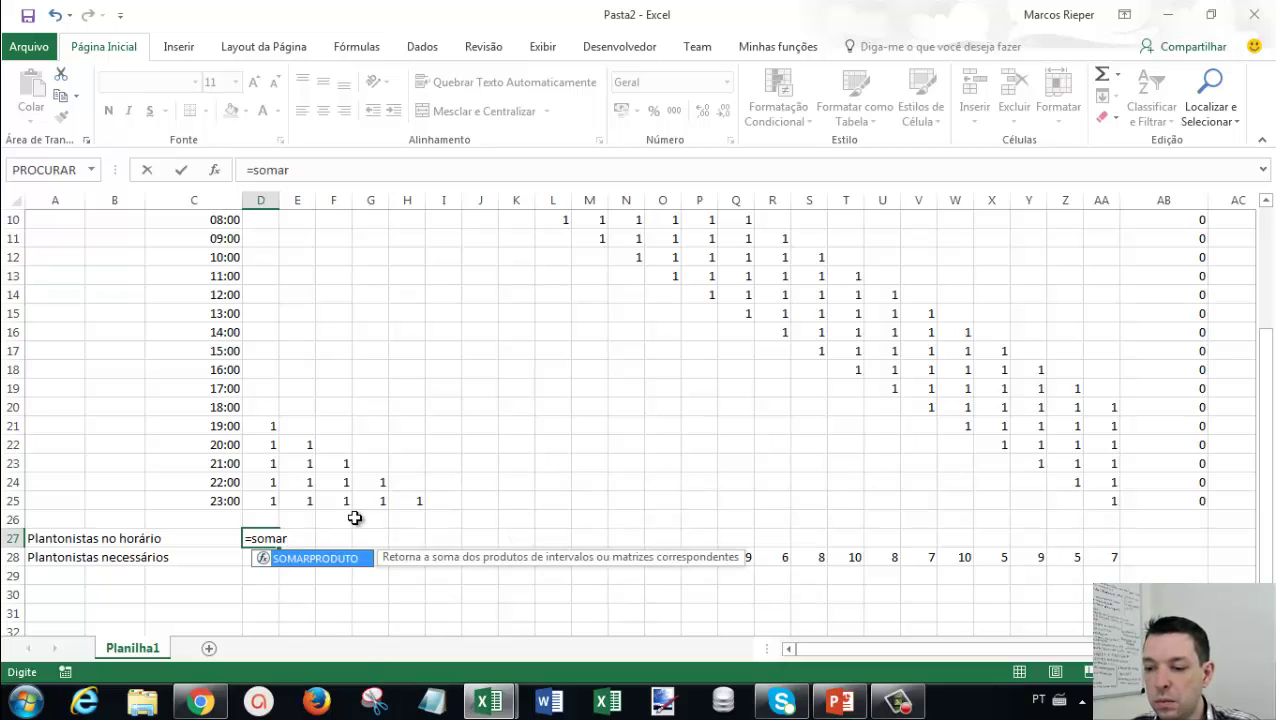
text(produto()
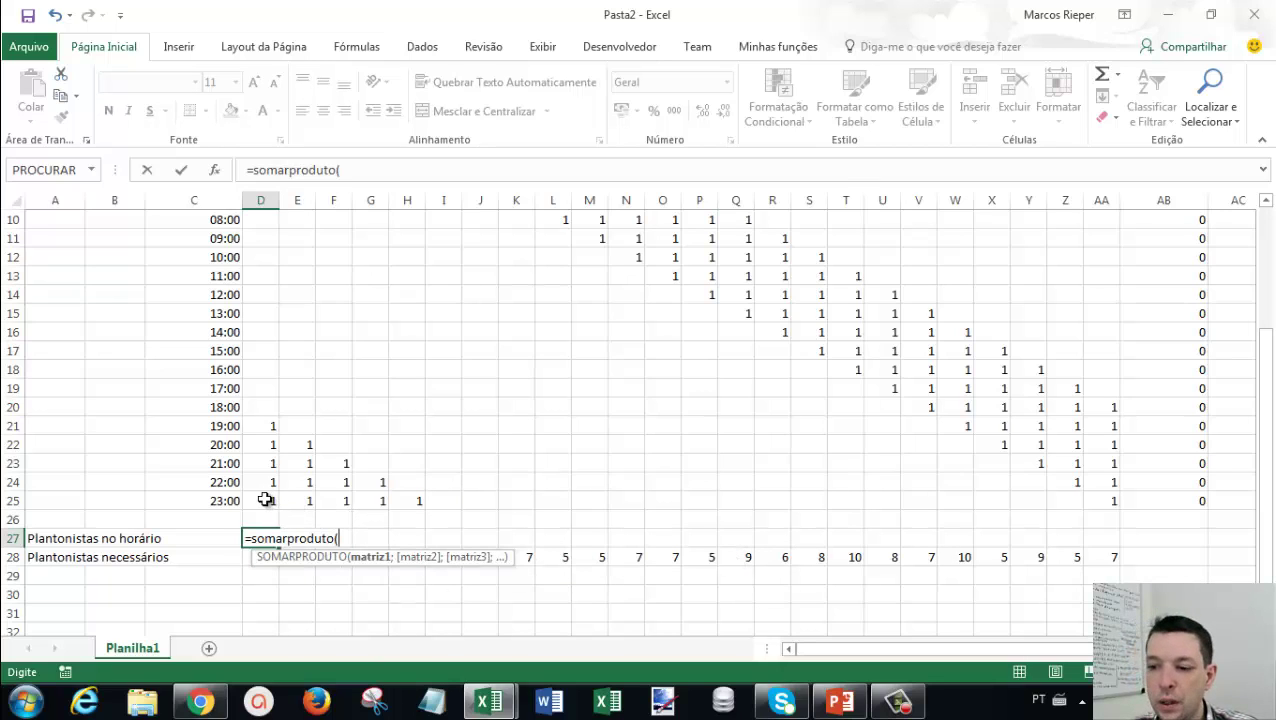
drag(265, 500, 263, 238)
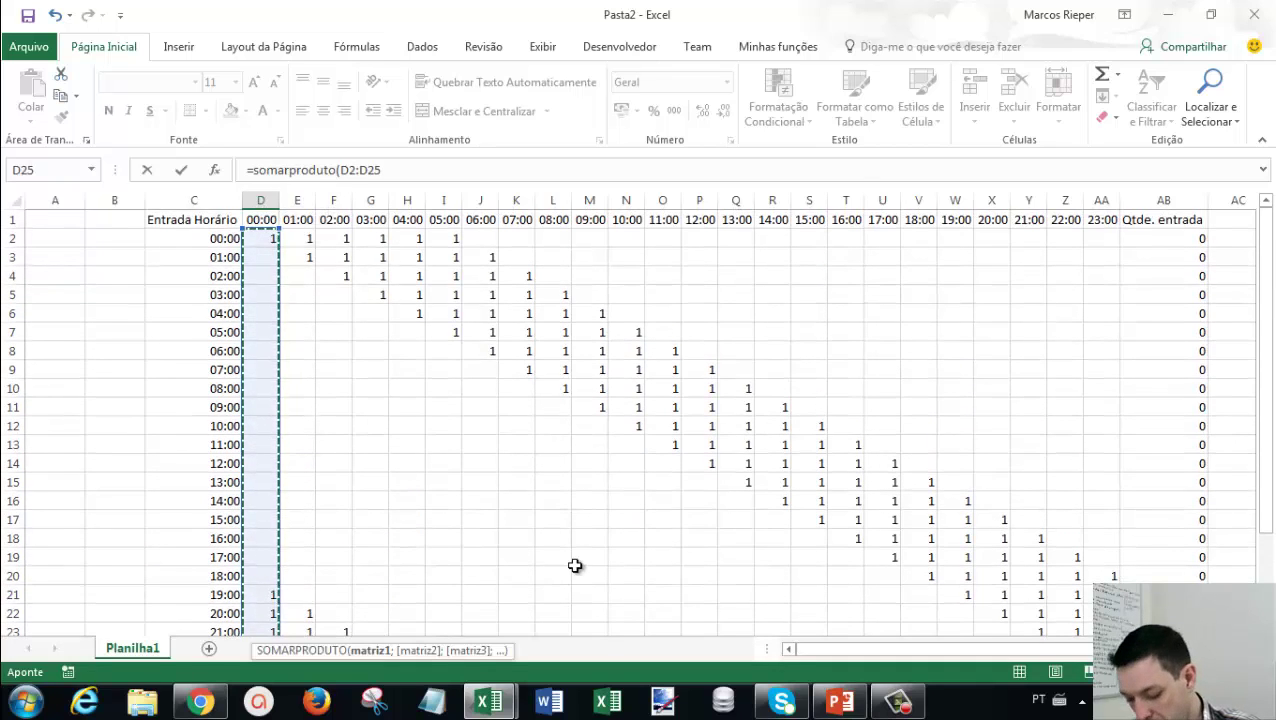
text(;)
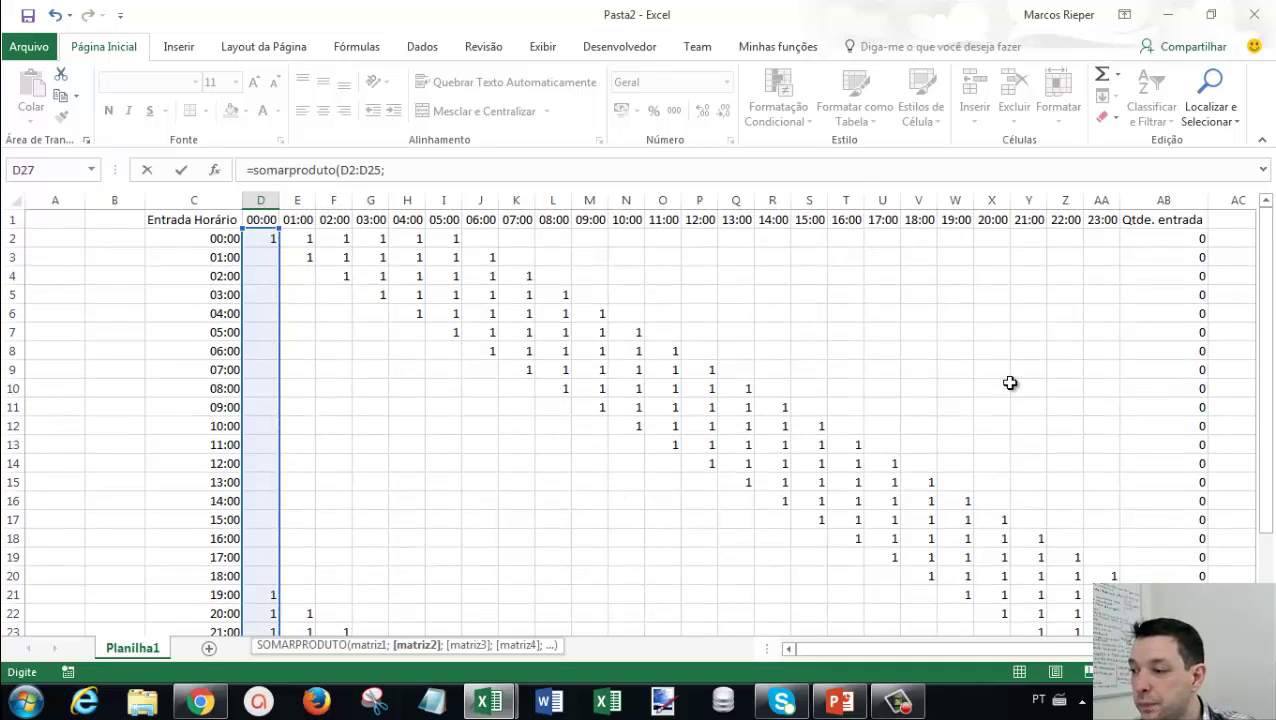
mouse_move(1179, 238)
mouse_down()
mouse_move(1170, 613)
mouse_move(1170, 594)
mouse_up()
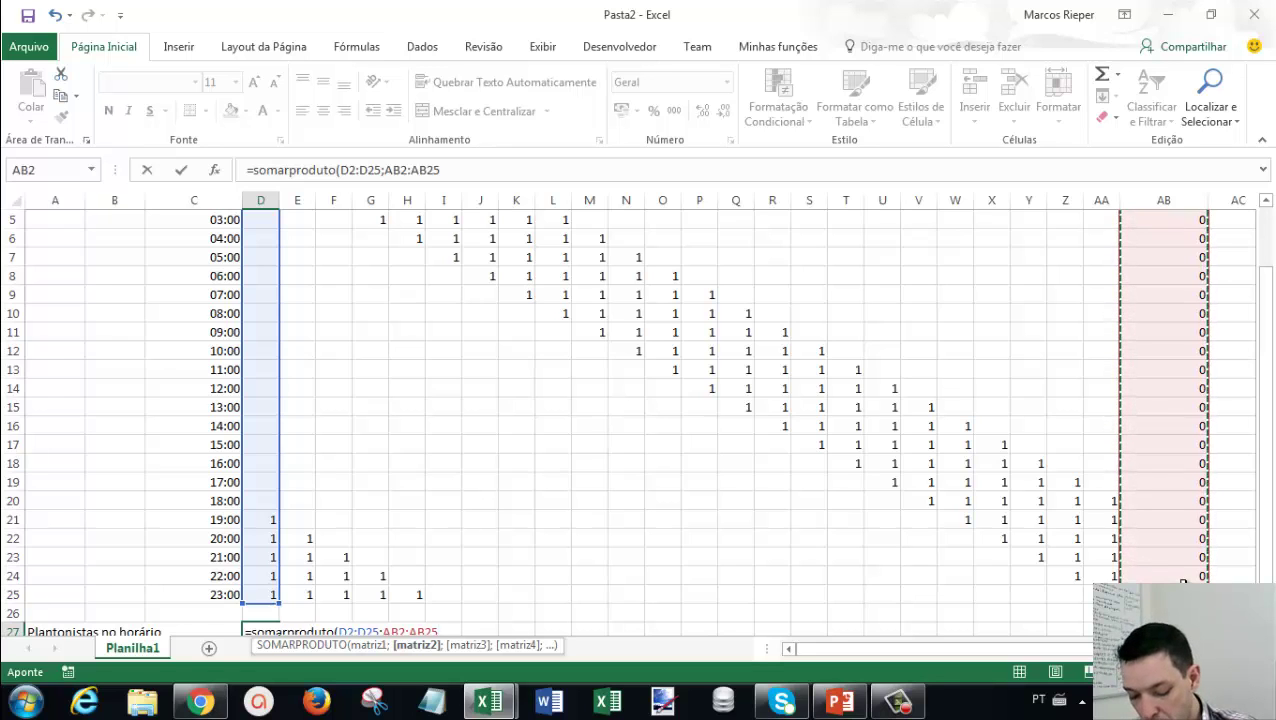
key(F4)
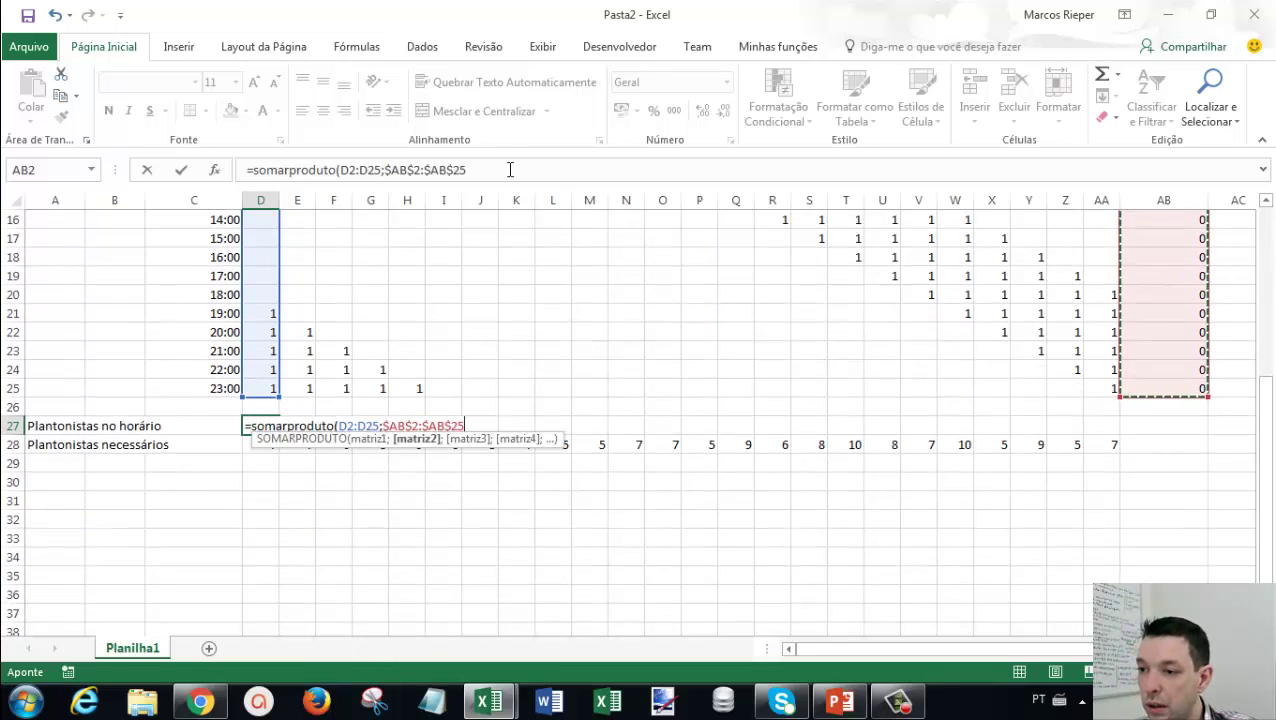
click(537, 170)
text())
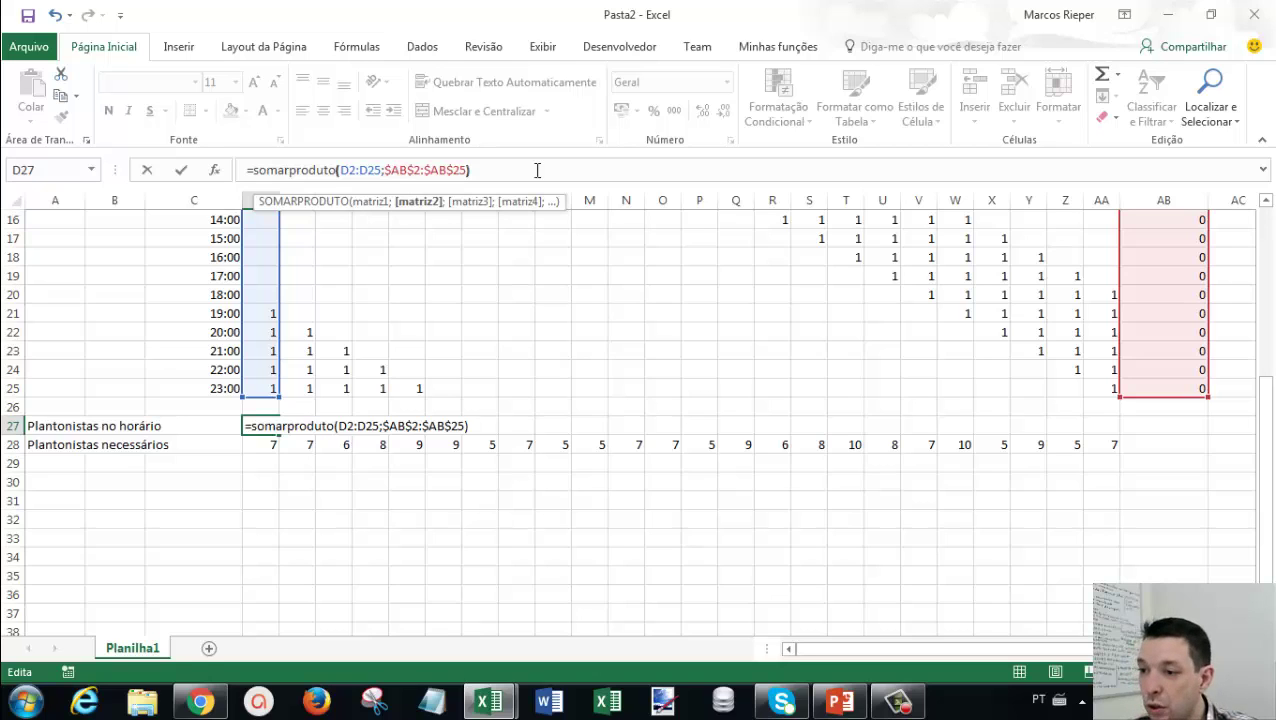
key(Return)
key(Up)
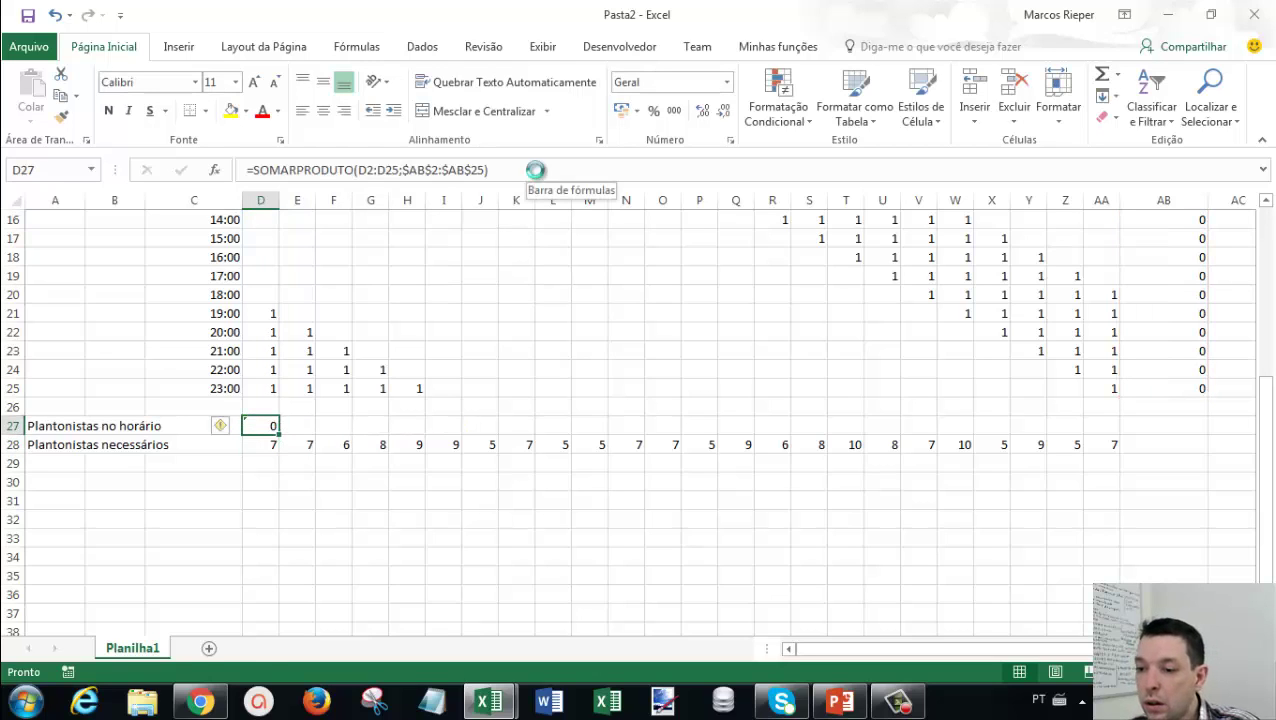
Copy the D27 formula across D27:AA27.
key(ctrl+c)
key(shift+Right)
key(shift+Right)
key(shift+Right)
key(shift+Right)
key(shift+Right)
key(shift+Right)
key(shift+Right)
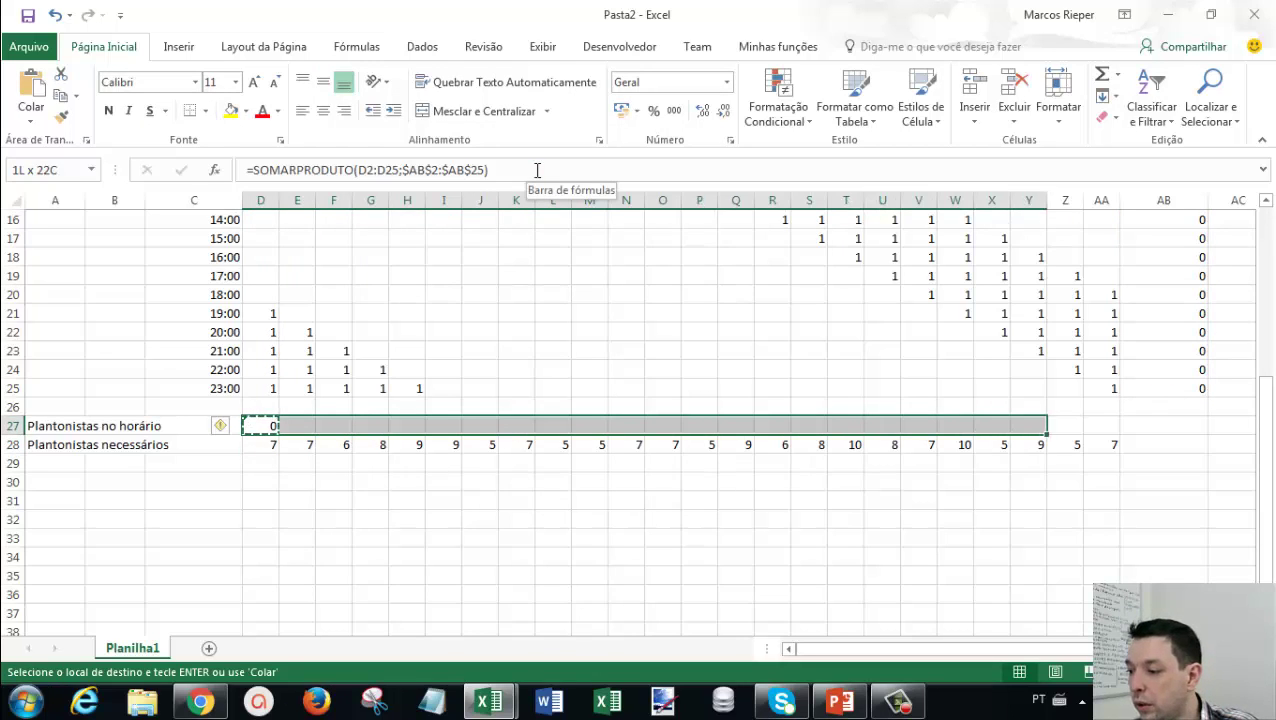
key(shift+Right)
key(shift+Right)
key(ctrl+v)
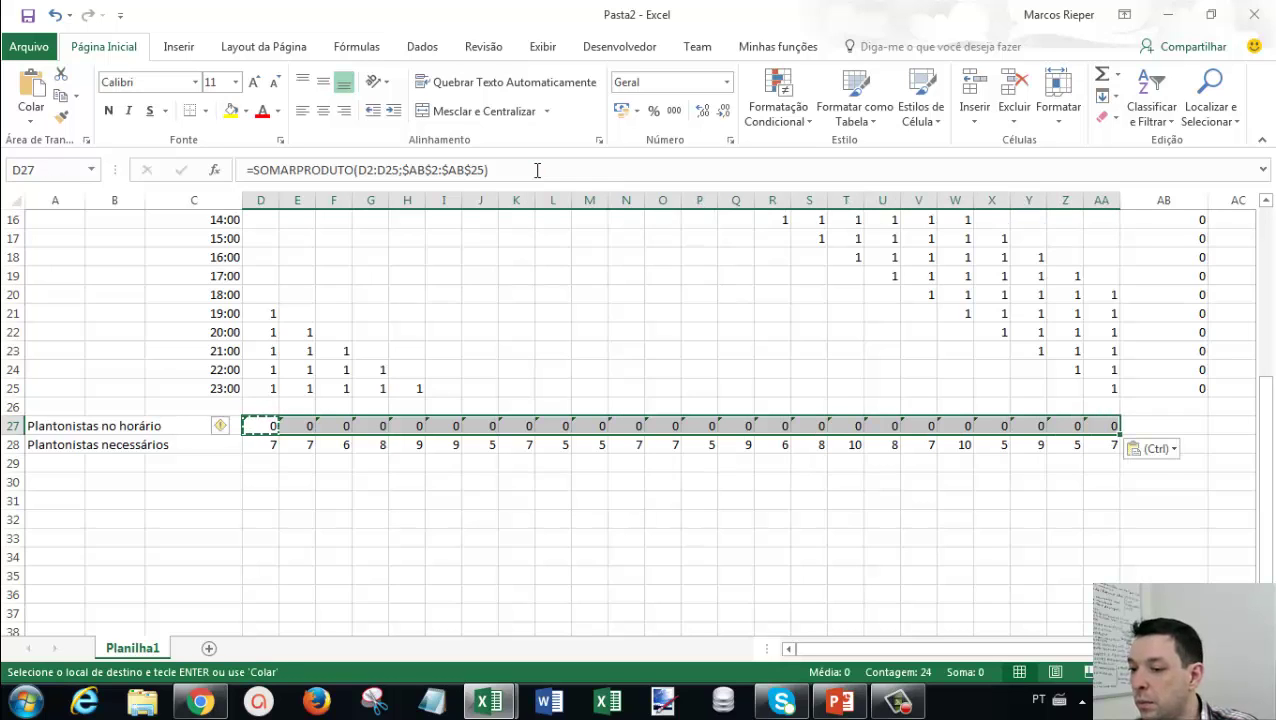
key(Escape)
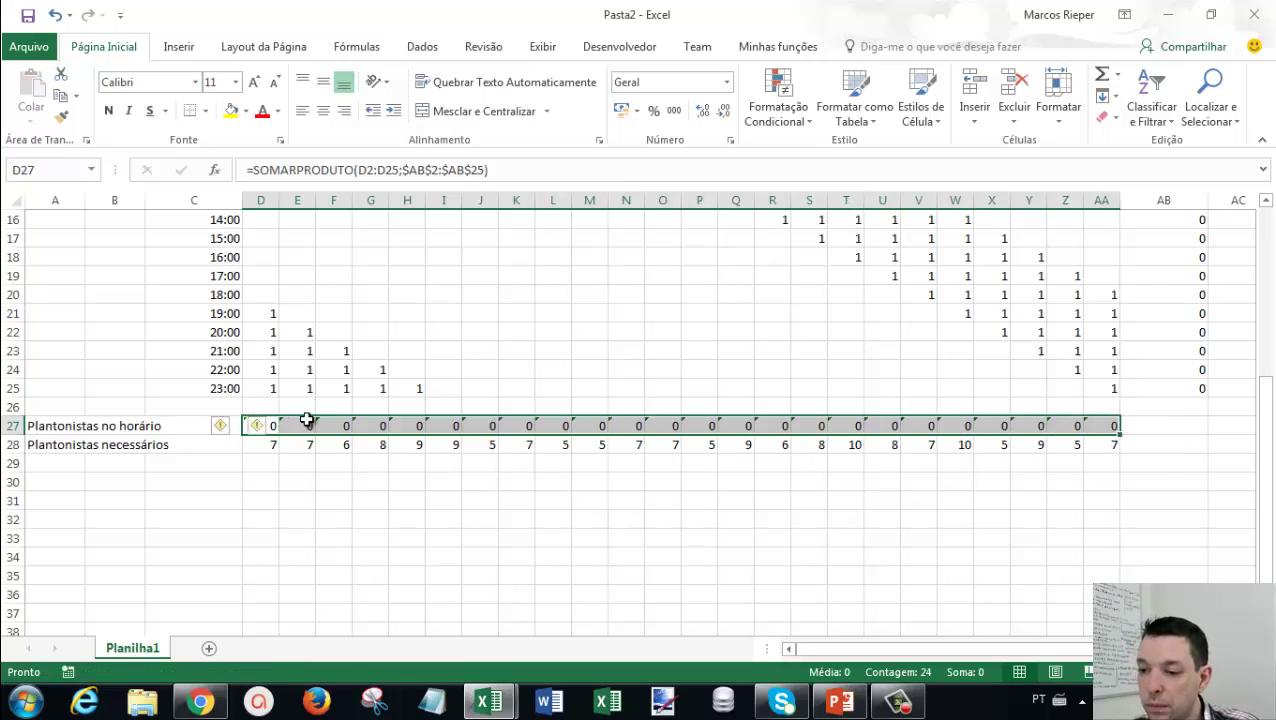
Verify the copied SOMARPRODUTO references in E27, F27 and G27.
click(307, 422)
key(F2)
key(Escape)
key(Right)
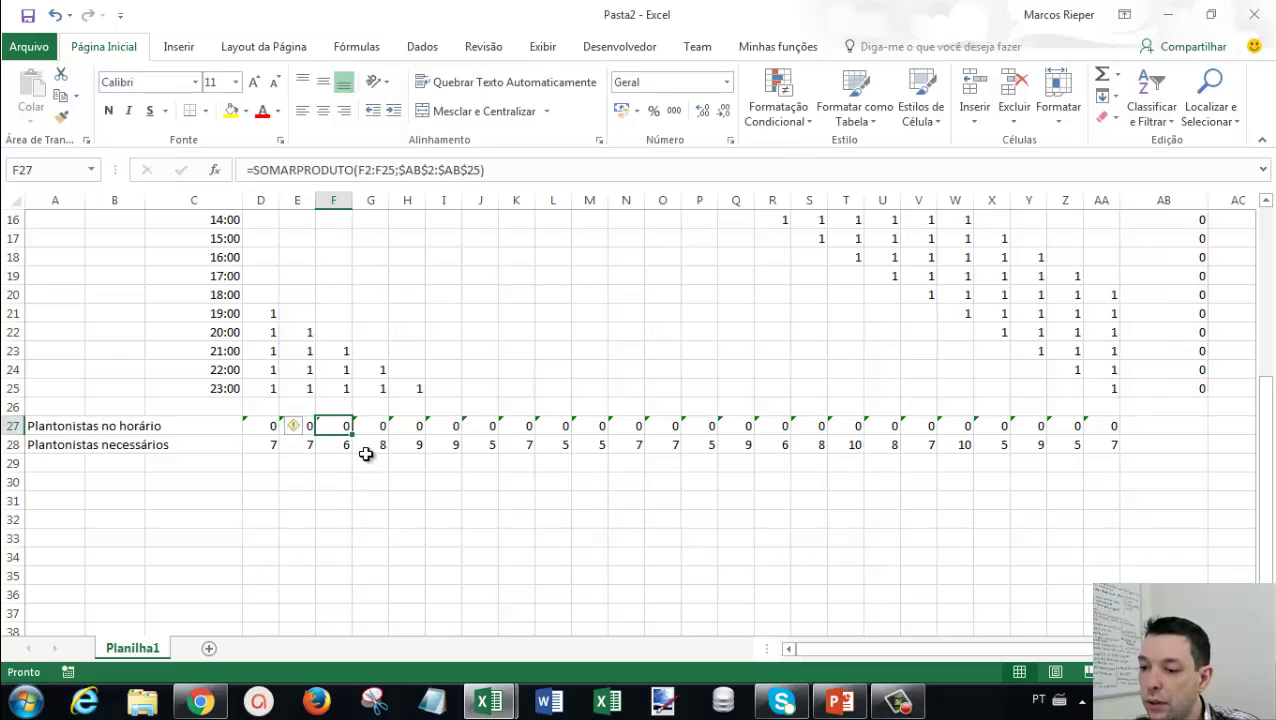
key(F2)
key(Escape)
key(Right)
key(F2)
key(Escape)
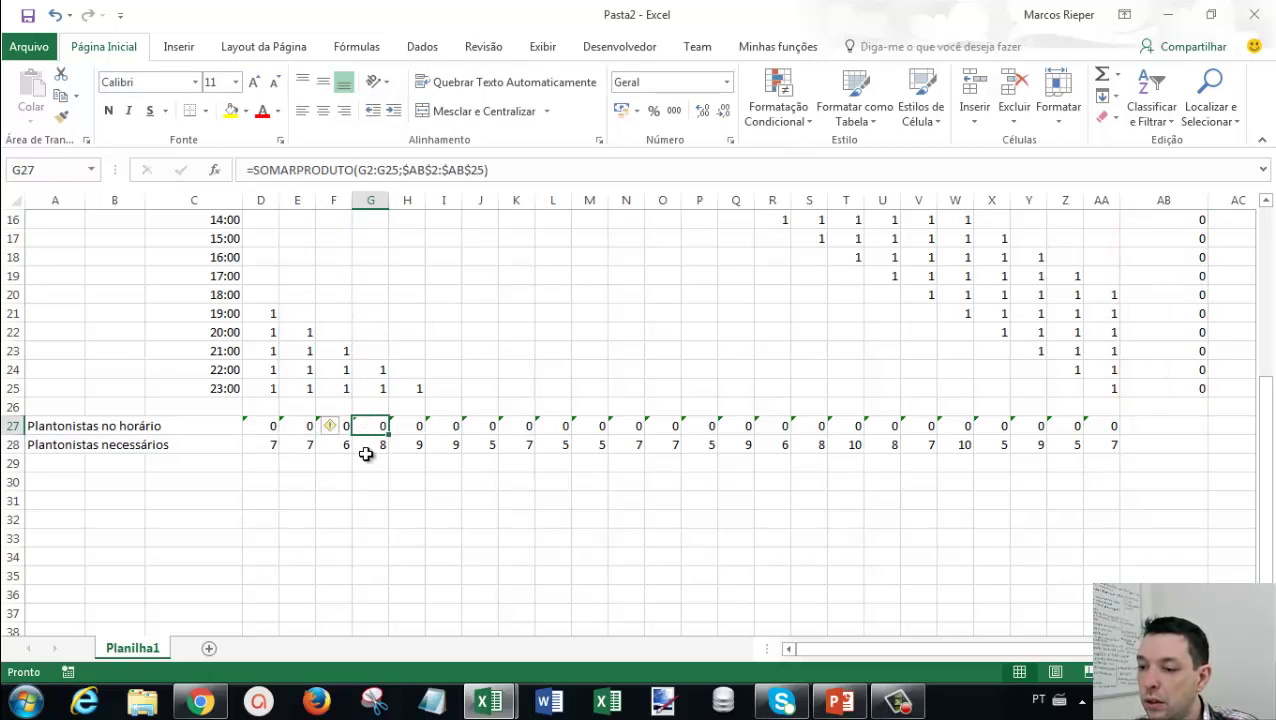
Inspect the 00:00 column D2:D25 and the Qtde. entrada column AB values.
scroll(478, 452, up, 3)
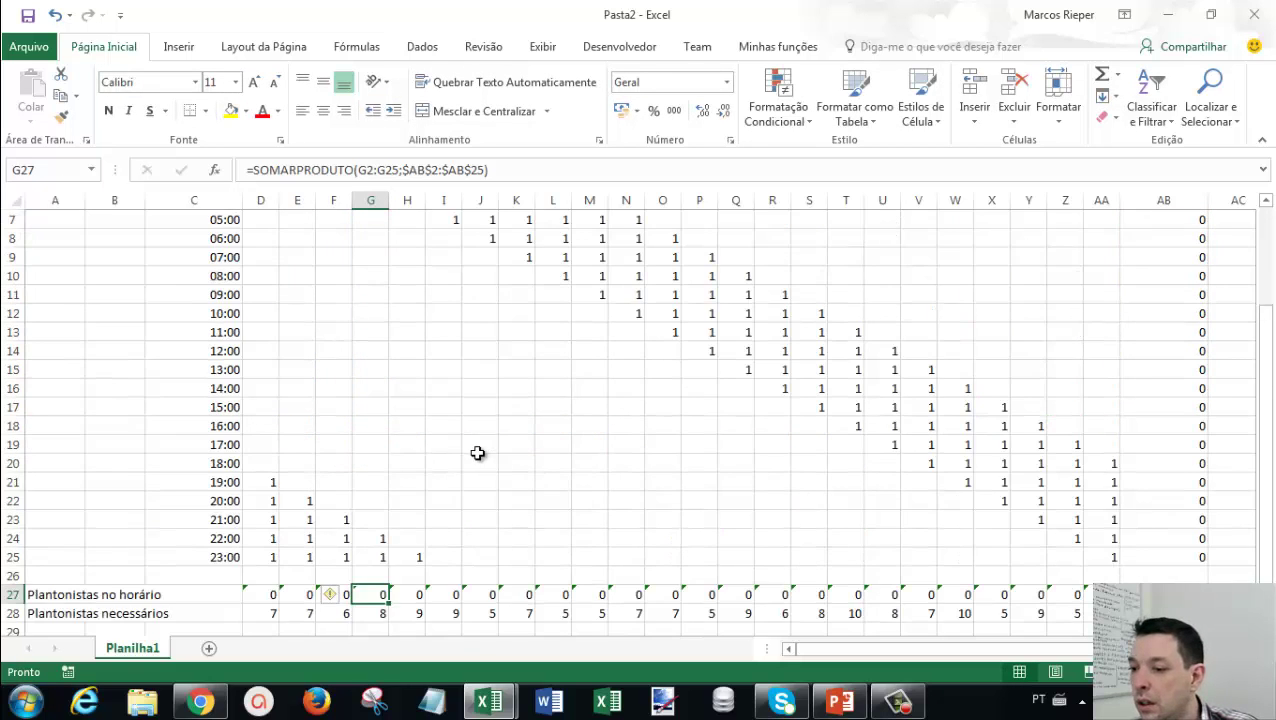
scroll(487, 461, up, 1)
scroll(487, 461, up, 1)
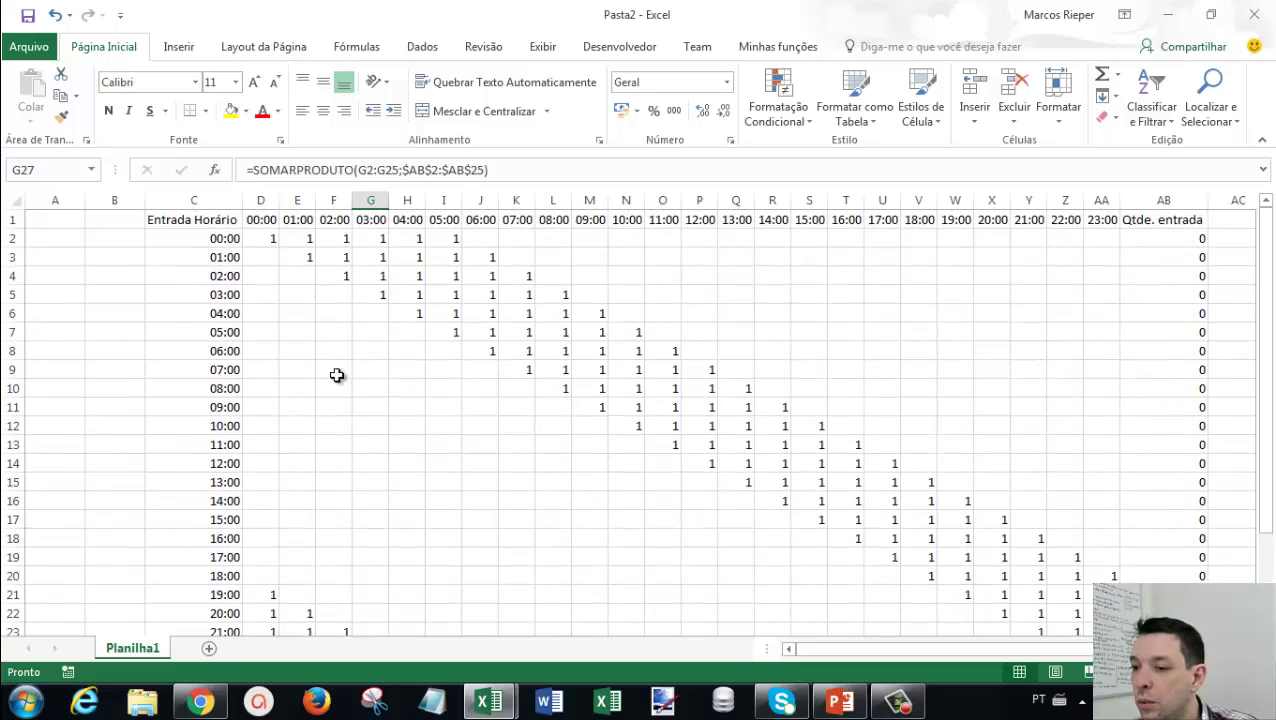
click(268, 238)
scroll(270, 530, down, 1)
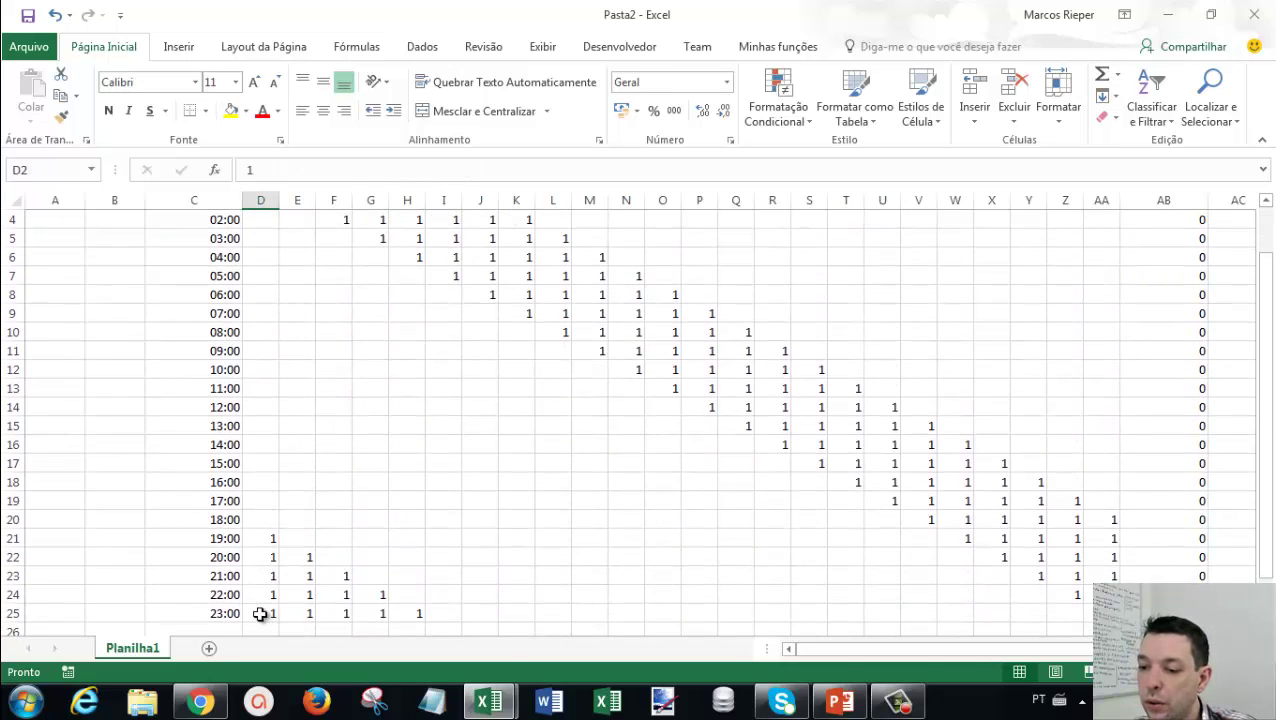
shift+click(259, 613)
scroll(1189, 219, up, 1)
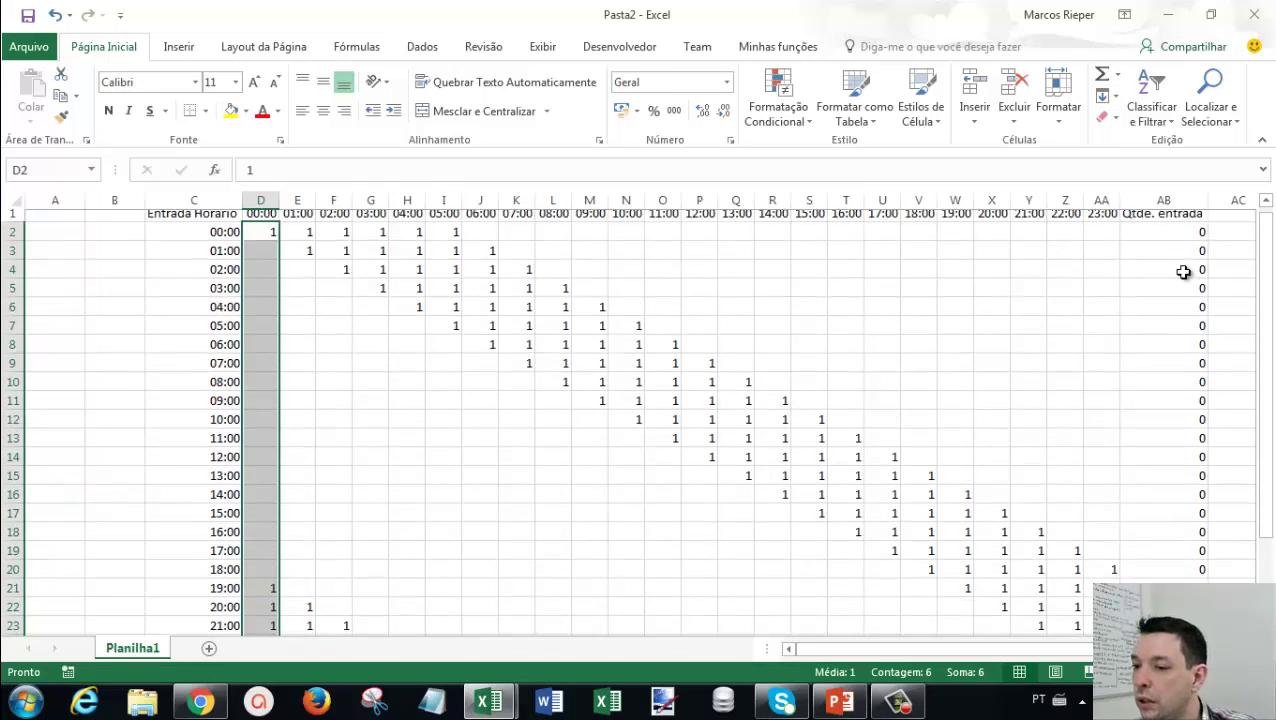
drag(1165, 240, 1171, 530)
scroll(1175, 545, down, 2)
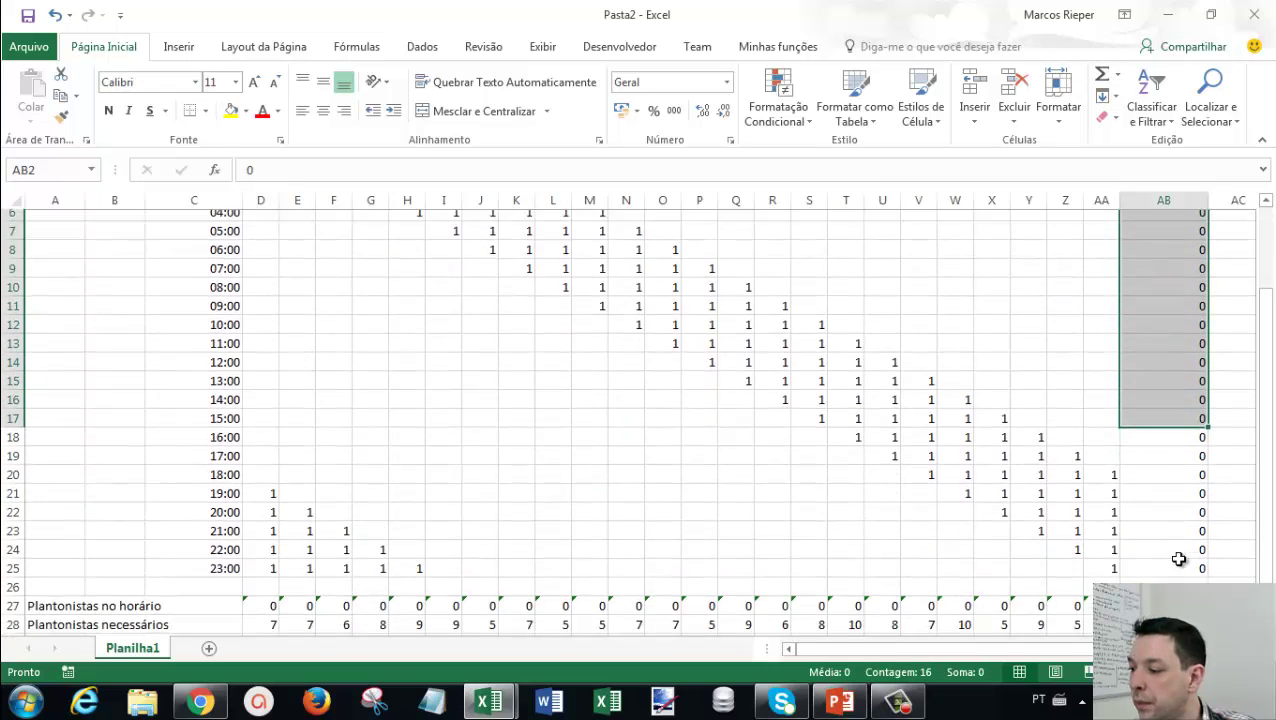
Enter 5 as the 21:00 entry count in AB23 and check the row's hourly sum.
click(1183, 520)
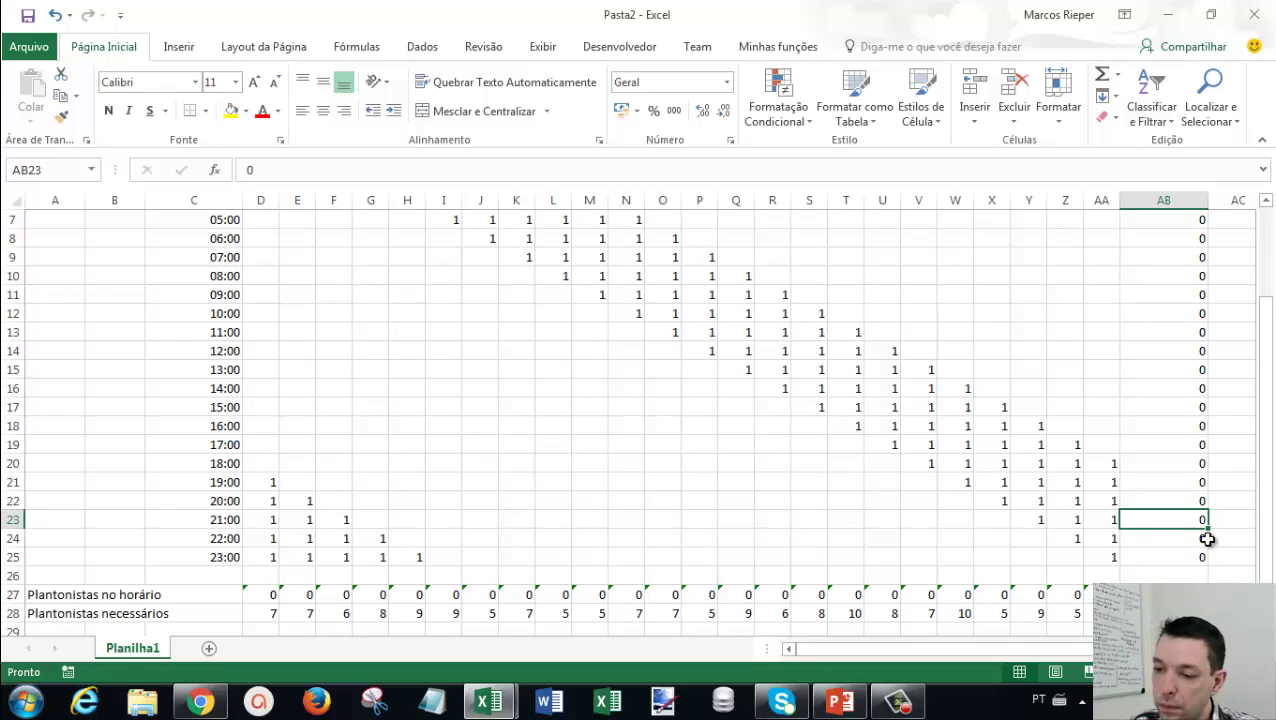
text(5)
key(Return)
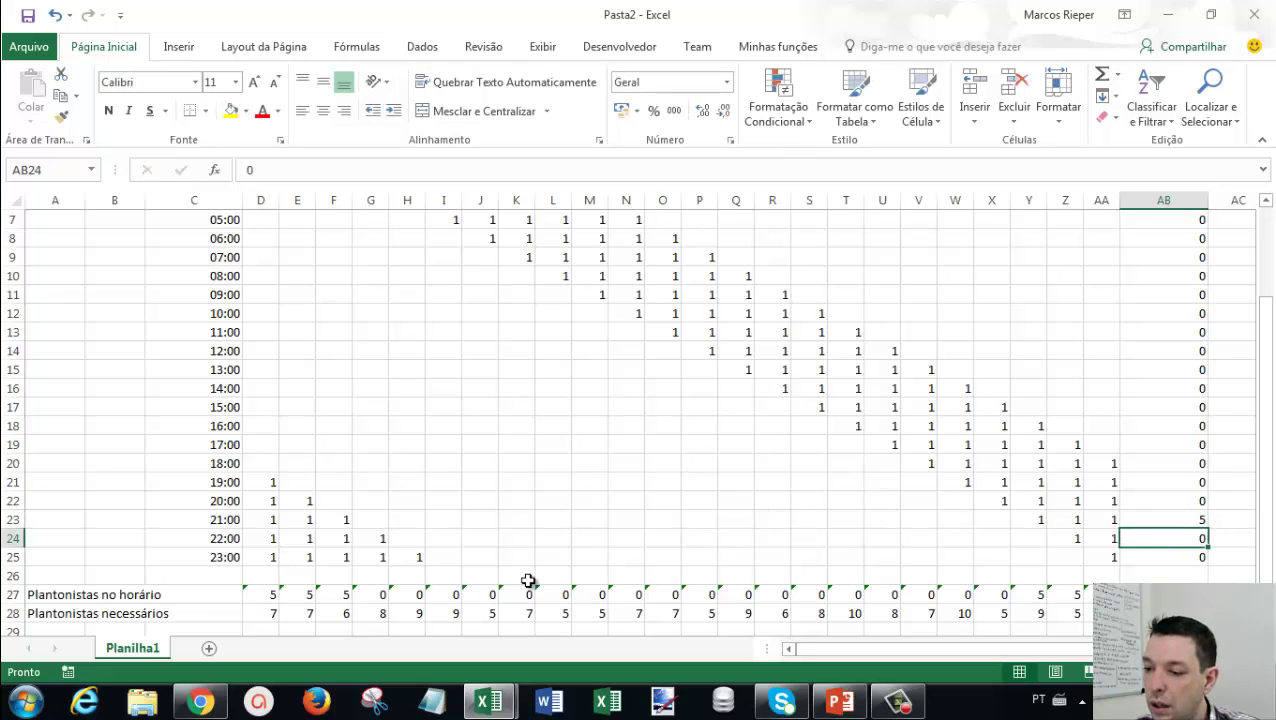
drag(270, 521, 1164, 519)
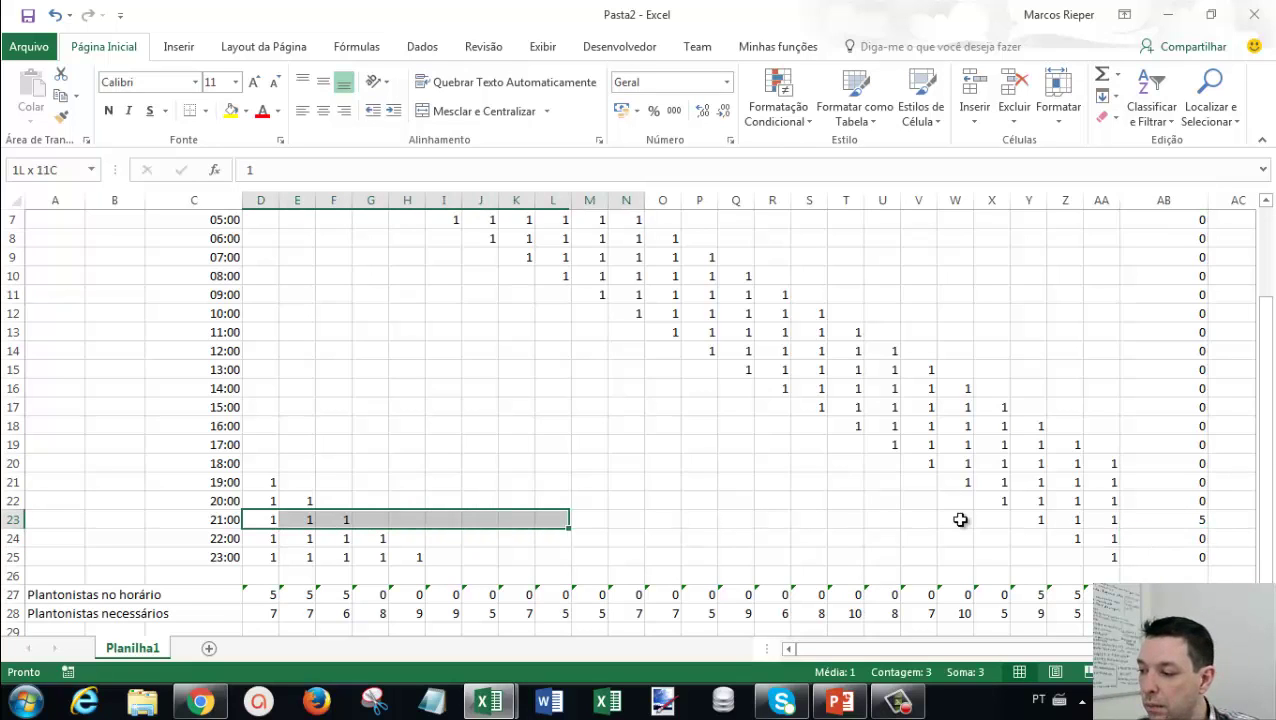
drag(1164, 519, 345, 521)
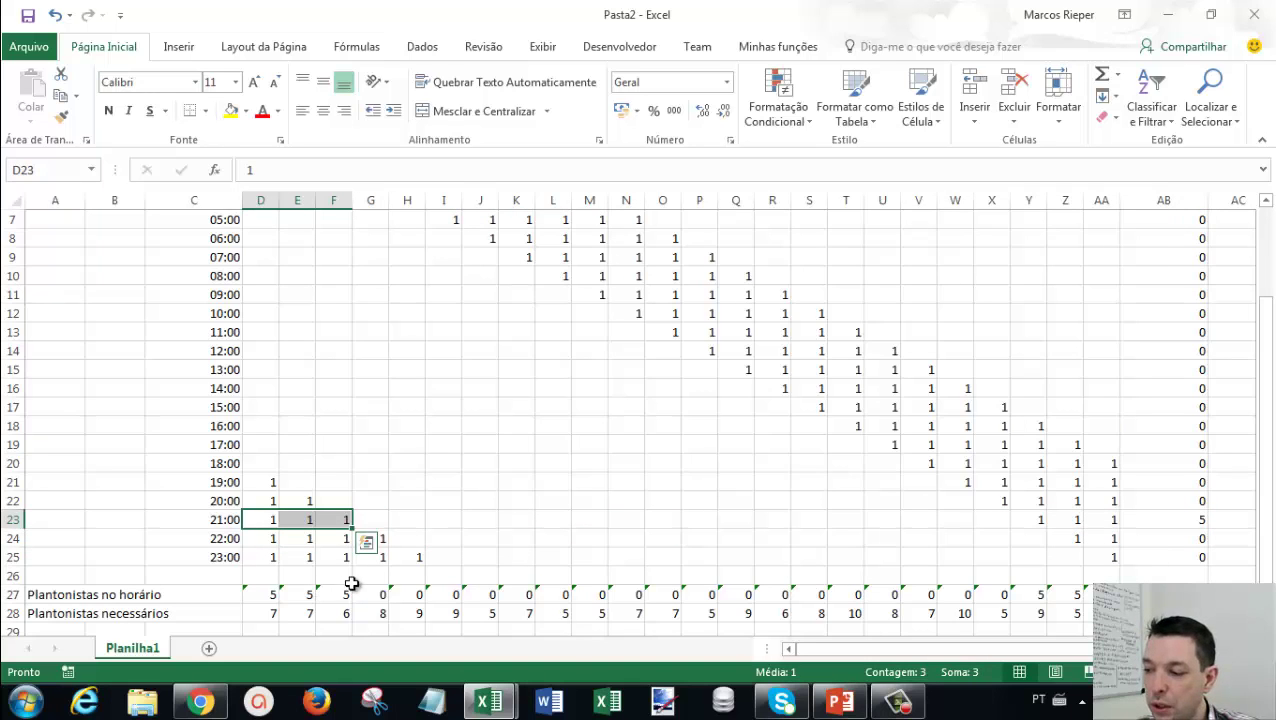
drag(267, 521, 1116, 521)
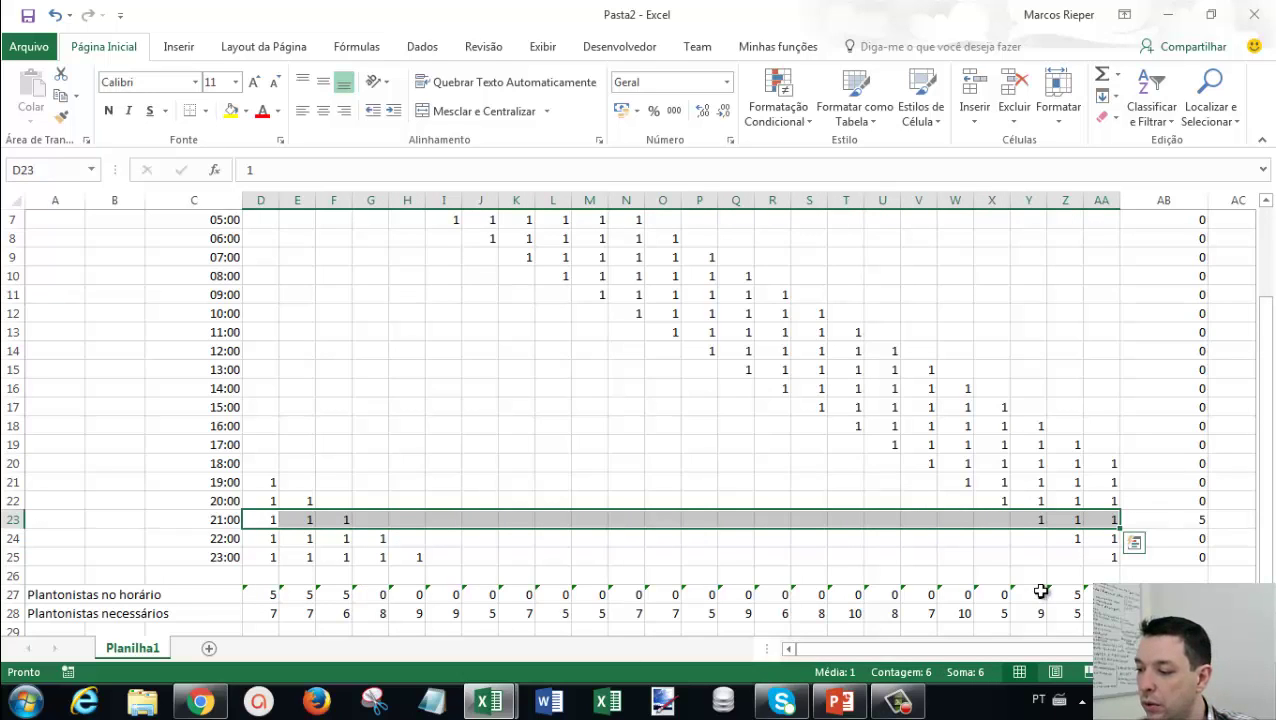
Change AB23 to 0 so every on-duty total drops to 0, then select A32.
click(1193, 520)
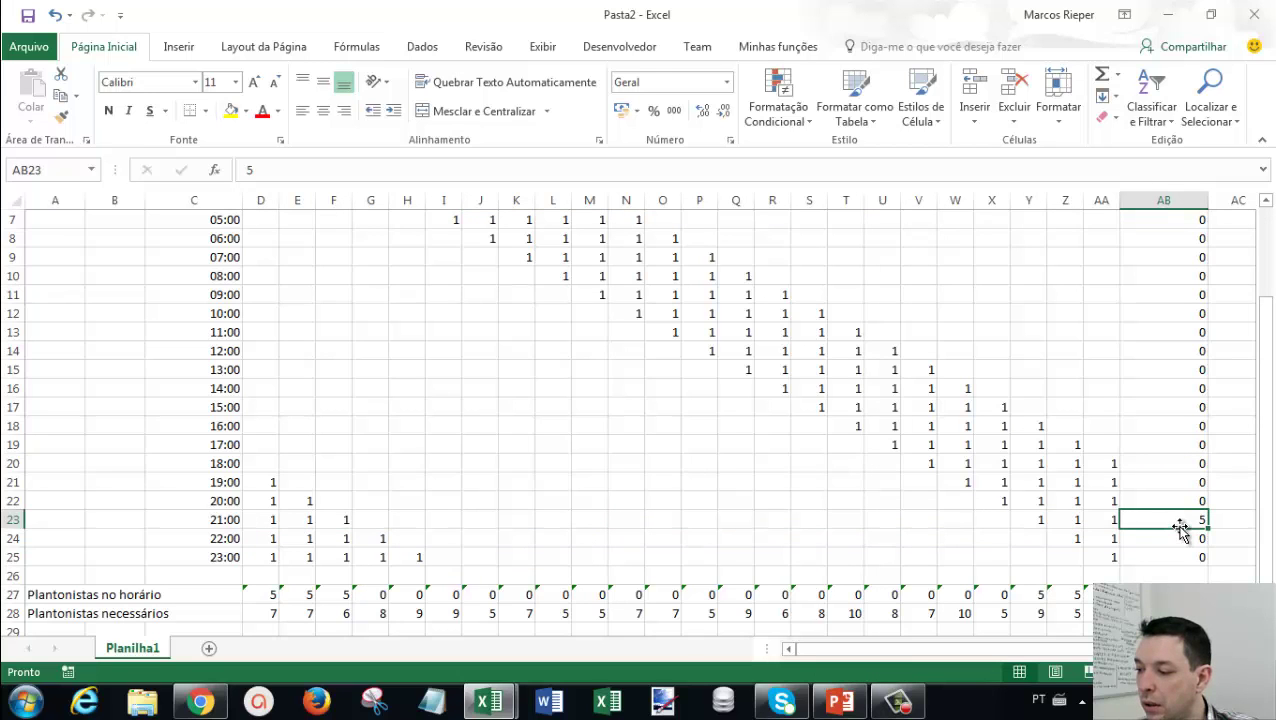
scroll(1174, 533, down, 2)
drag(268, 501, 1112, 500)
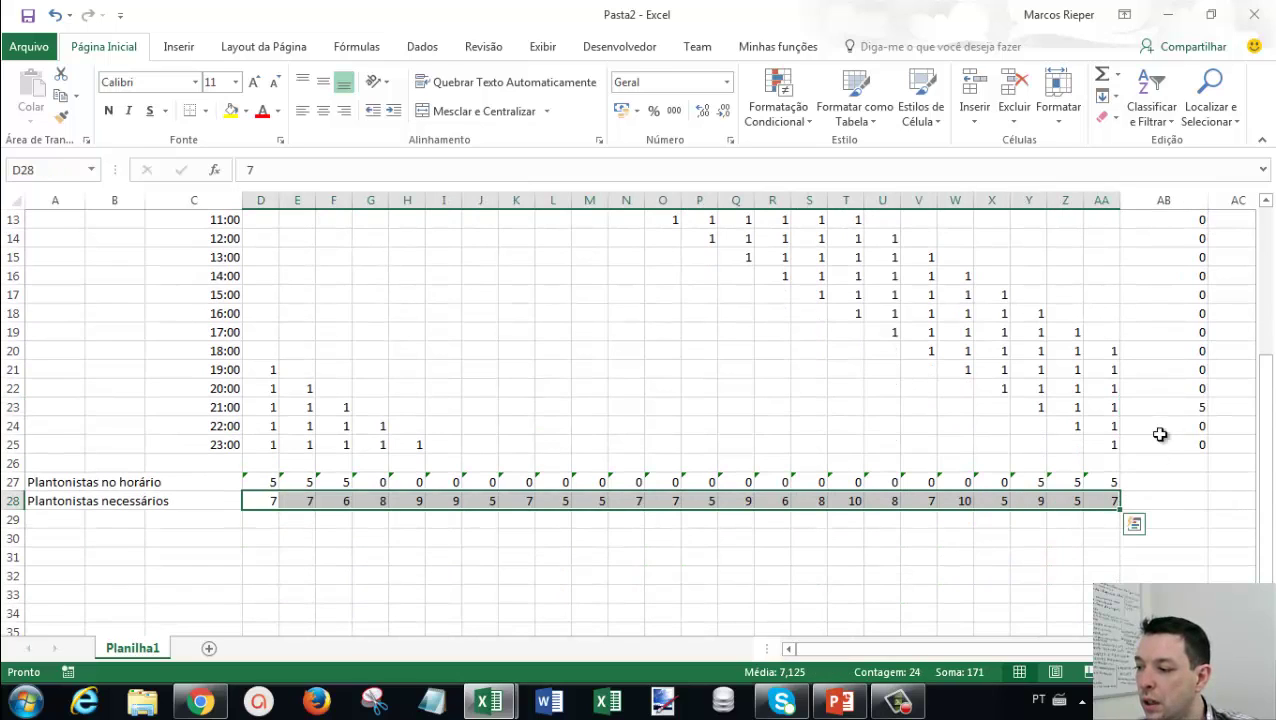
click(1176, 400)
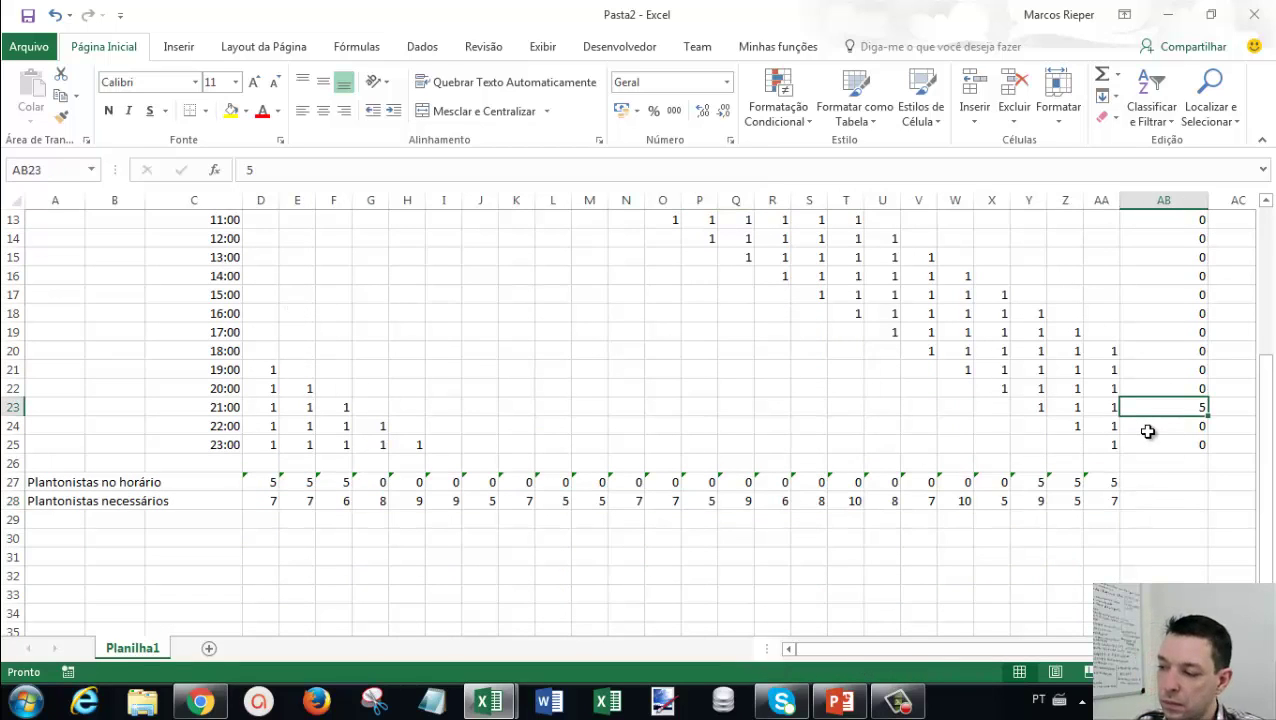
text(0)
key(Return)
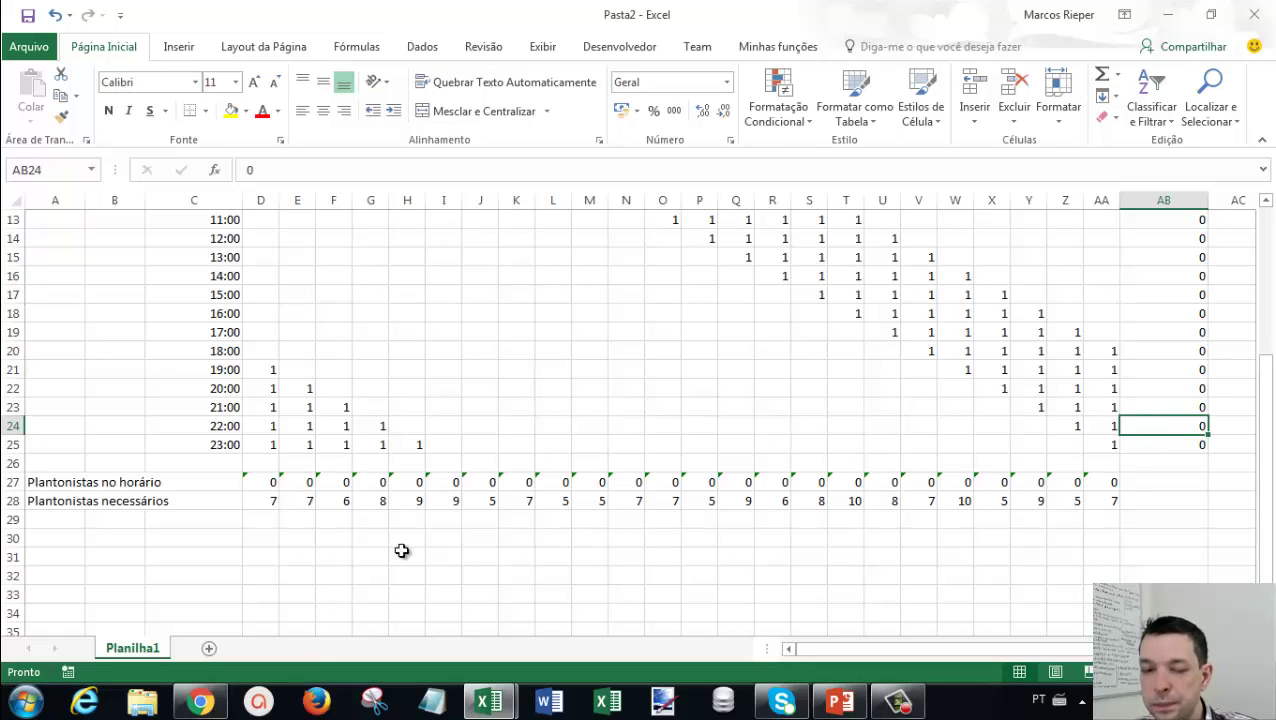
click(173, 541)
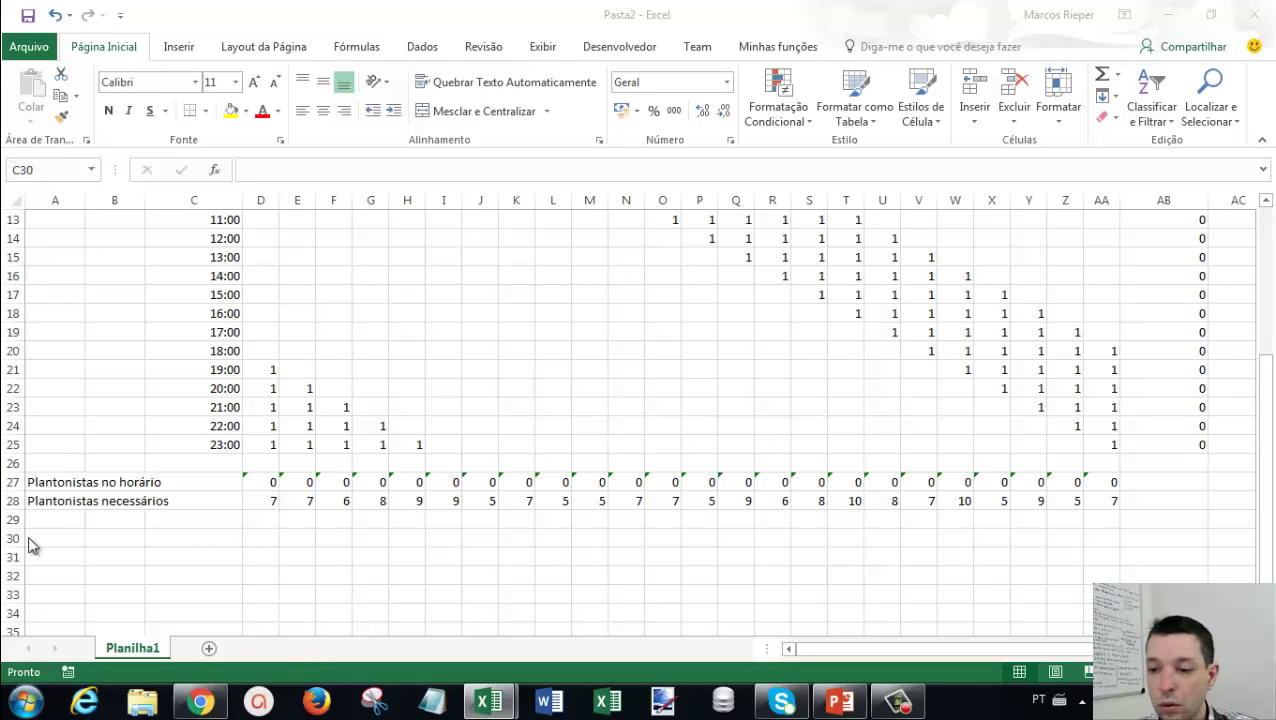
click(43, 571)
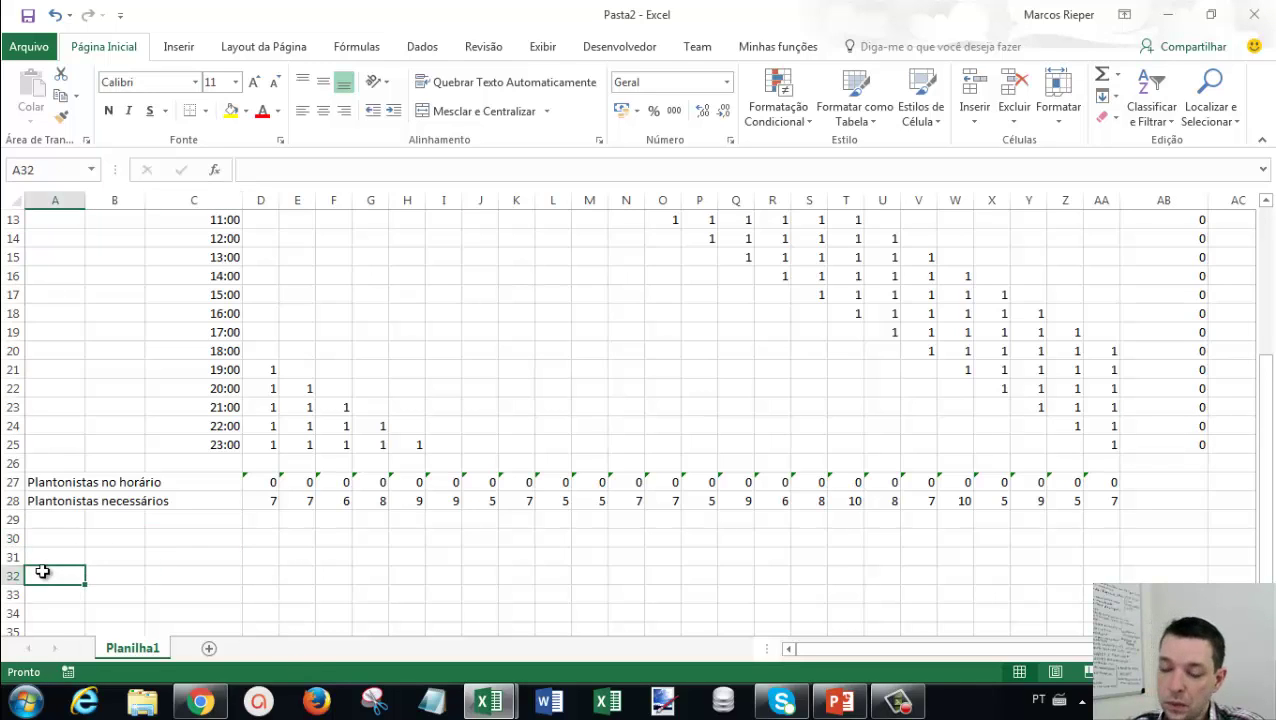
Label cell A32 'Contratar:' and move across to D32.
text(Contratar)
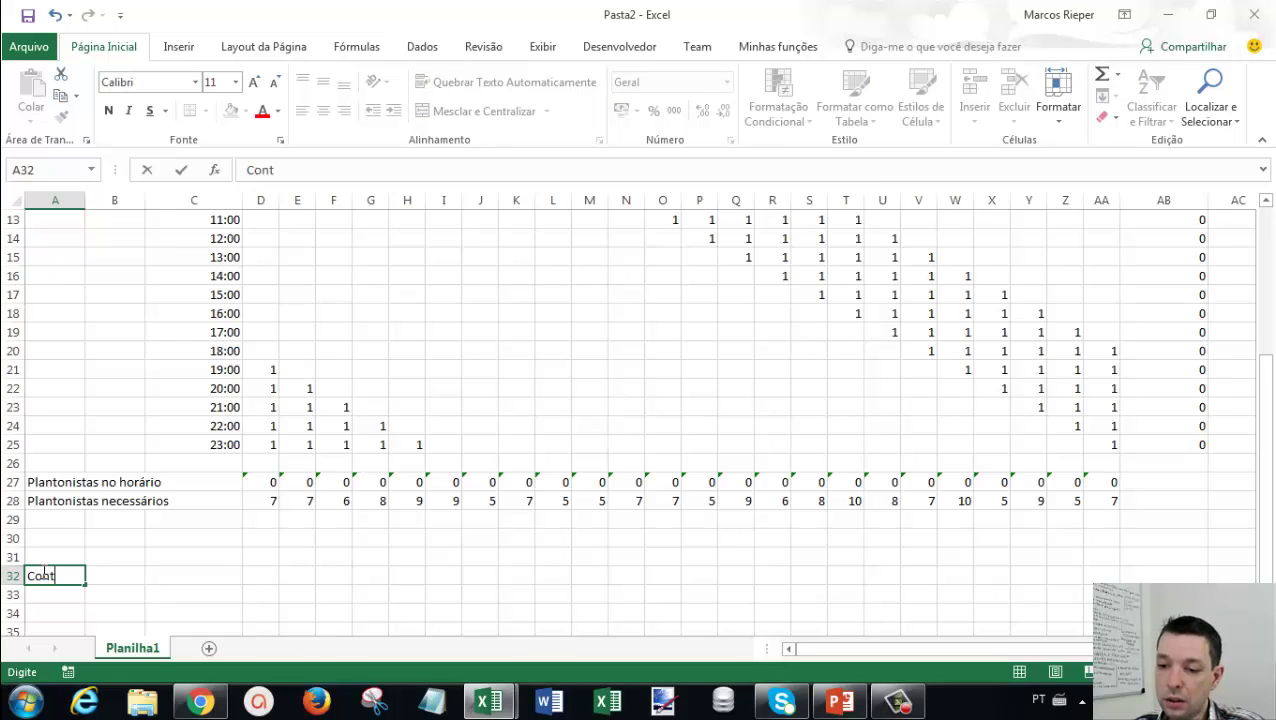
text(:)
key(Return)
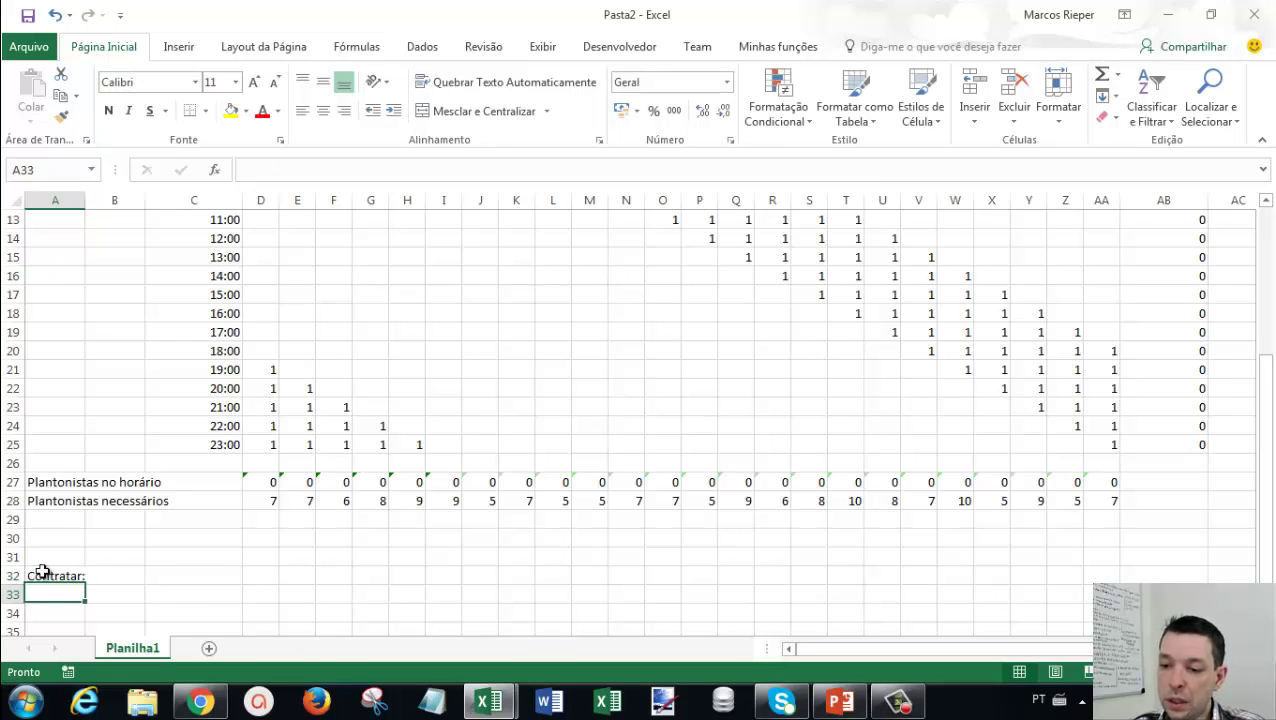
key(Up)
key(Right)
key(Right)
key(Right)
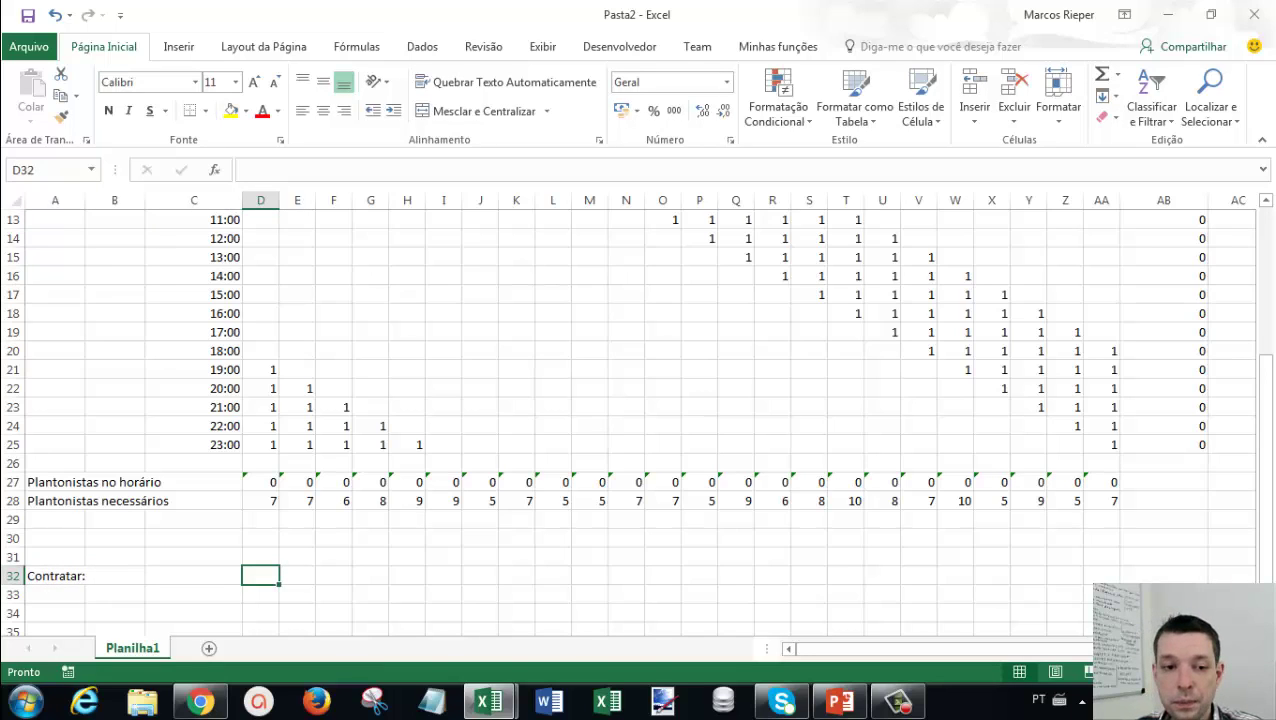
key(alt+Tab)
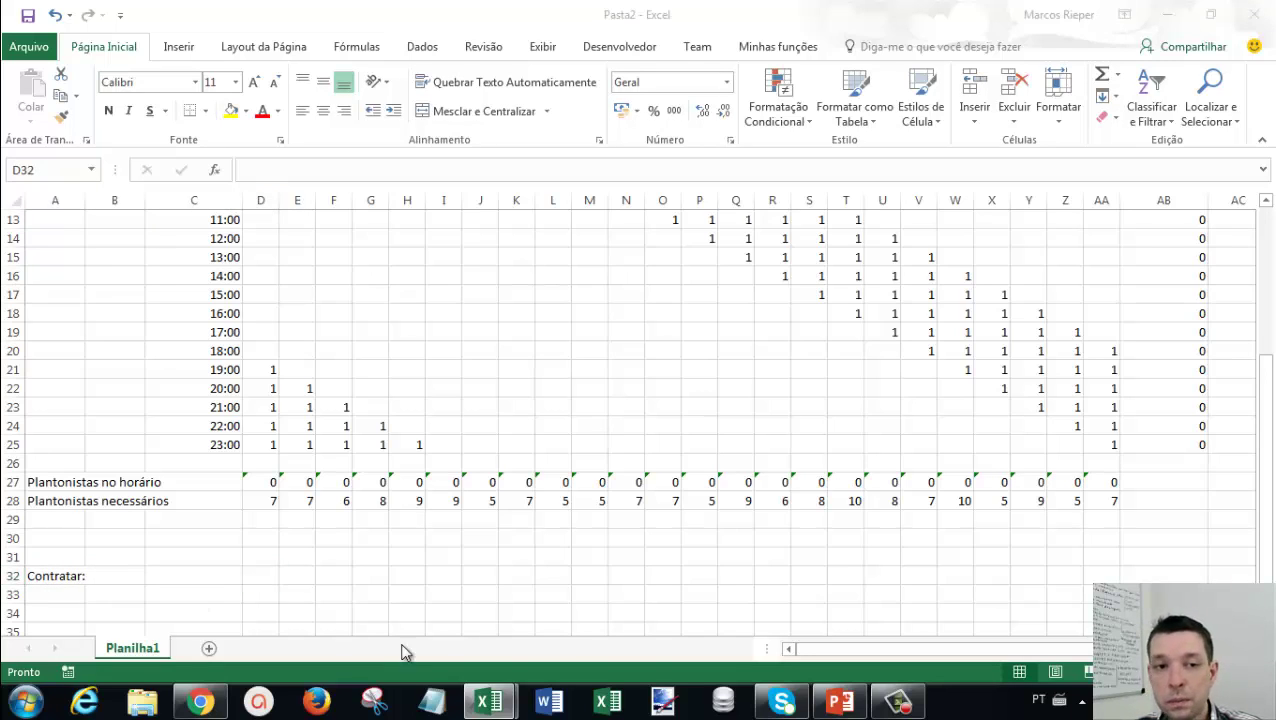
key(alt+Tab)
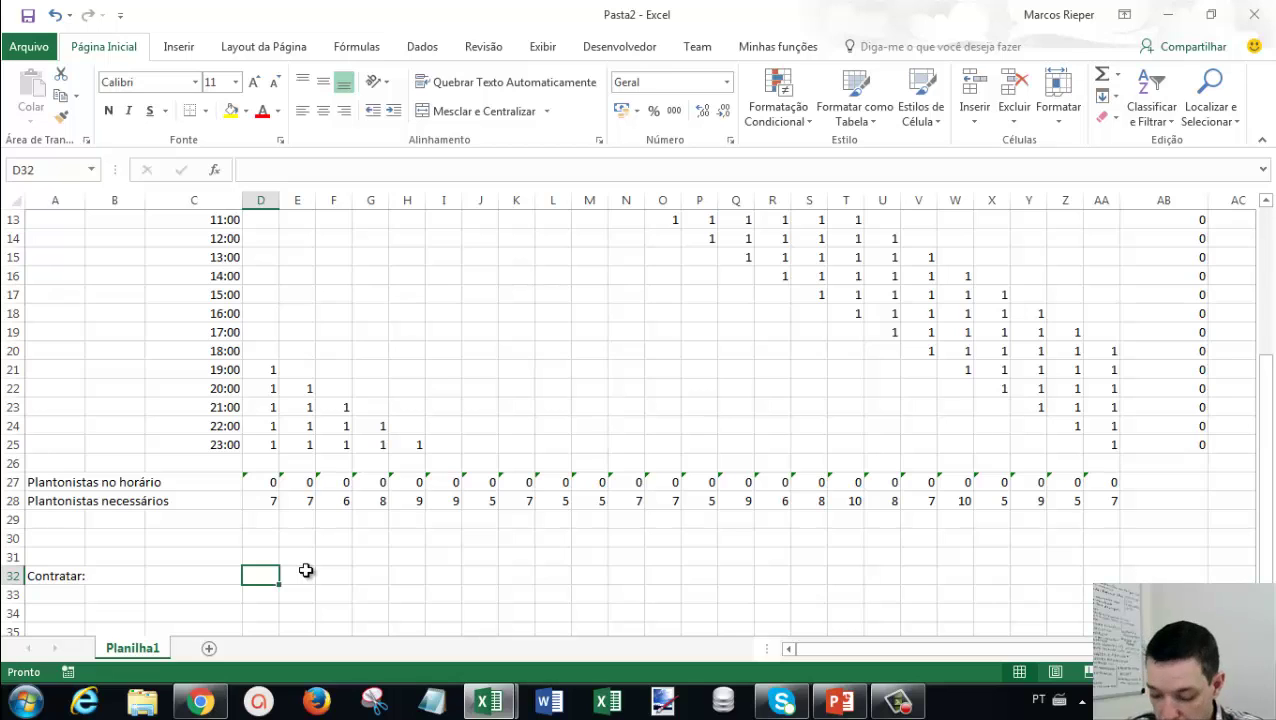
Enter =SOMA(AB2:AB25) in D32 to total the Qtde. entrada column.
text(=soma()
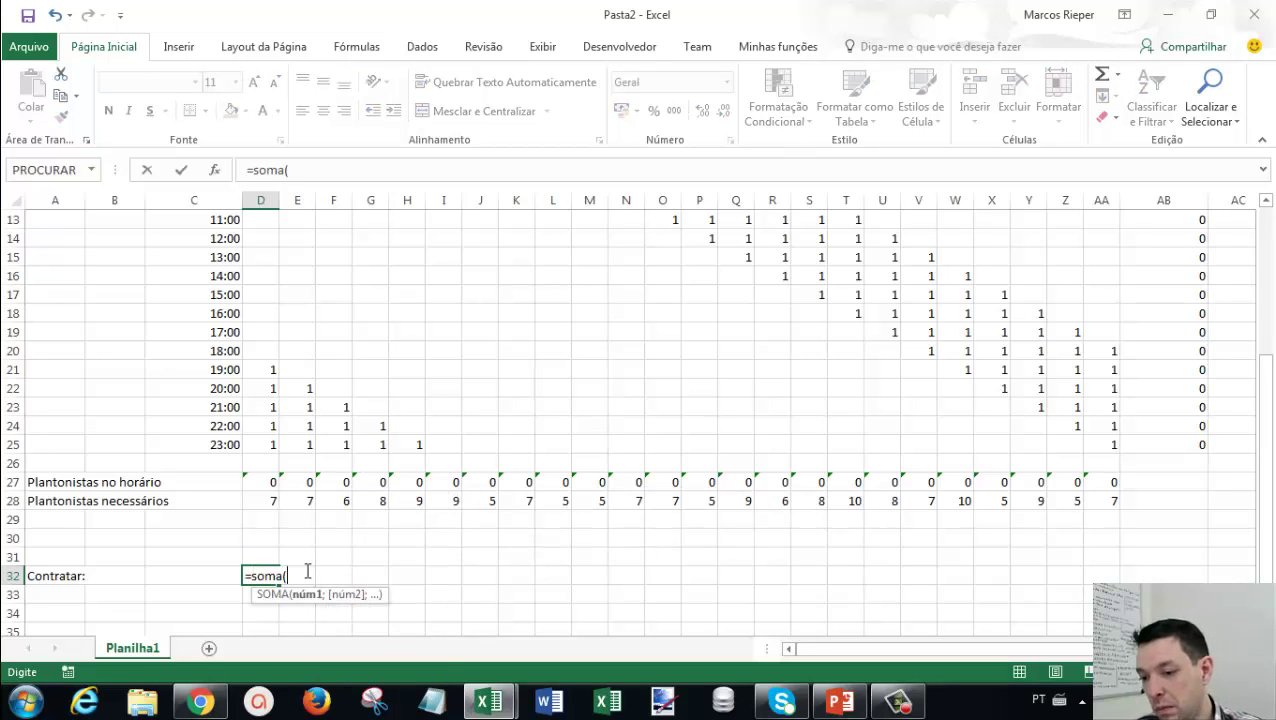
drag(1178, 442, 1150, 240)
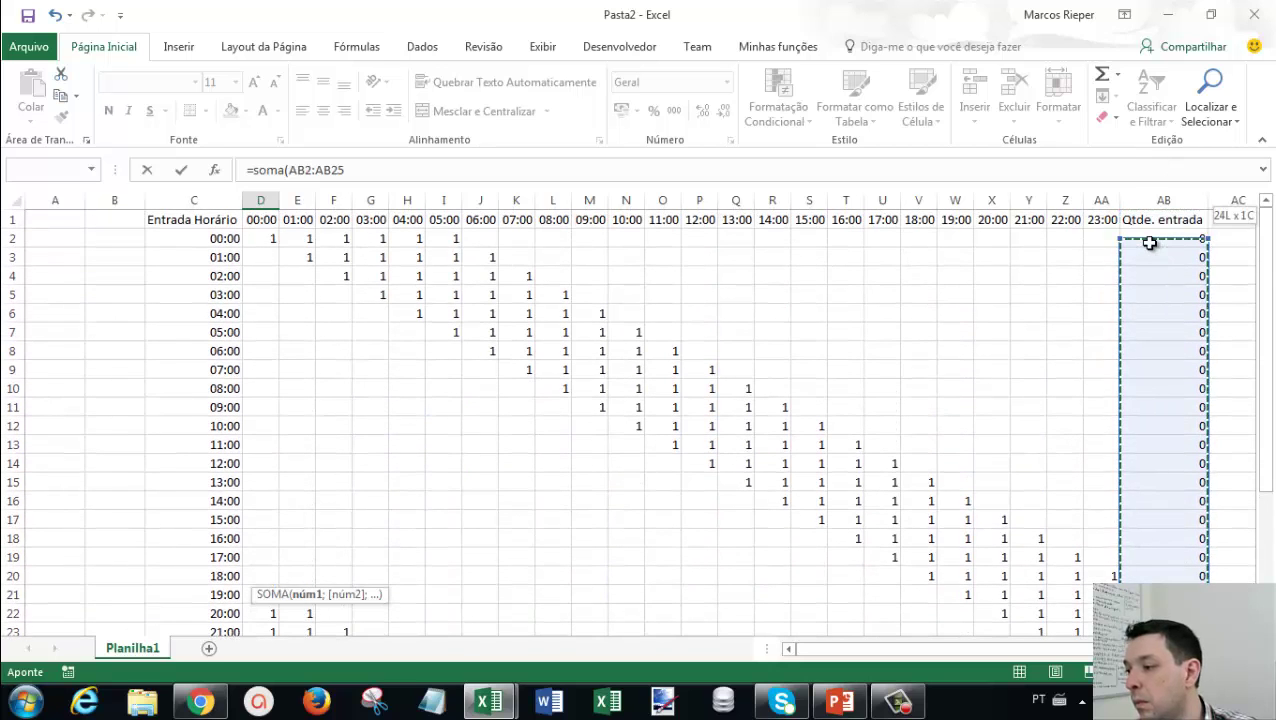
scroll(1174, 265, down, 1)
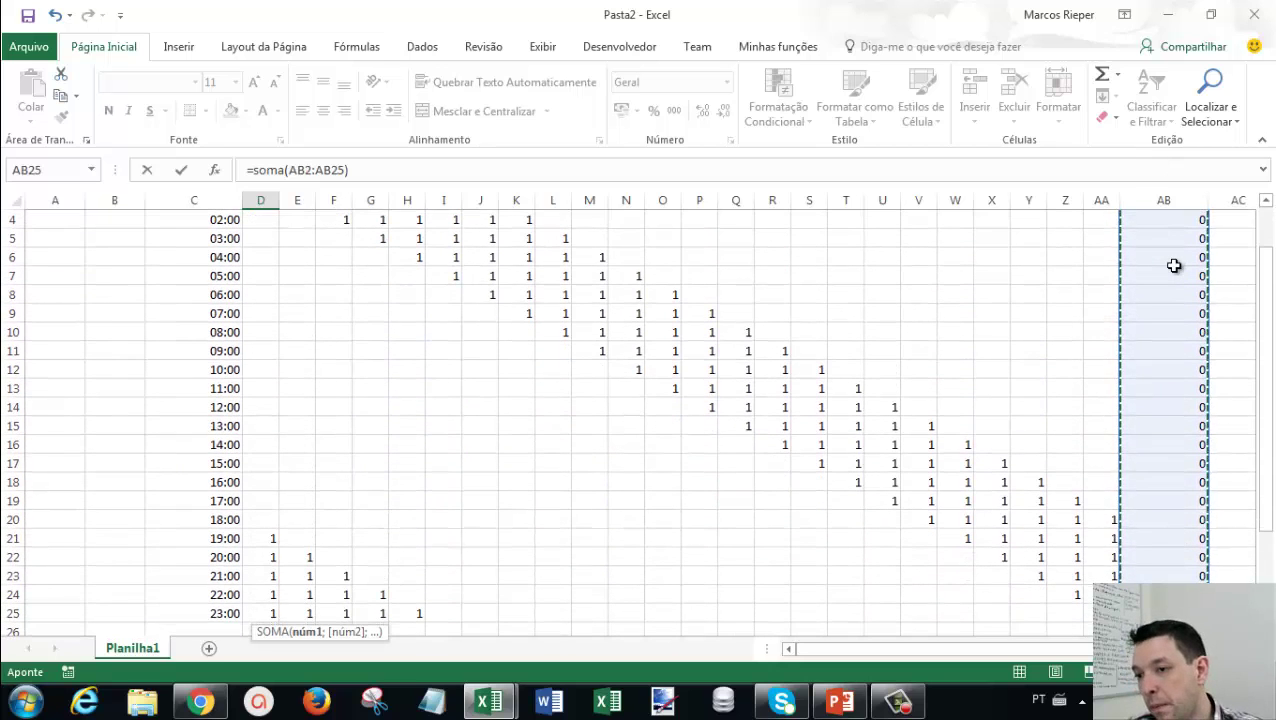
key(ctrl+Return)
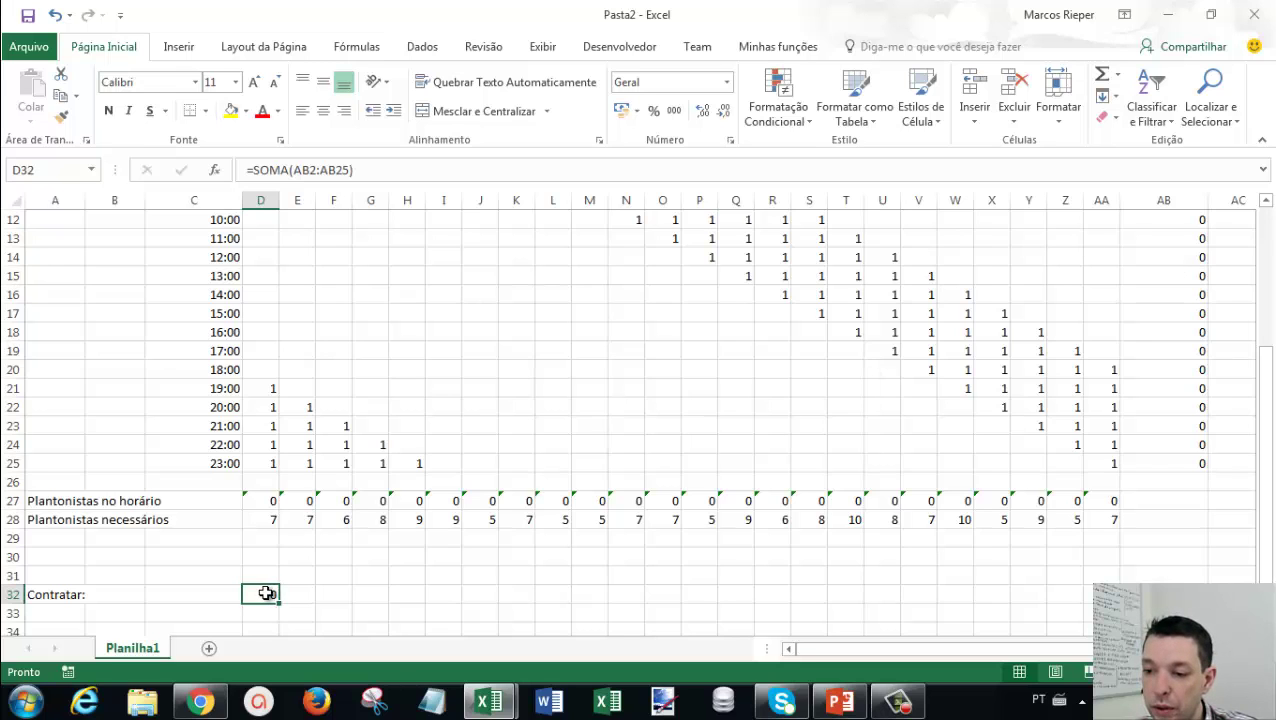
drag(266, 593, 263, 598)
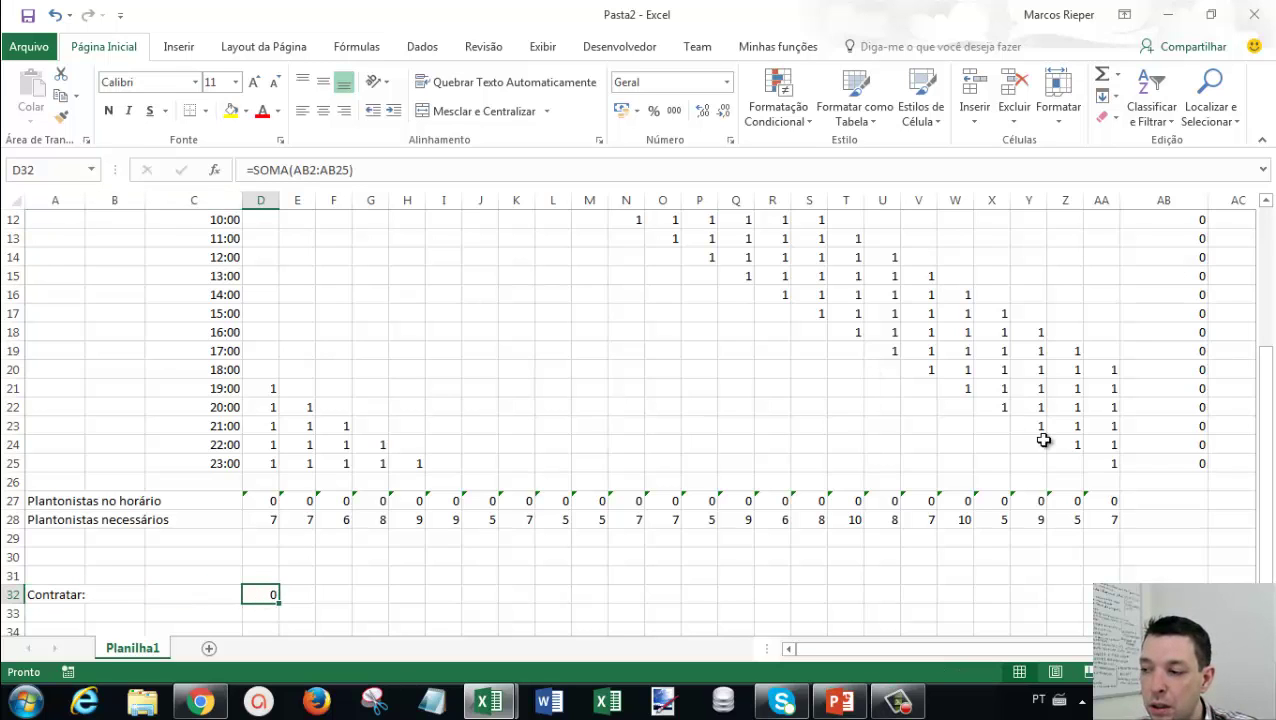
scroll(1043, 440, up, 3)
scroll(1069, 445, up, 1)
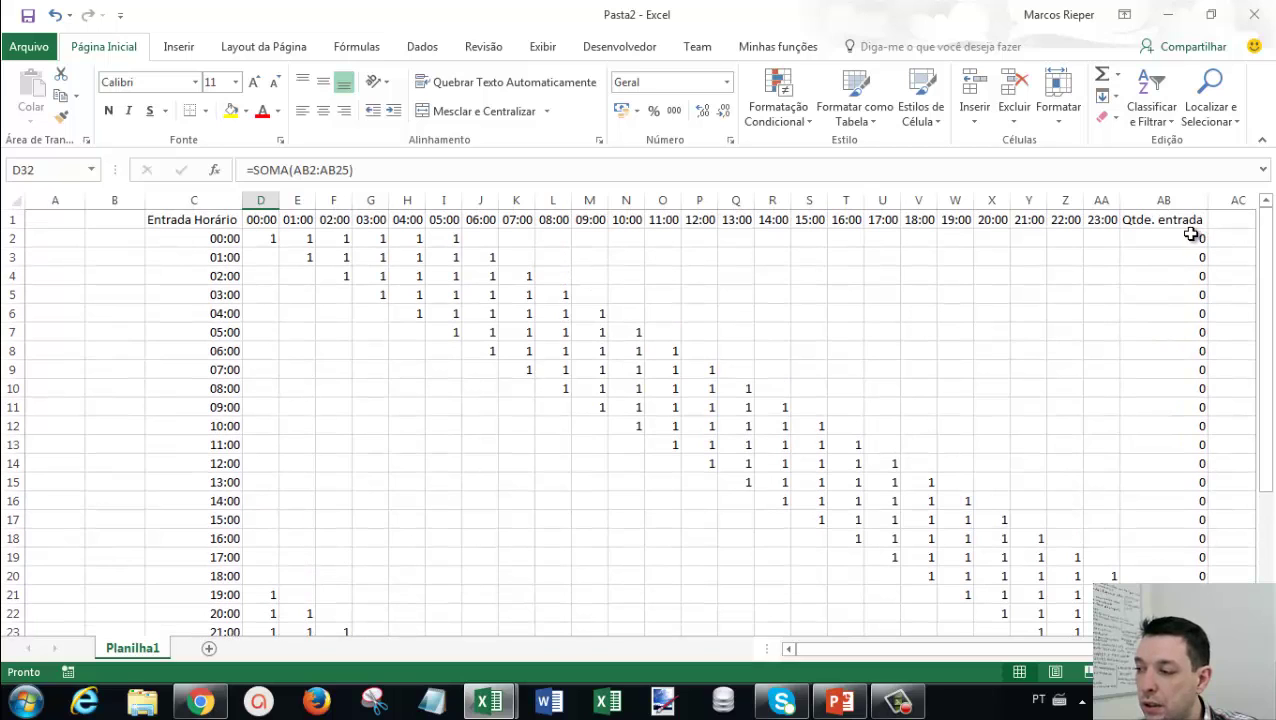
drag(1191, 234, 1170, 561)
scroll(1170, 561, down, 2)
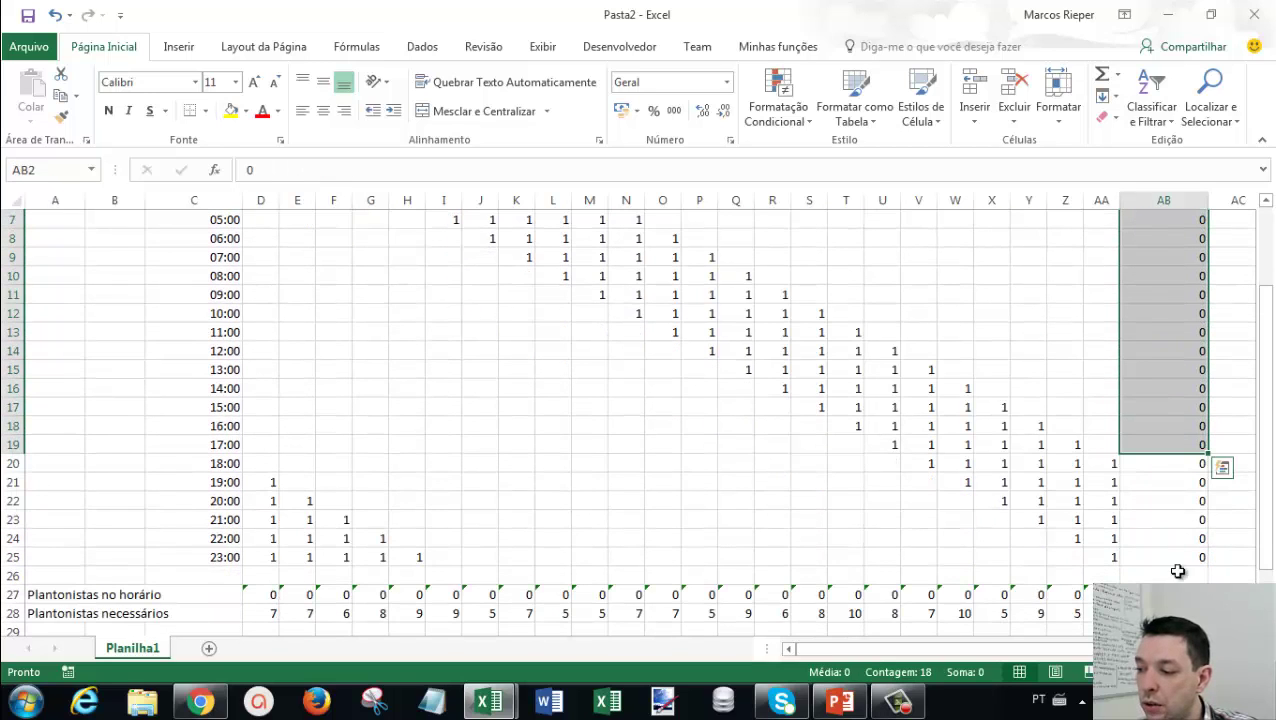
scroll(1178, 571, down, 2)
click(253, 575)
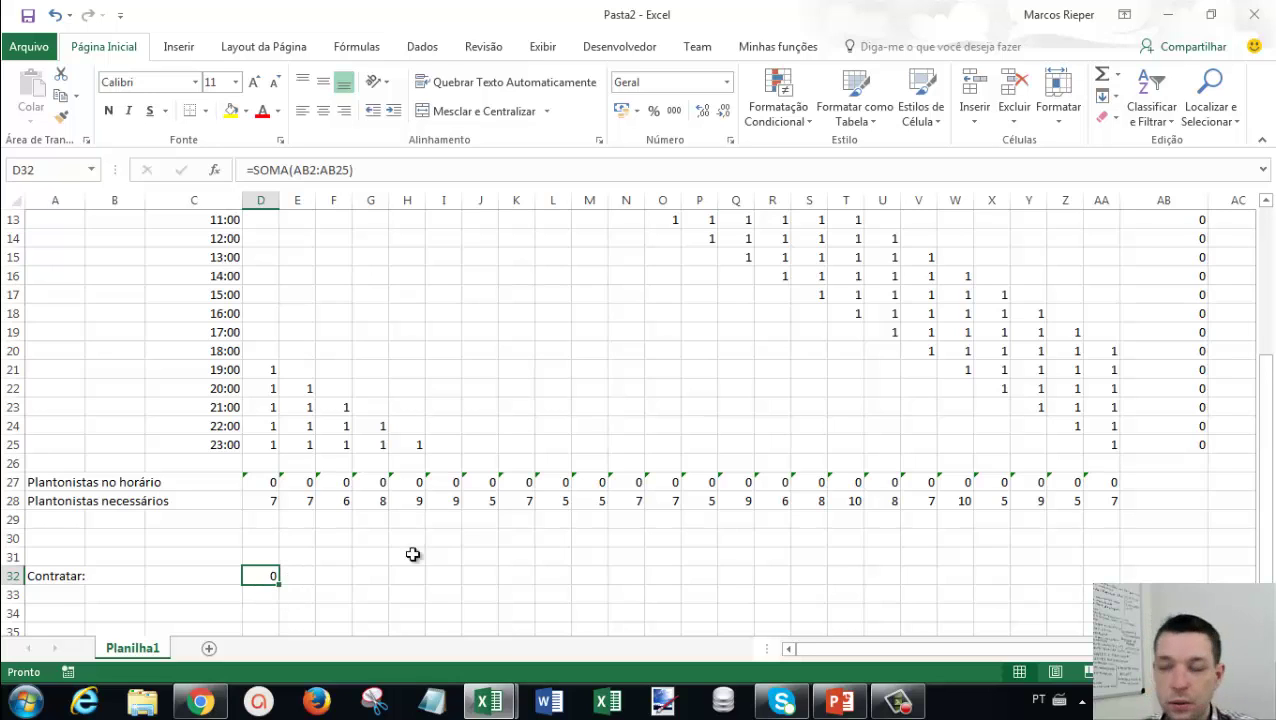
scroll(1186, 449, up, 2)
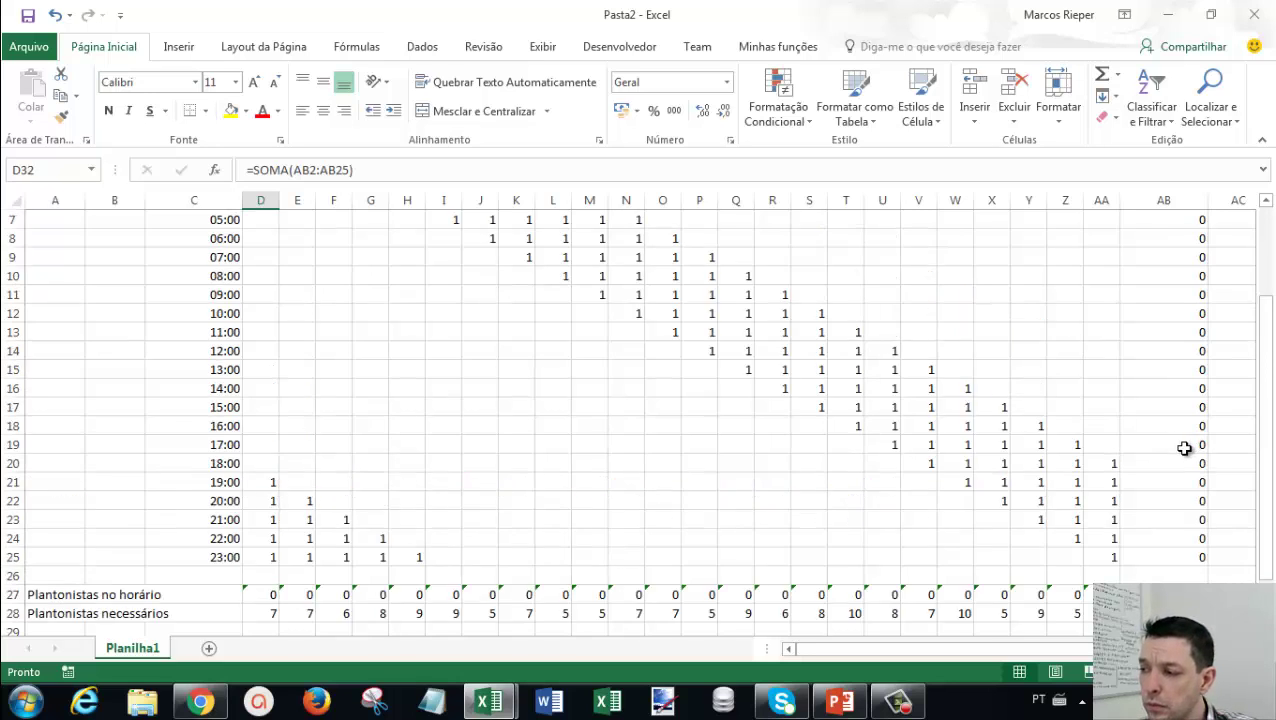
scroll(1186, 449, up, 2)
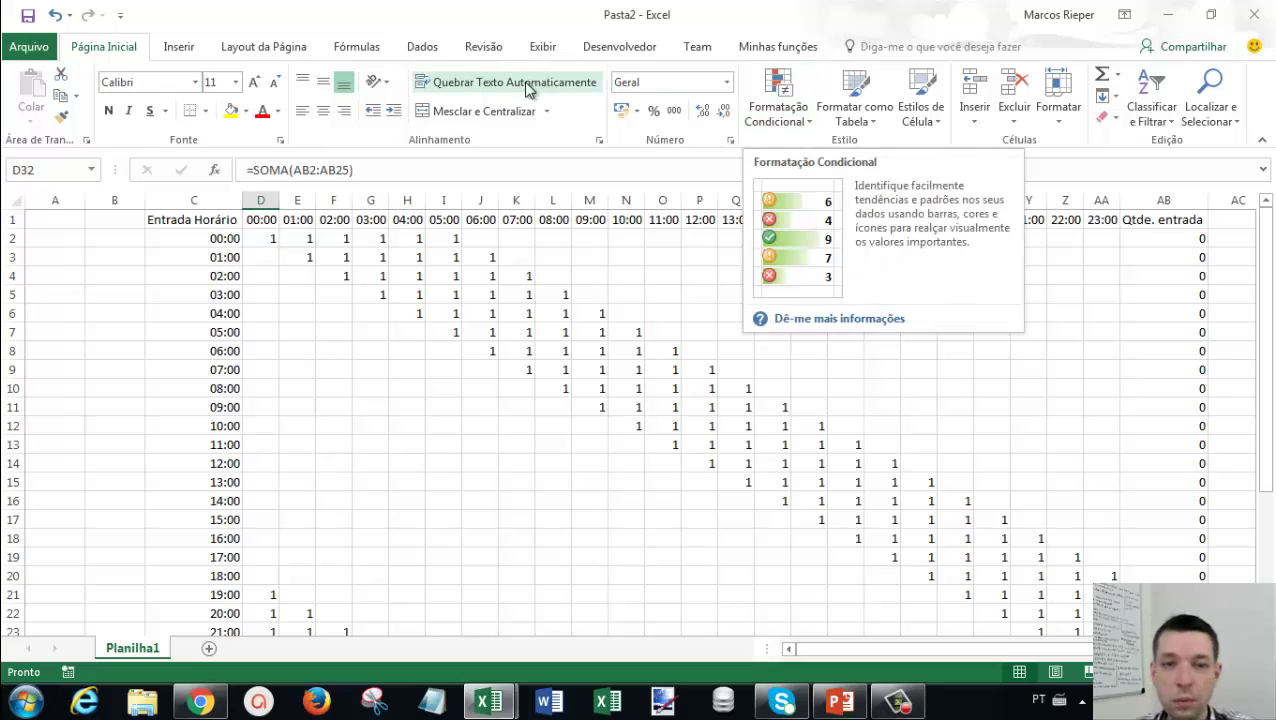
Confirm the Solver add-in is ticked in Excel's Options add-ins list.
click(29, 47)
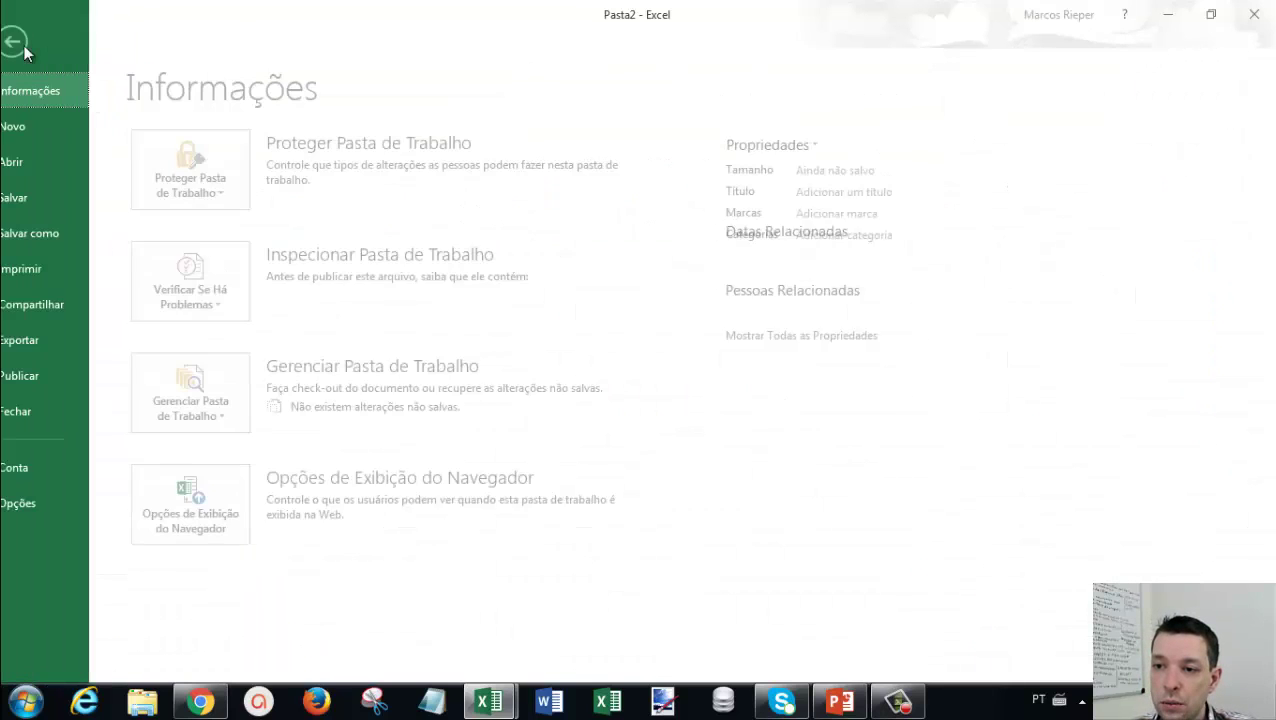
click(44, 504)
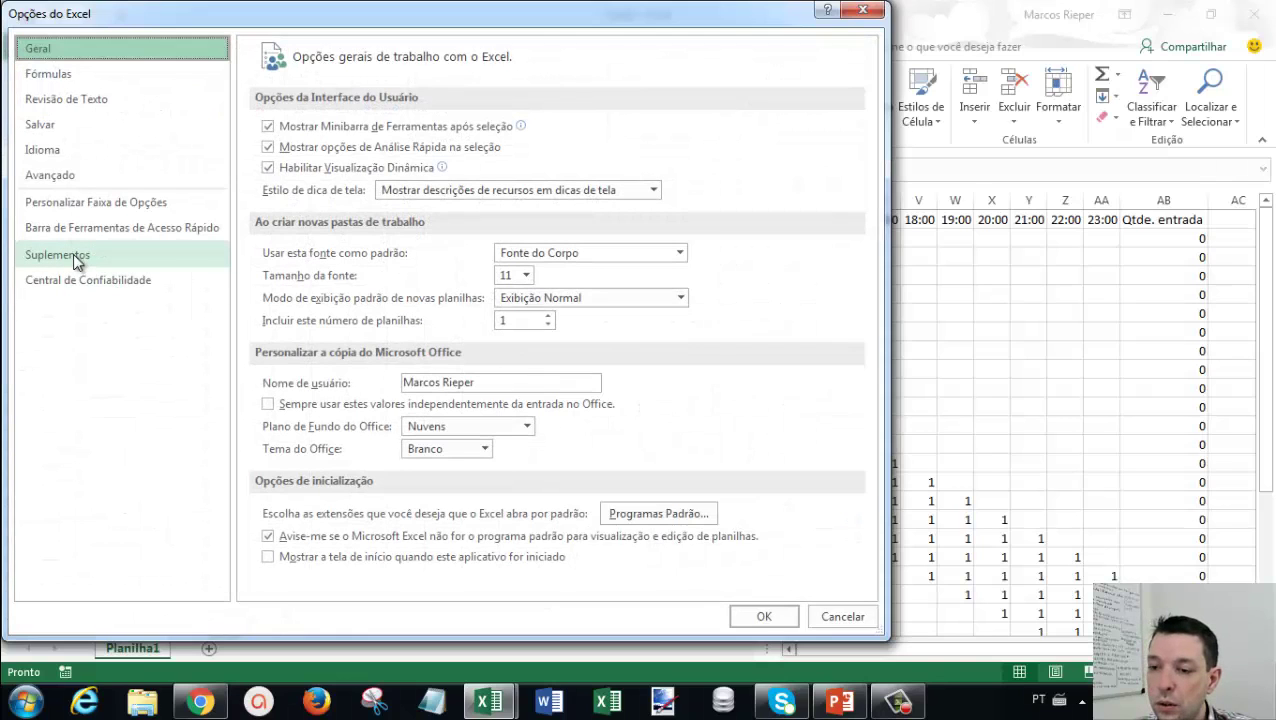
click(73, 253)
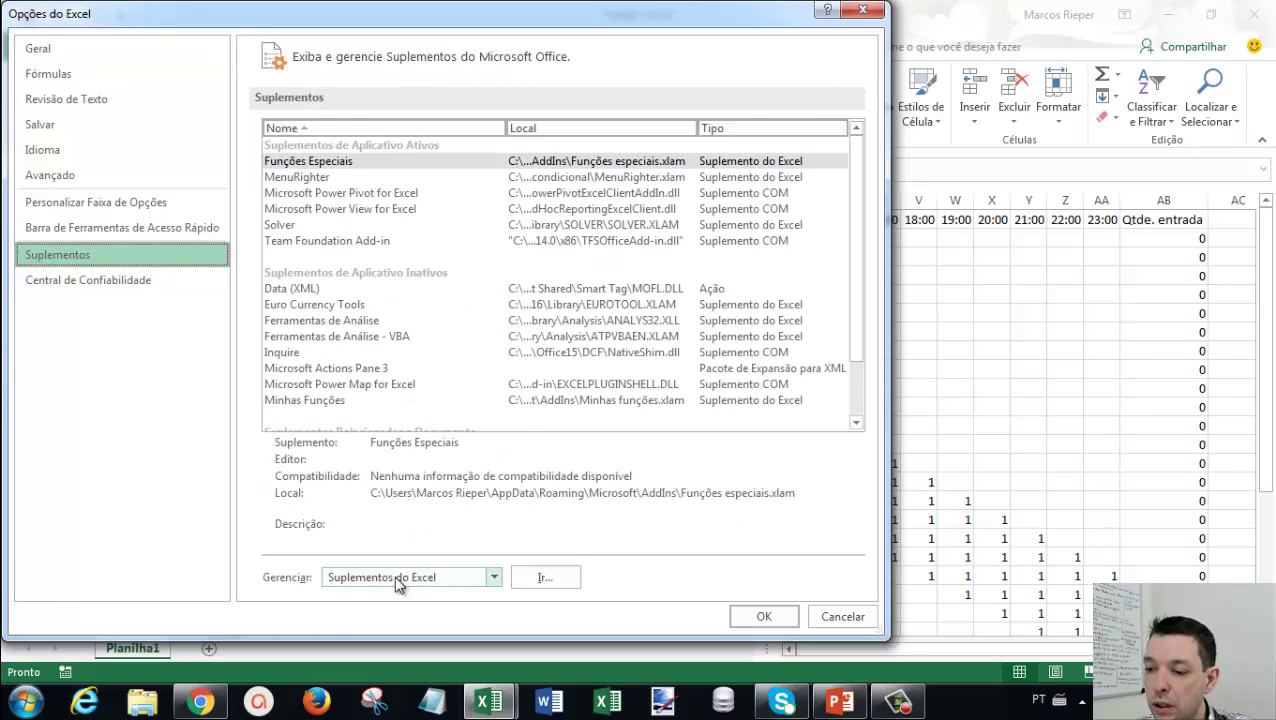
click(538, 573)
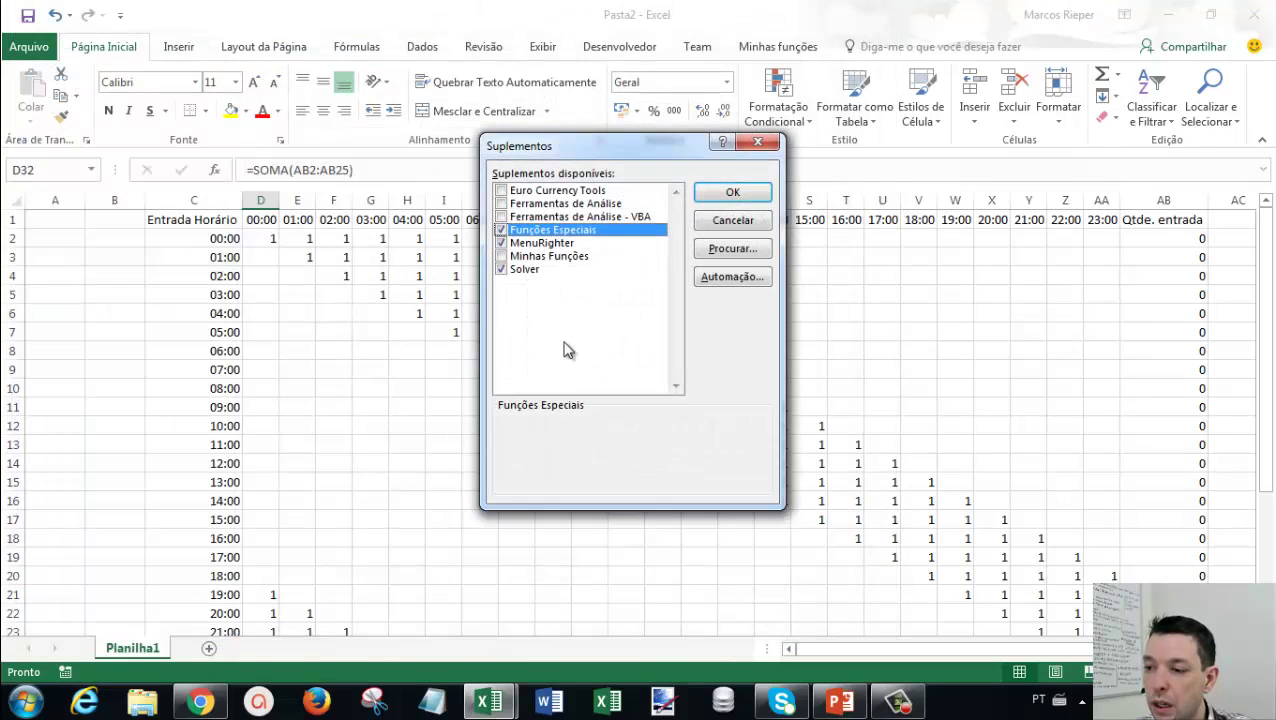
click(524, 270)
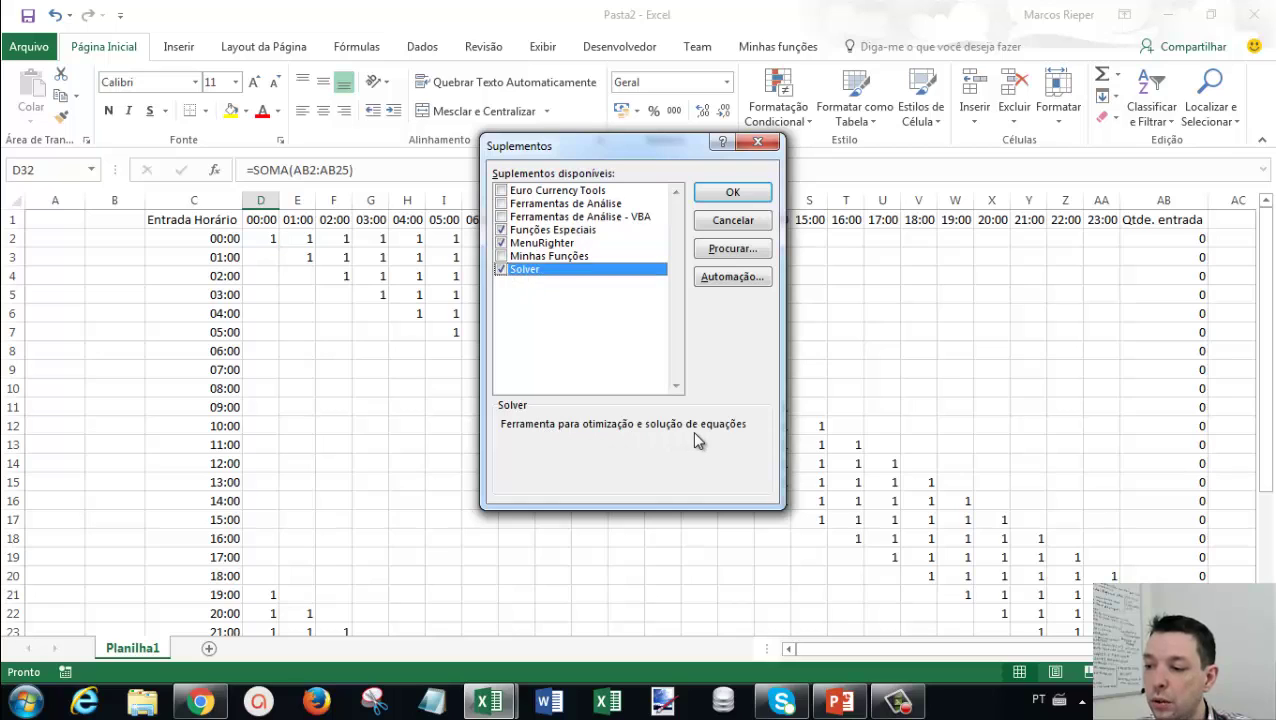
click(746, 192)
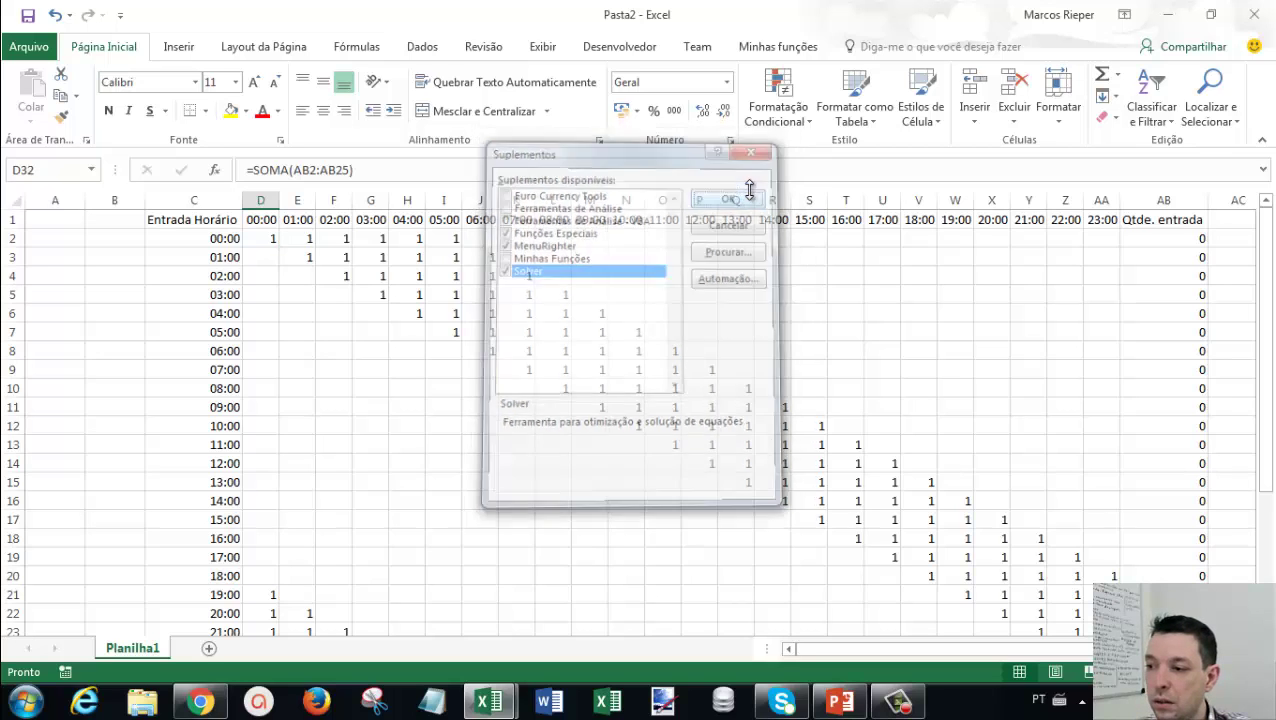
Review the Contratar total in D32, then launch Solver from the Dados tab.
click(417, 50)
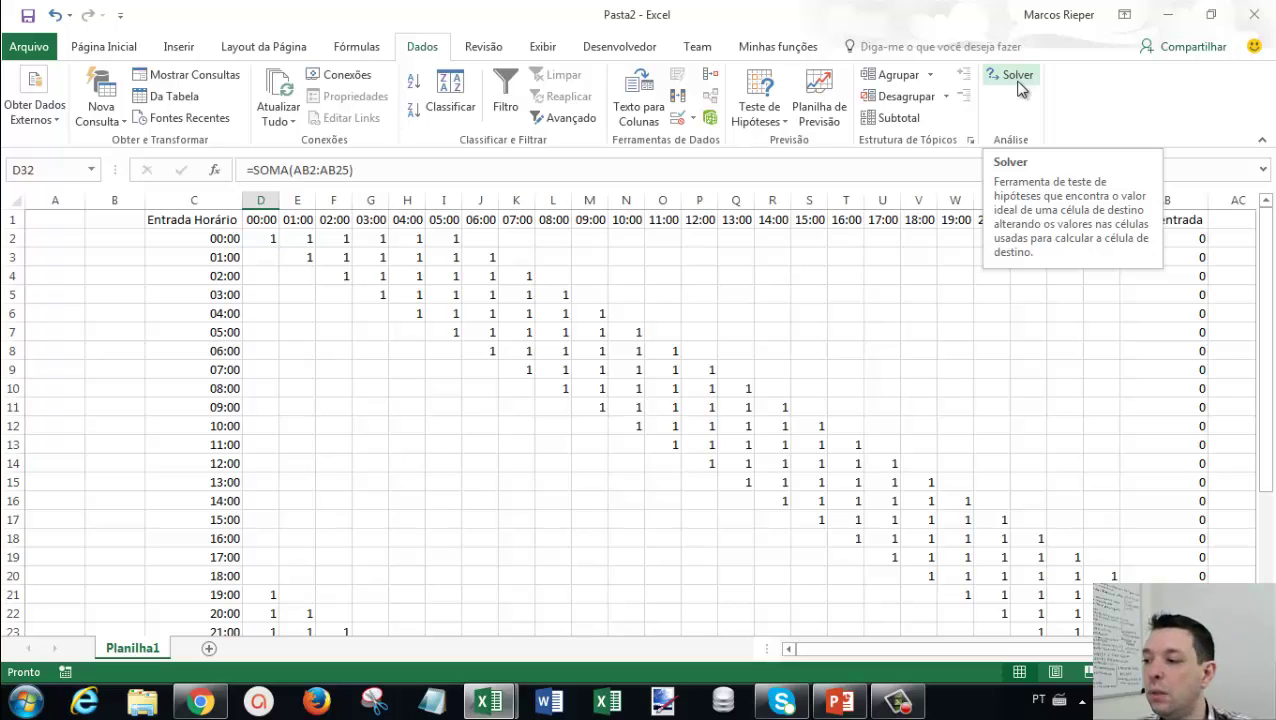
scroll(797, 418, down, 1)
scroll(780, 427, down, 1)
scroll(750, 427, down, 2)
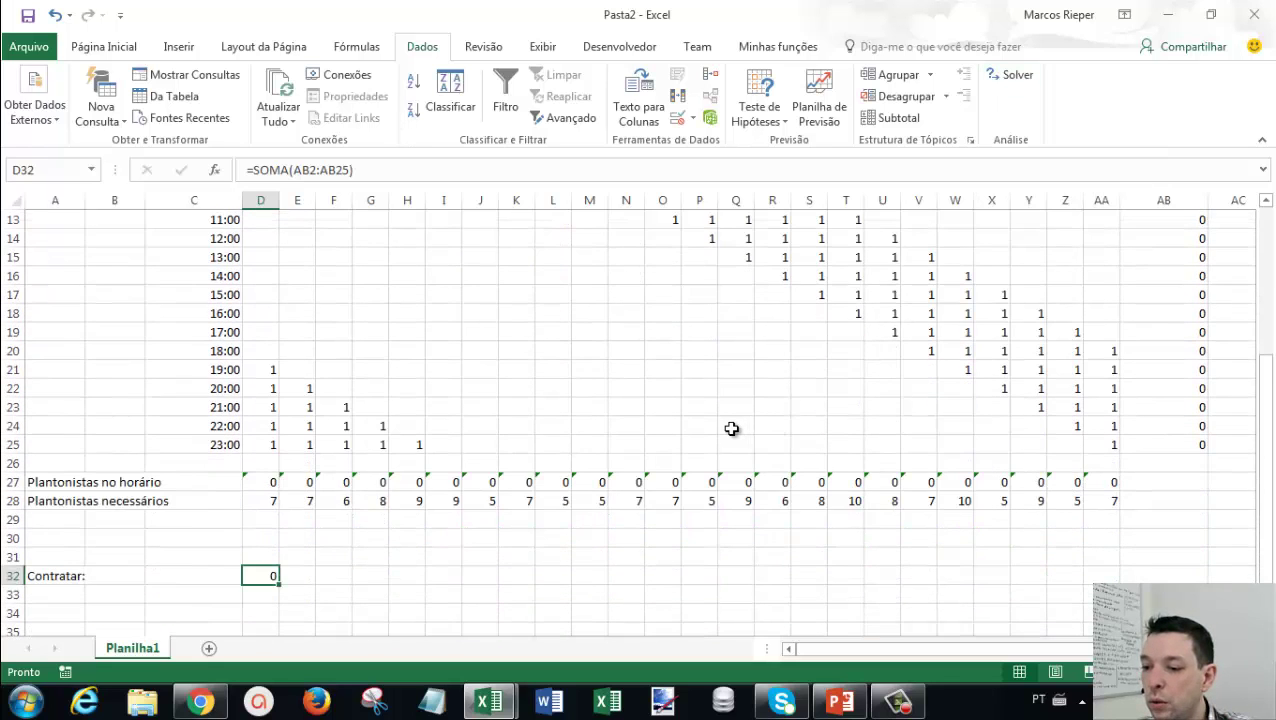
scroll(725, 428, down, 1)
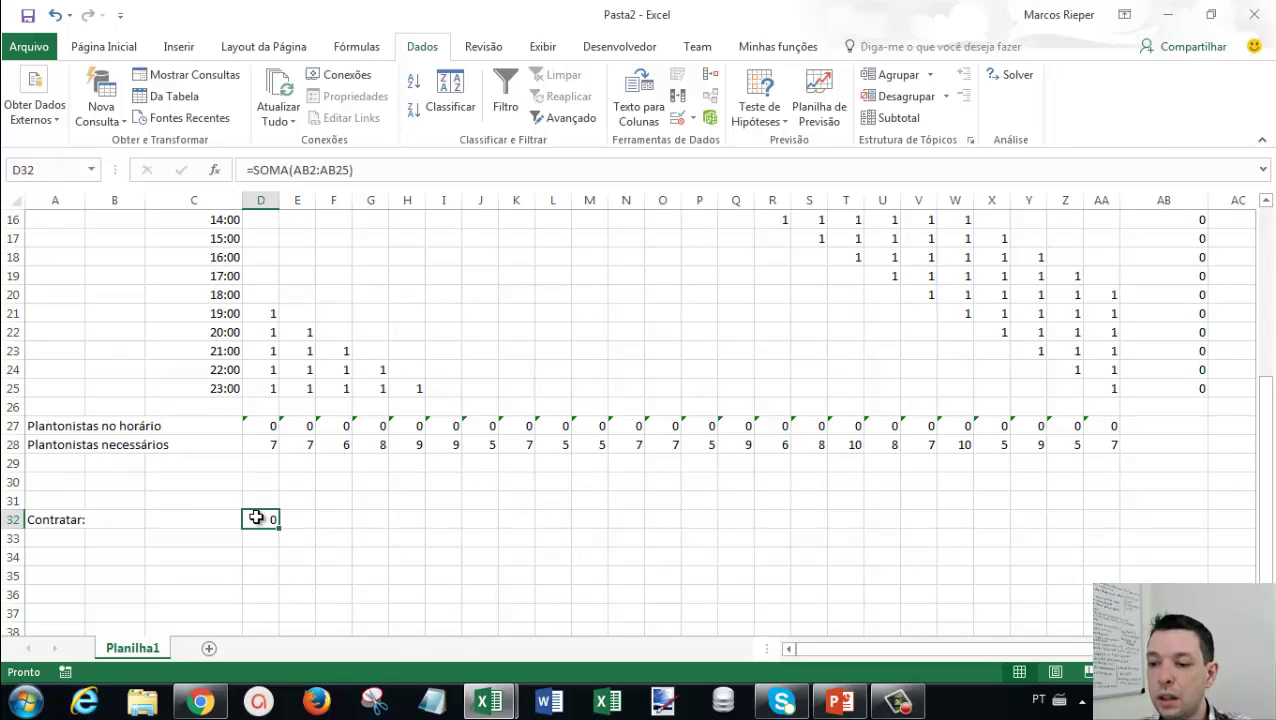
mouse_move(257, 517)
mouse_down()
mouse_move(275, 556)
mouse_move(260, 541)
mouse_up()
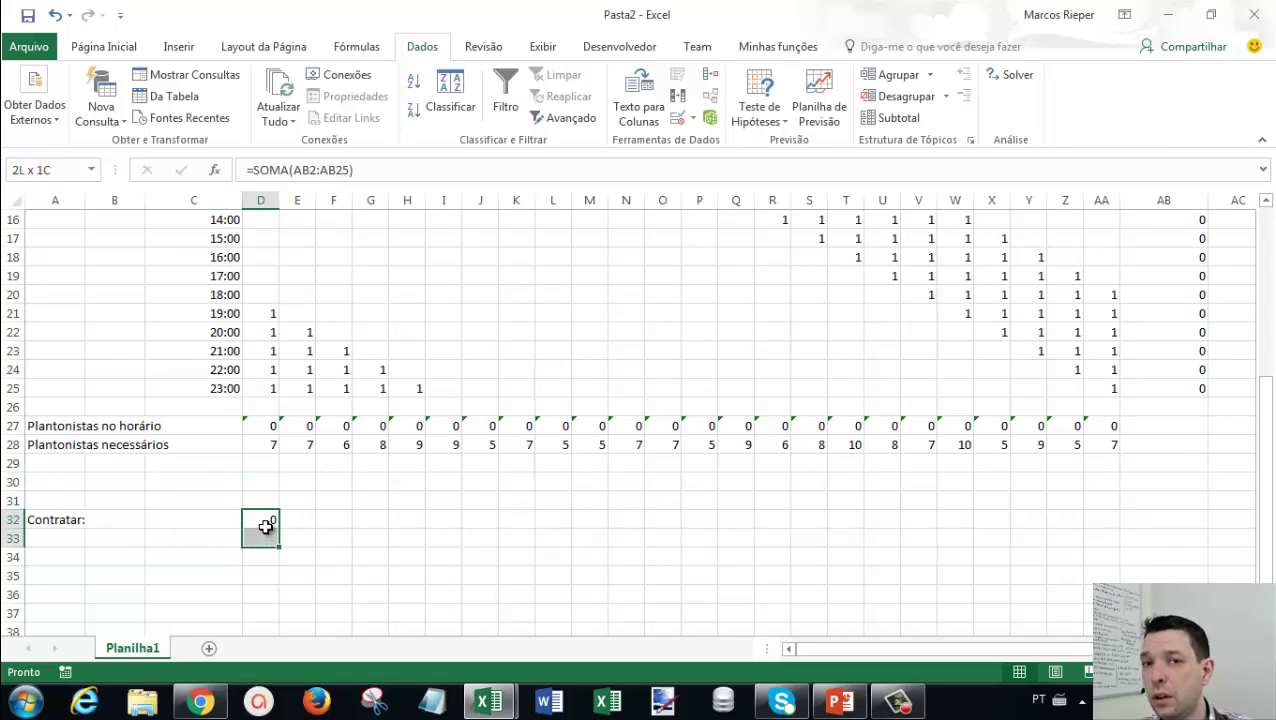
click(1190, 276)
scroll(1207, 360, up, 1)
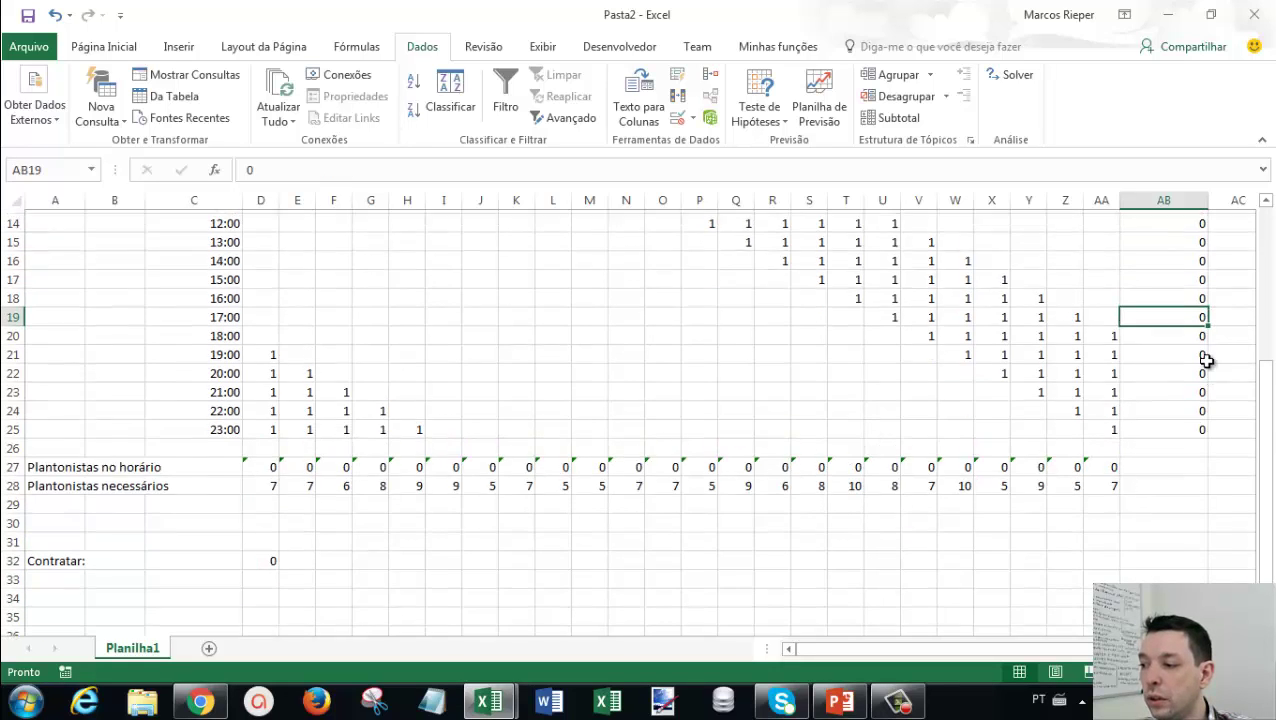
scroll(1182, 252, up, 1)
scroll(285, 550, down, 2)
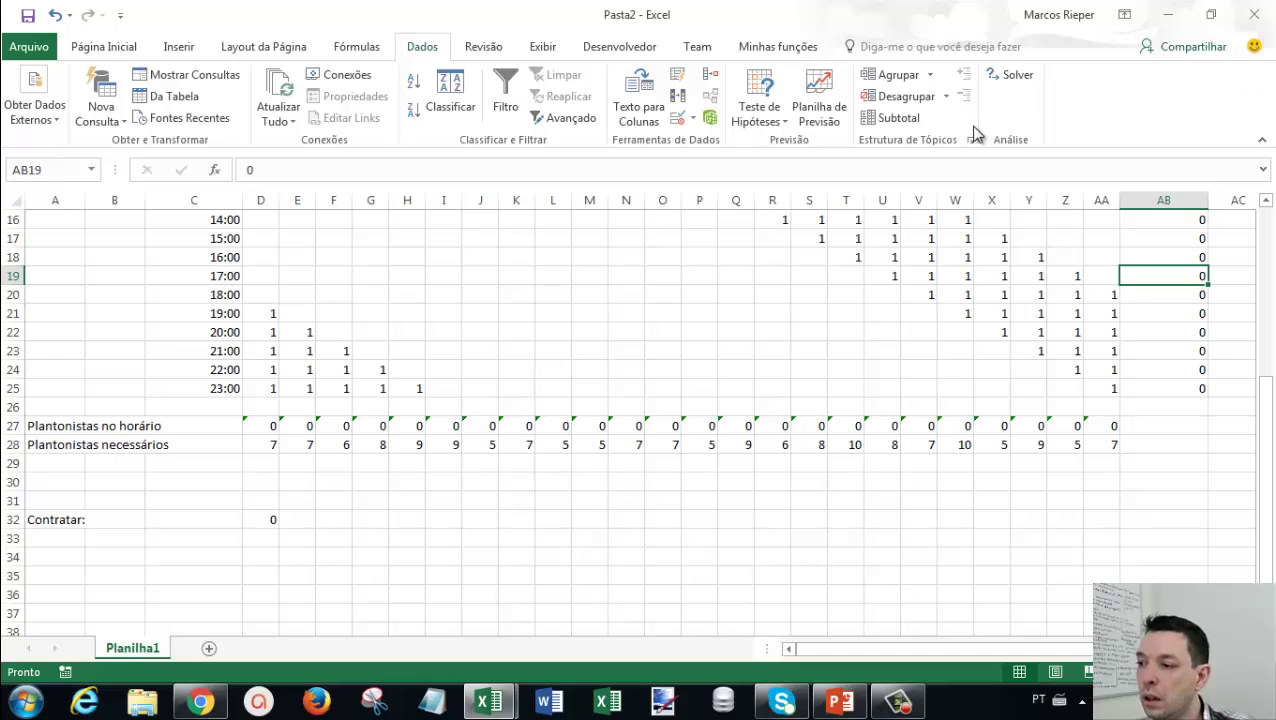
click(1013, 80)
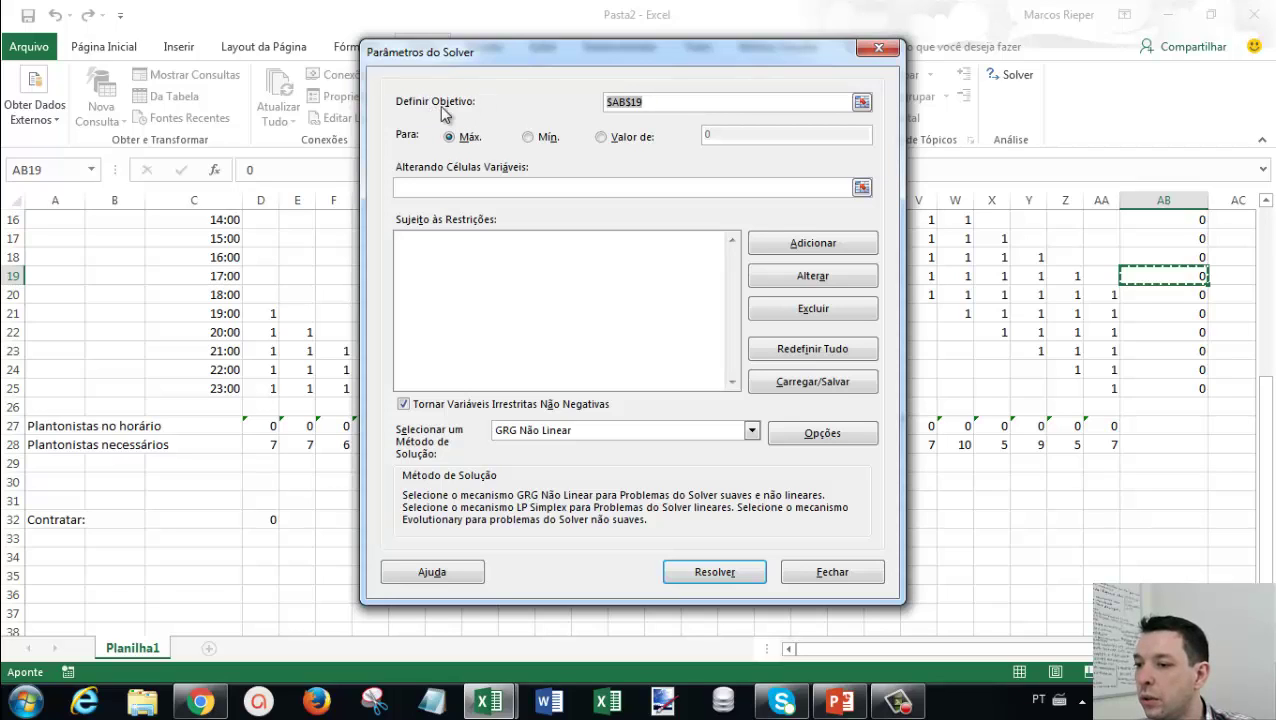
Set Solver to minimise $D$32 by changing cells $AB$2:$AB$25.
drag(738, 105, 590, 103)
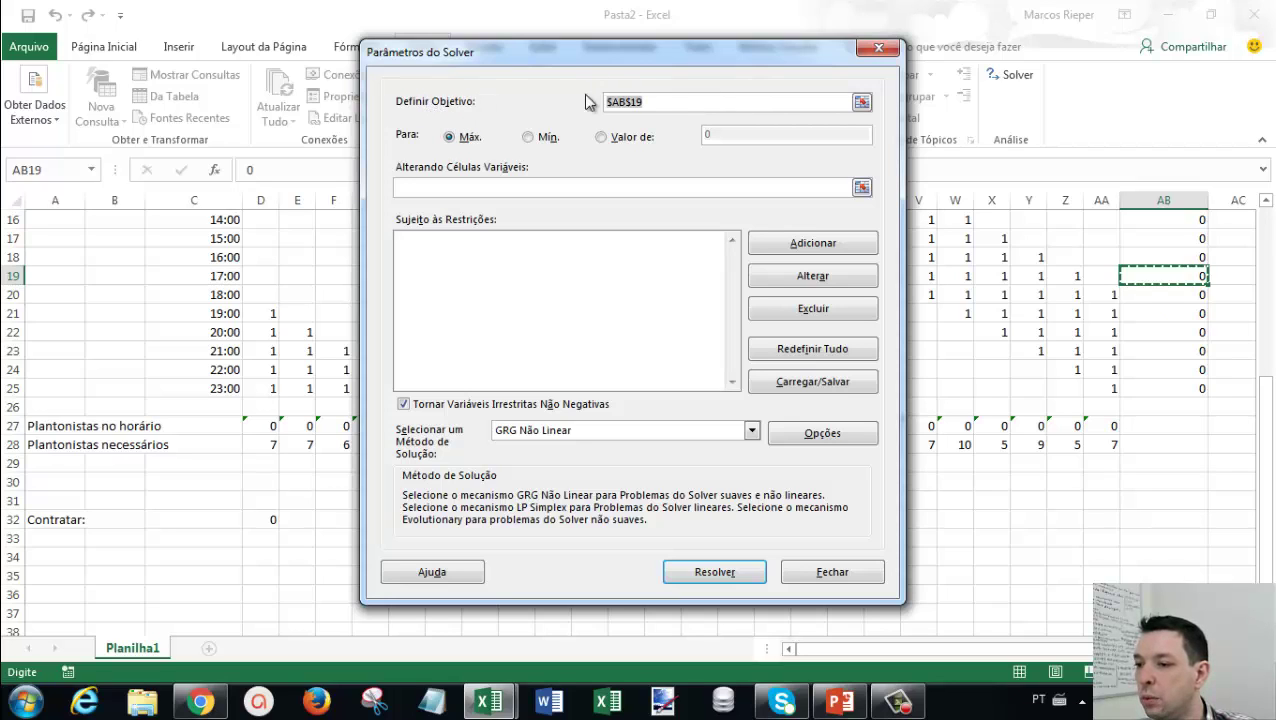
click(256, 518)
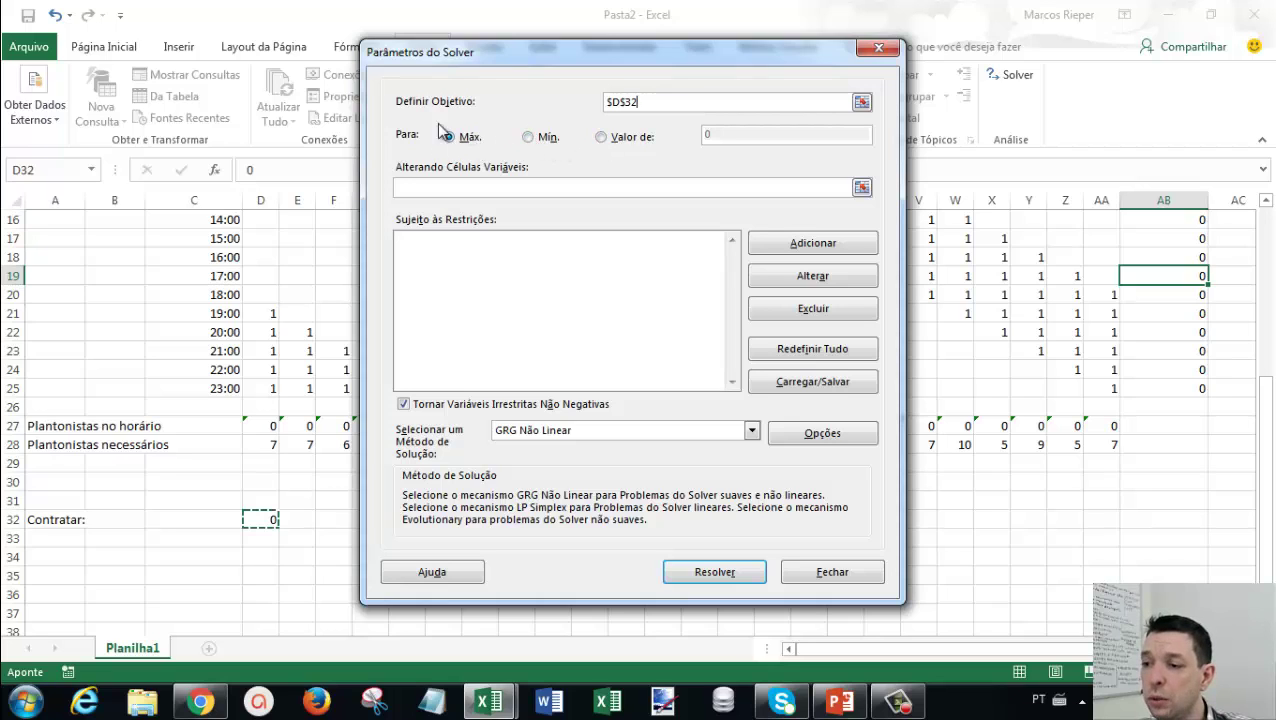
click(530, 143)
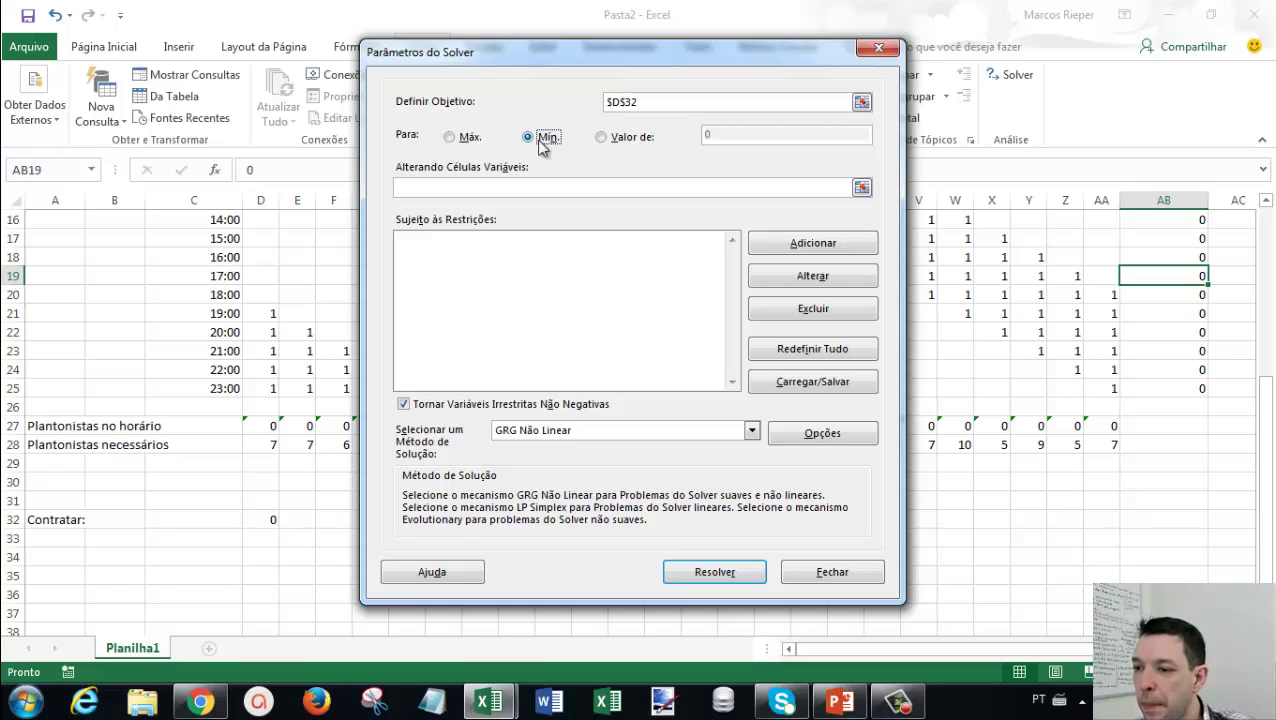
click(513, 185)
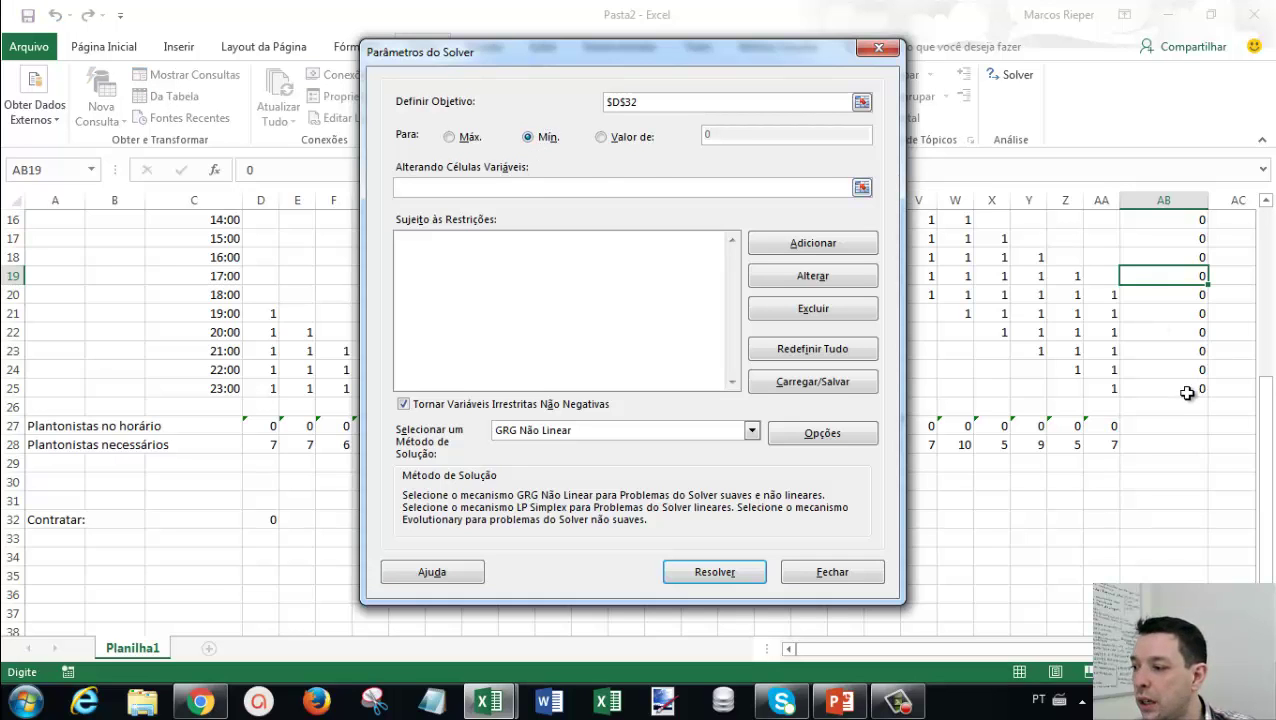
drag(1184, 390, 1174, 313)
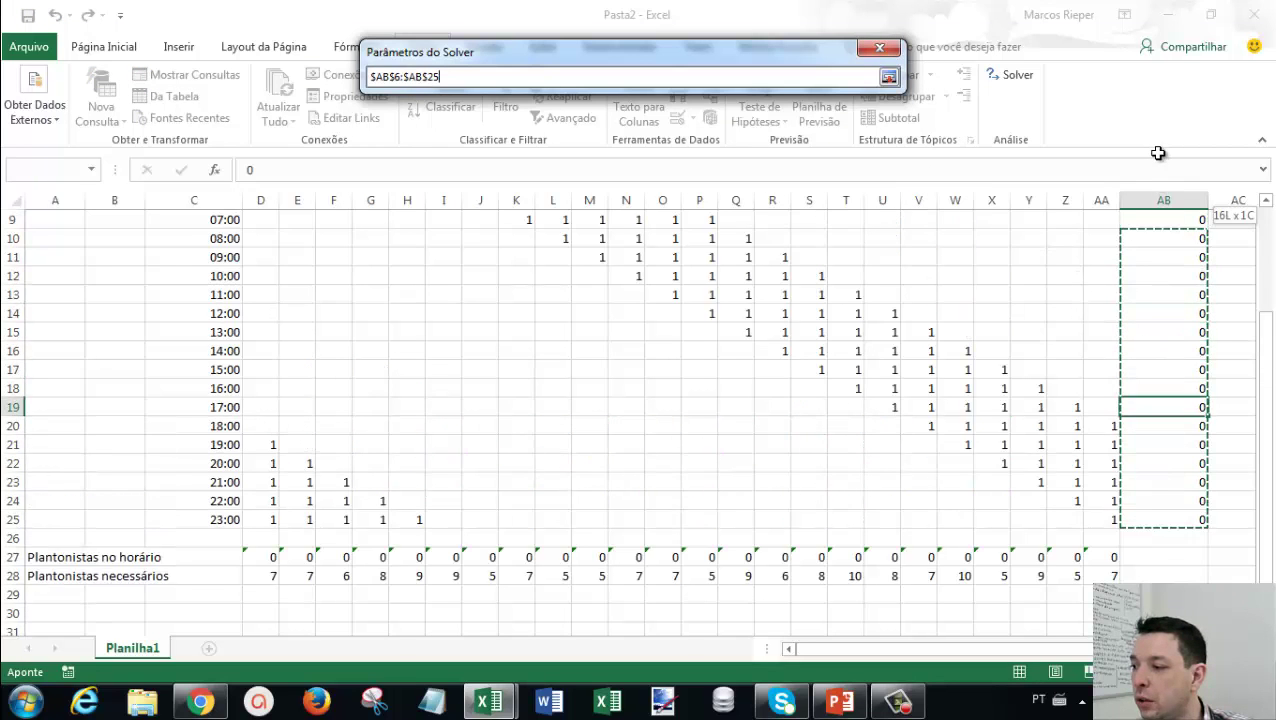
drag(1160, 185, 1165, 239)
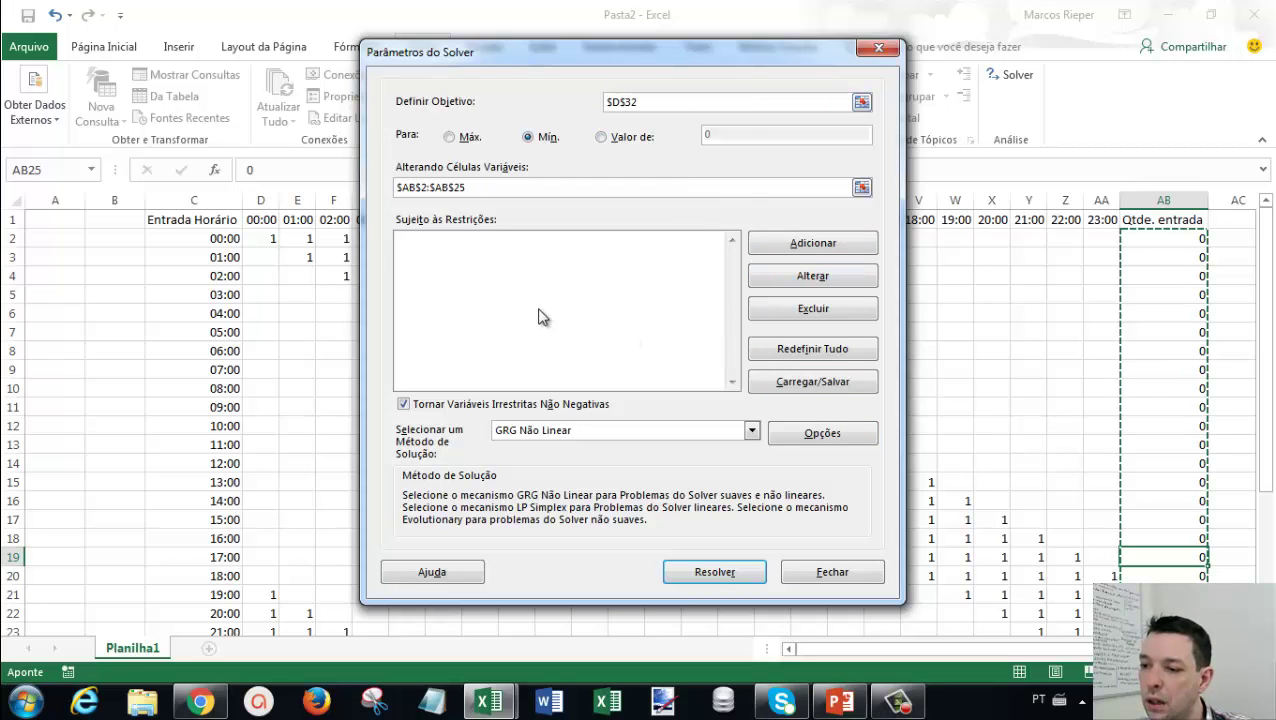
Add the Solver constraint $D$27:$AA$27 >= $D$28:$AA$28.
click(798, 245)
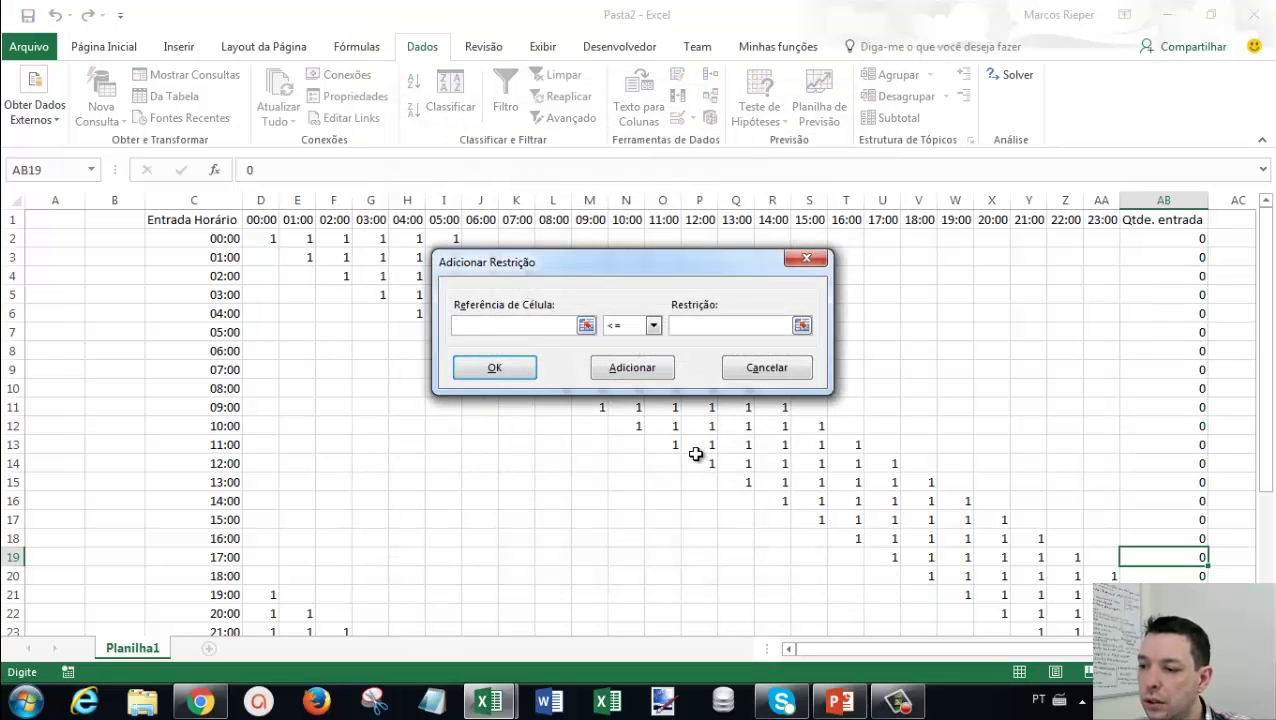
drag(1266, 378, 1256, 556)
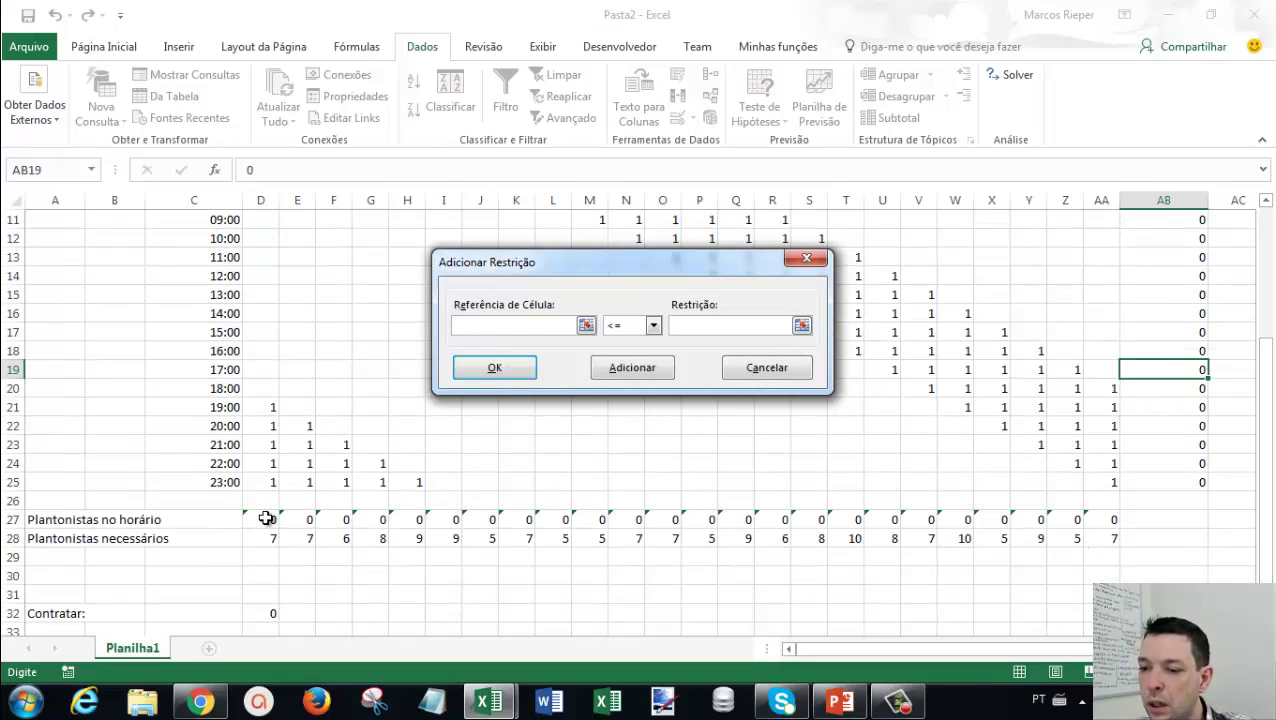
drag(267, 518, 1100, 527)
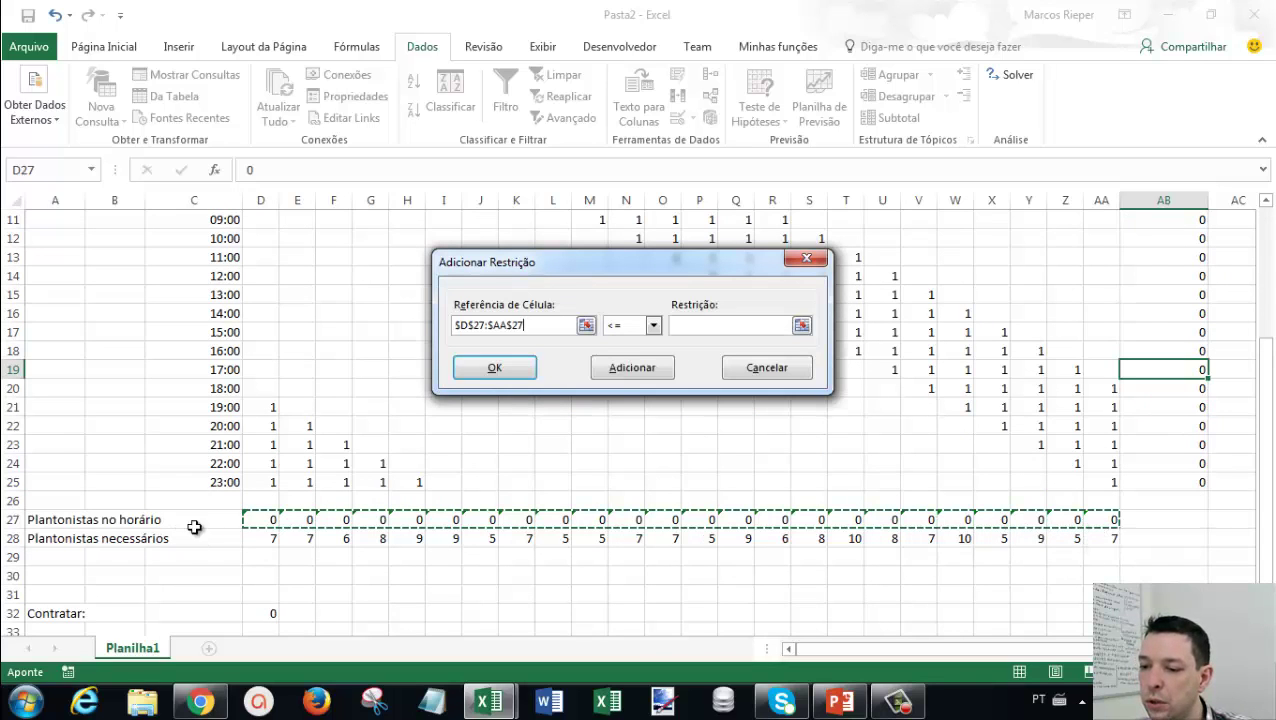
click(652, 325)
click(620, 363)
click(710, 323)
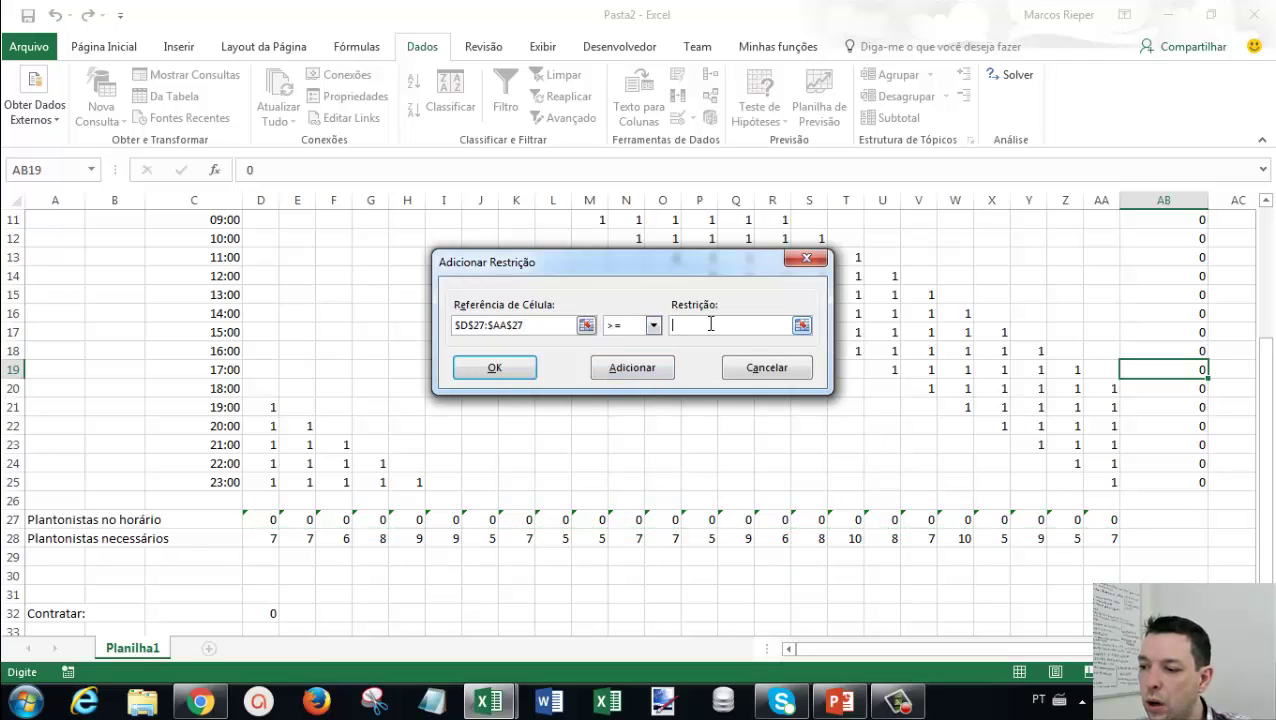
drag(262, 540, 1108, 540)
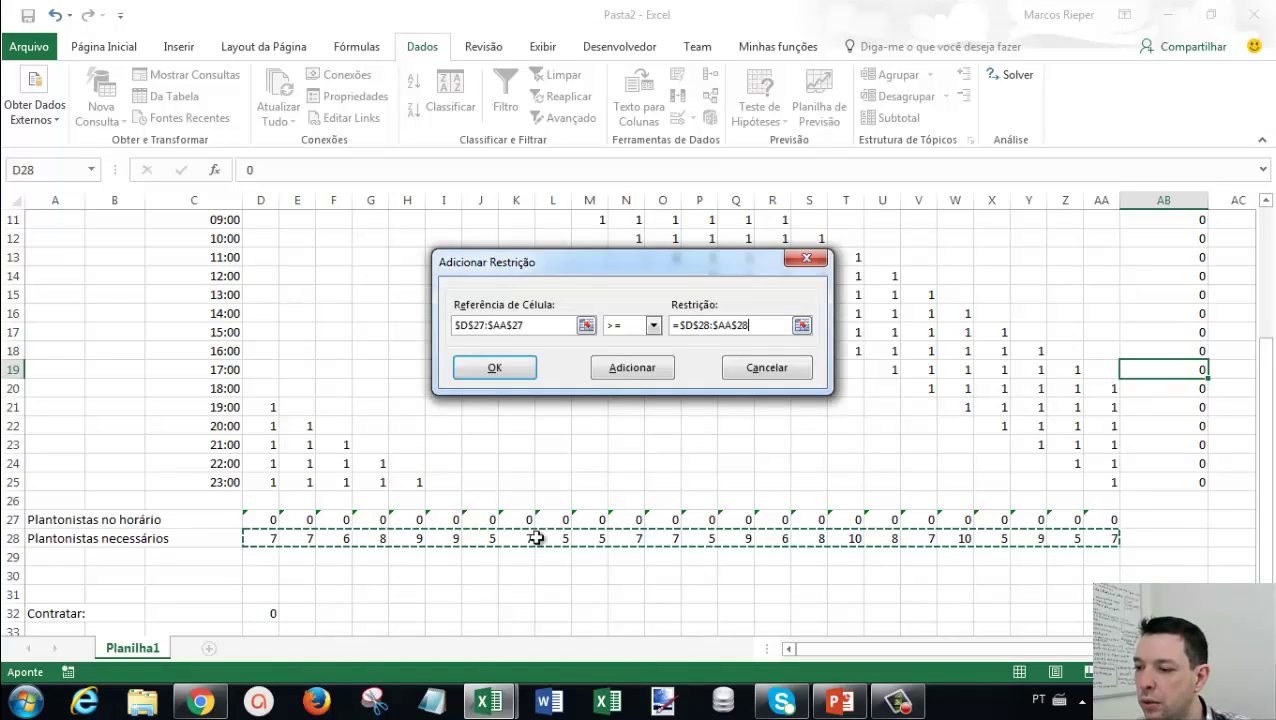
click(604, 368)
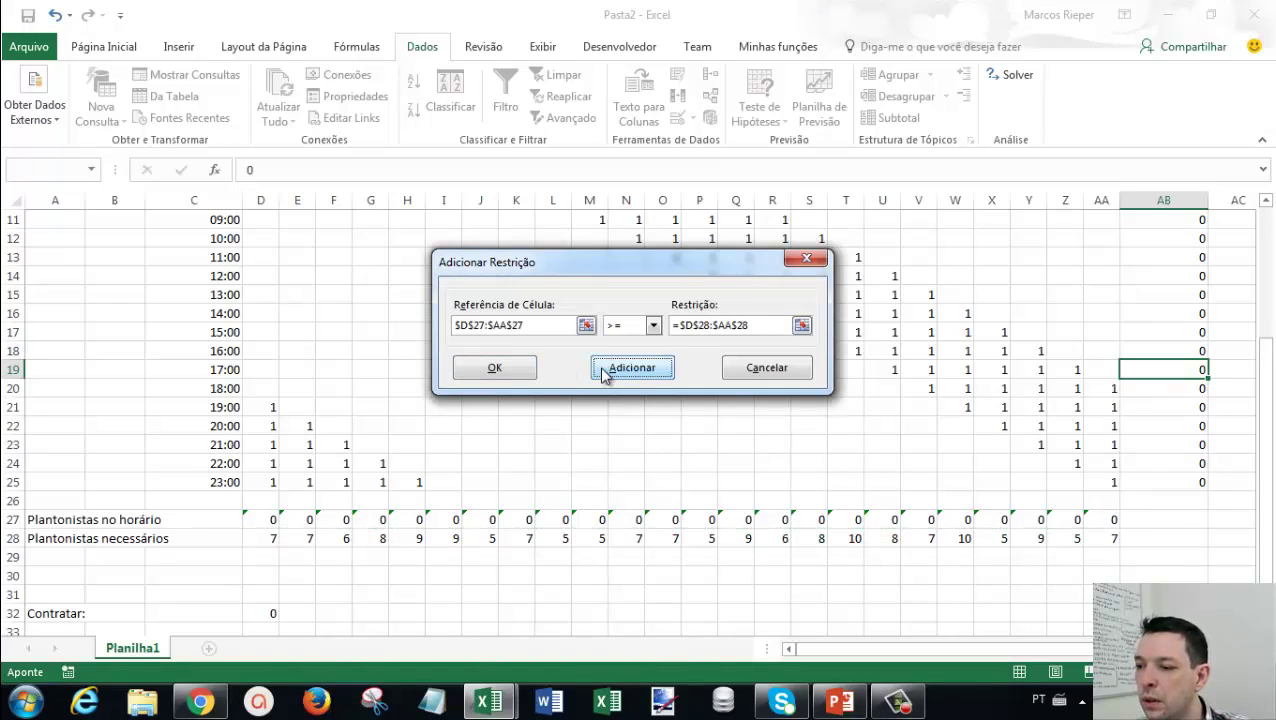
click(767, 368)
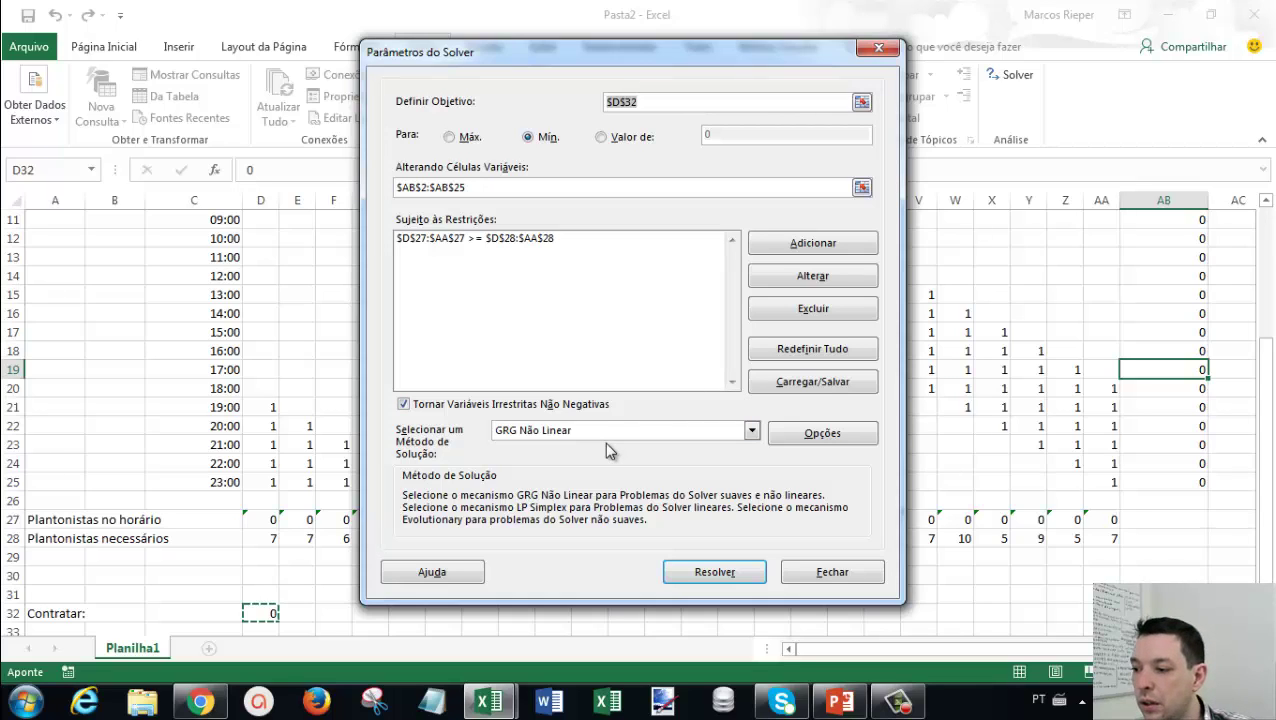
Choose LP Simplex as the solving method and run the Solver.
click(752, 432)
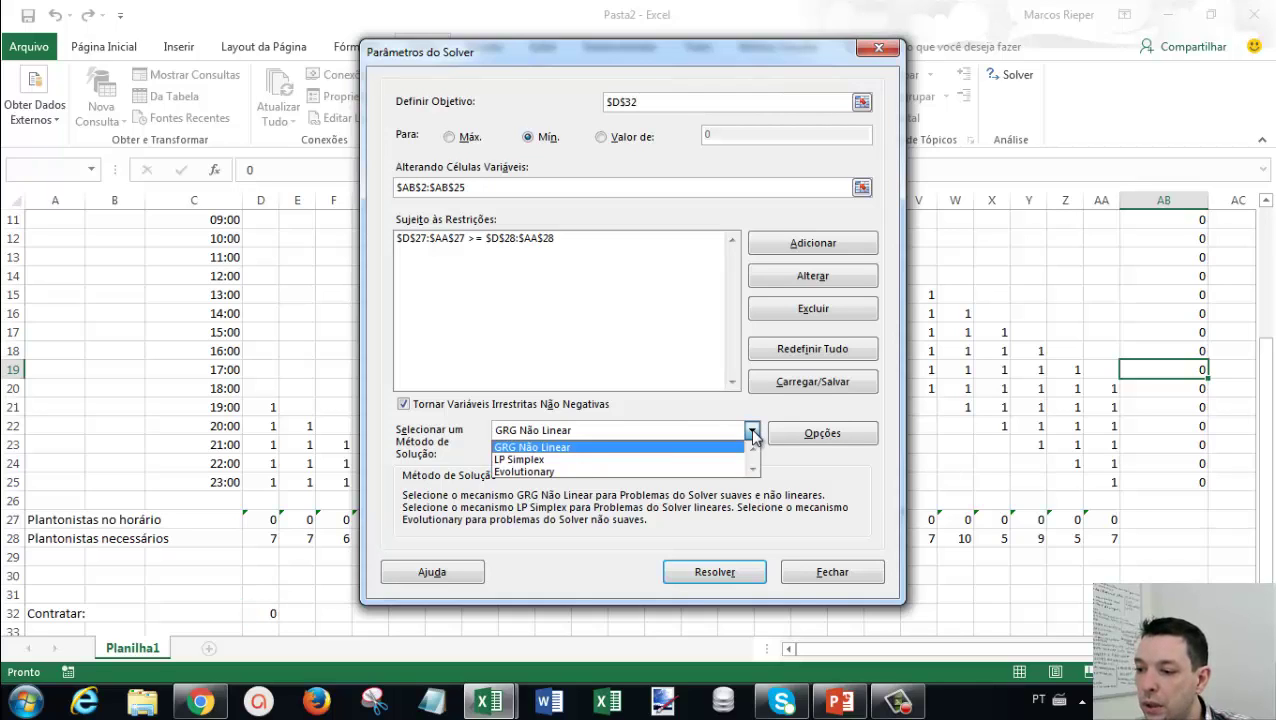
click(541, 460)
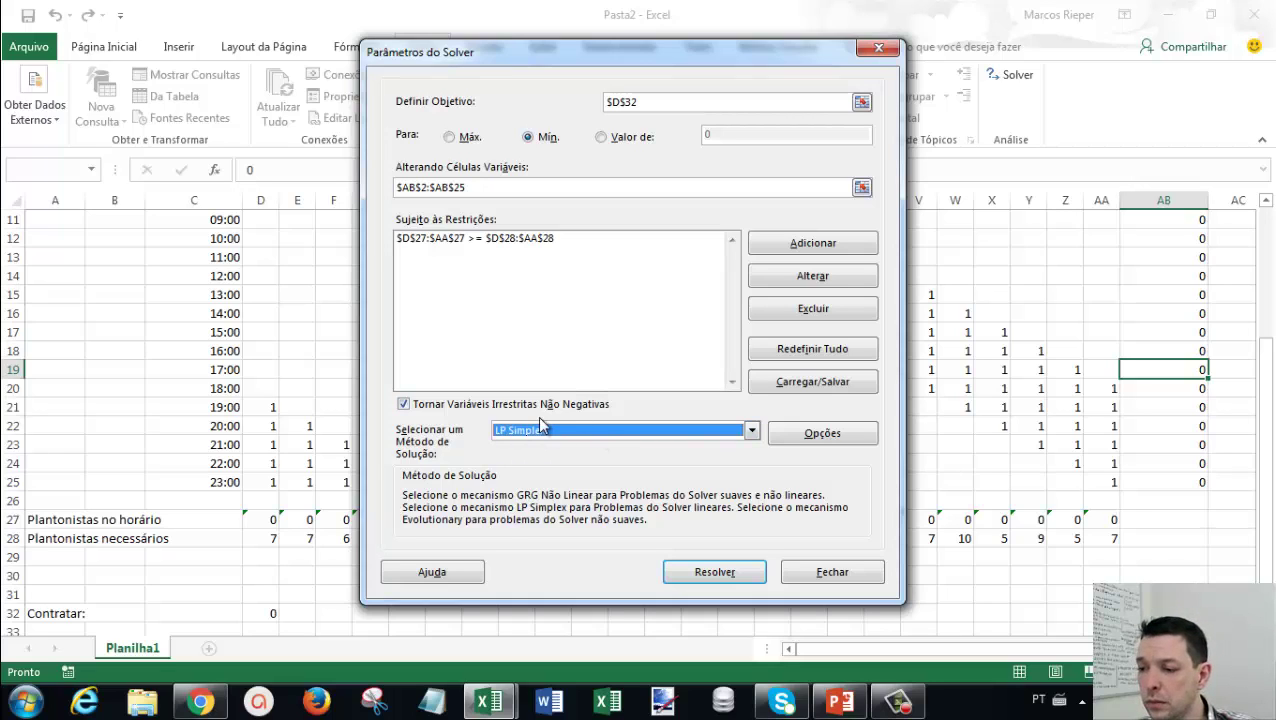
click(716, 571)
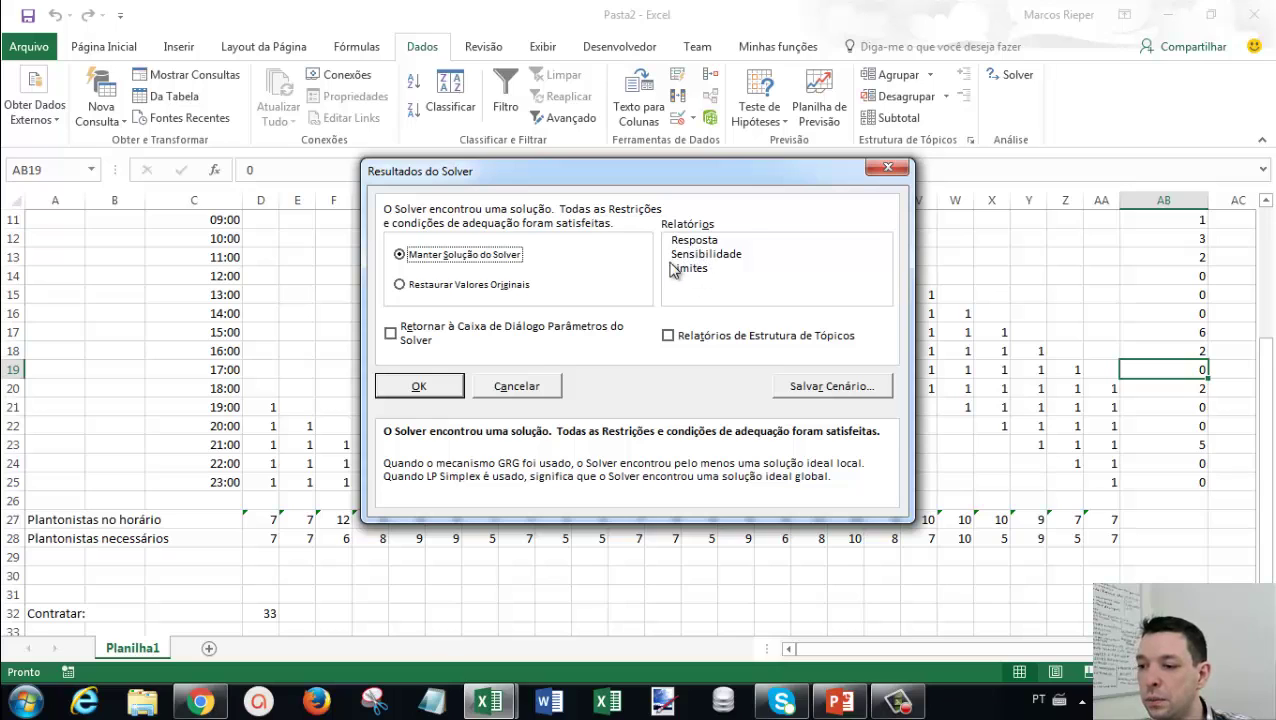
click(410, 388)
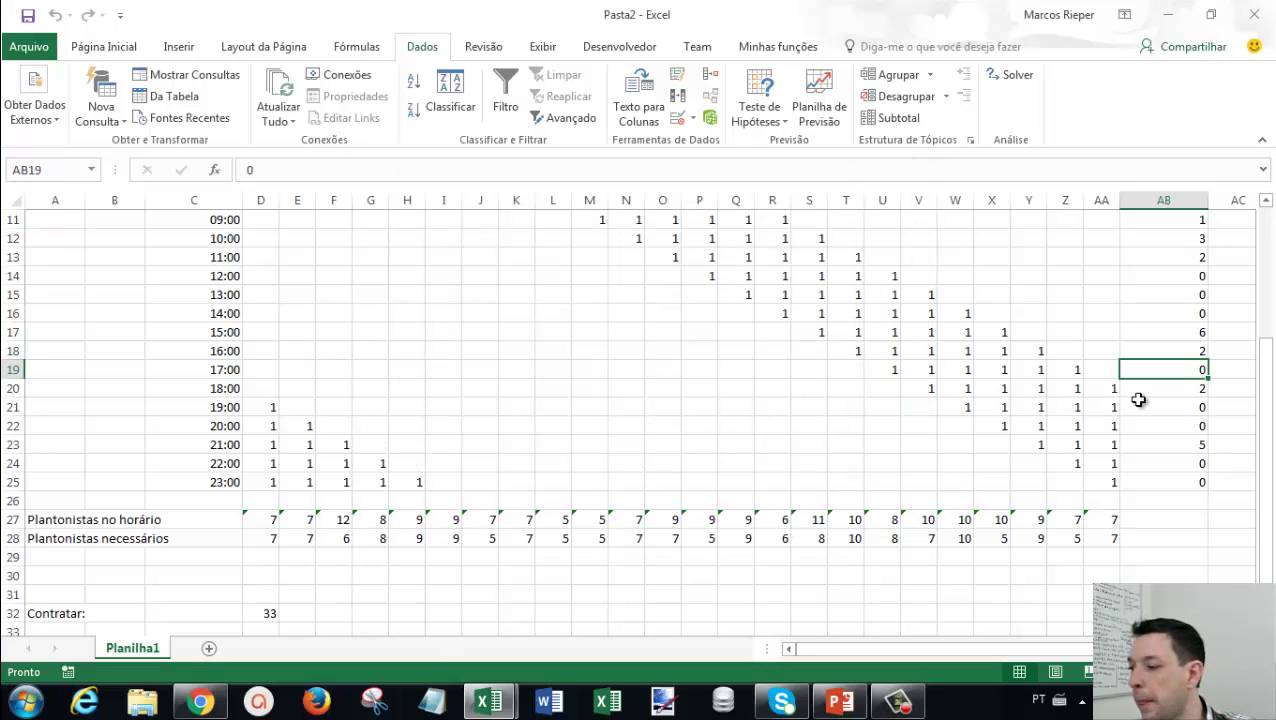
click(1140, 406)
scroll(1171, 480, up, 2)
scroll(1180, 440, up, 2)
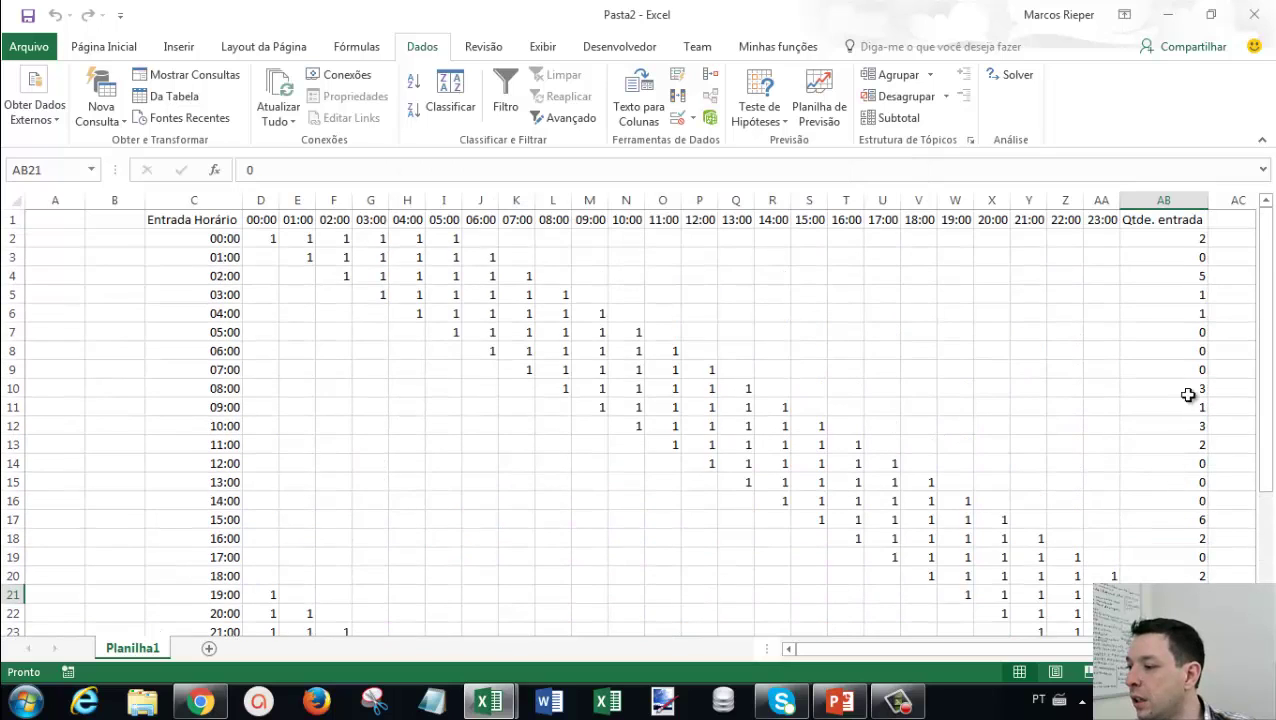
click(1170, 244)
drag(1167, 306, 1175, 594)
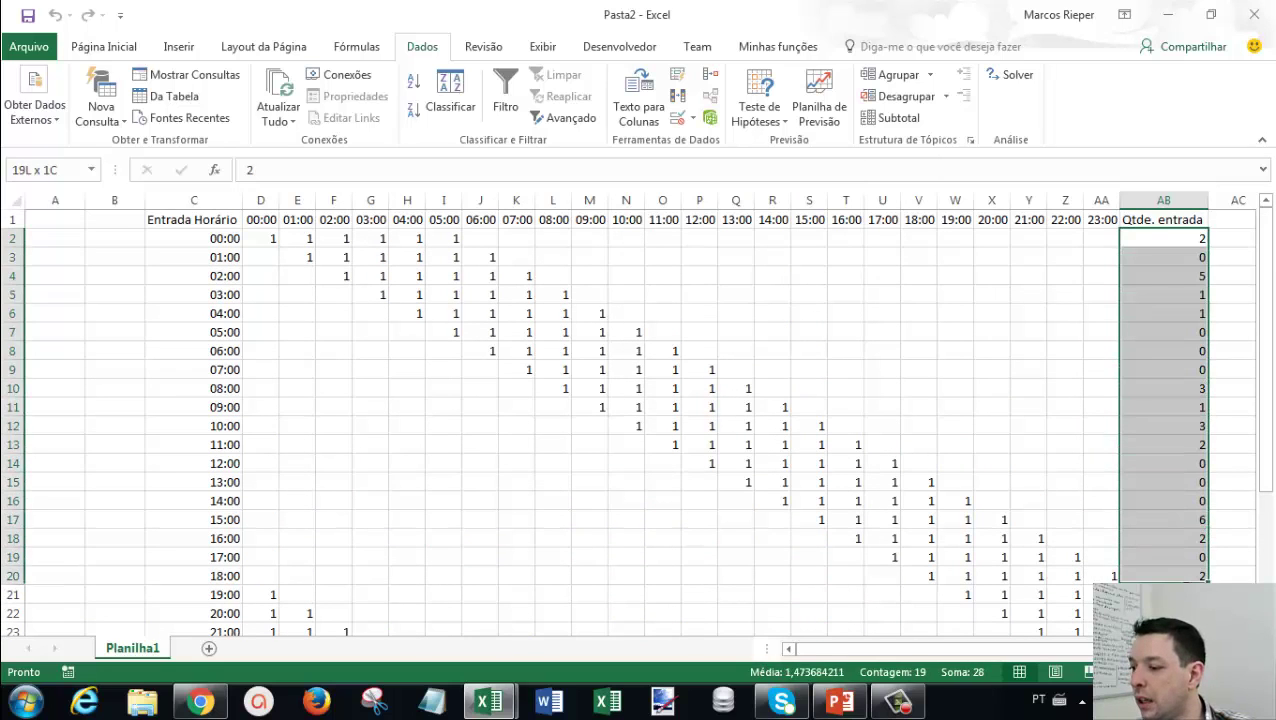
scroll(1180, 560, down, 2)
drag(1173, 552, 1125, 548)
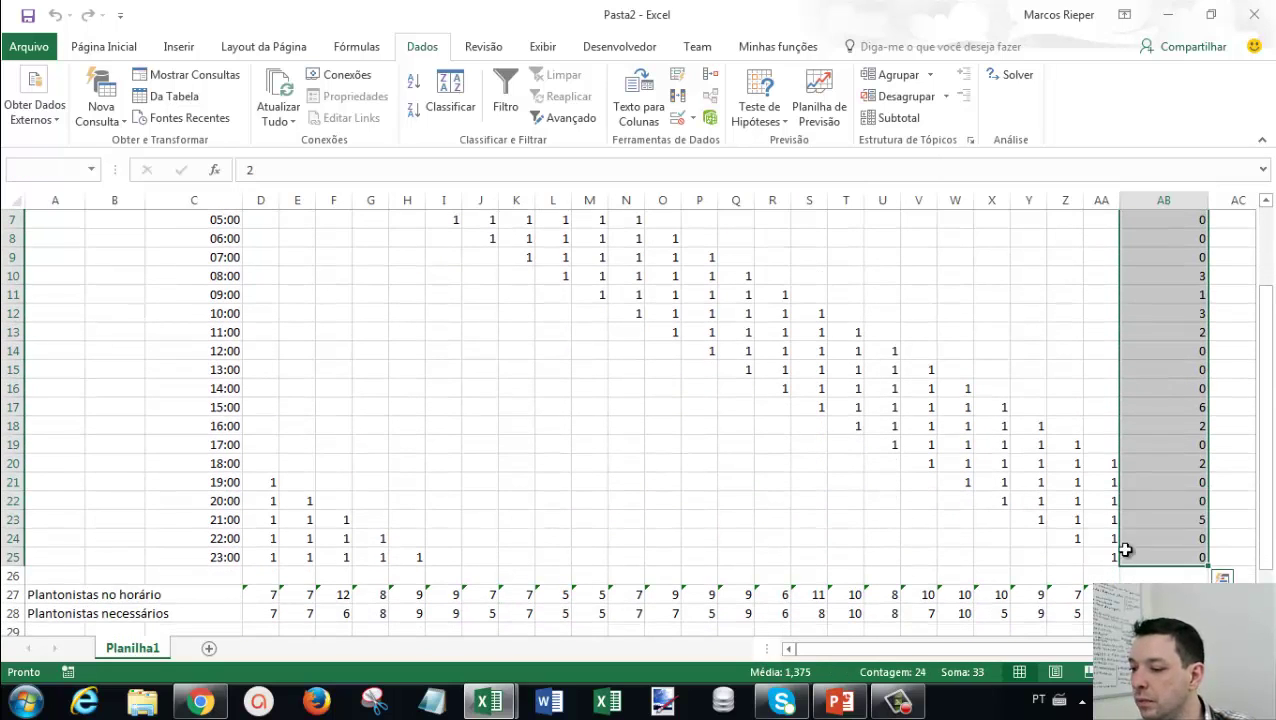
scroll(1125, 548, down, 3)
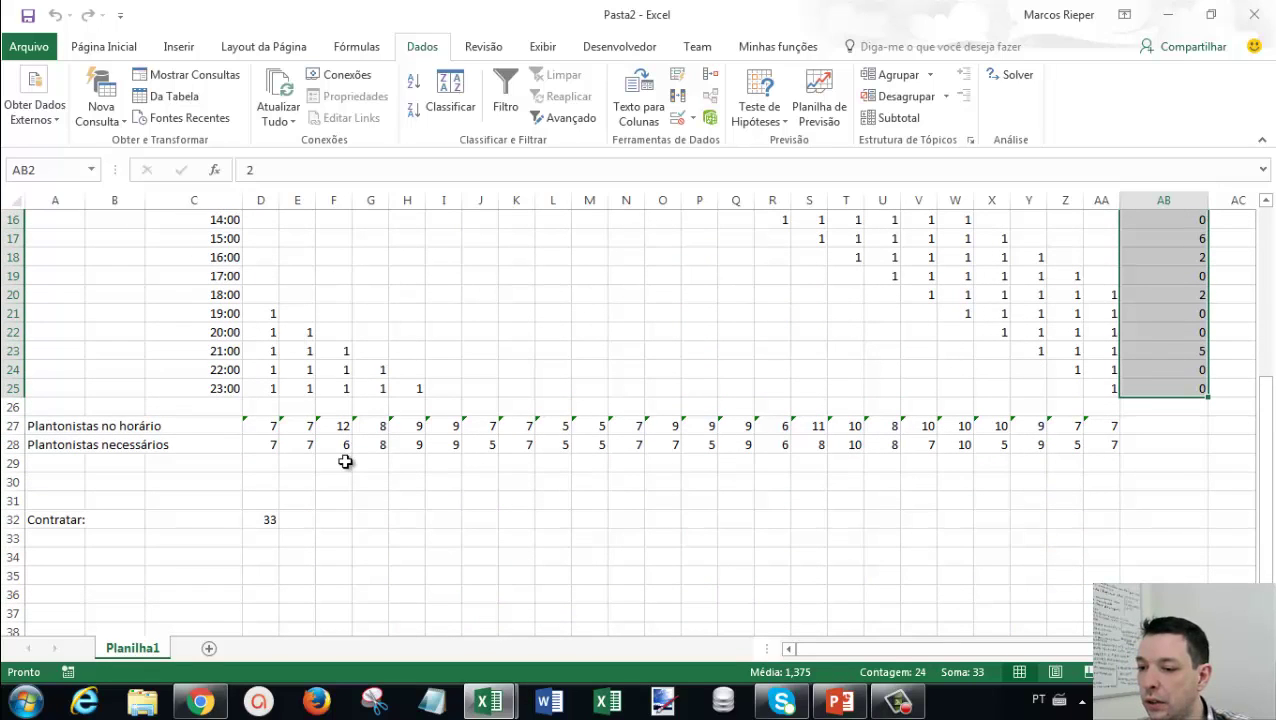
mouse_move(264, 431)
mouse_down()
mouse_move(351, 447)
mouse_move(340, 438)
mouse_up()
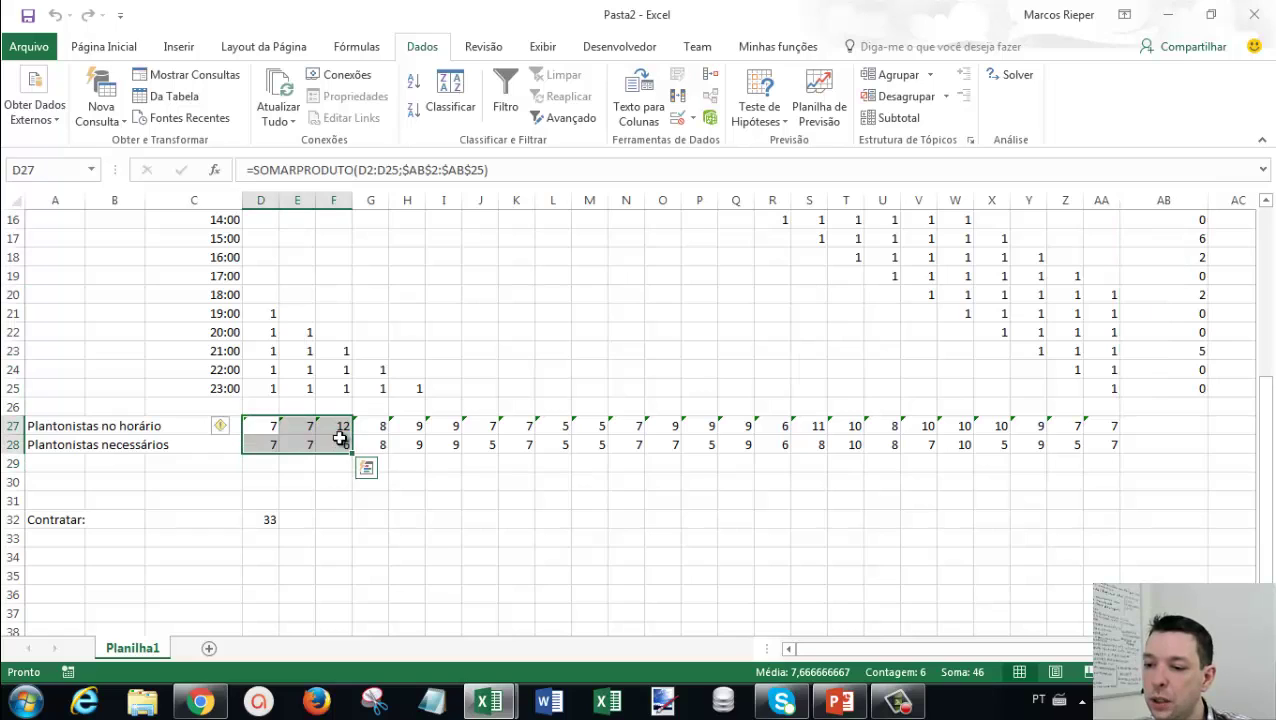
click(342, 447)
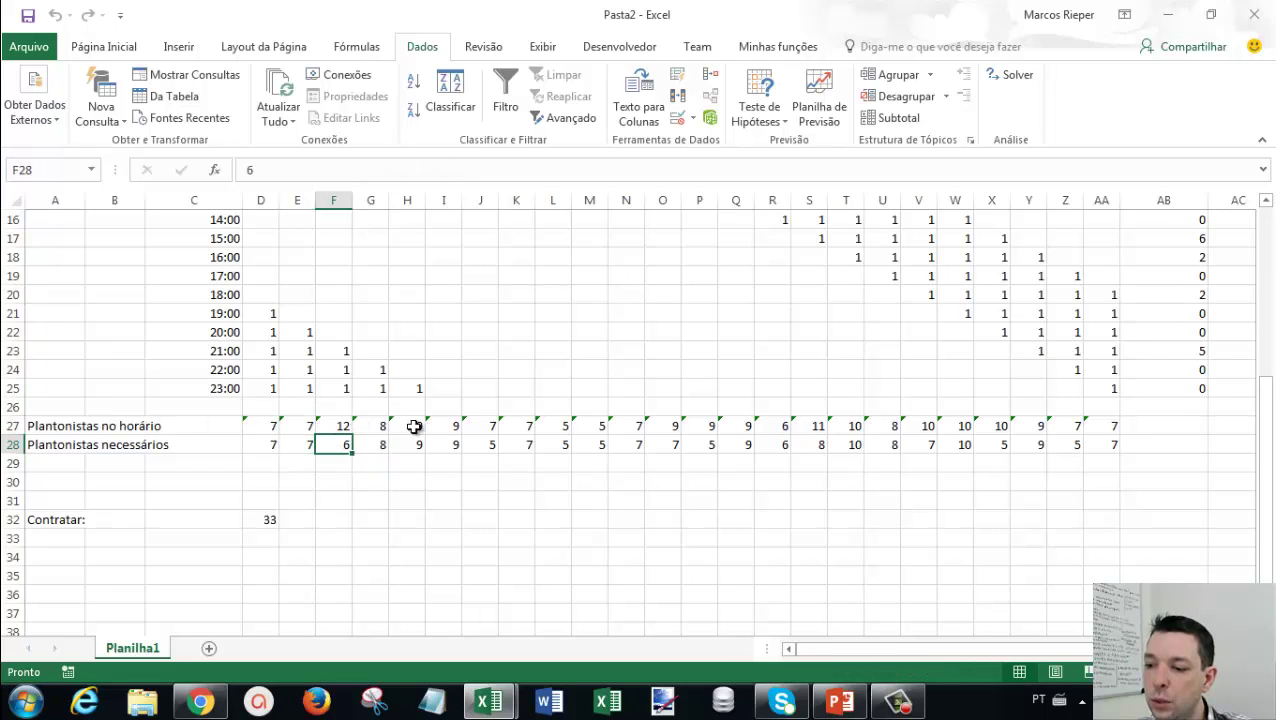
drag(342, 447, 815, 447)
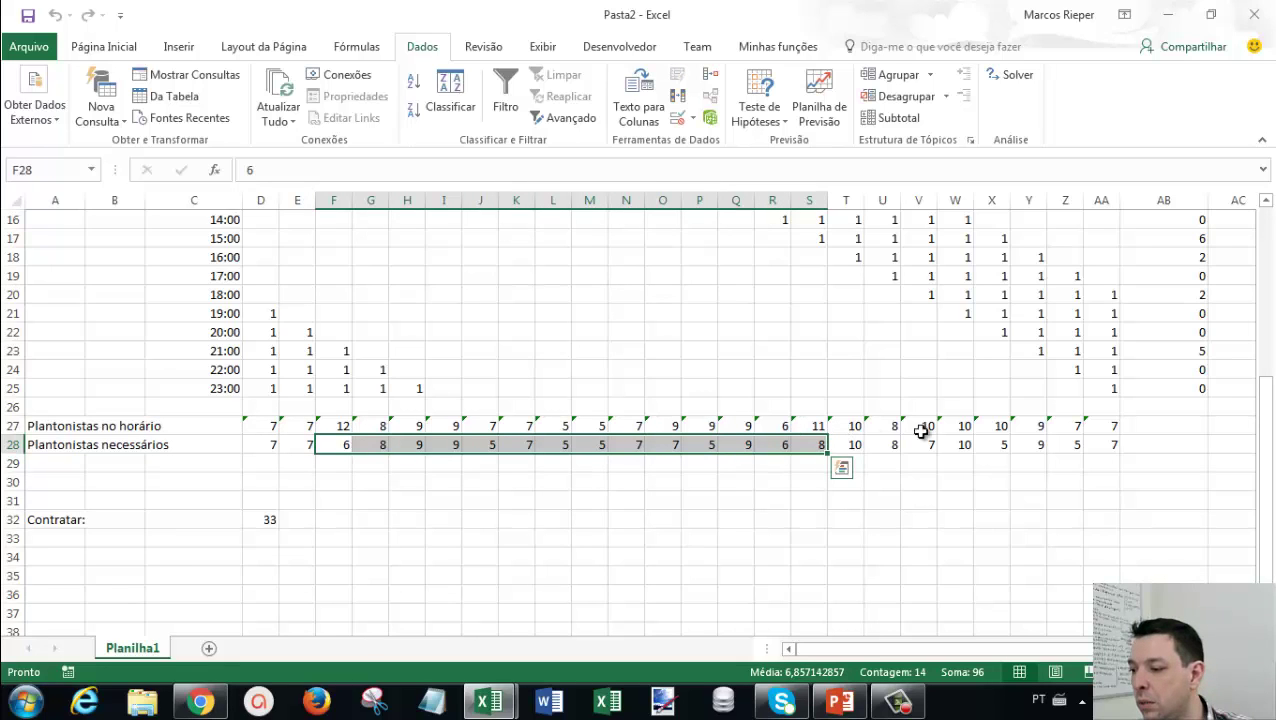
drag(1113, 432, 305, 432)
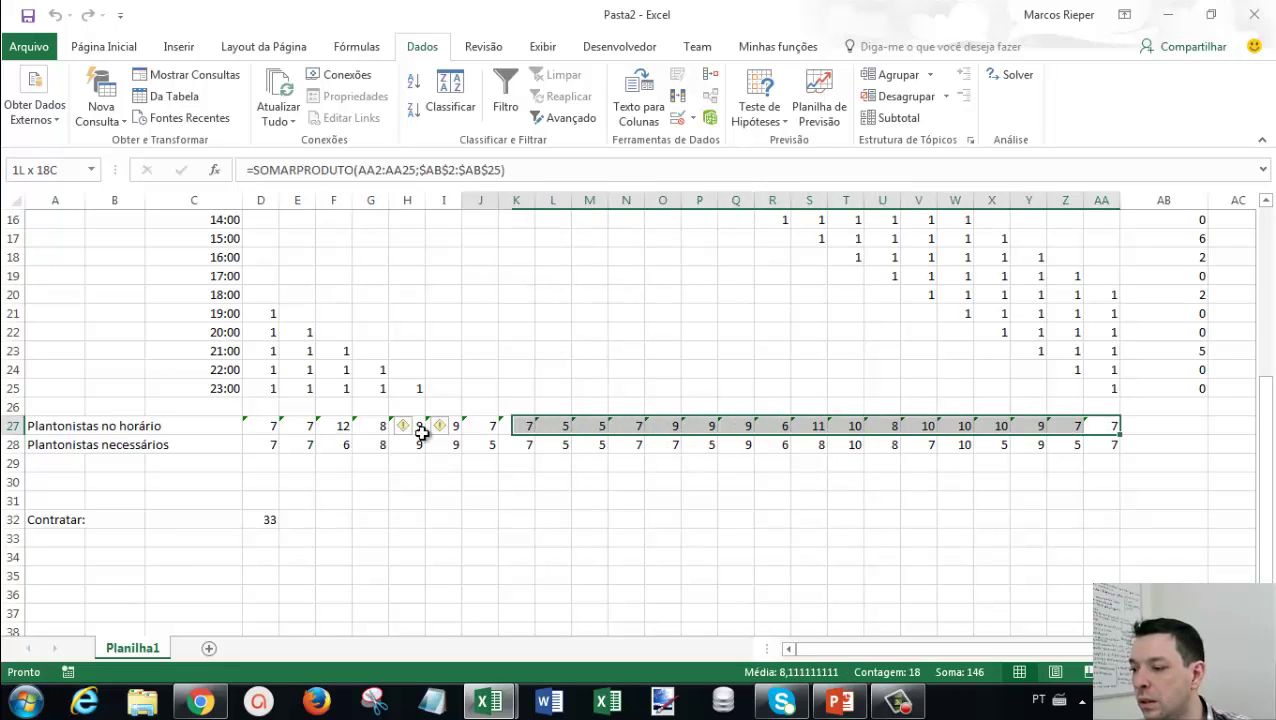
drag(305, 432, 265, 427)
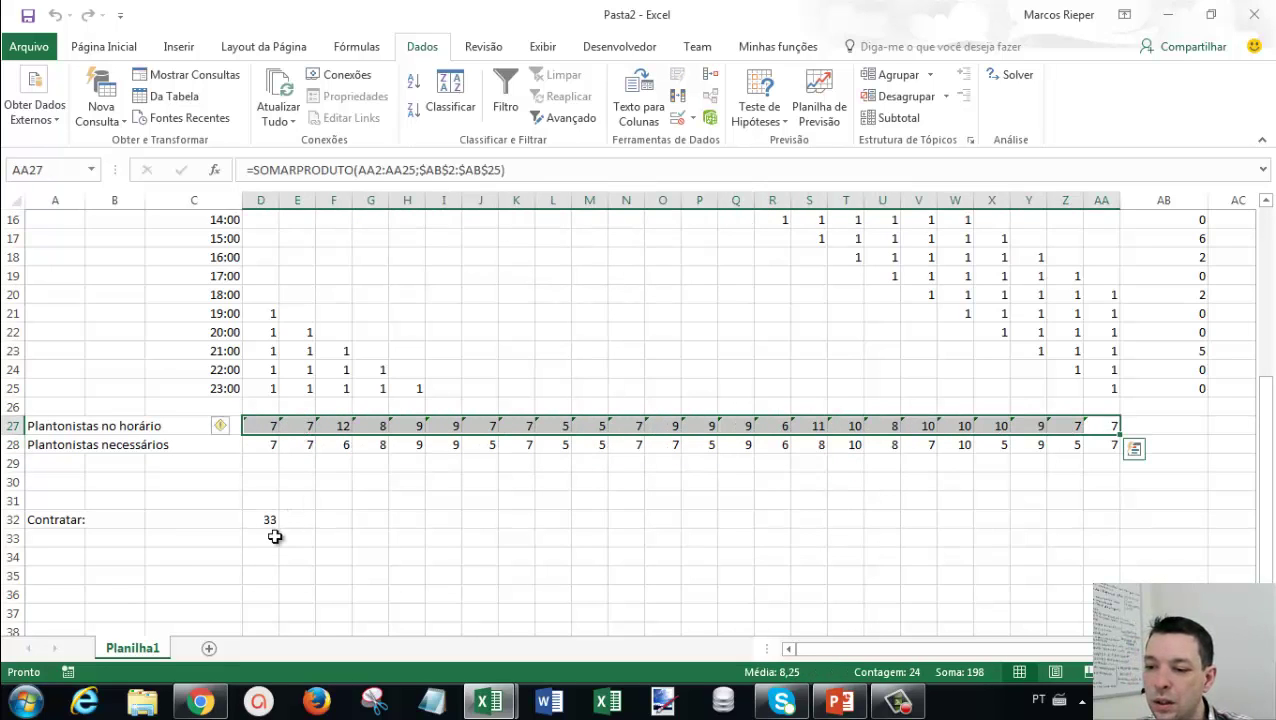
click(263, 521)
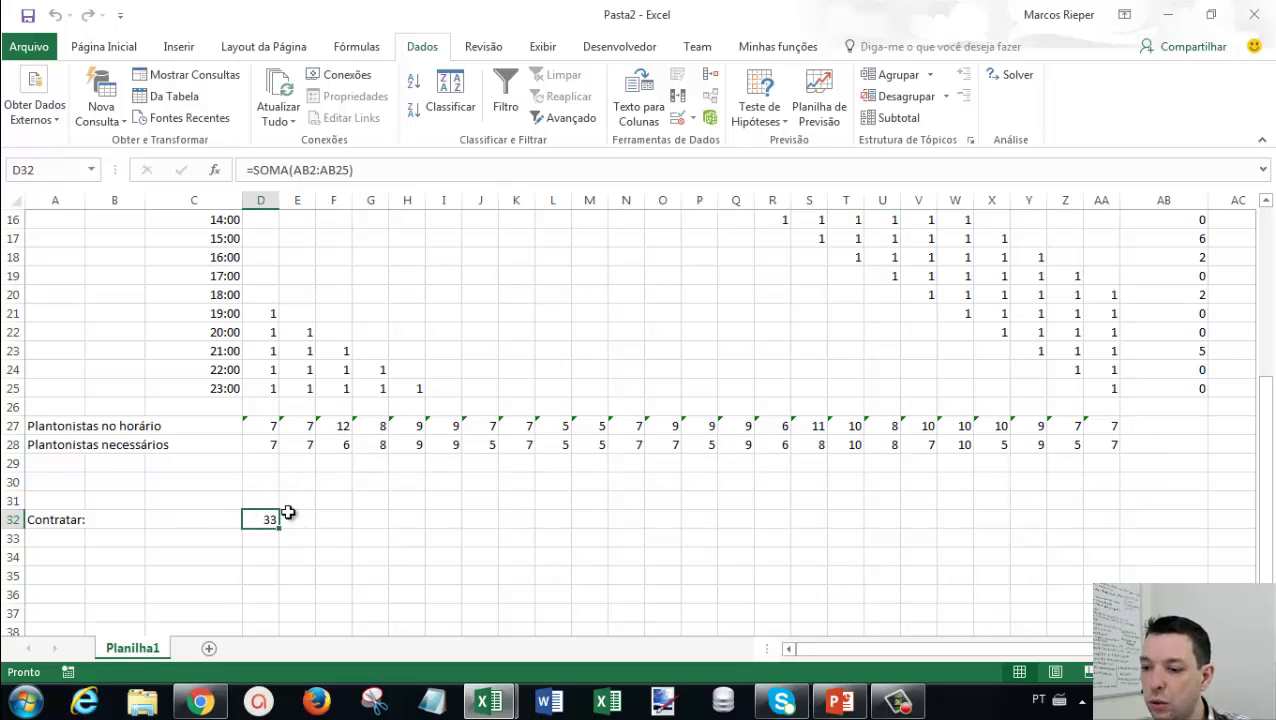
scroll(805, 576, up, 1)
scroll(805, 576, up, 3)
scroll(805, 576, up, 2)
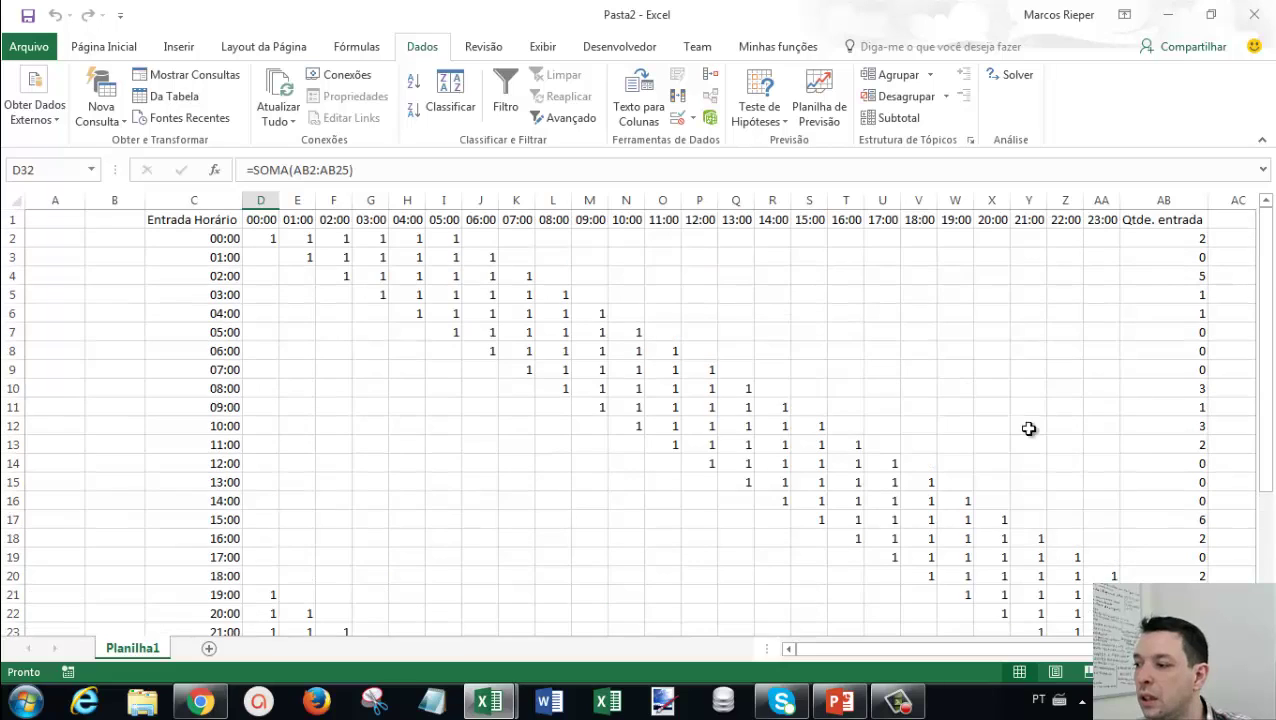
mouse_move(1160, 238)
mouse_down()
mouse_move(365, 263)
mouse_move(205, 239)
mouse_up()
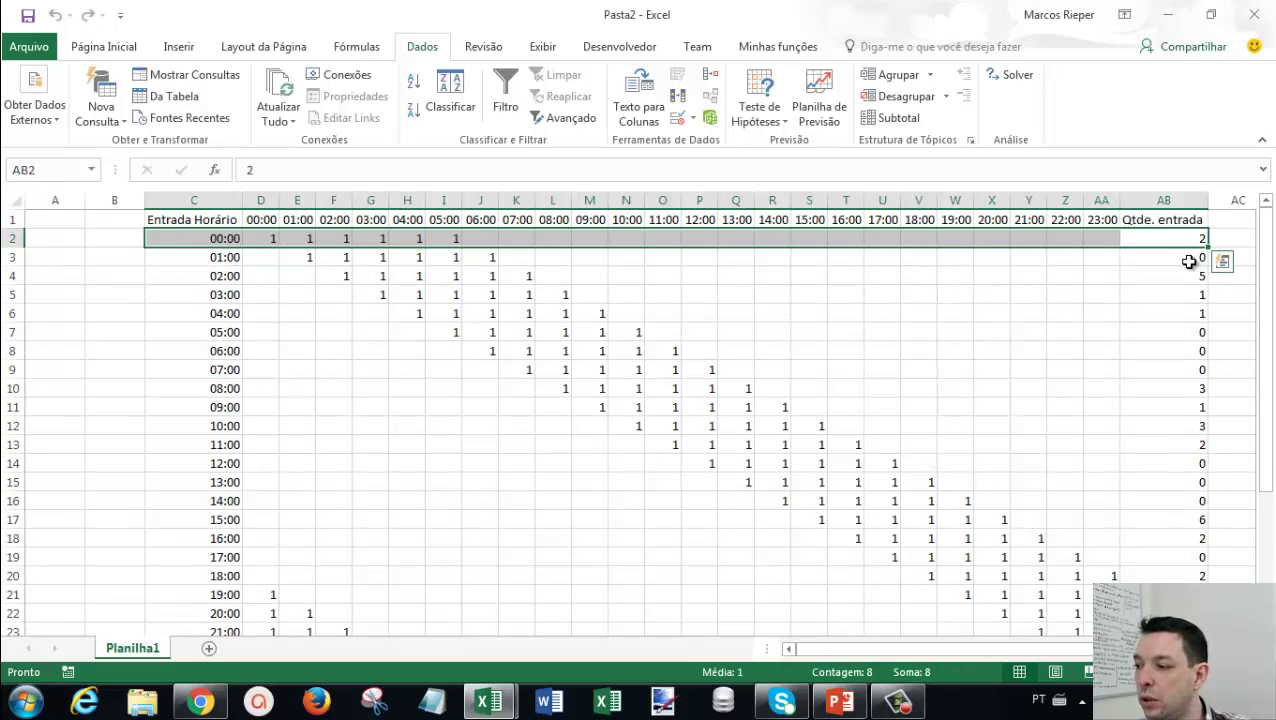
drag(1193, 257, 180, 257)
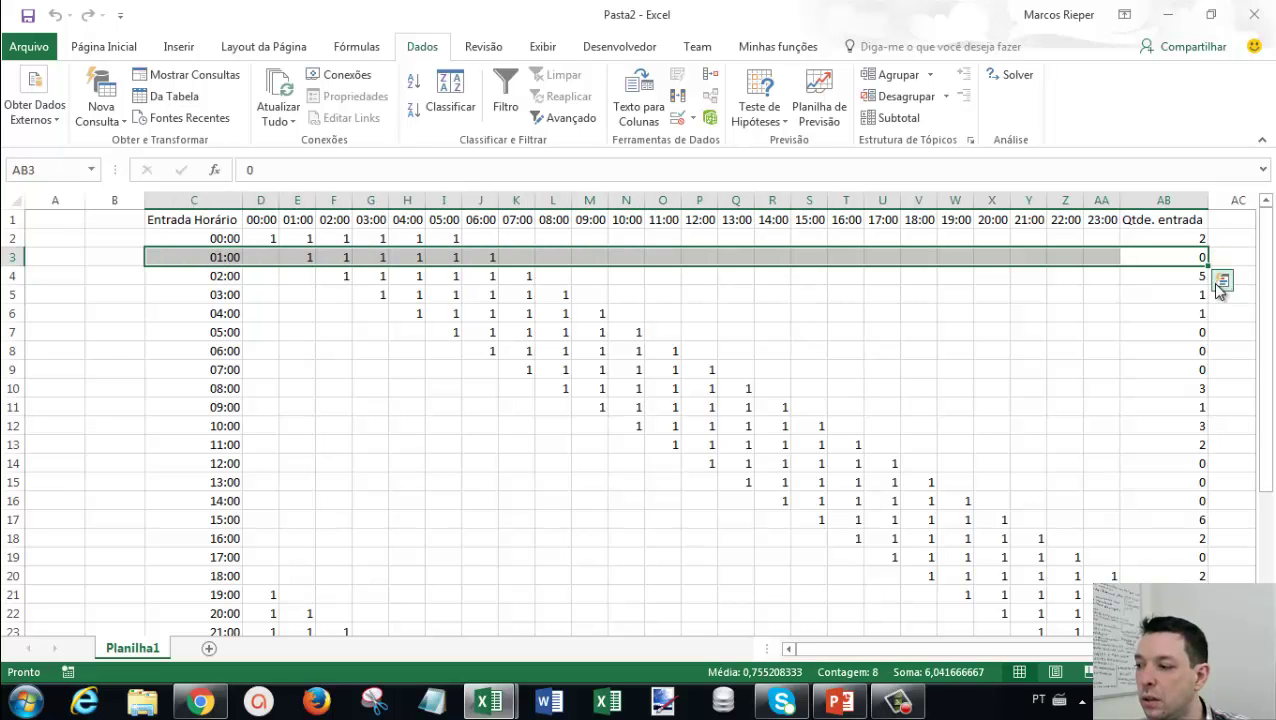
drag(1195, 276, 233, 273)
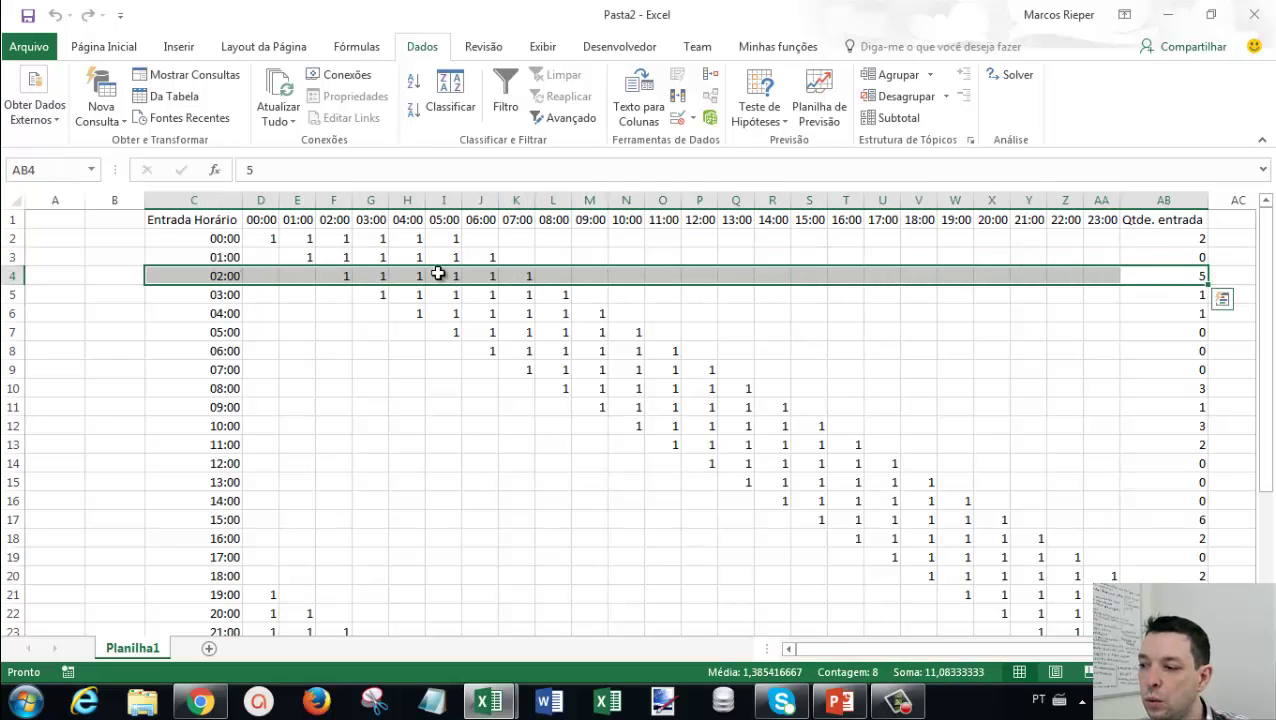
drag(1165, 292, 214, 290)
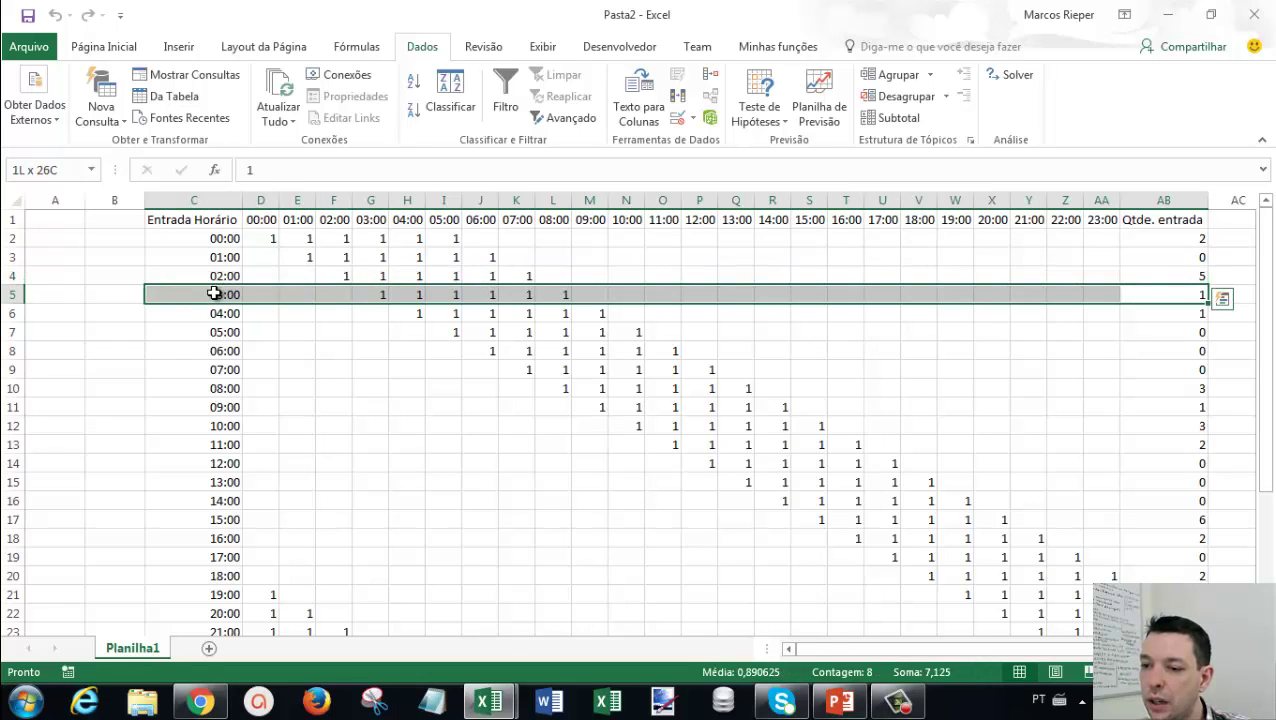
scroll(635, 420, down, 2)
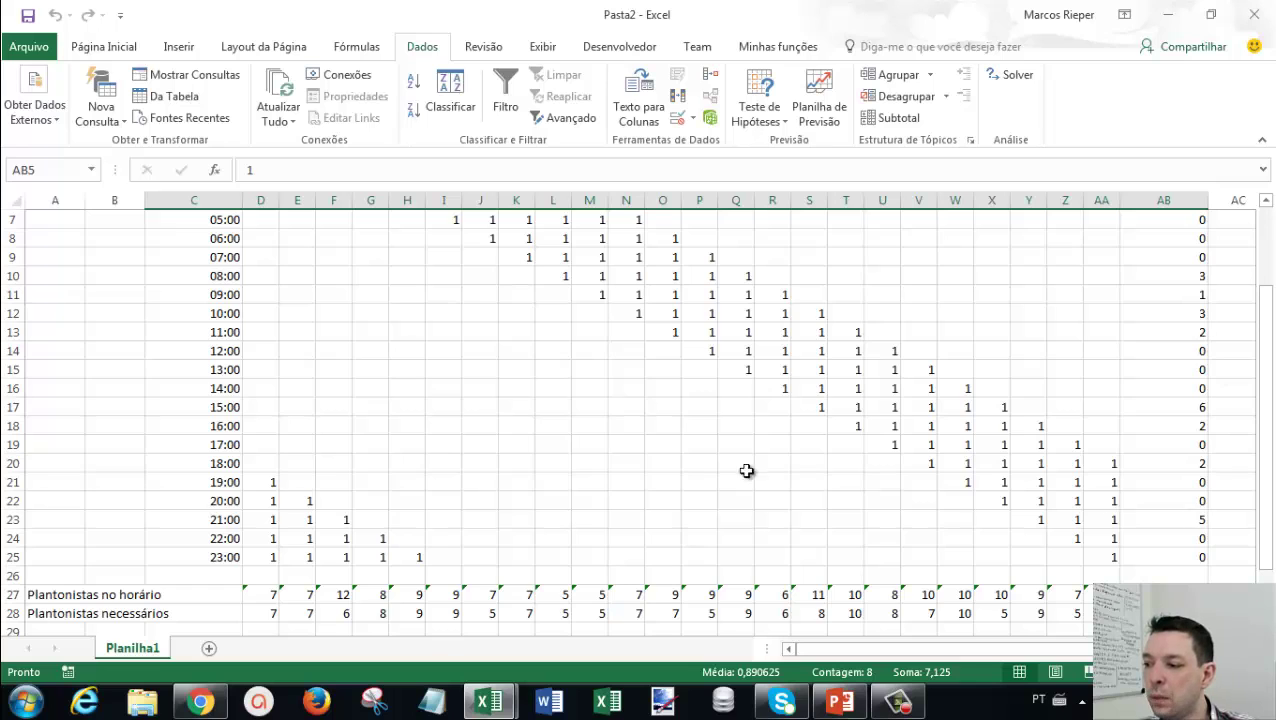
scroll(600, 506, down, 2)
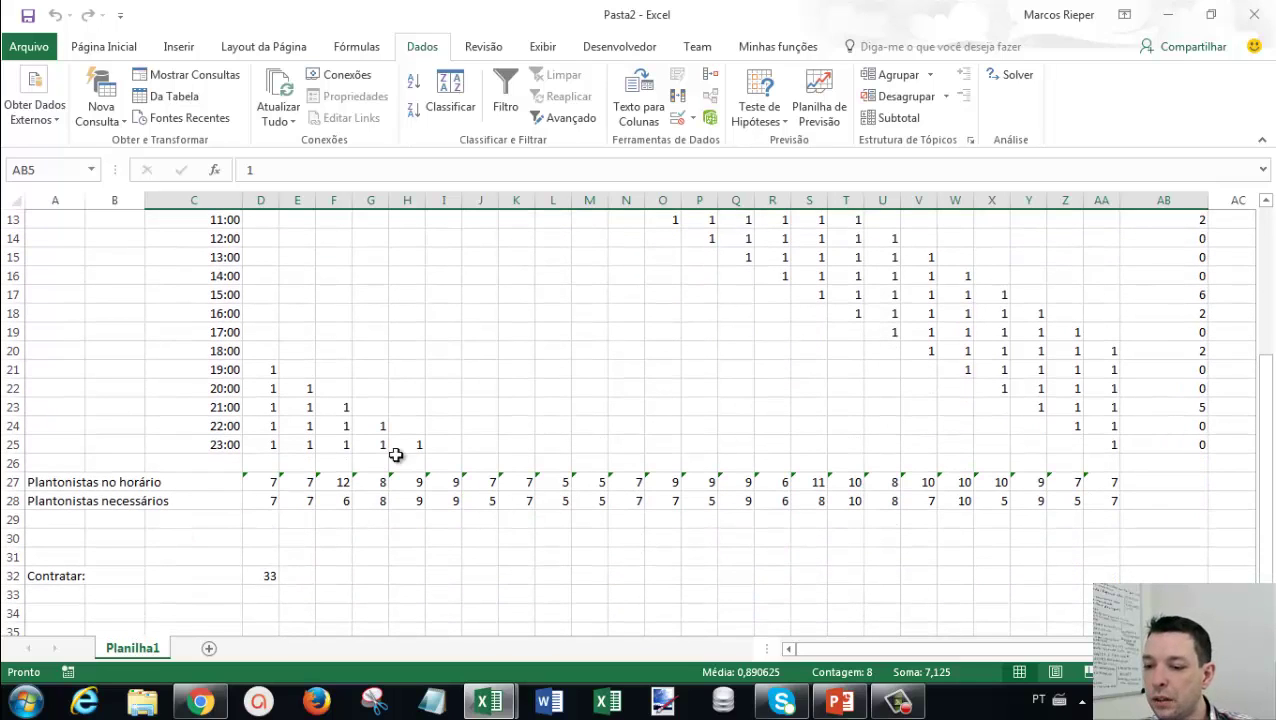
click(407, 387)
drag(266, 443, 1094, 168)
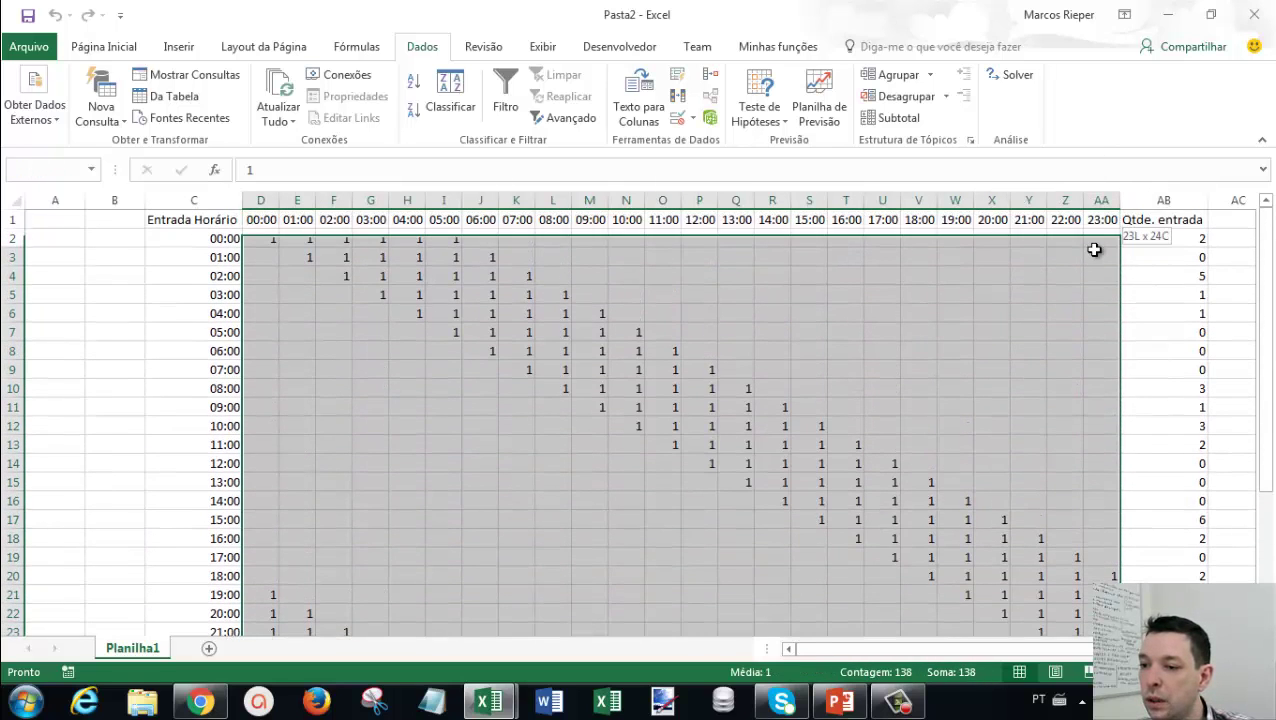
Start a new conditional formatting rule for grid cells equal to 1.
drag(1094, 168, 1095, 242)
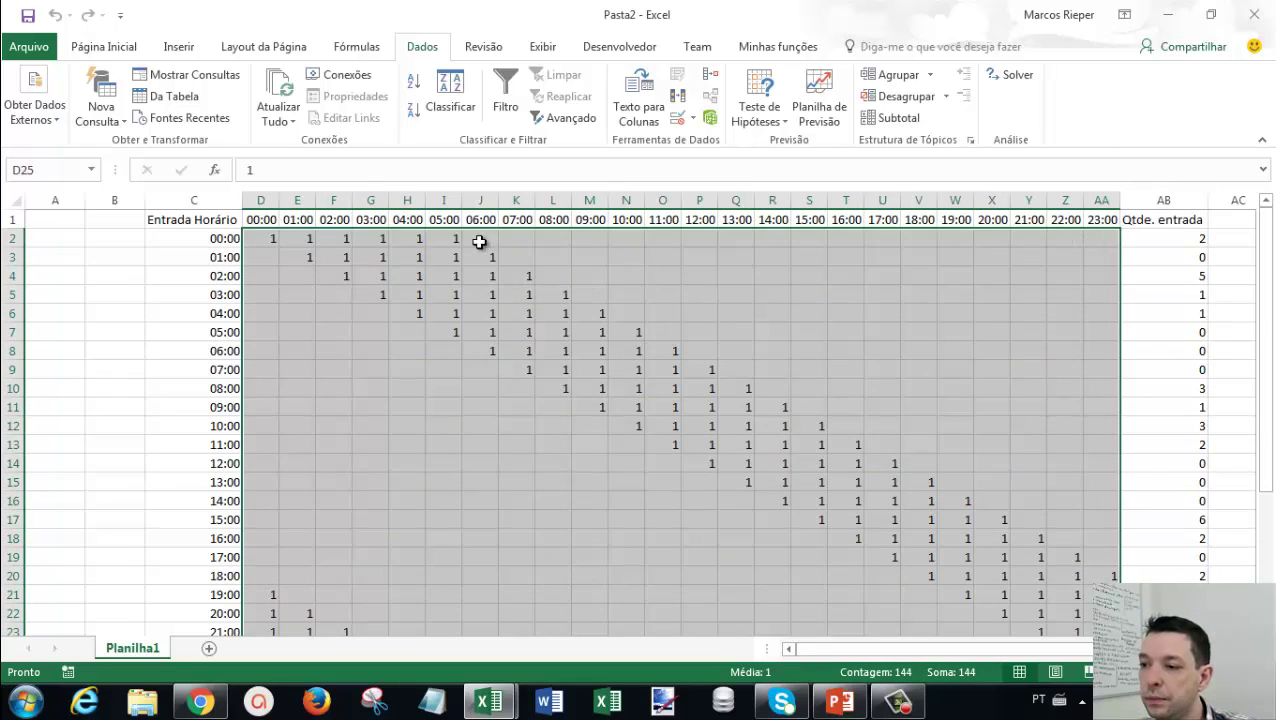
click(112, 47)
click(786, 117)
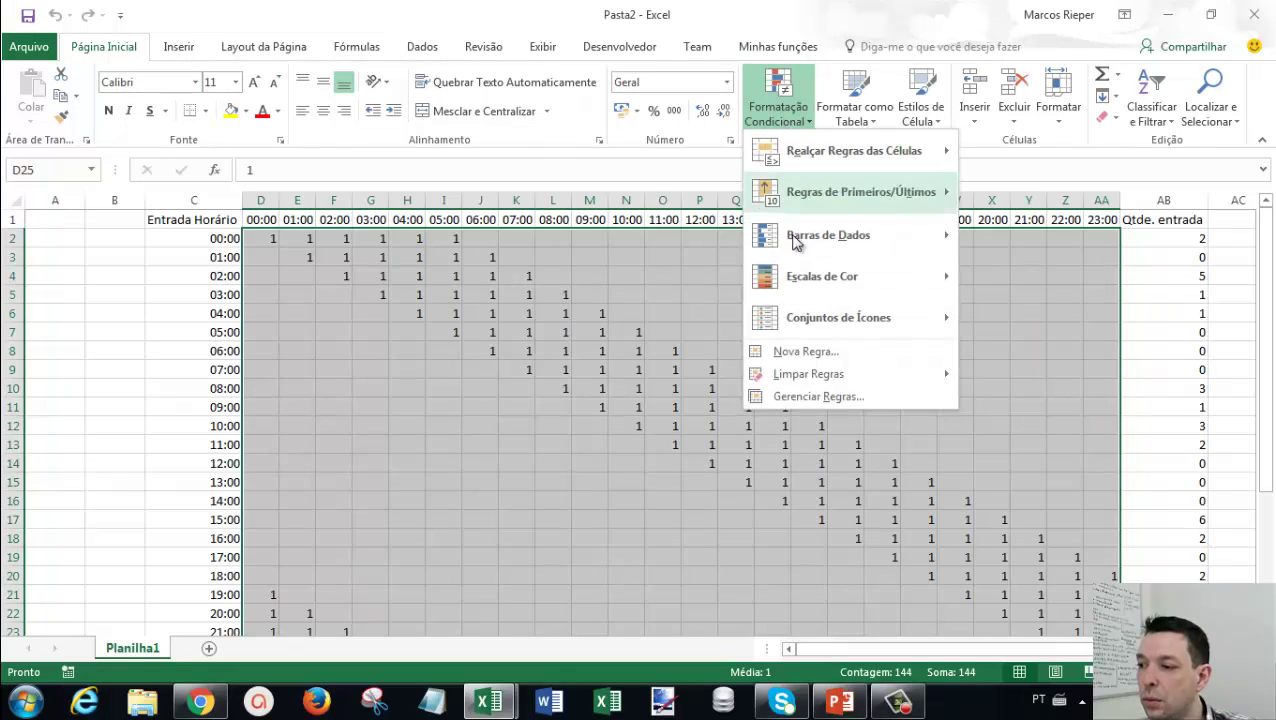
click(793, 347)
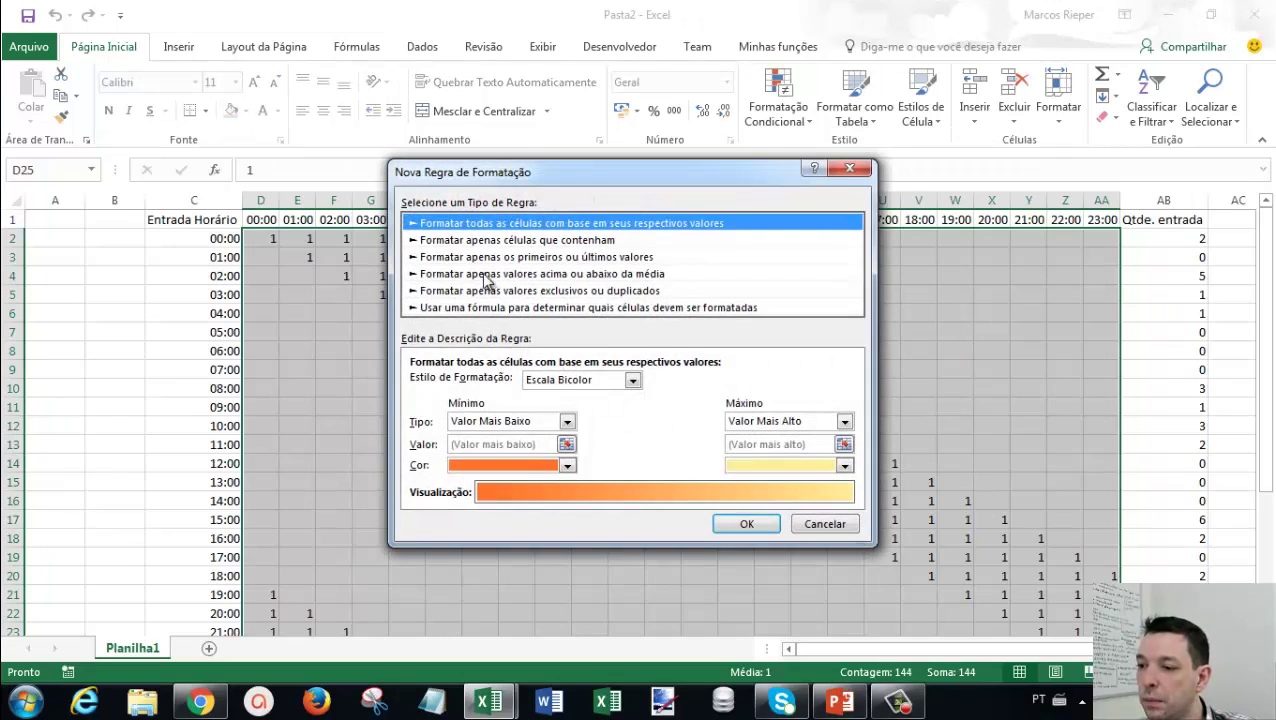
click(481, 242)
click(646, 382)
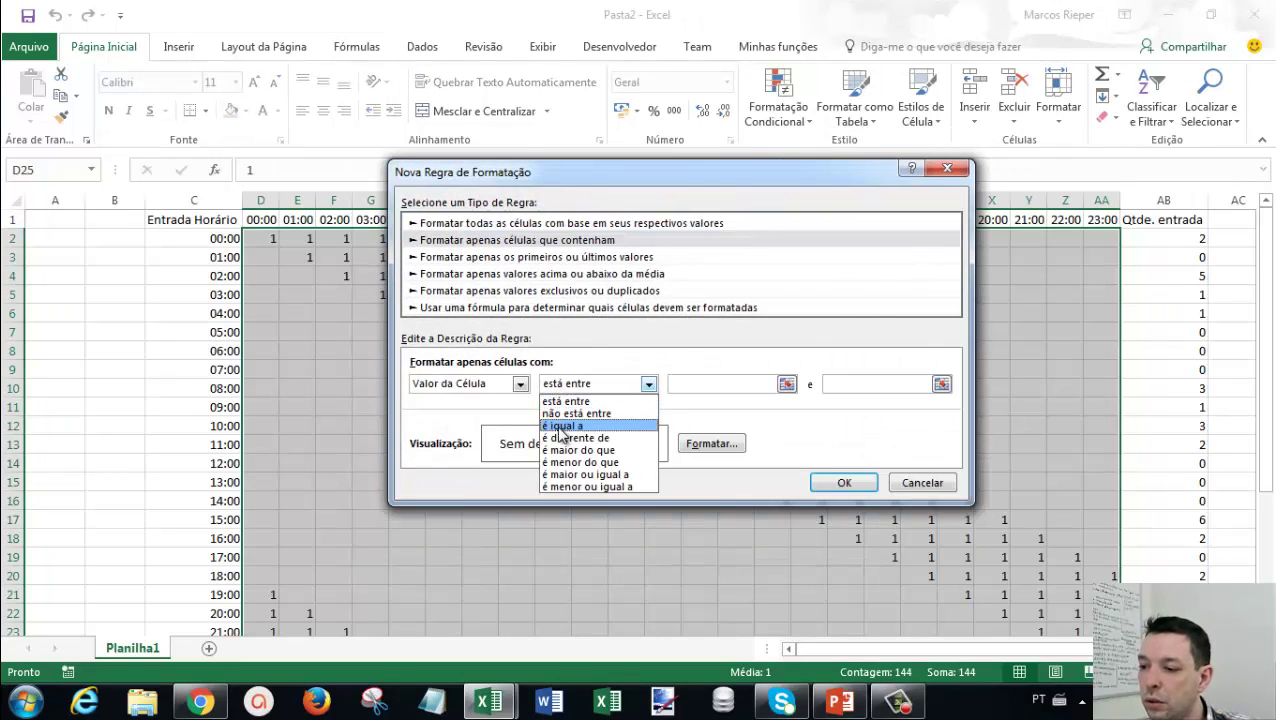
click(657, 397)
click(712, 383)
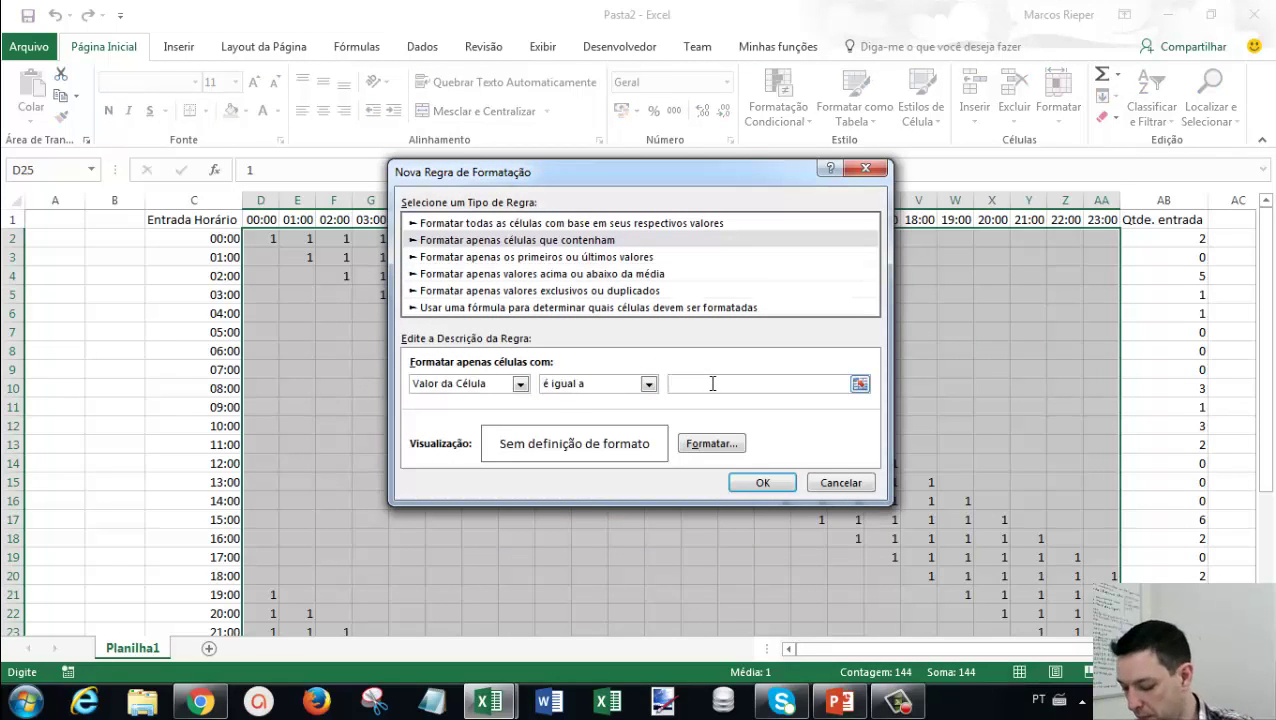
text(1)
Give matching cells a dark grey font and fill, and create the rule.
click(713, 445)
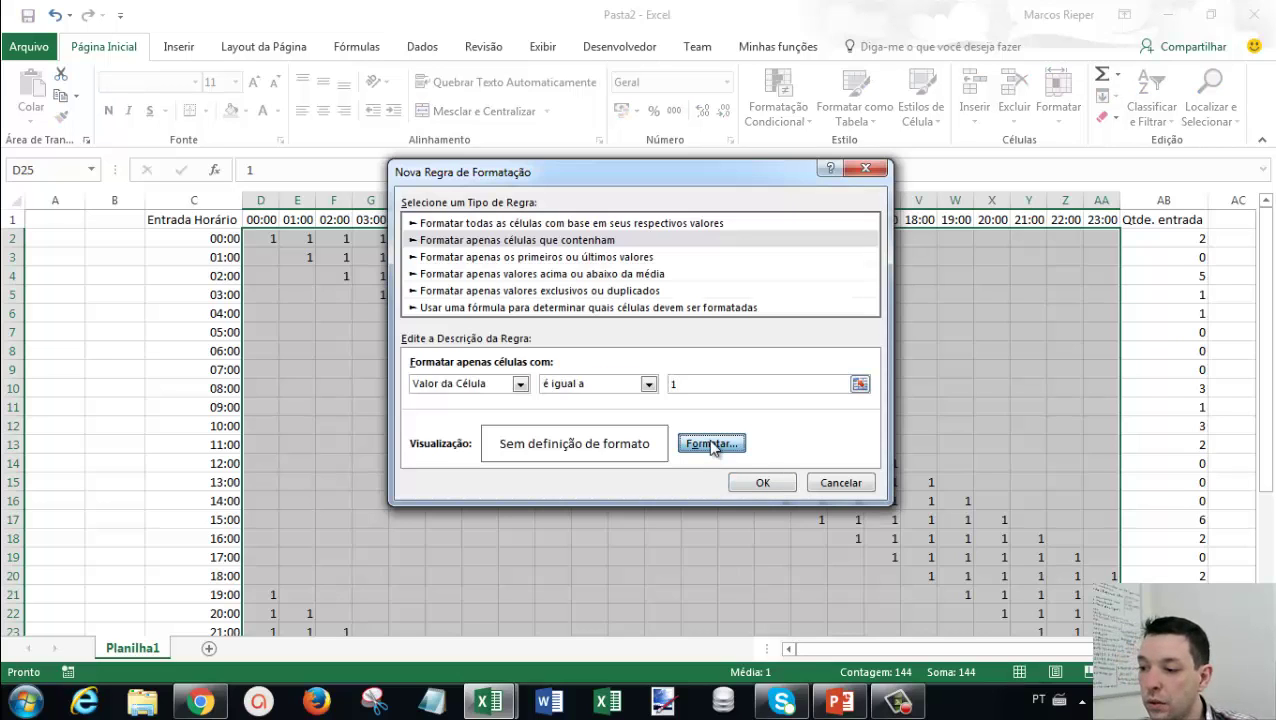
click(697, 292)
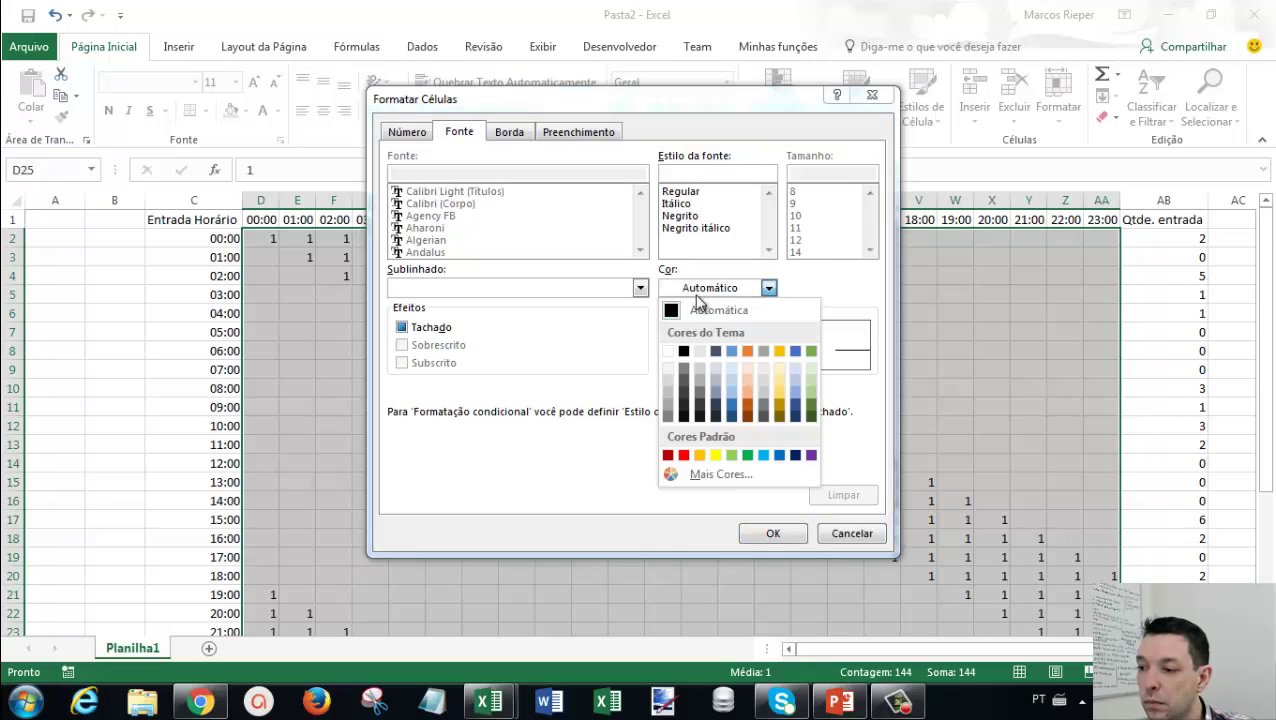
click(701, 392)
click(565, 137)
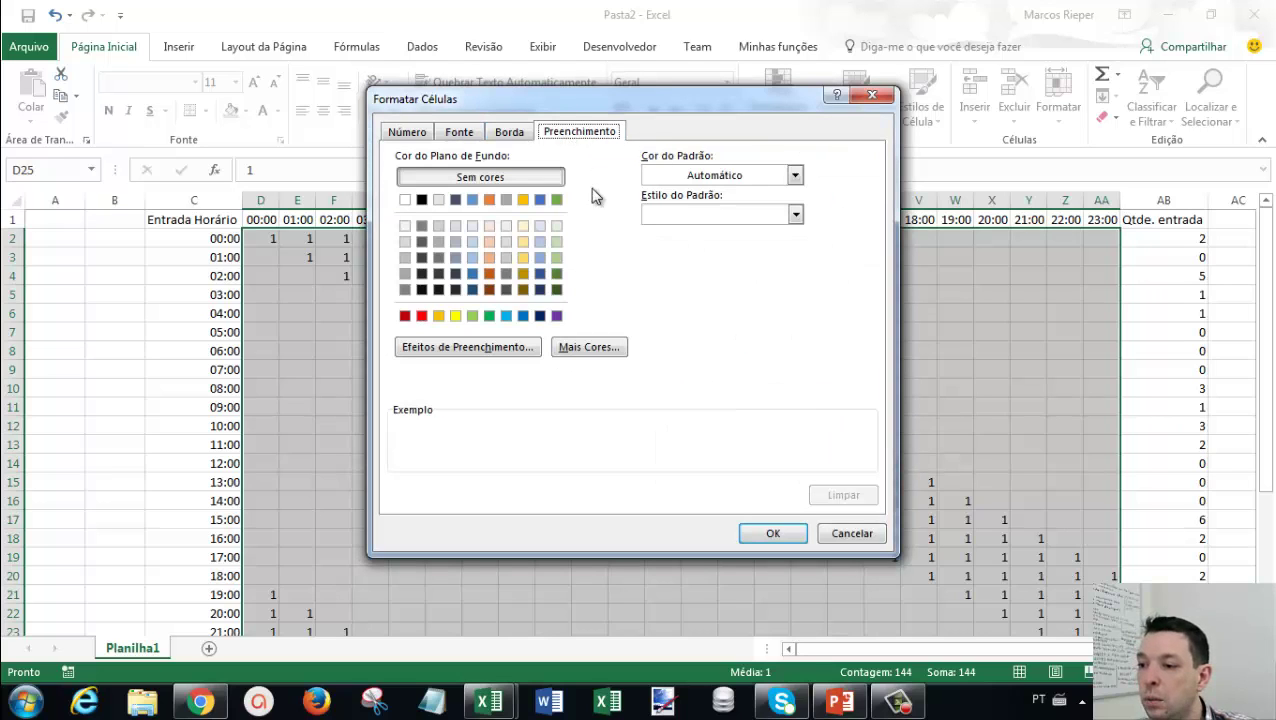
click(438, 257)
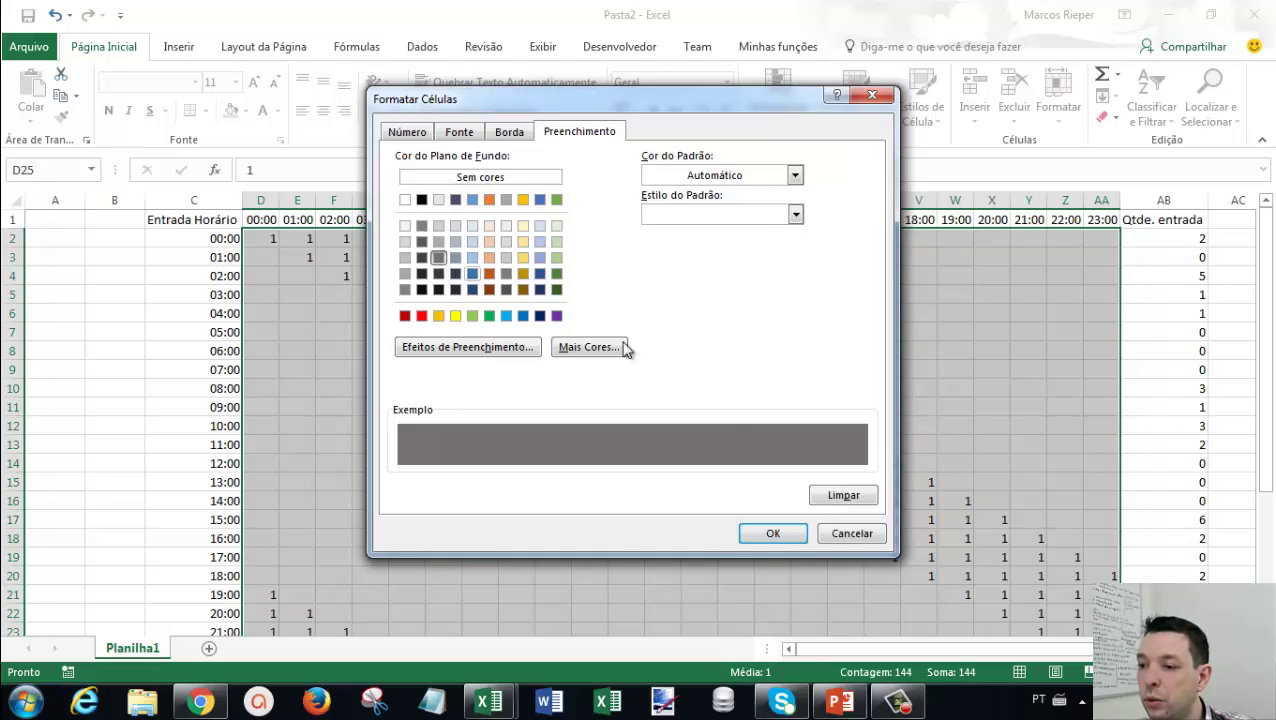
click(790, 531)
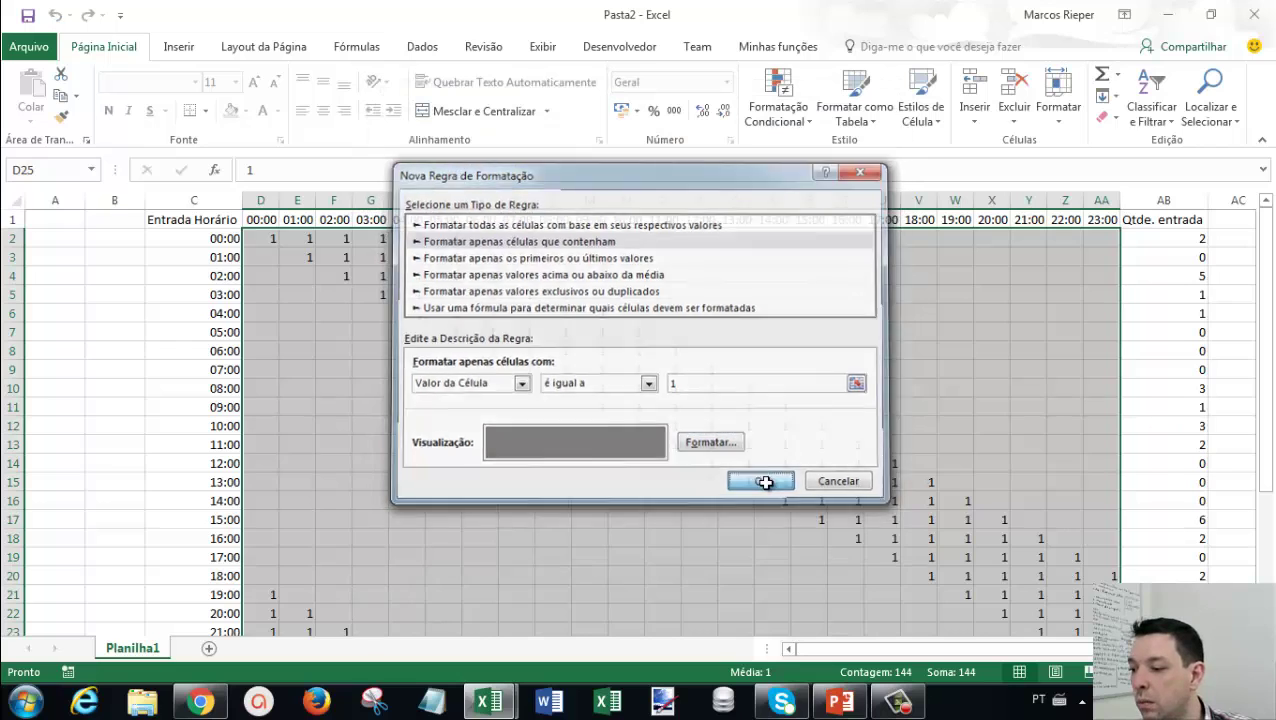
click(762, 481)
click(750, 433)
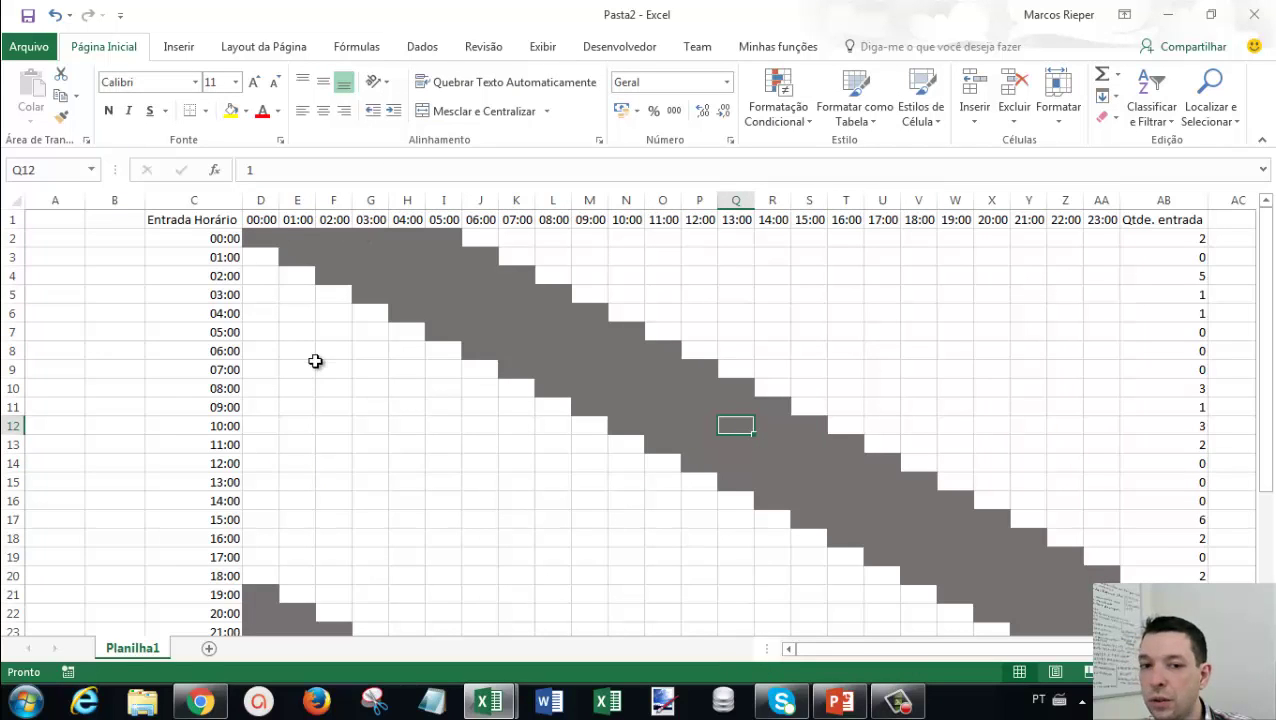
Give the selected schedule table grey outline and inner cell borders.
click(330, 332)
drag(188, 220, 1054, 515)
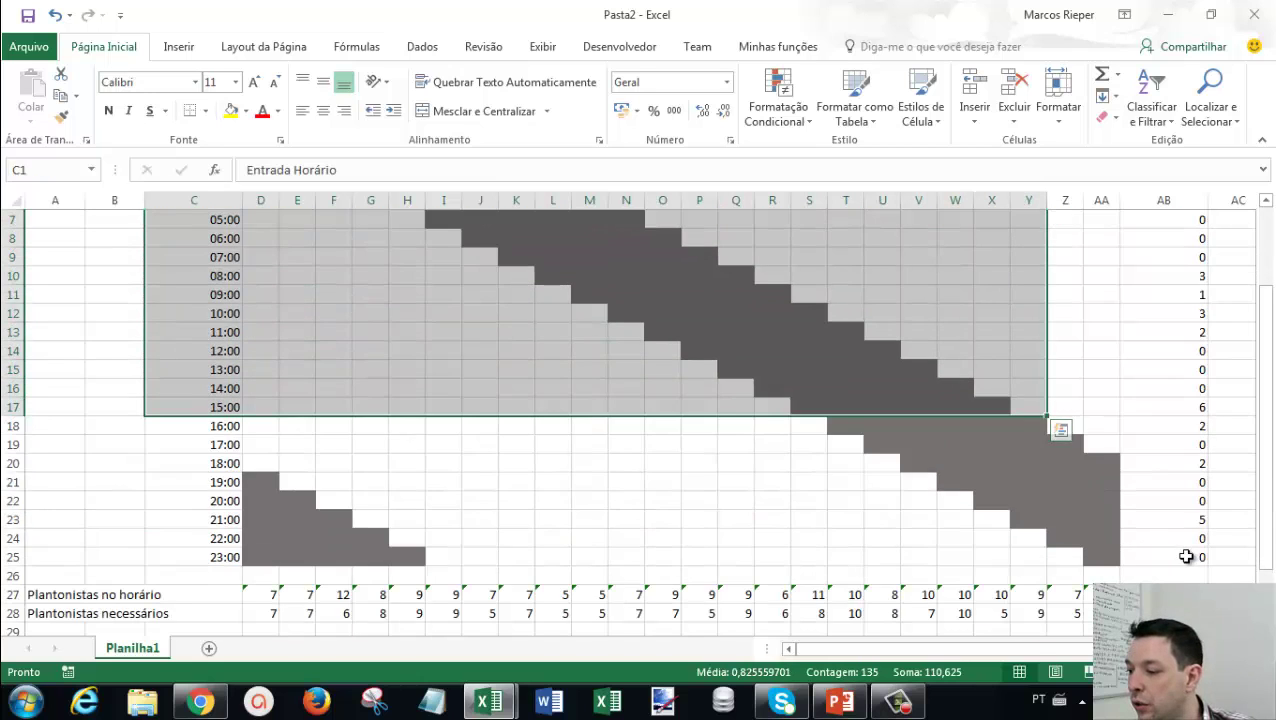
drag(1054, 515, 1182, 557)
right_click(491, 317)
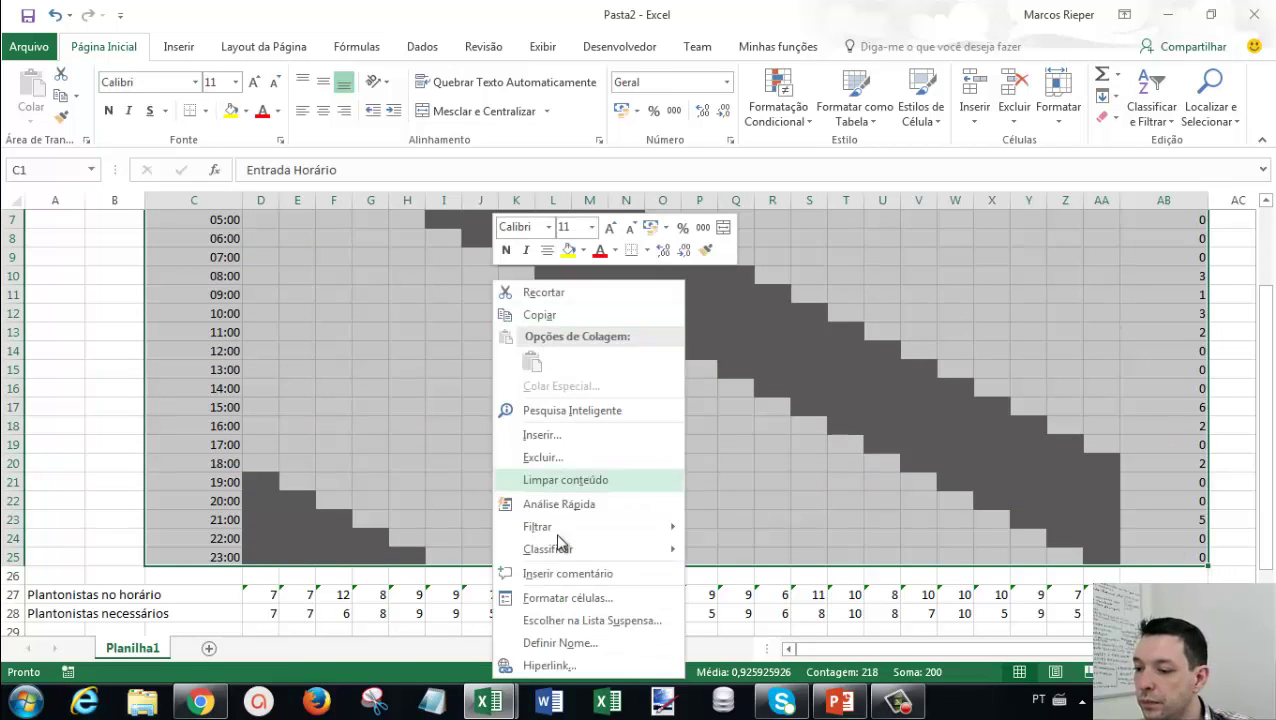
click(565, 598)
click(513, 288)
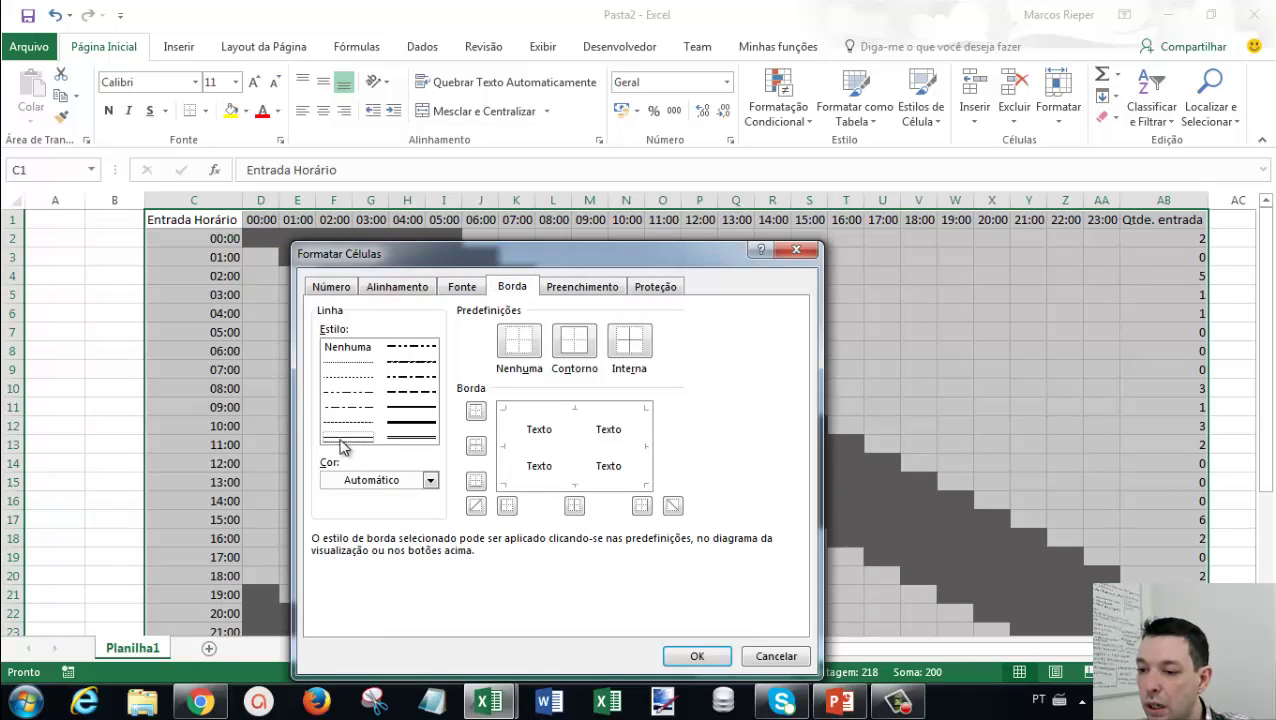
click(429, 480)
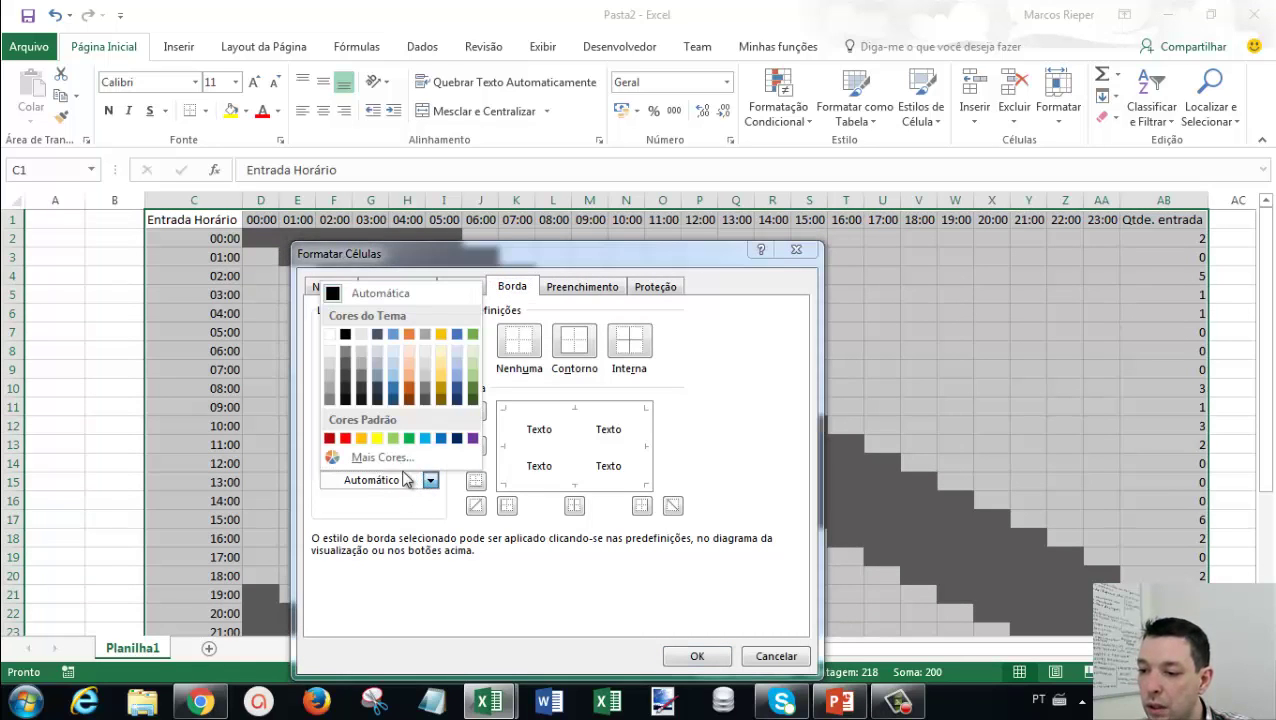
click(333, 383)
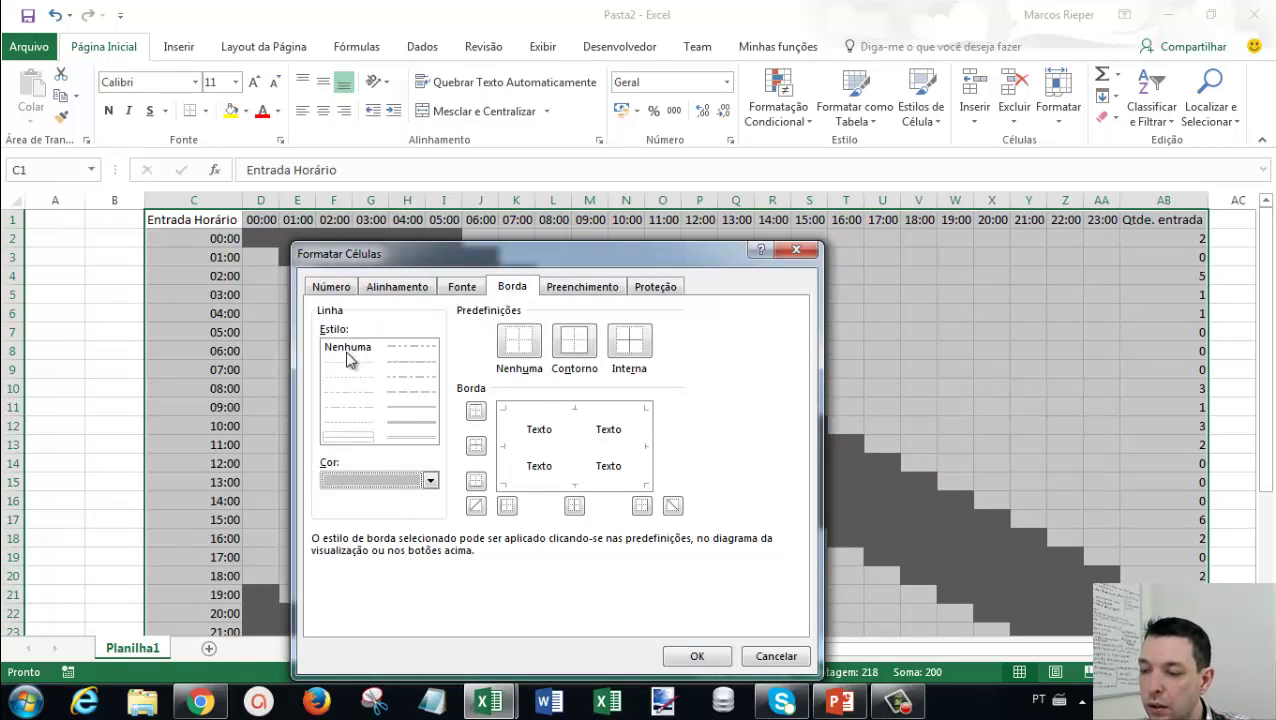
click(574, 343)
click(629, 343)
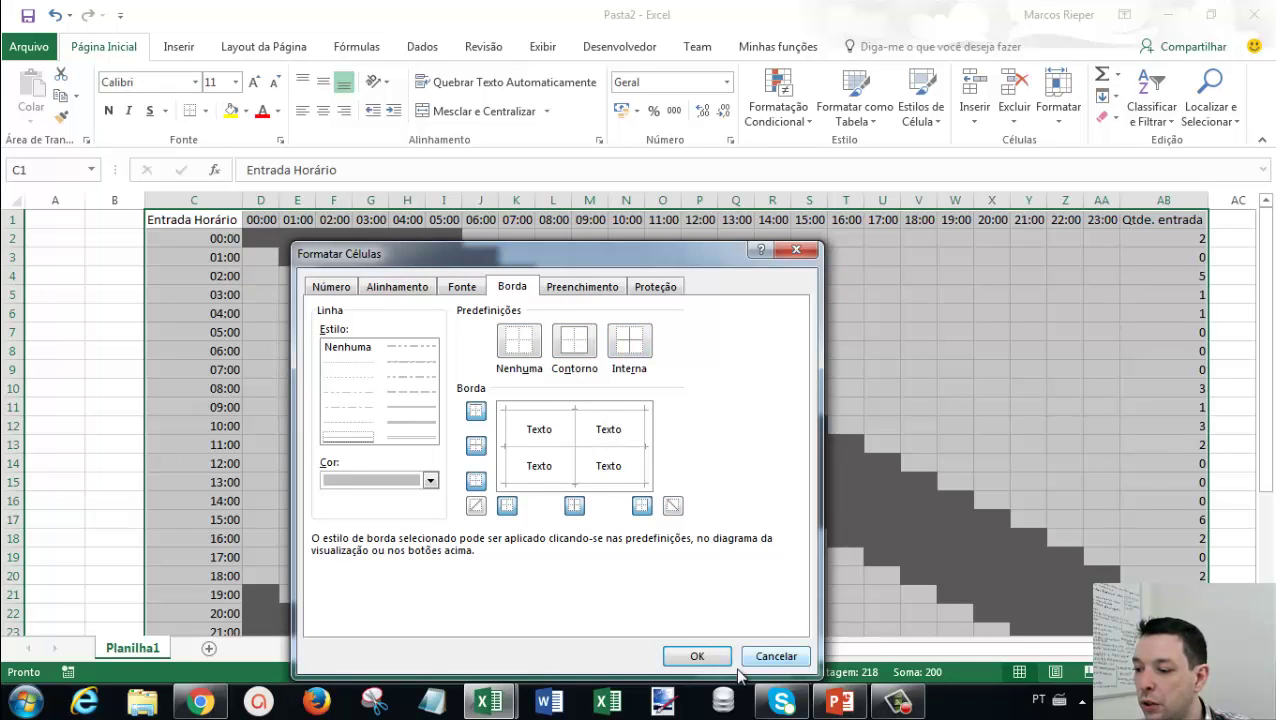
click(697, 656)
click(730, 447)
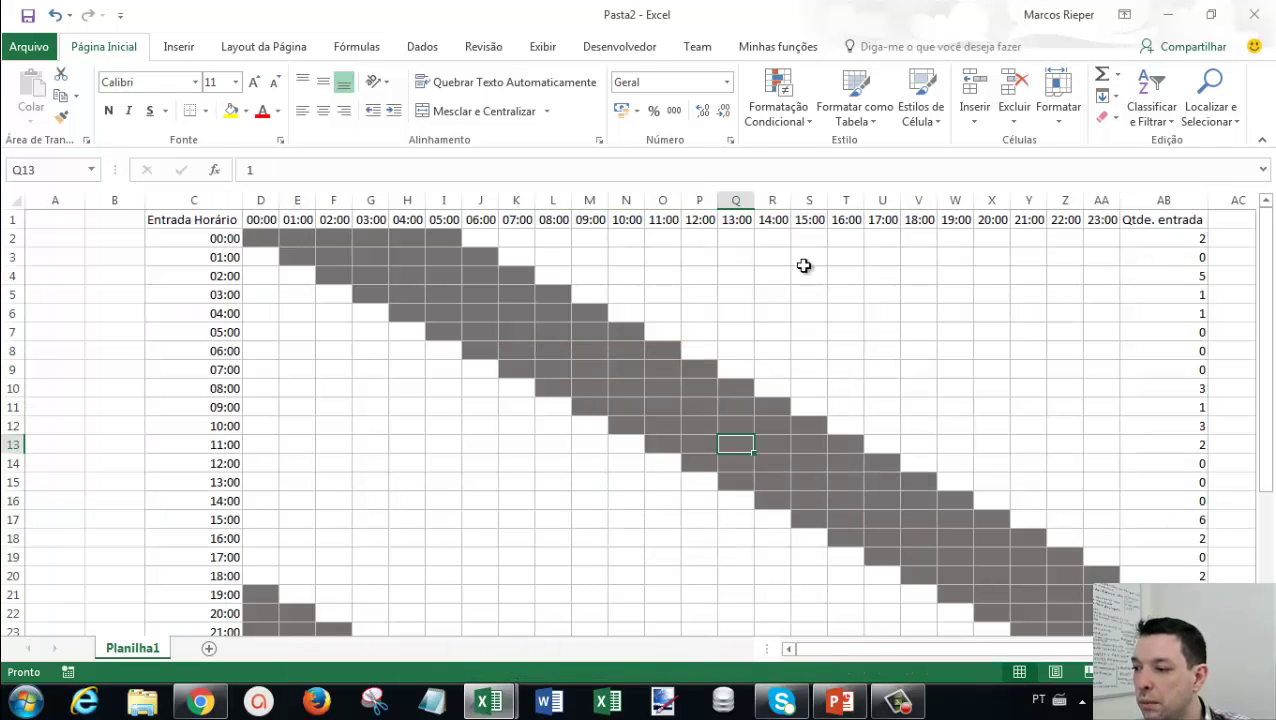
Turn off Linhas de Grade on the Exibir tab and check the sheet.
click(542, 50)
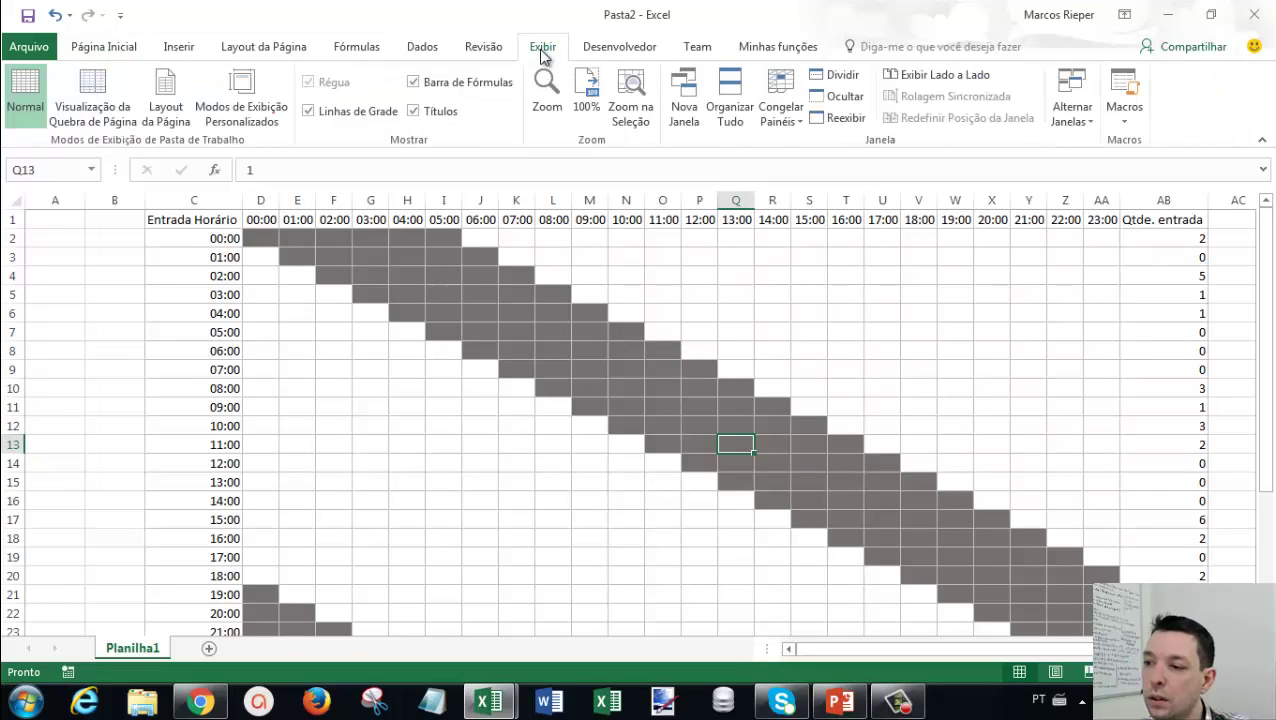
click(338, 112)
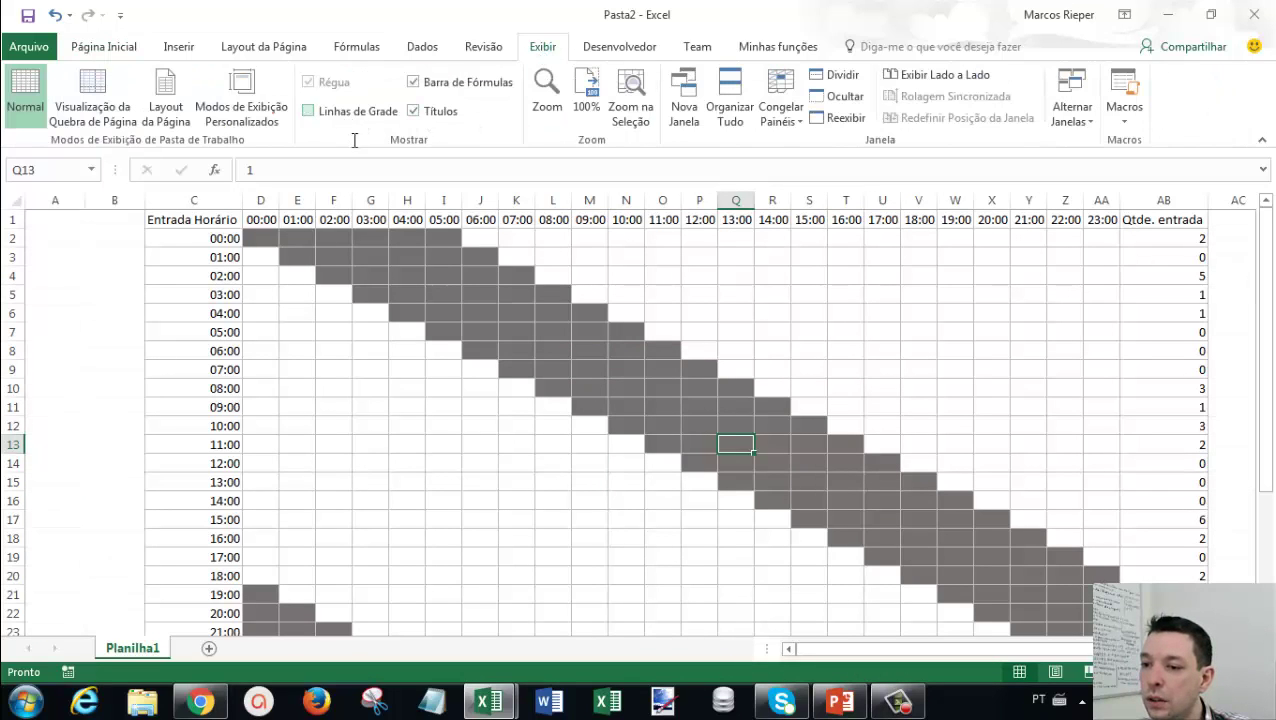
click(553, 425)
scroll(985, 571, down, 2)
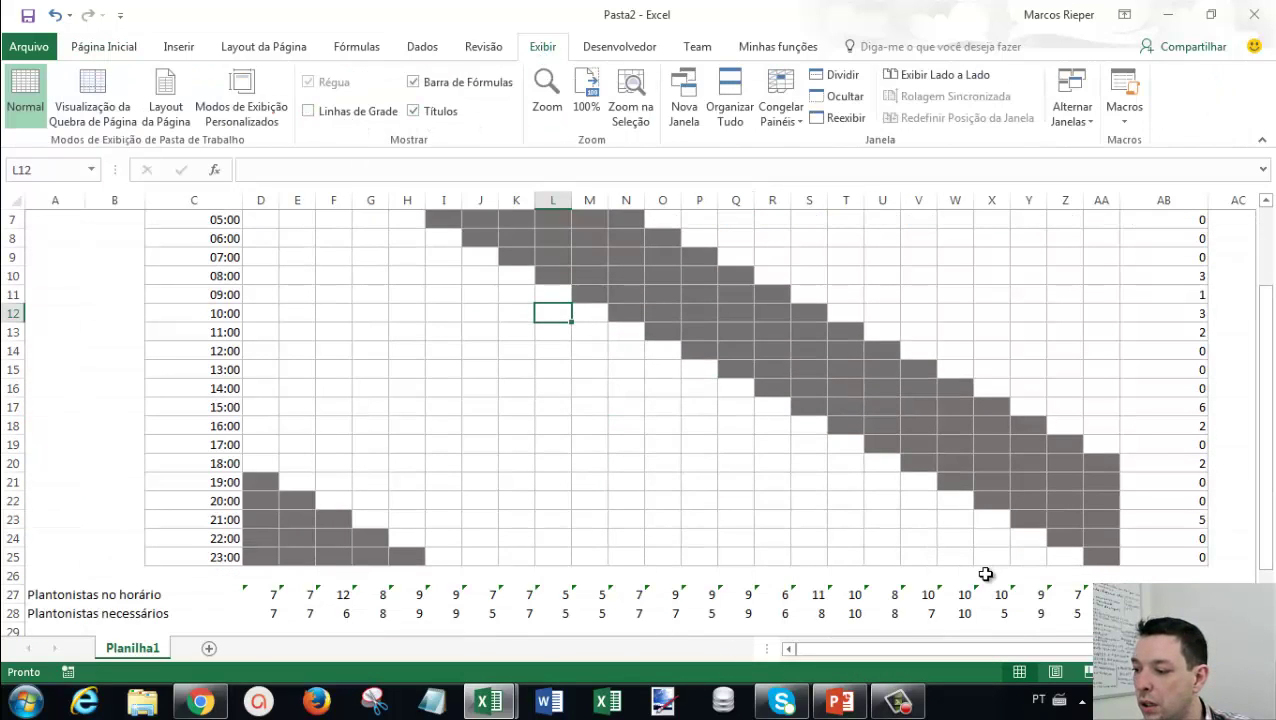
scroll(985, 571, up, 2)
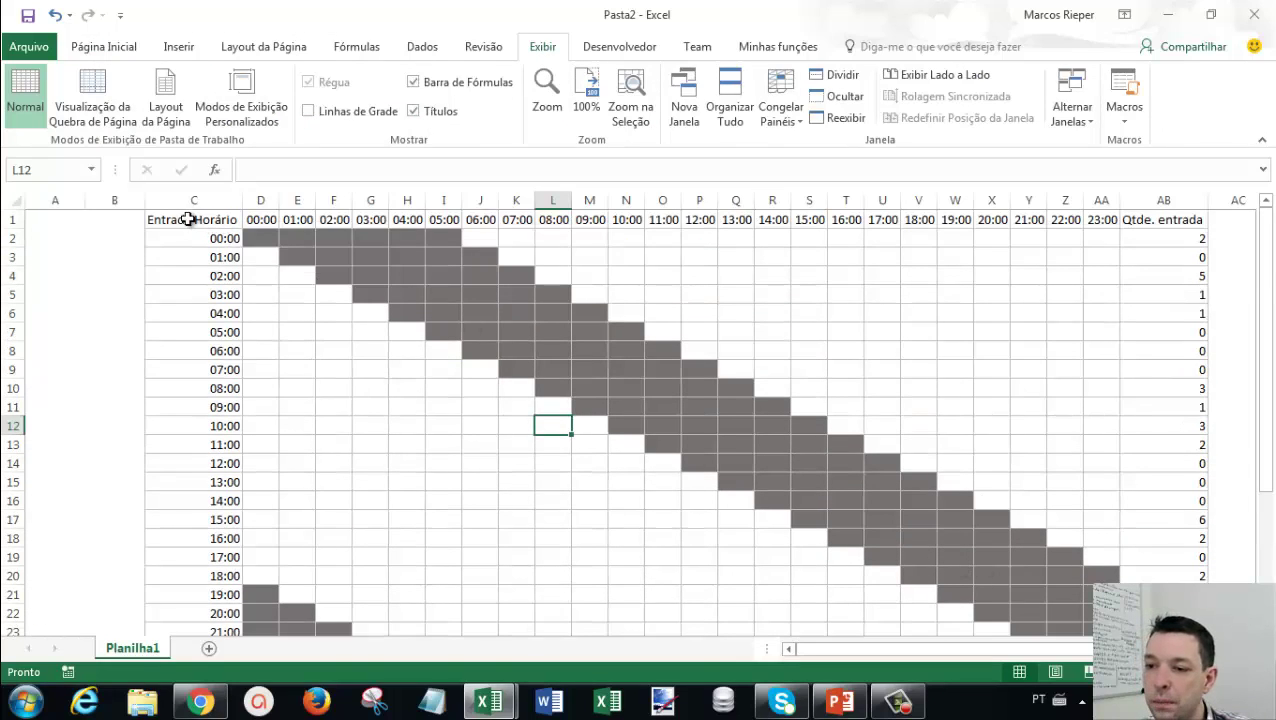
click(189, 219)
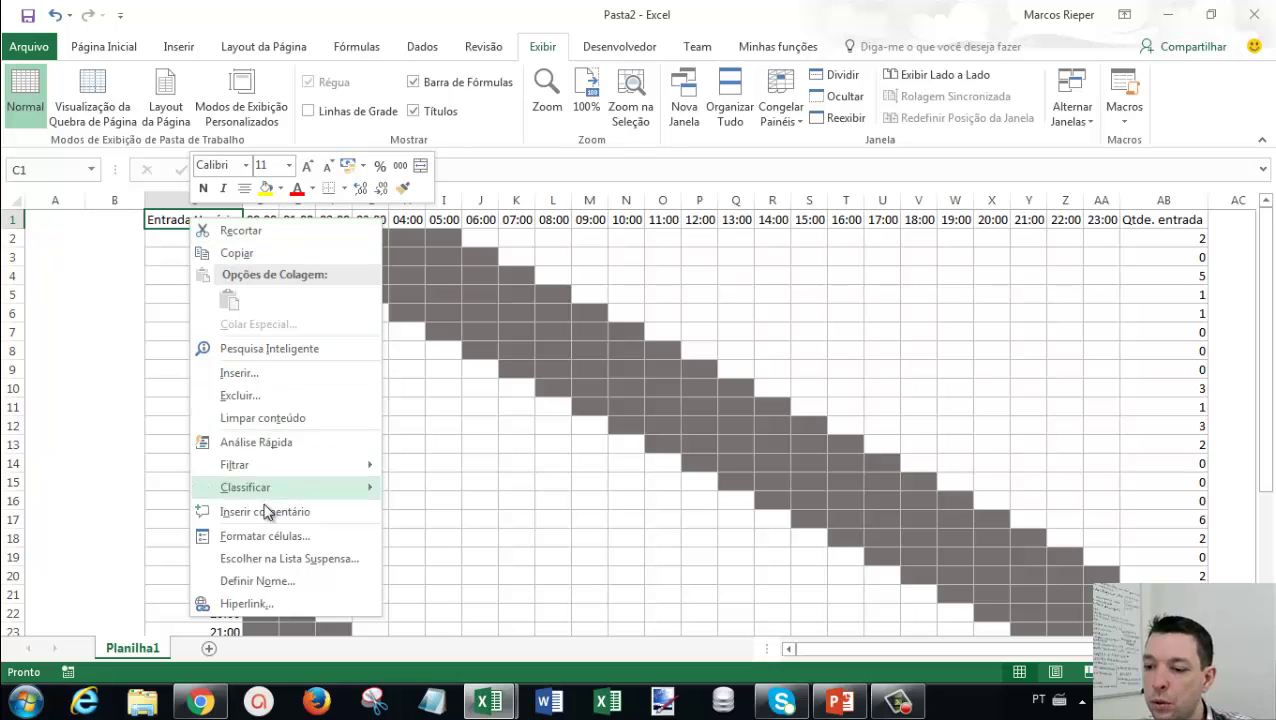
Add a diagonal border line across header cell C1 through Formatar células.
click(260, 536)
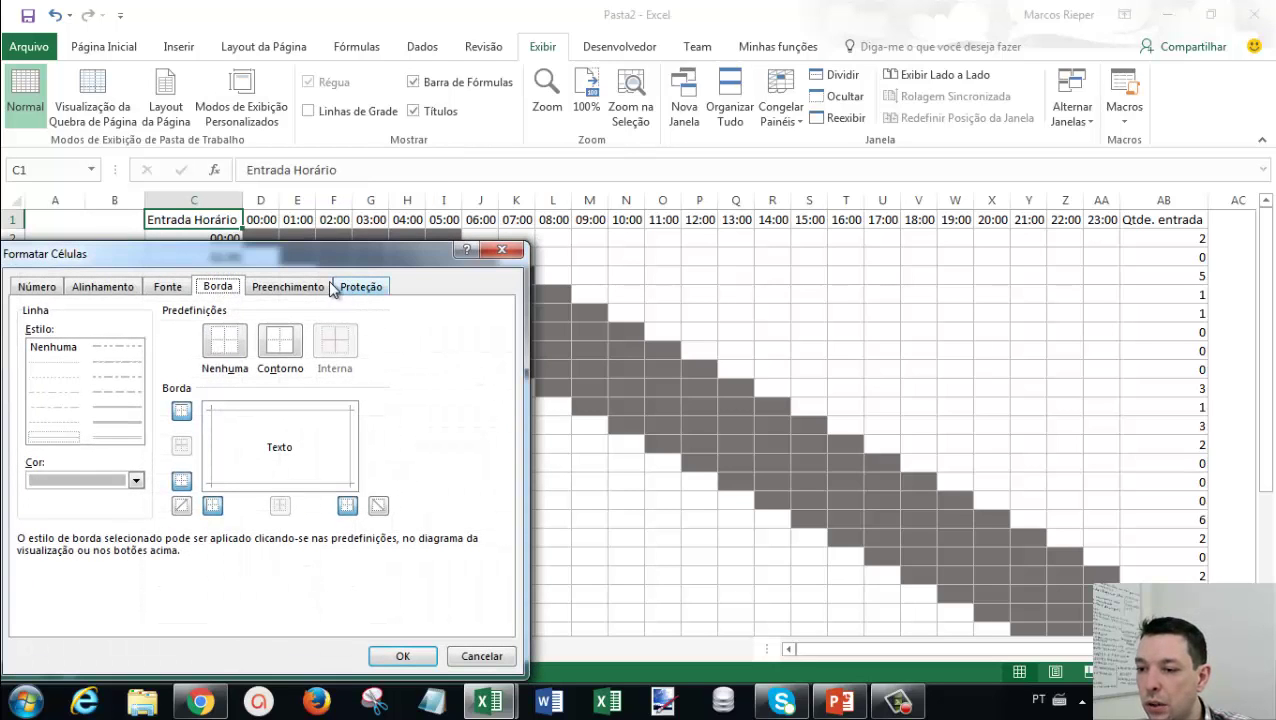
click(225, 467)
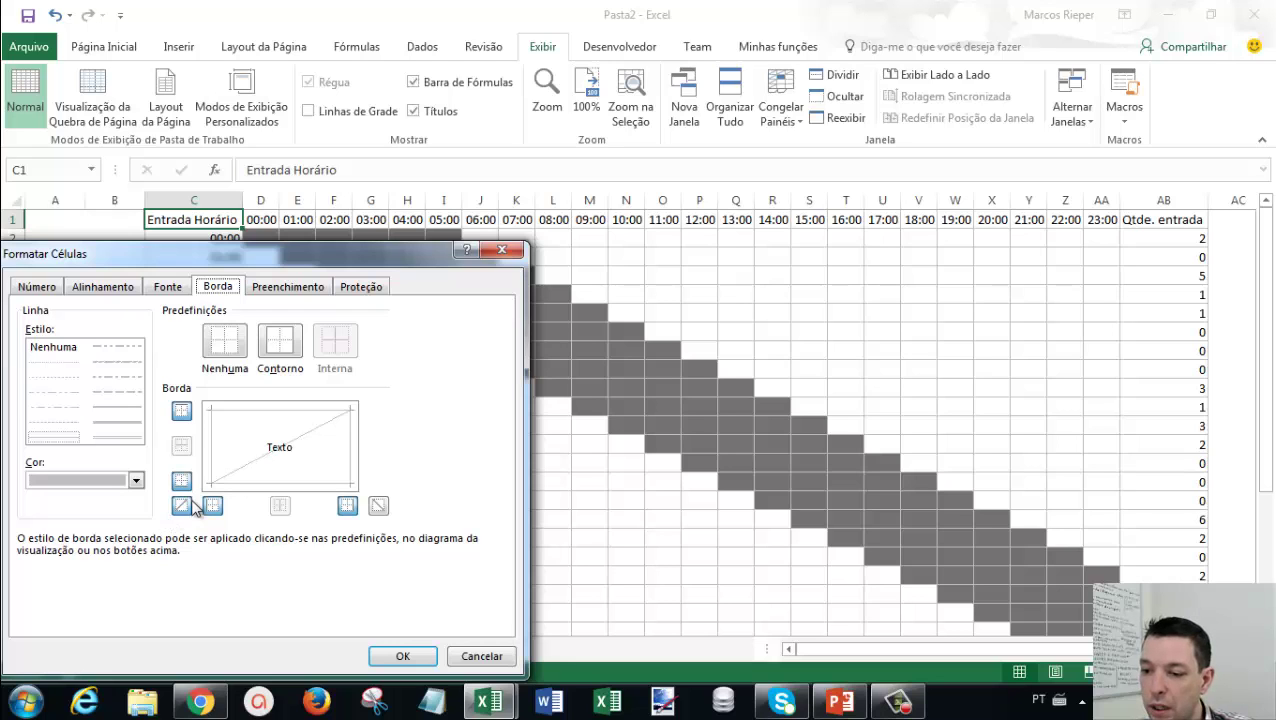
click(402, 656)
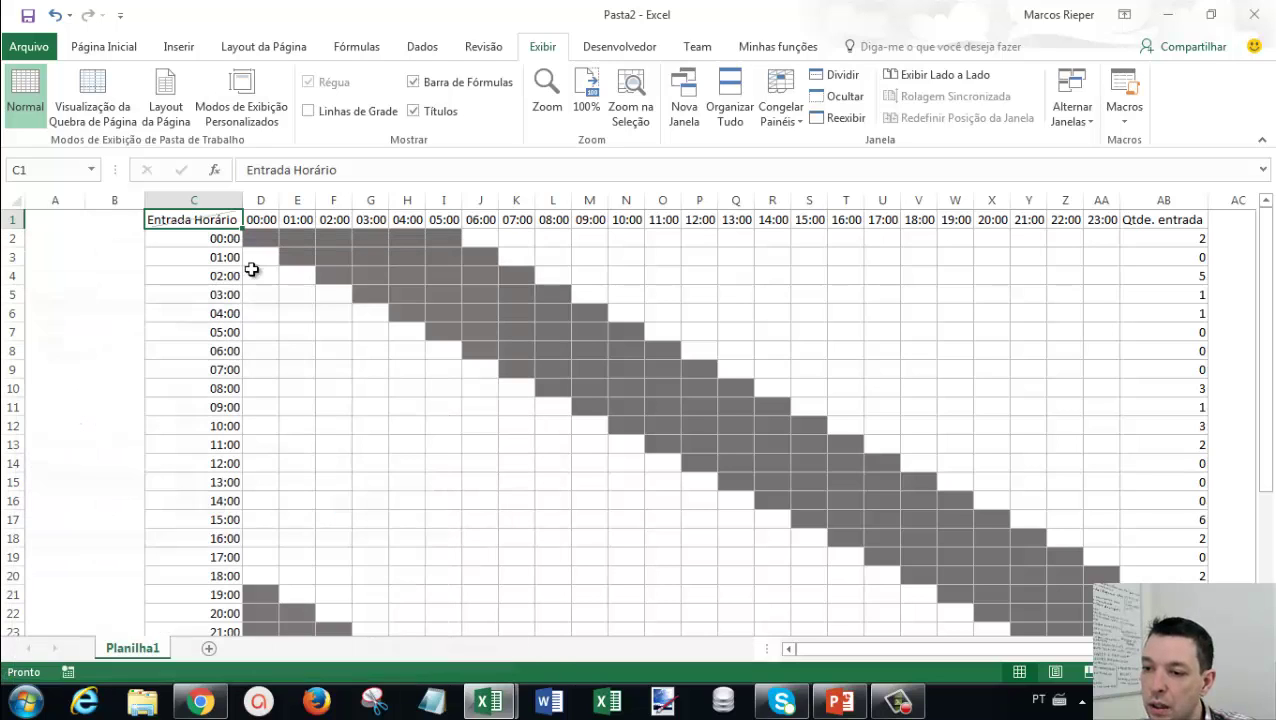
Insert a line break in C1 so Horário sits on a second line below Entrada.
double_click(196, 221)
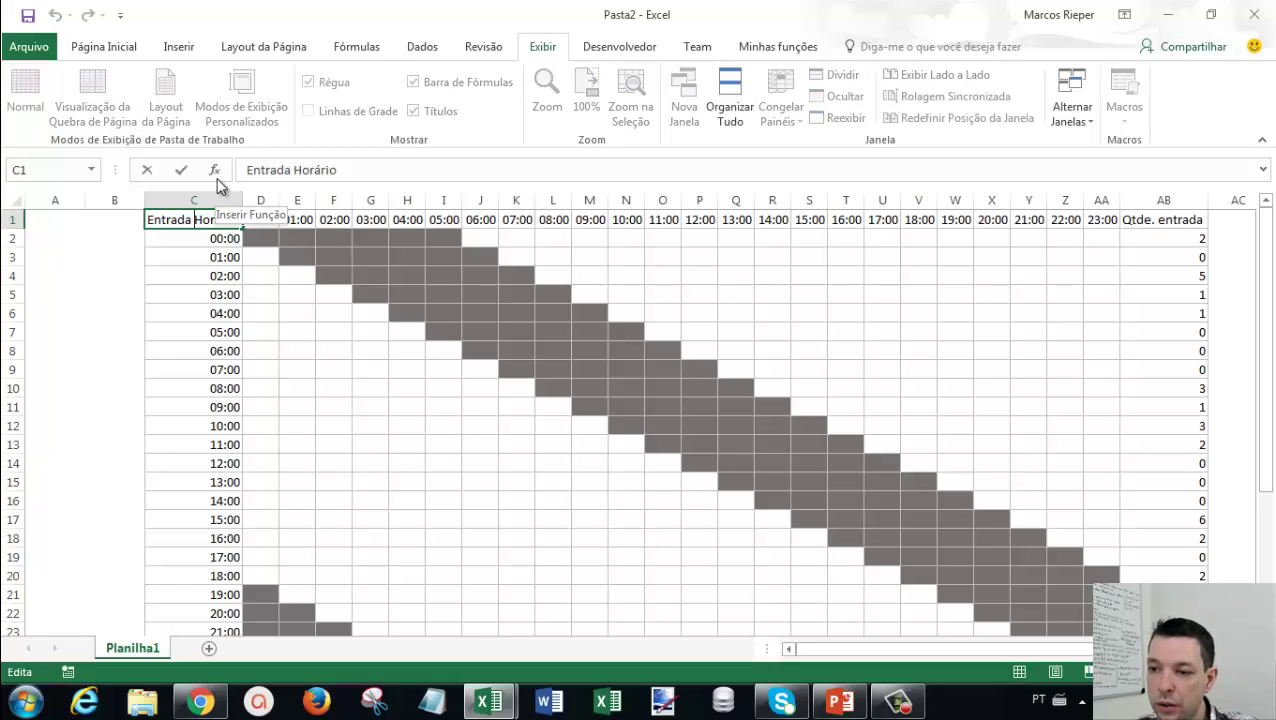
key(alt+Return)
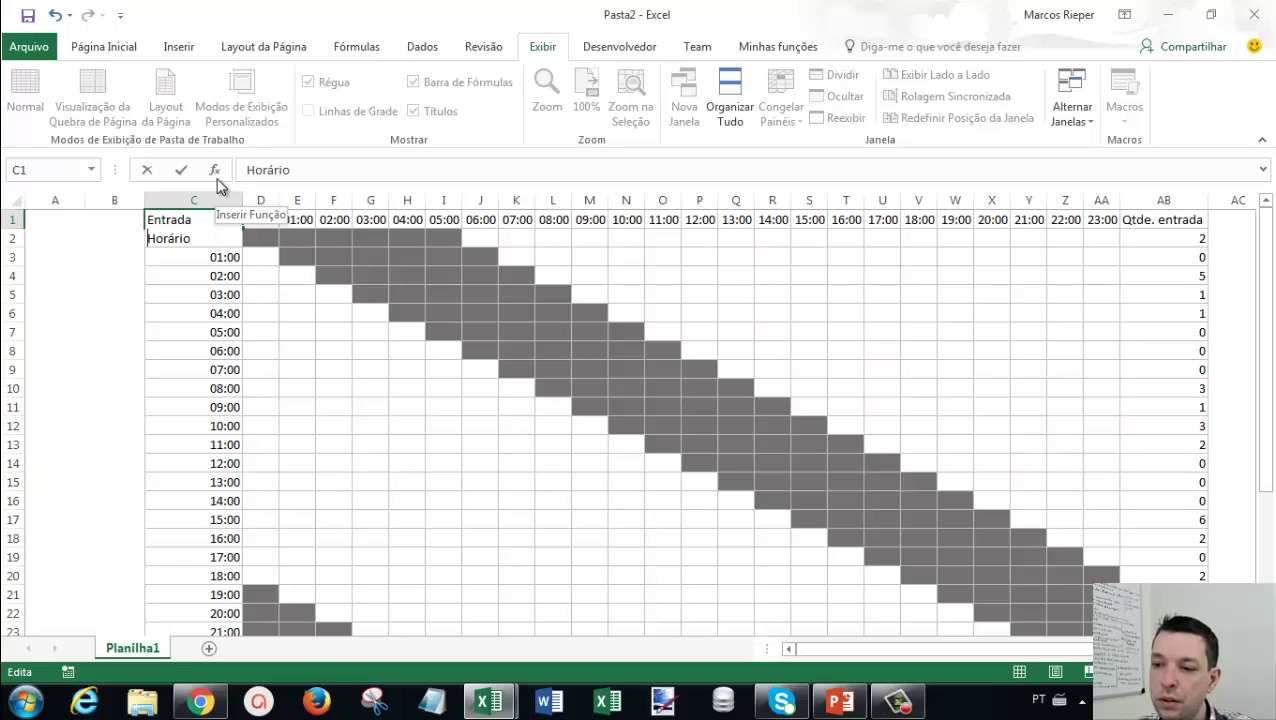
click(250, 327)
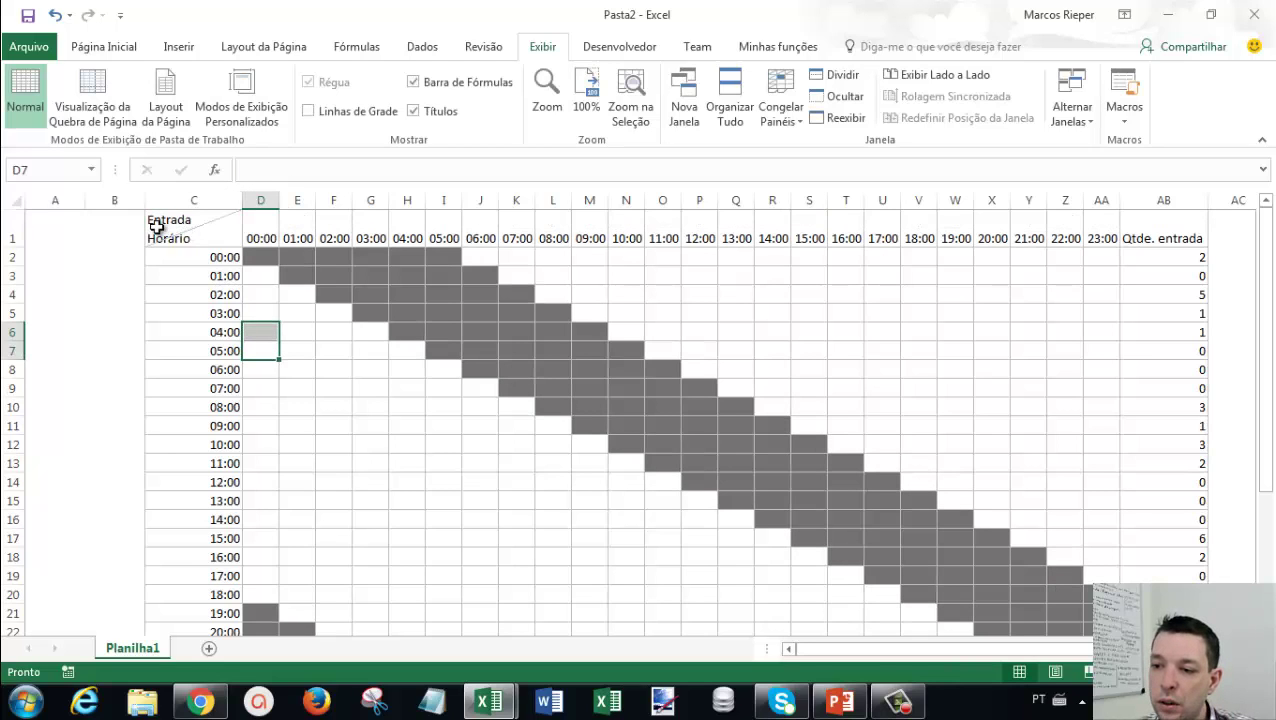
Add leading spaces before Horário in C1 to push it to the lower right.
double_click(167, 231)
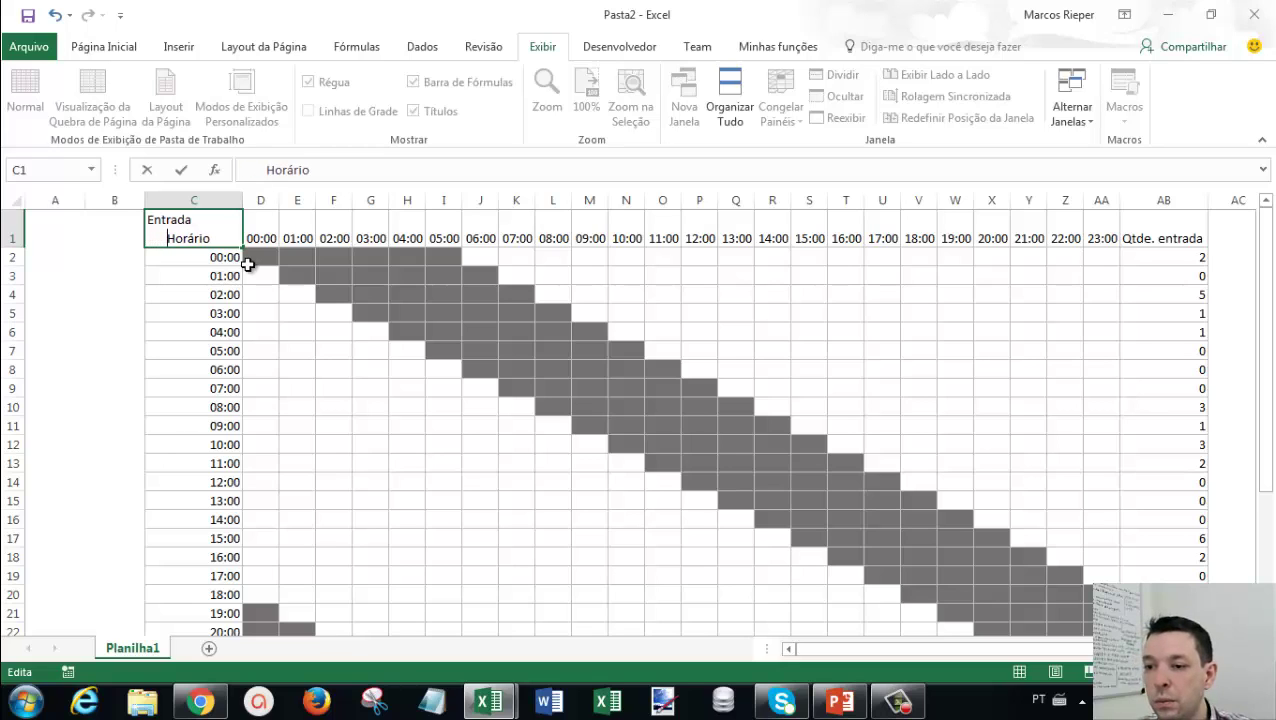
key(Return)
key(Up)
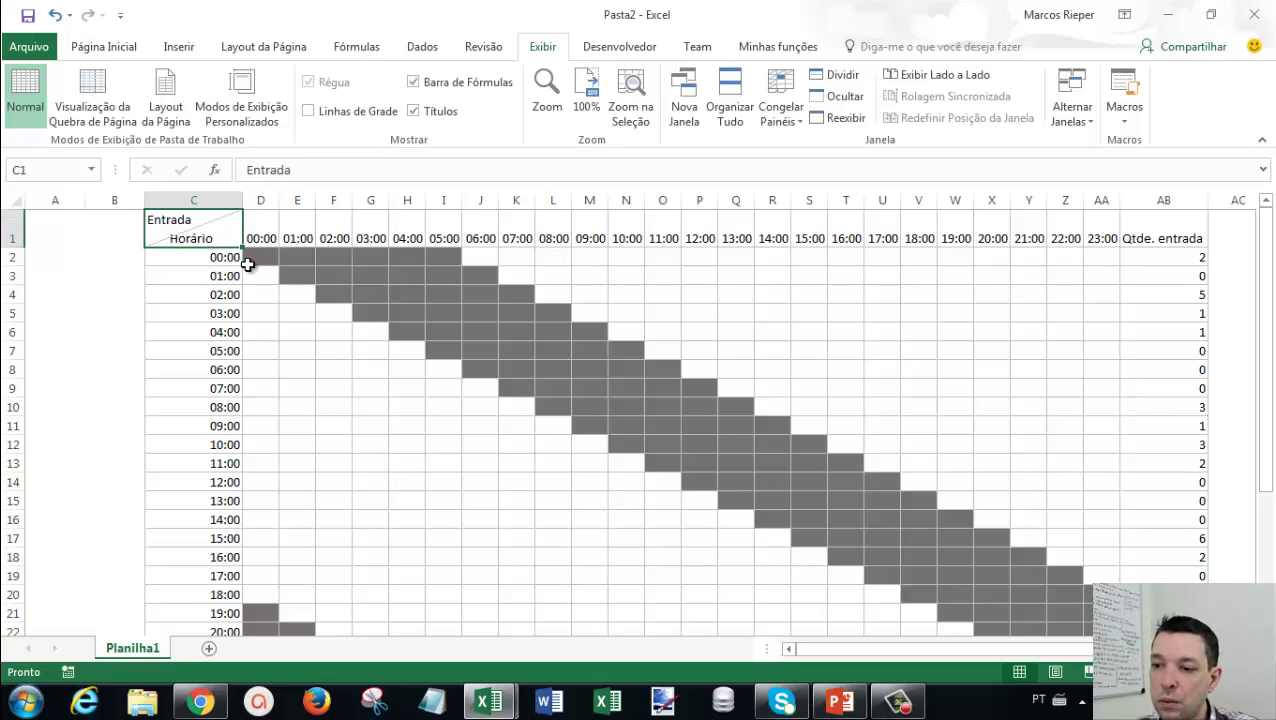
key(F2)
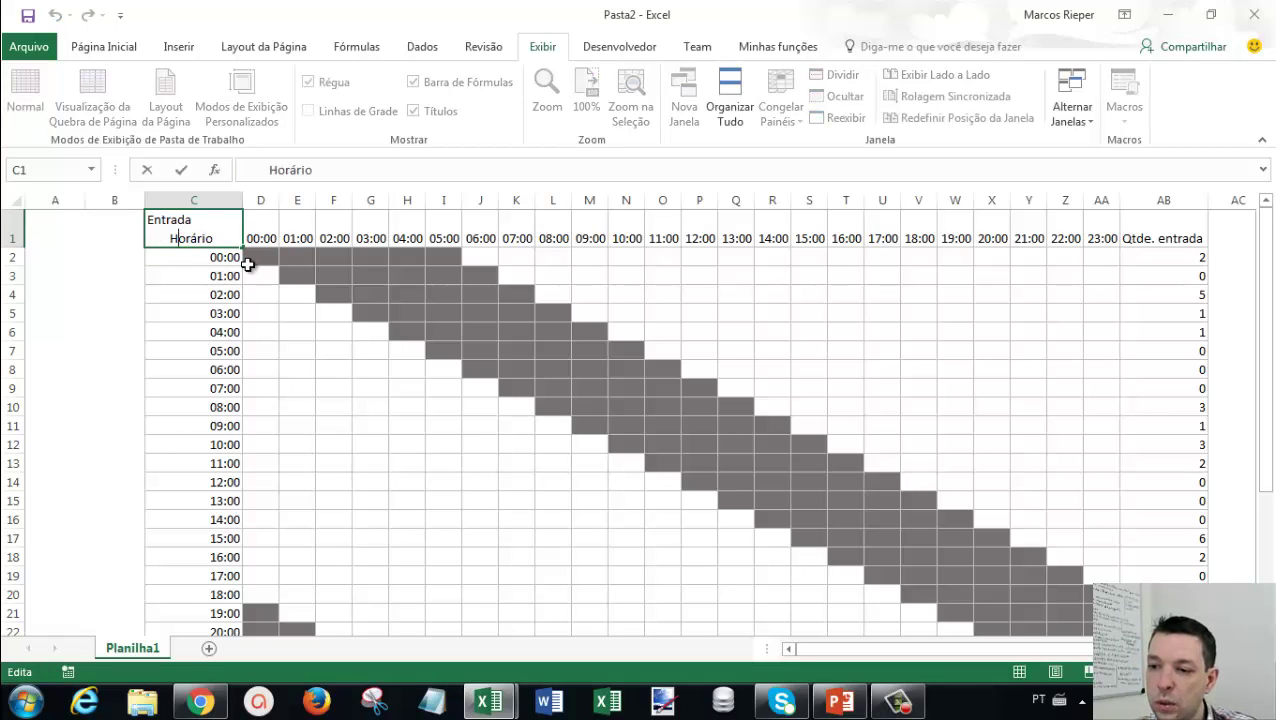
key(Return)
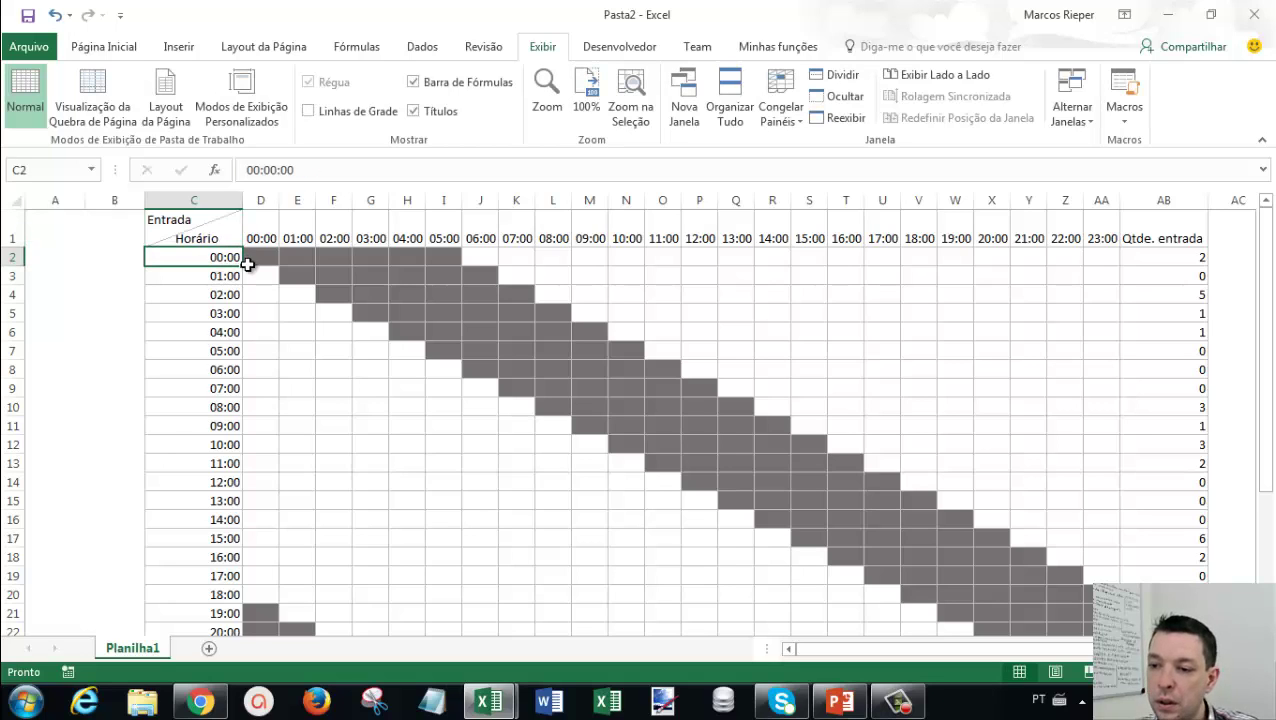
key(Up)
key(F2)
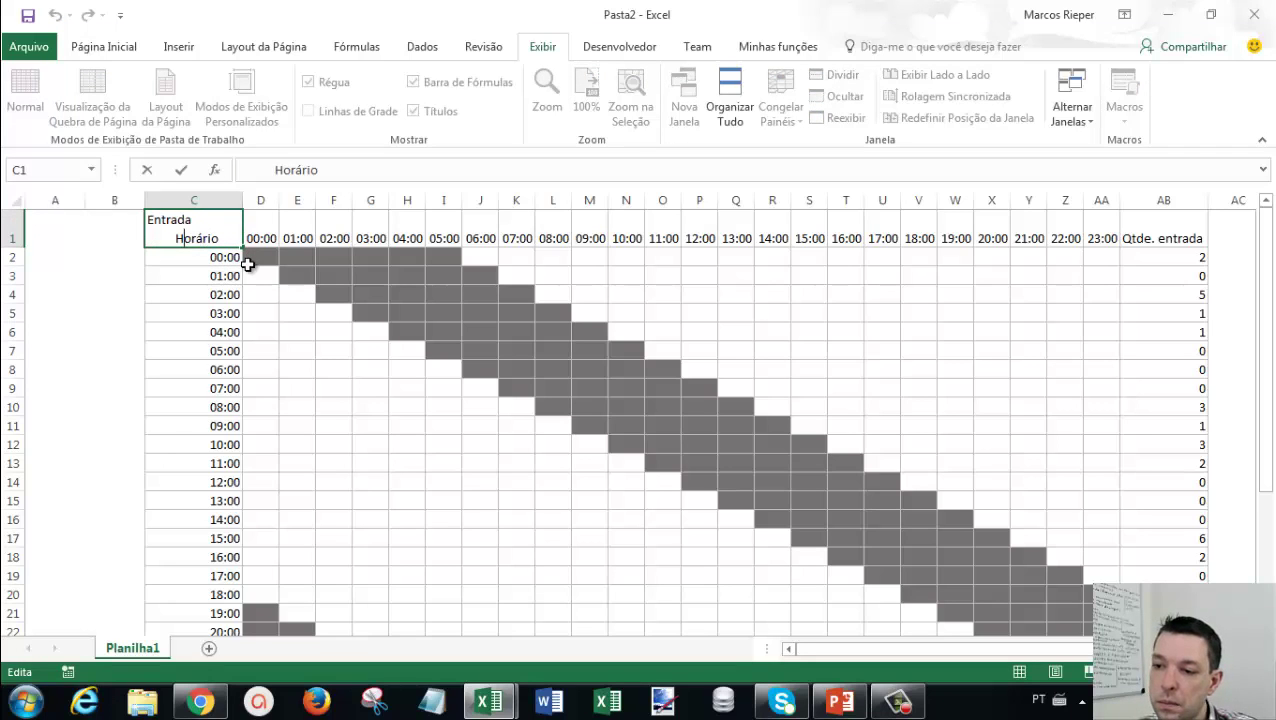
key(Return)
key(Up)
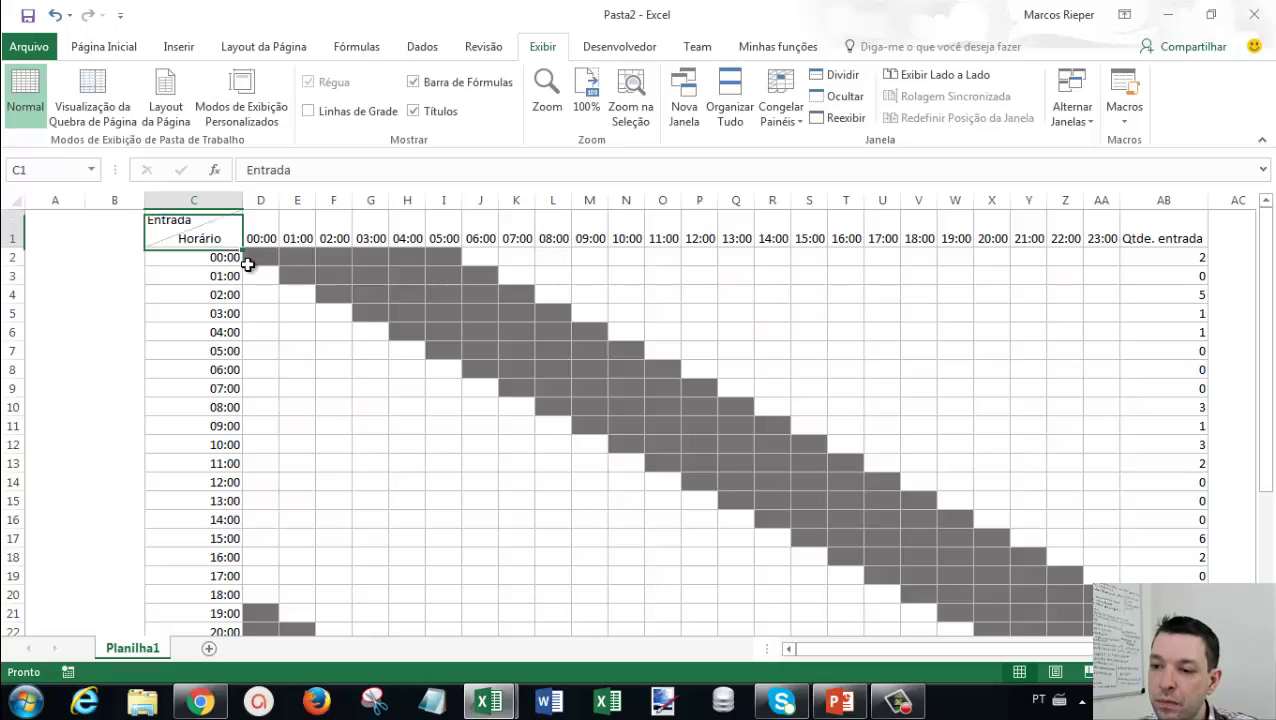
key(F2)
key(Home)
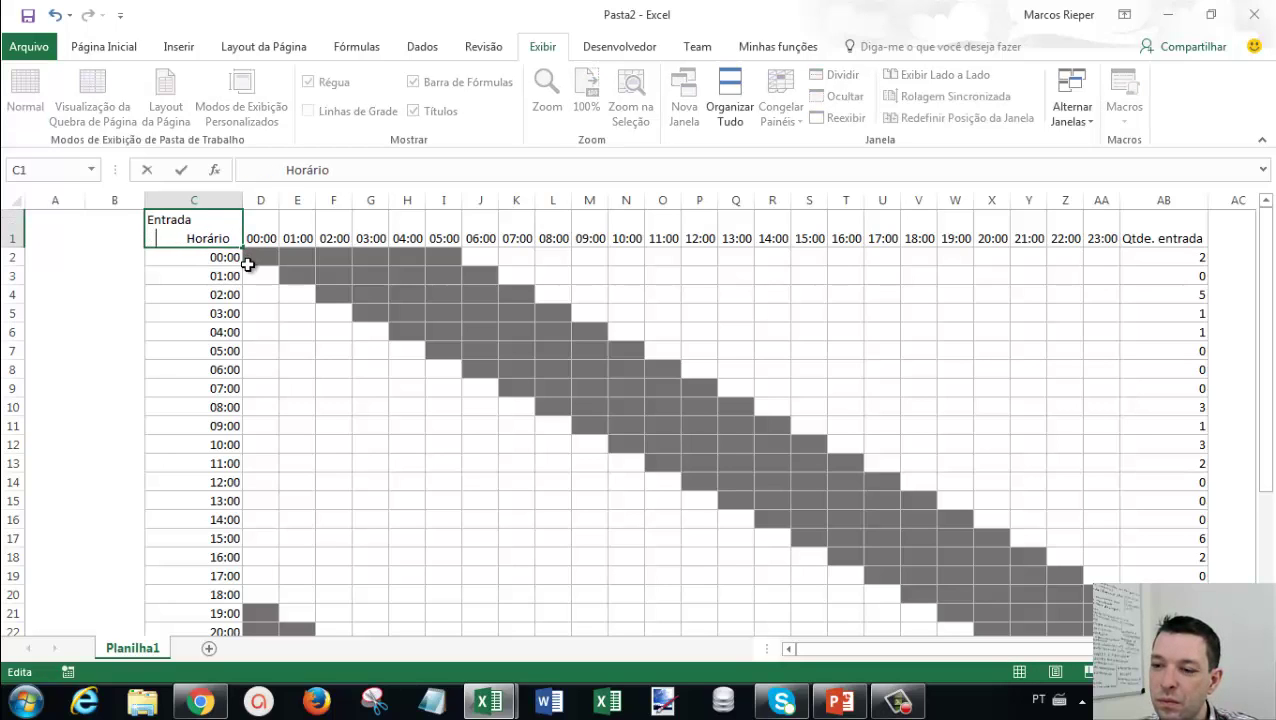
key(Return)
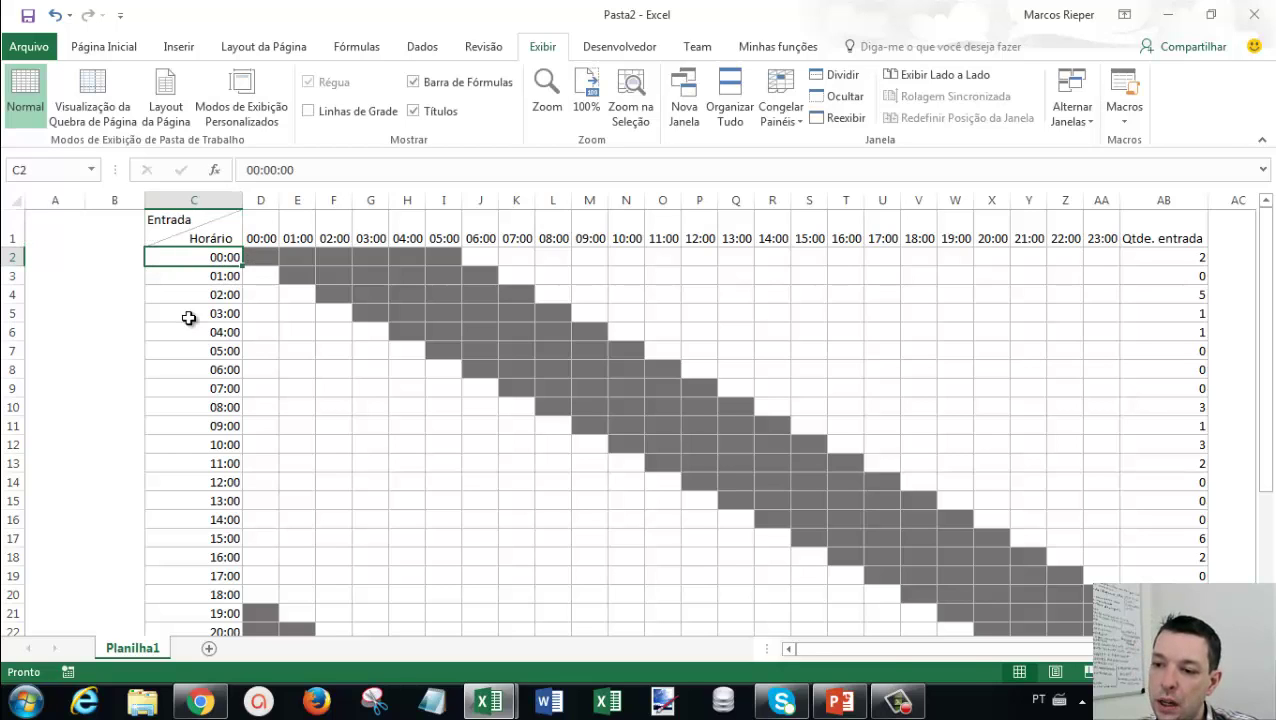
Select the two summary rows 27 and 28, Plantonistas no horário and necessários.
drag(188, 314, 177, 538)
drag(266, 237, 1100, 238)
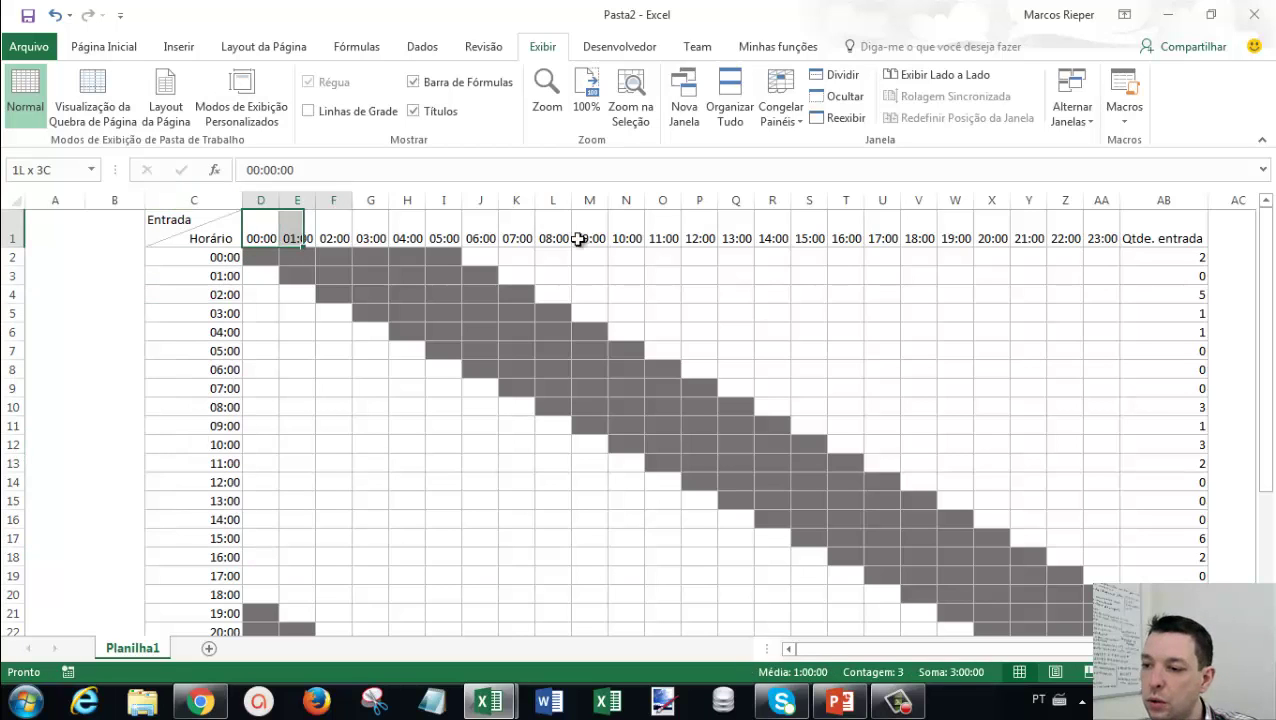
click(678, 306)
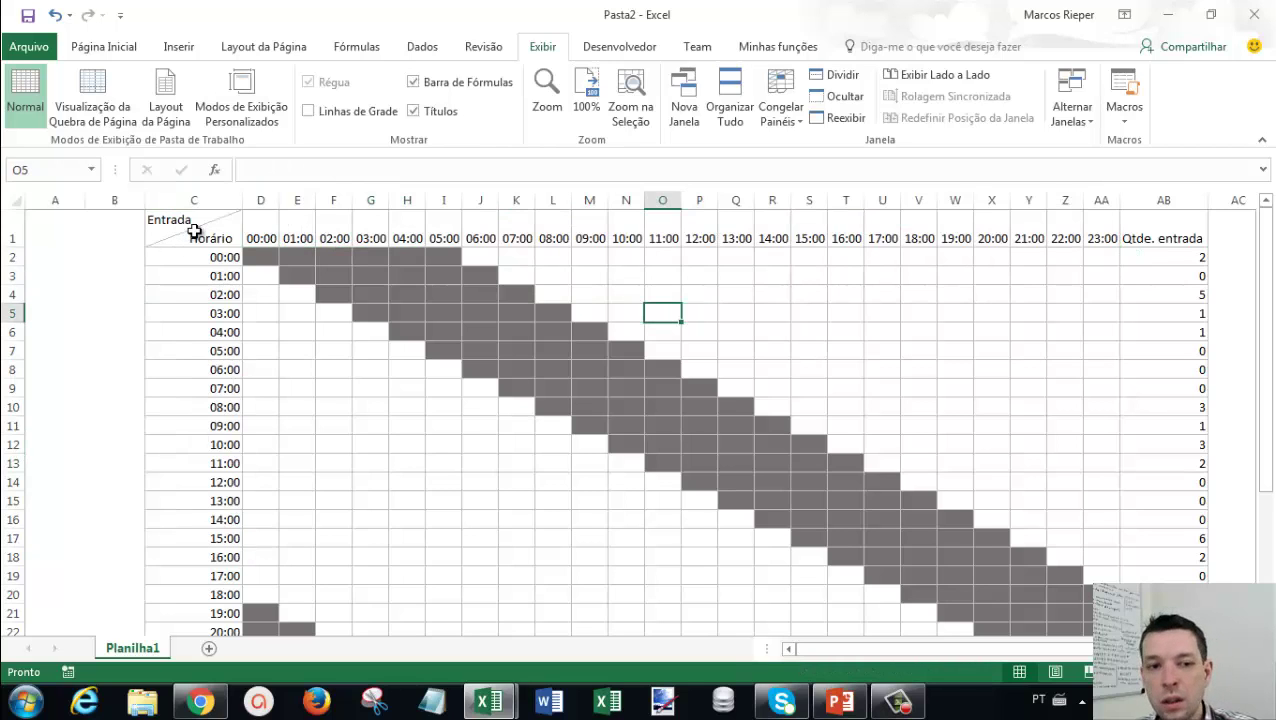
click(300, 317)
scroll(427, 444, down, 1)
scroll(487, 524, down, 2)
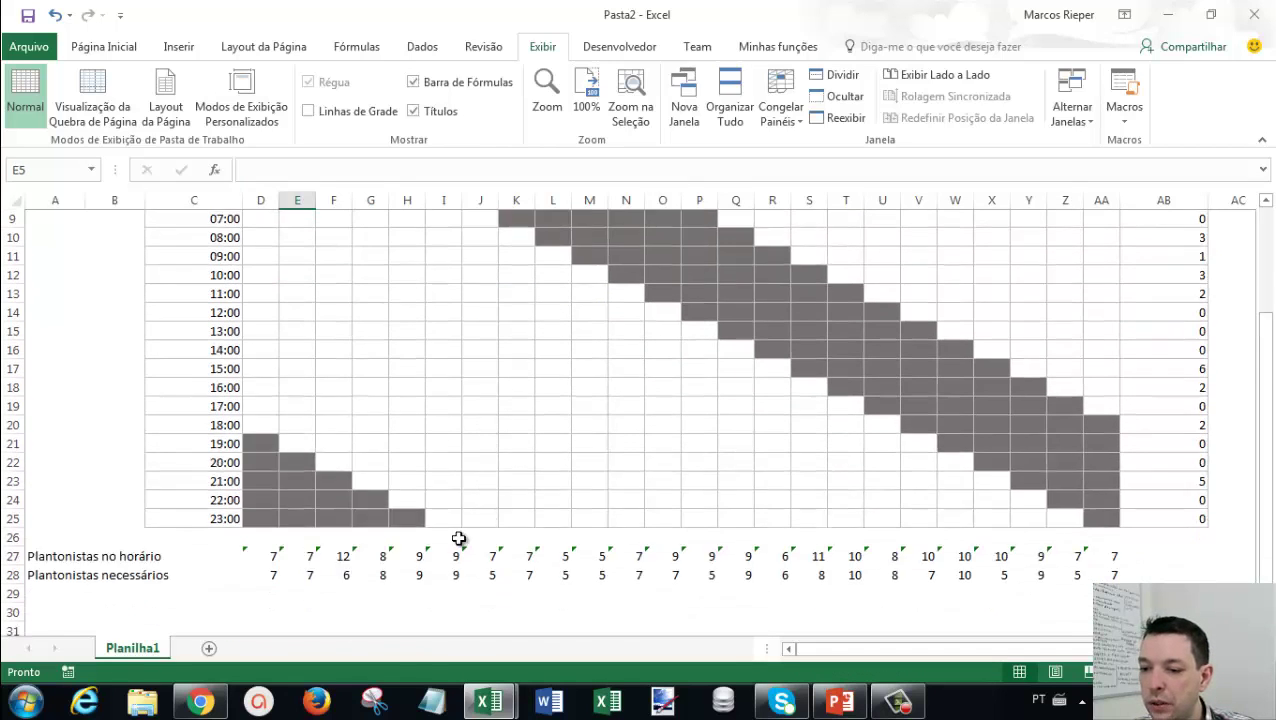
scroll(459, 535, down, 1)
drag(77, 483, 1105, 499)
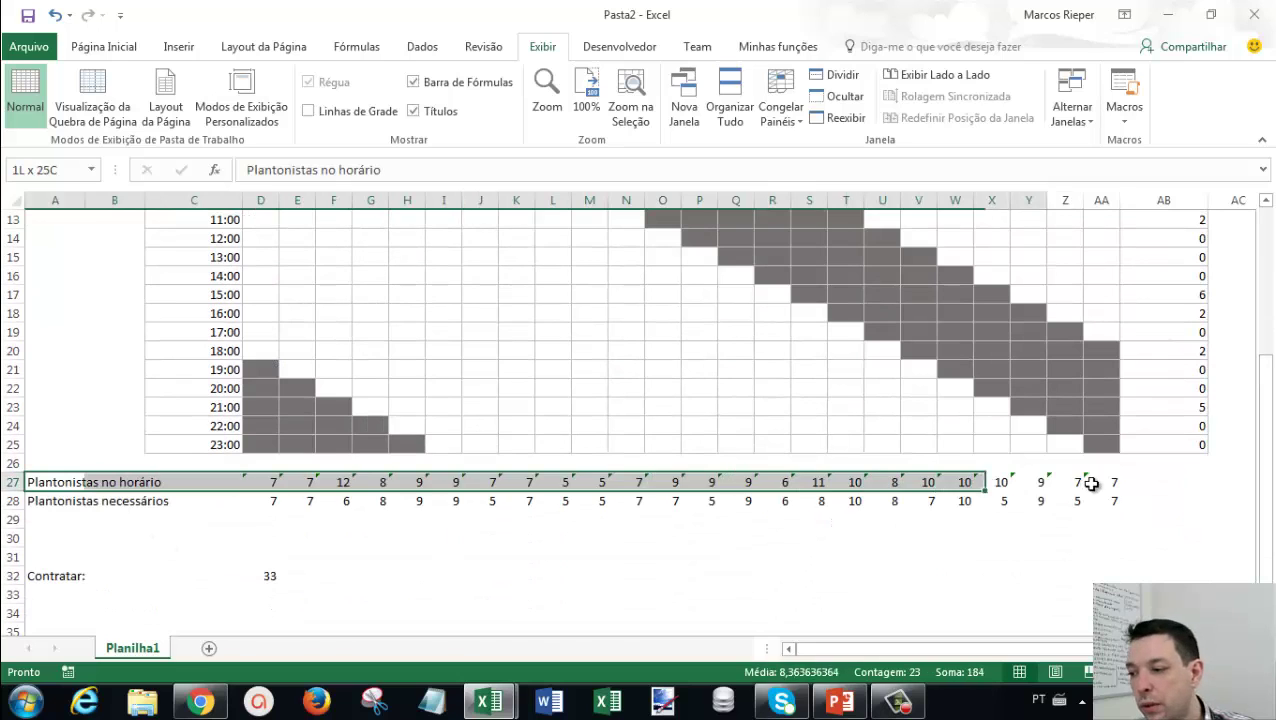
Give the selected rows light grey Contorno and Interna borders.
right_click(962, 484)
click(1010, 408)
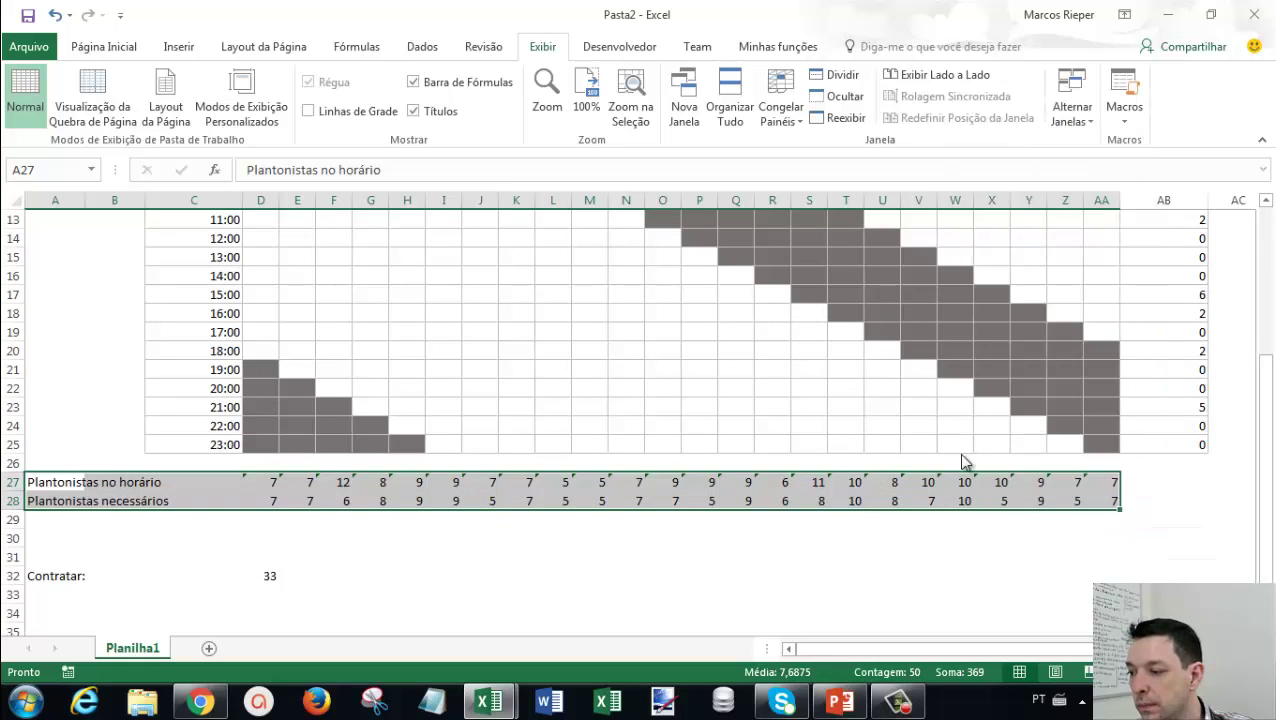
click(838, 416)
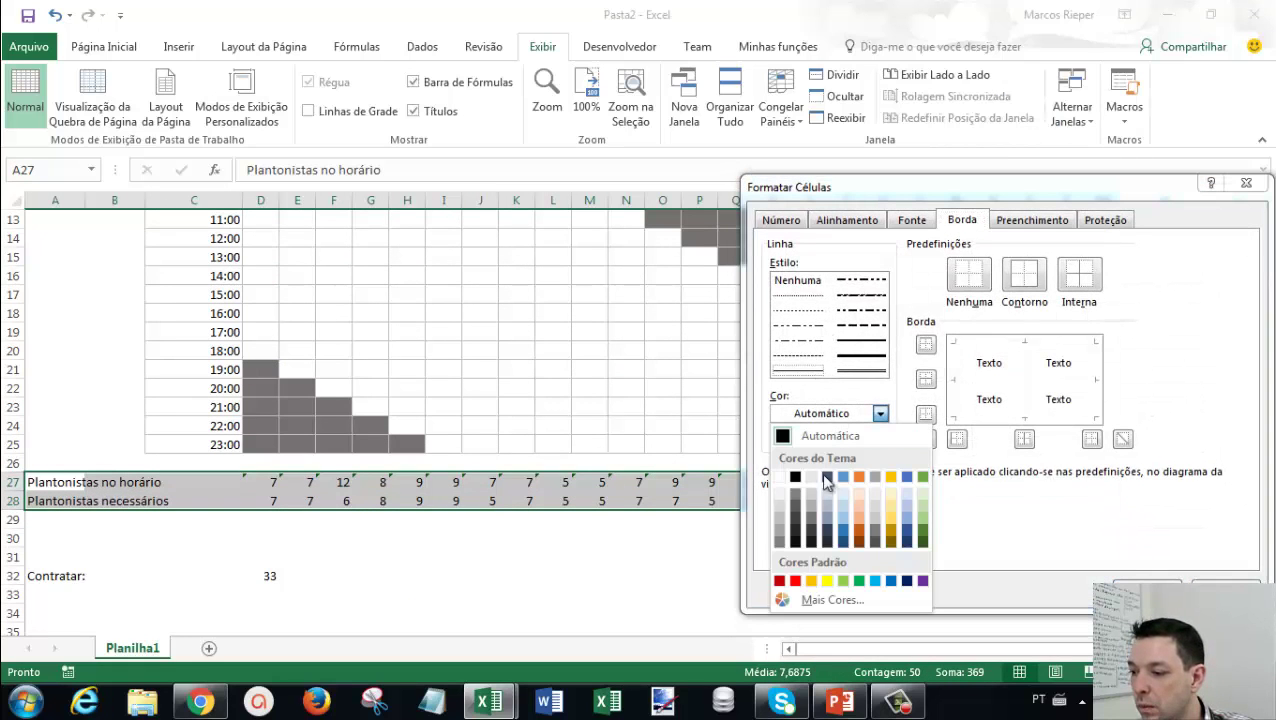
click(780, 514)
click(1024, 275)
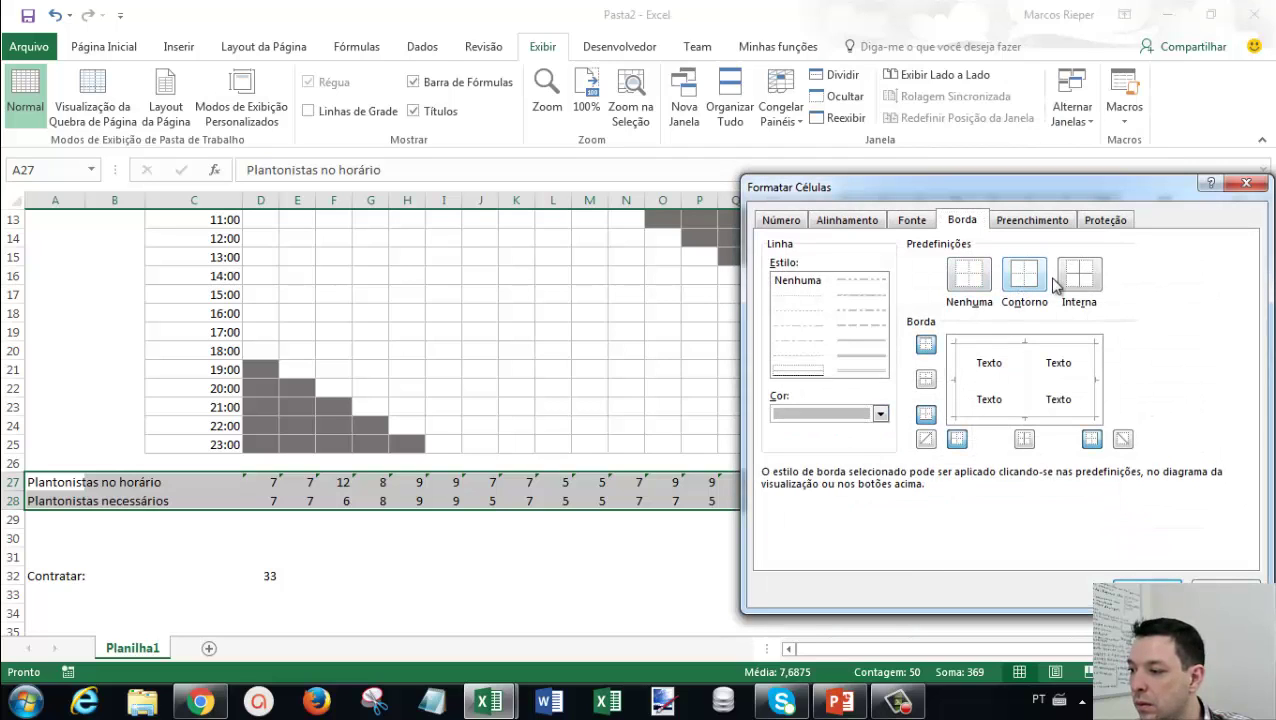
click(1079, 275)
click(1147, 590)
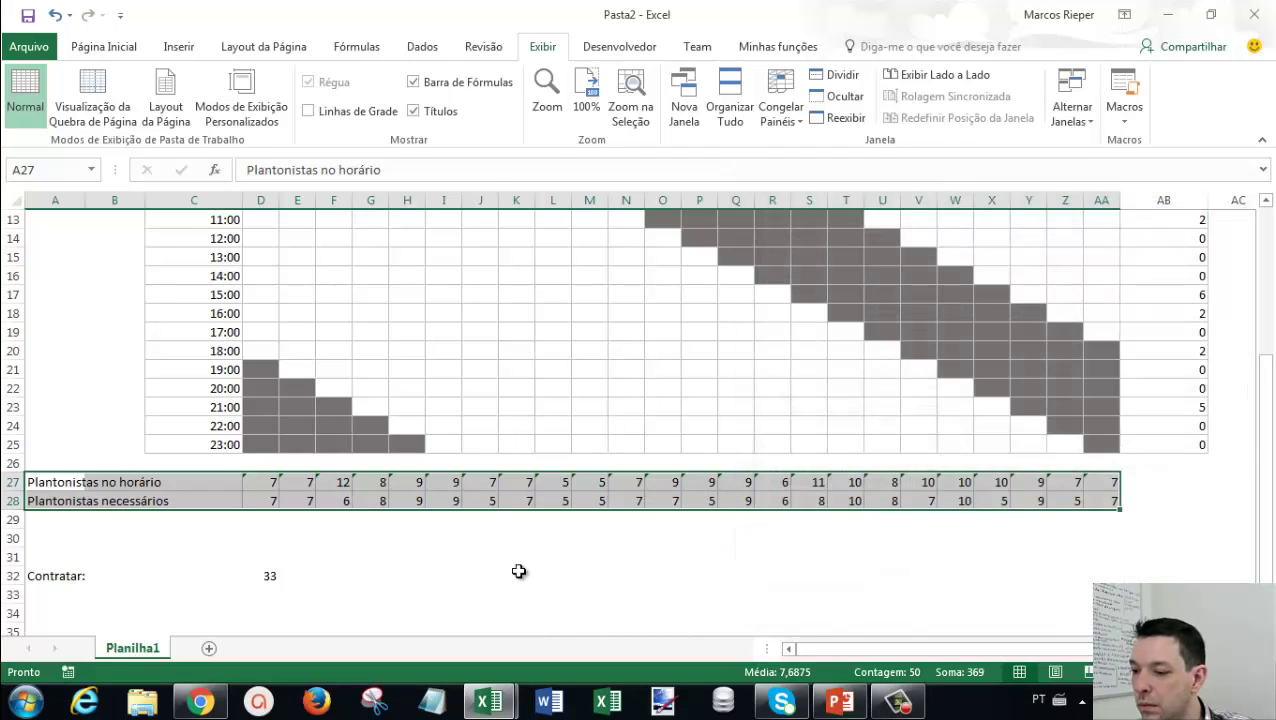
click(516, 575)
Give the Contratar row A32:D32 a grey outline border.
drag(70, 582, 265, 578)
right_click(265, 579)
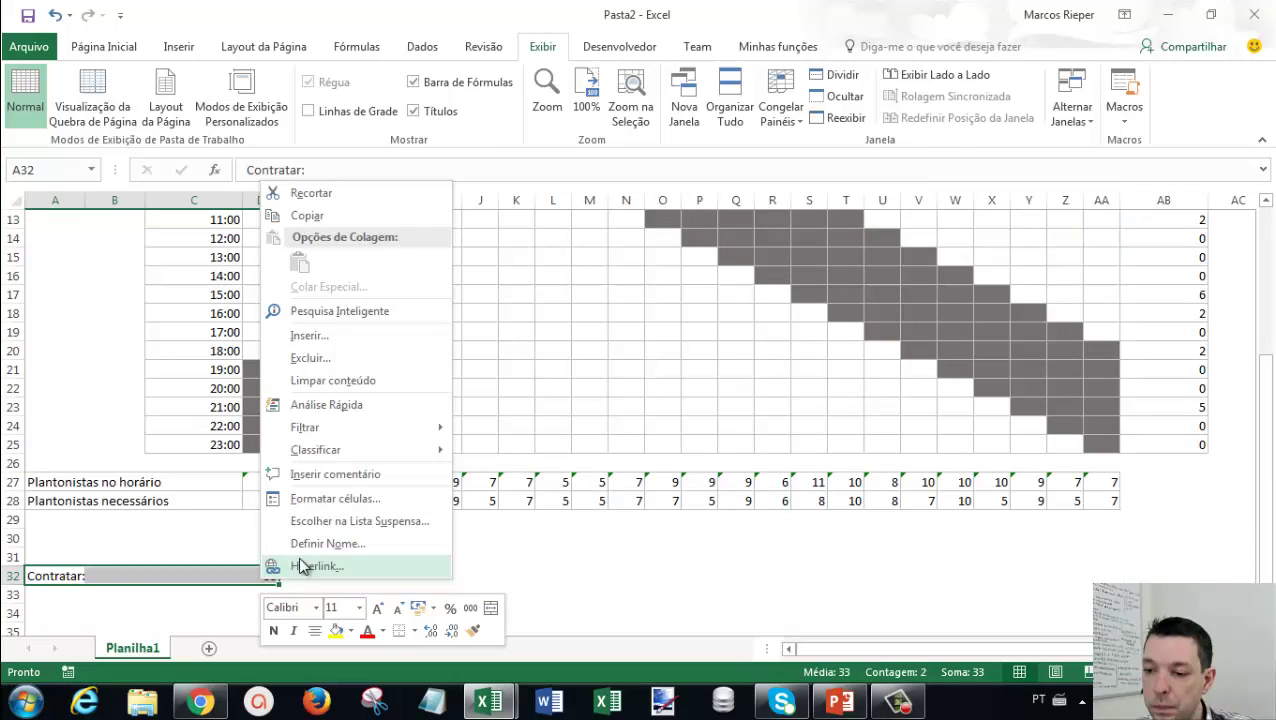
click(326, 498)
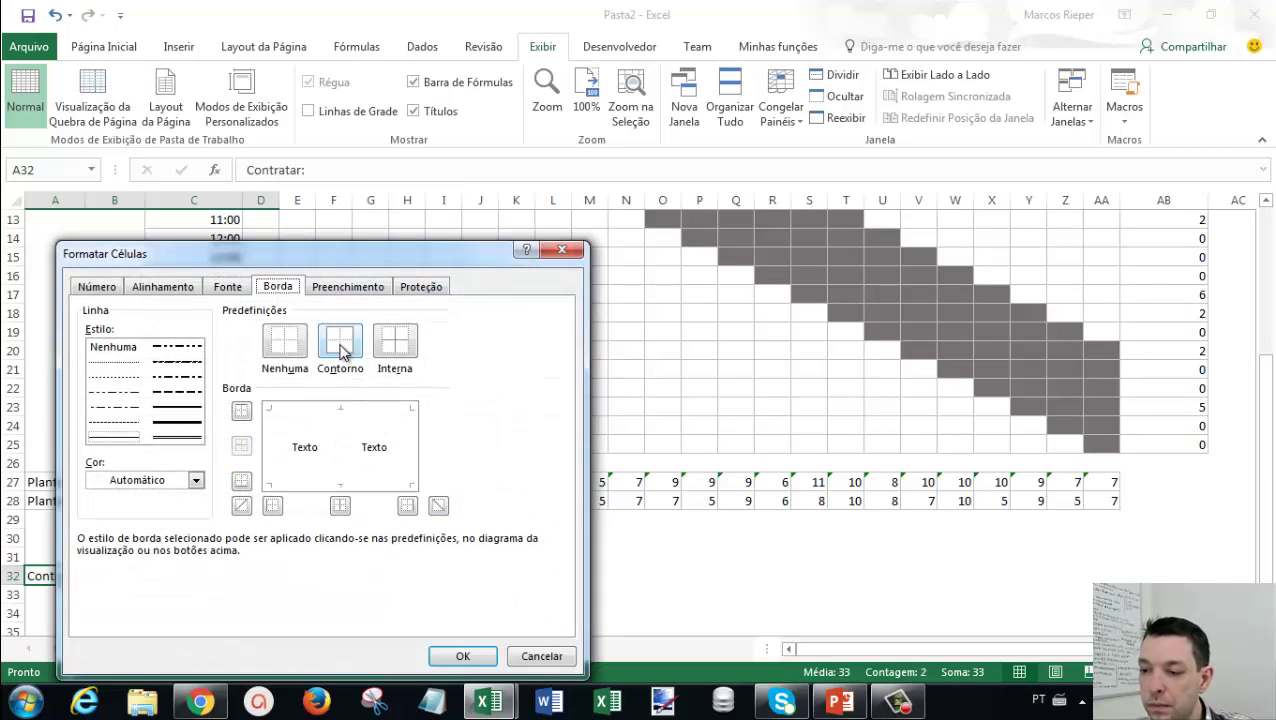
click(341, 349)
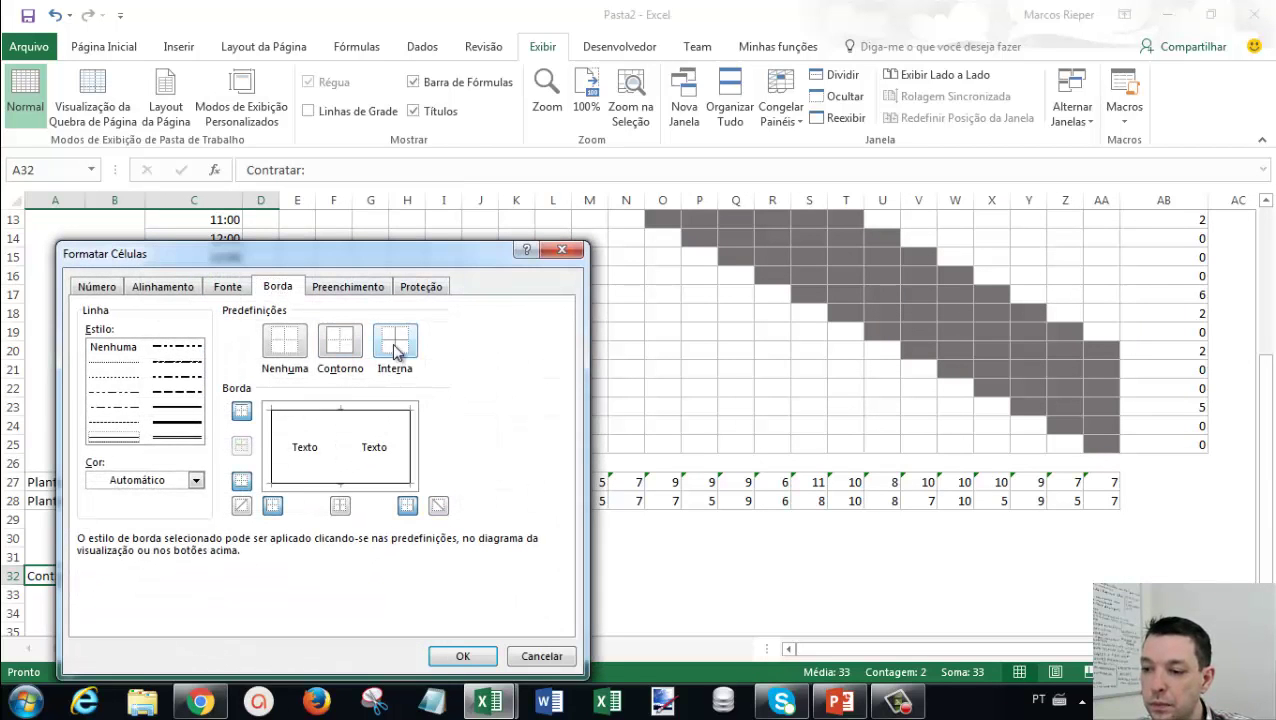
click(149, 485)
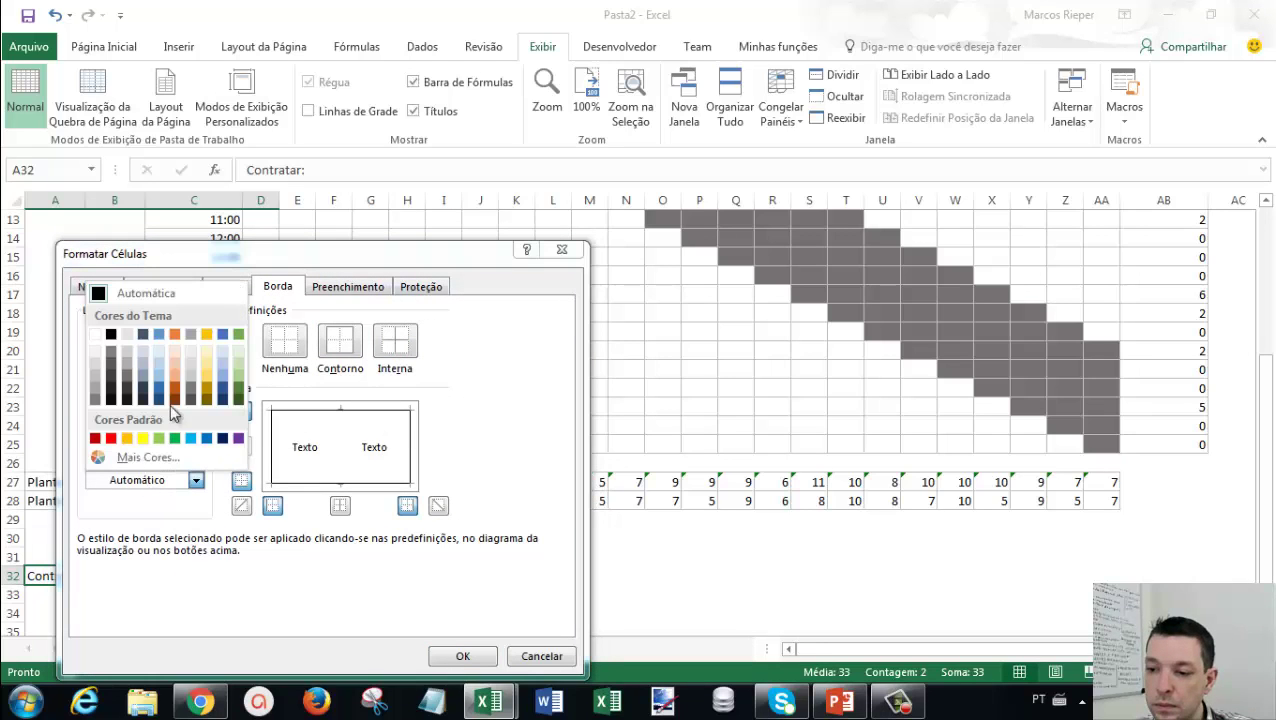
click(126, 376)
click(340, 342)
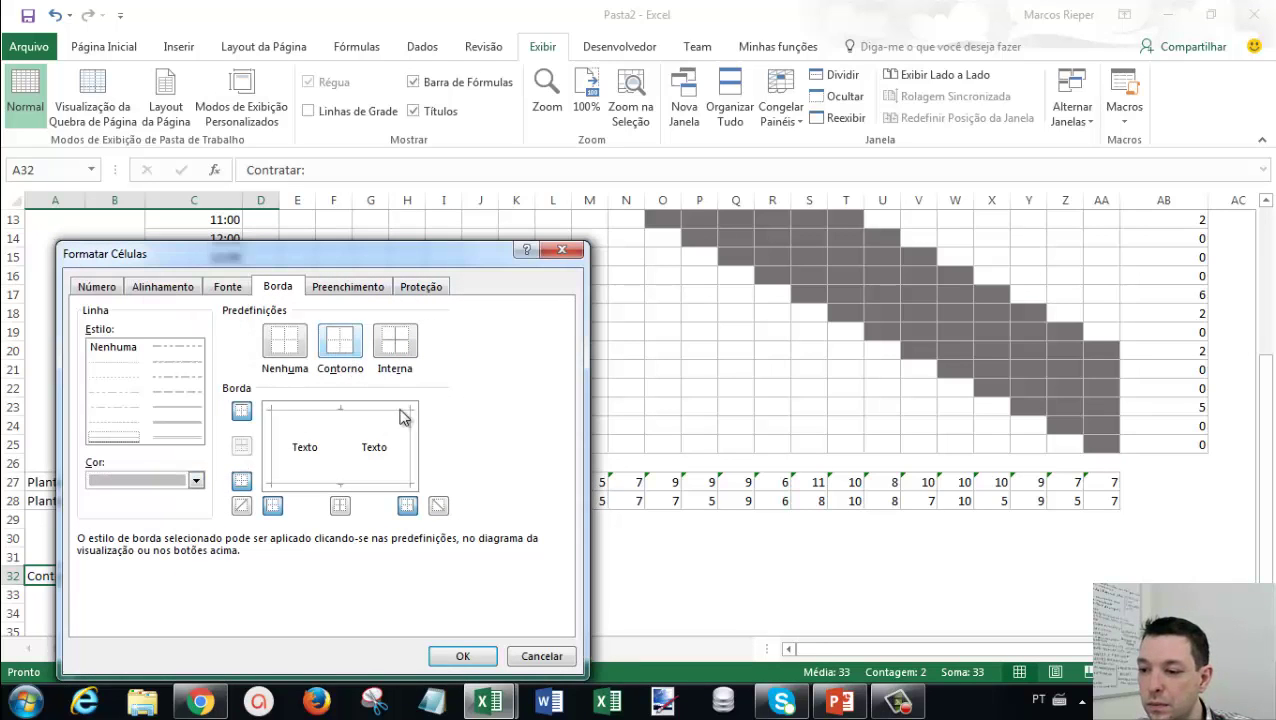
click(463, 656)
Inspect the Contratar total cell holding the SOMA formula showing 33.
click(230, 575)
click(261, 576)
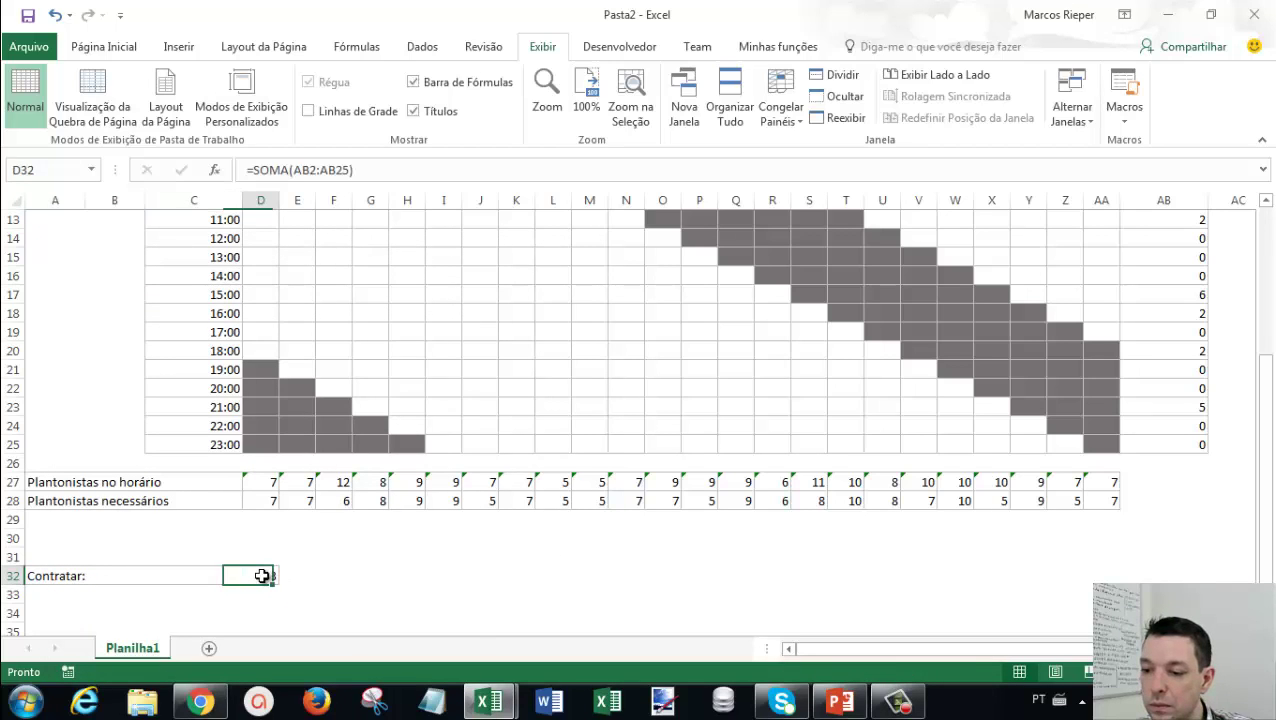
right_click(261, 576)
key(Escape)
click(553, 575)
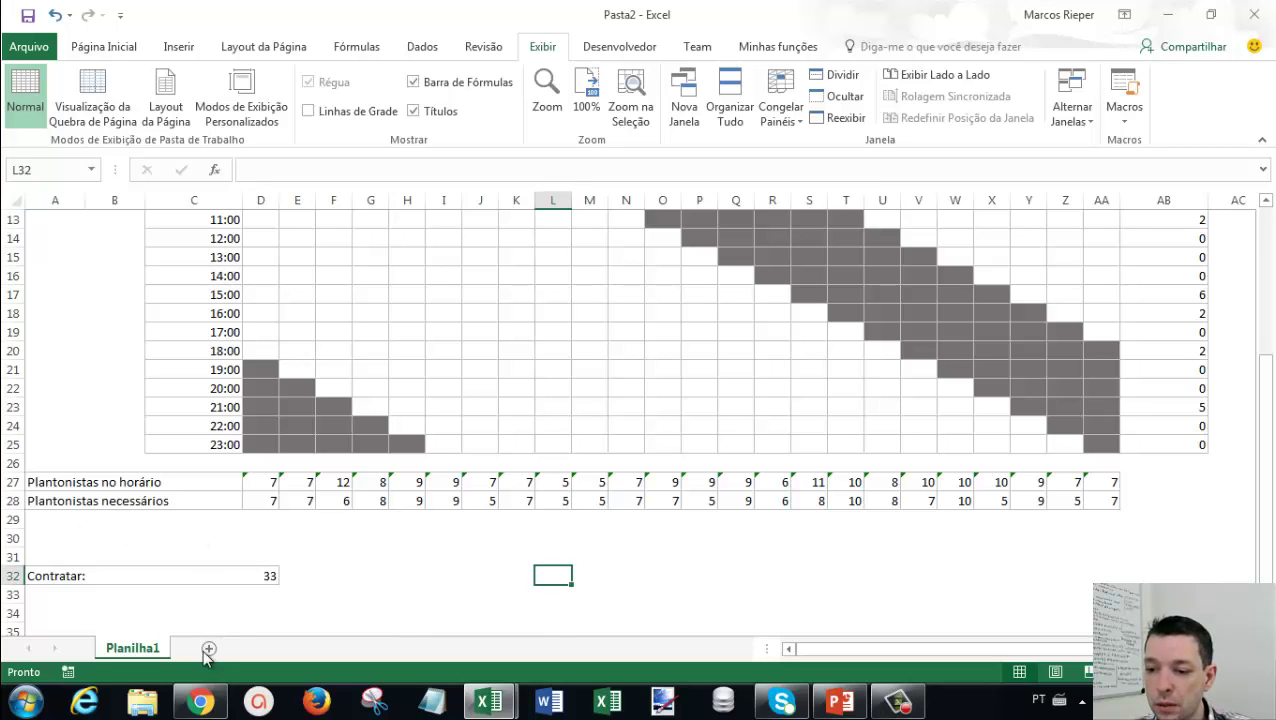
Add a new sheet and rename the original sheet to 'Escala de trabalho'.
click(209, 648)
click(145, 645)
ctrl+click(178, 652)
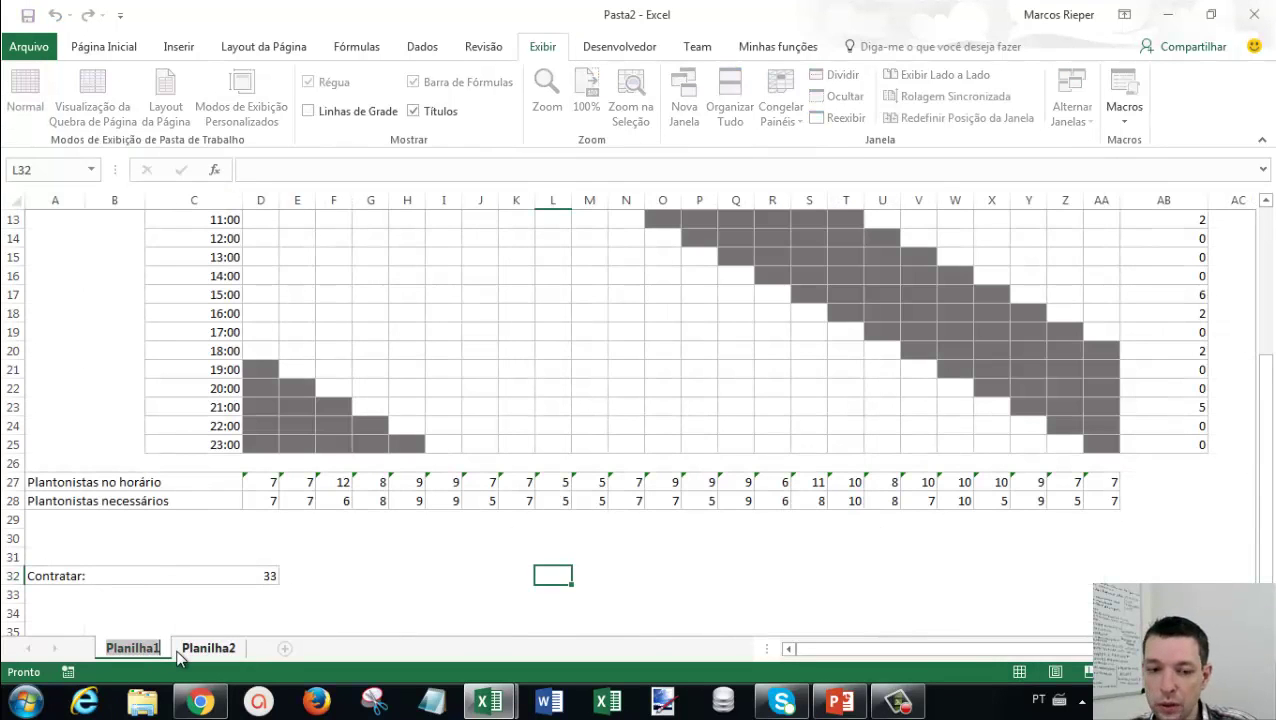
text(Esca)
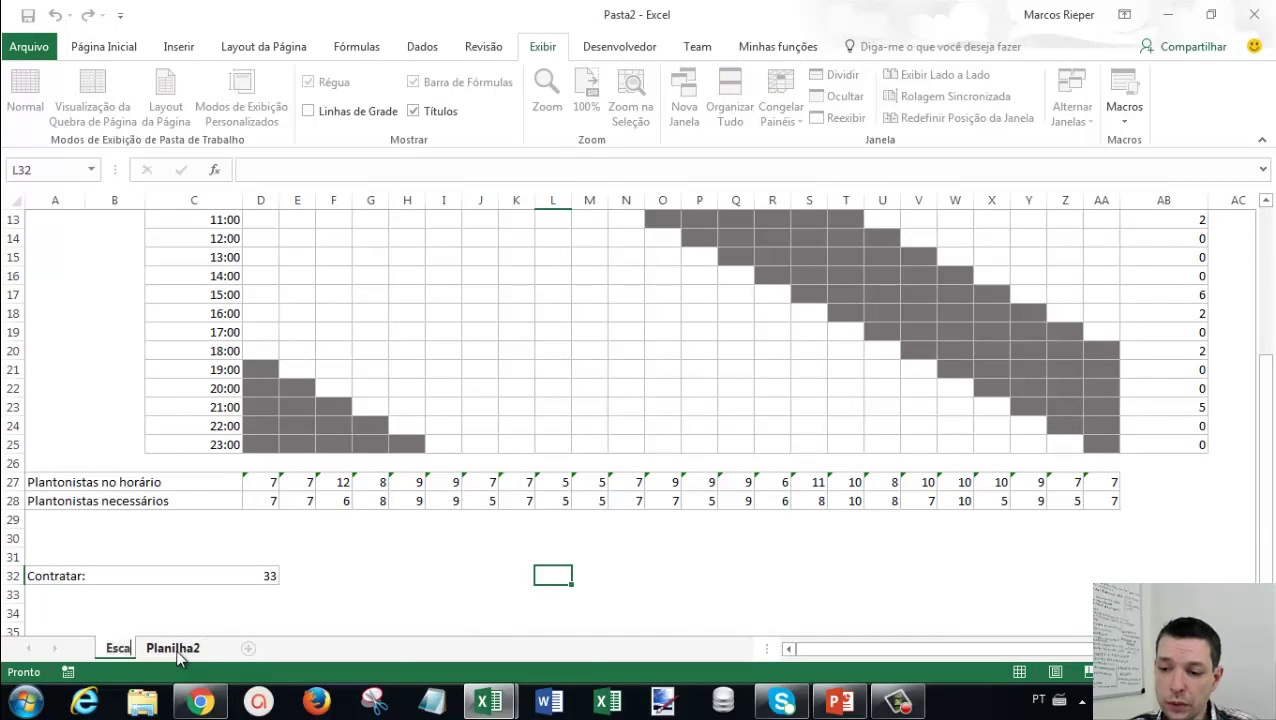
text(la de trabalho)
key(Return)
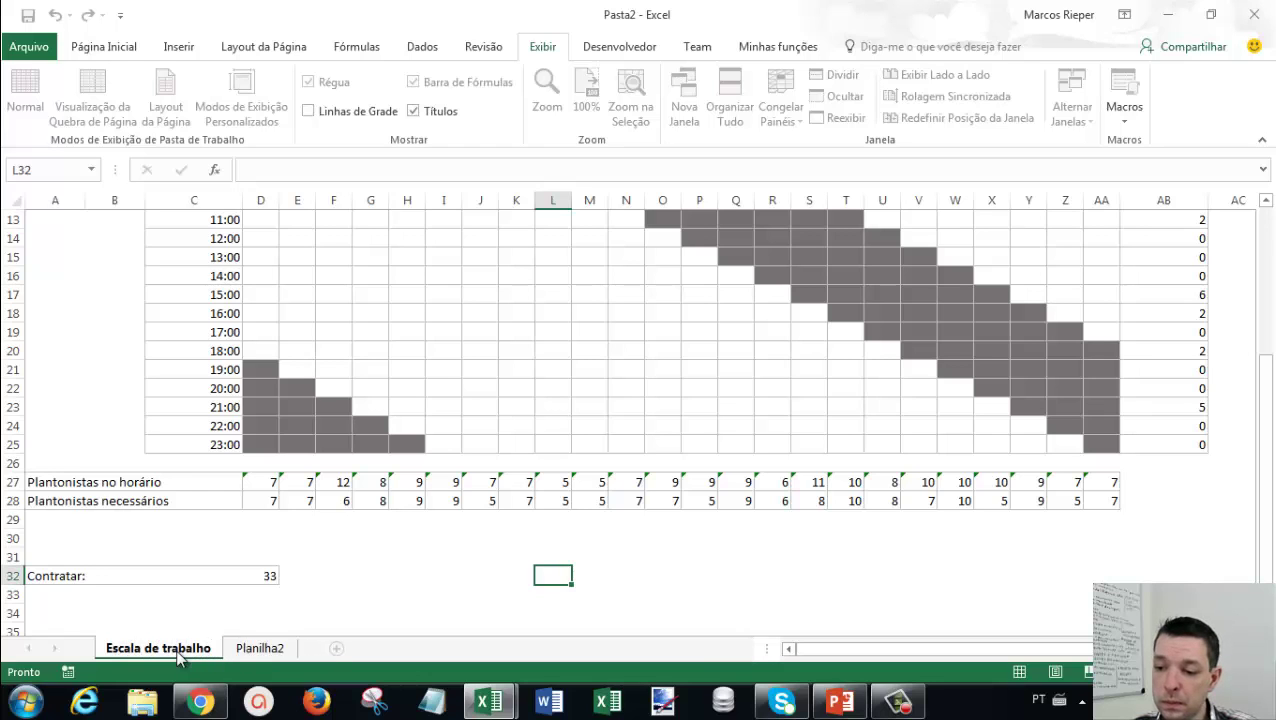
Rename the new sheet to 'Resumo'.
click(256, 650)
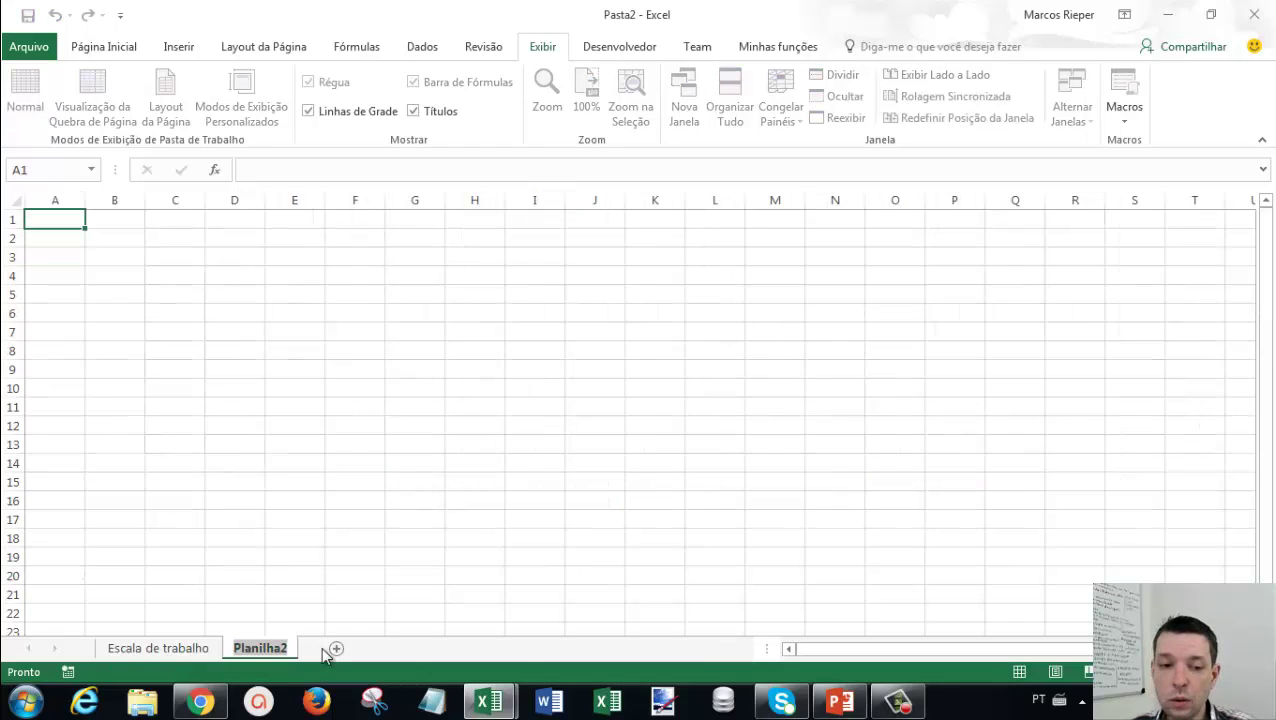
text(Resumo)
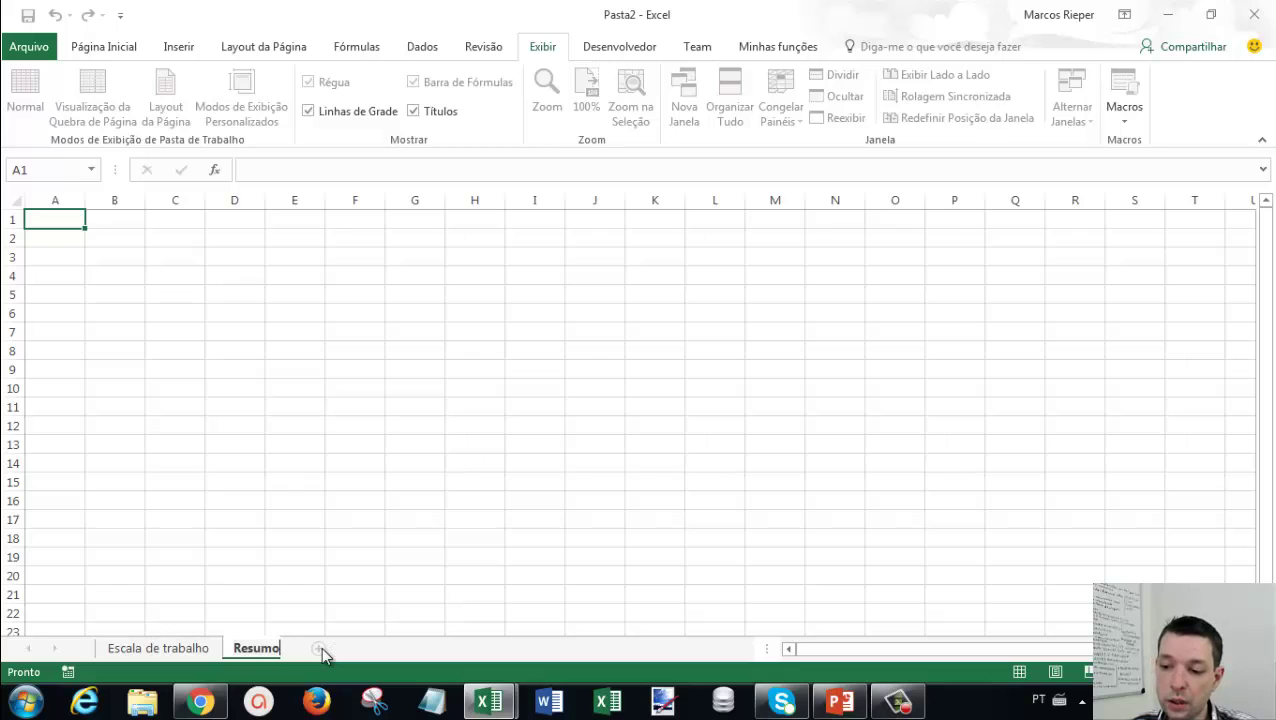
key(Return)
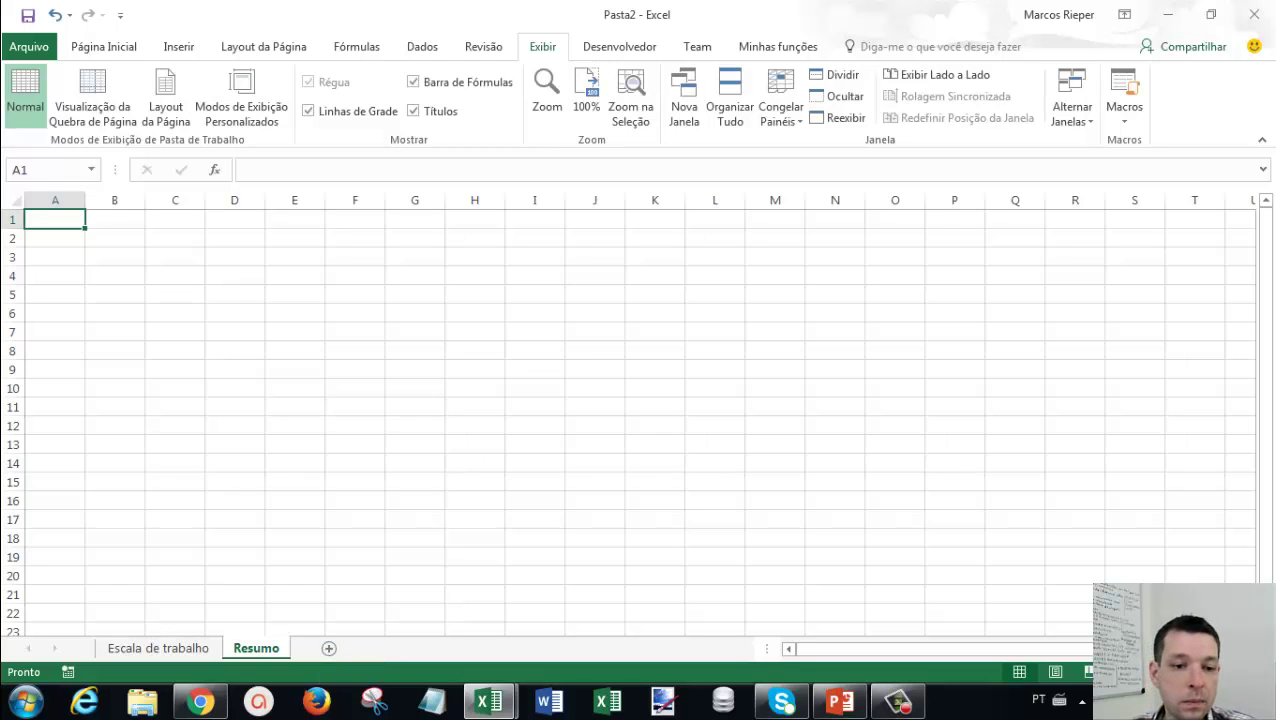
Enter headers Plantonistas, Entrada, Saída, Necessários and No horário in A1:E1.
key(alt+w)
key(v)
key(g)
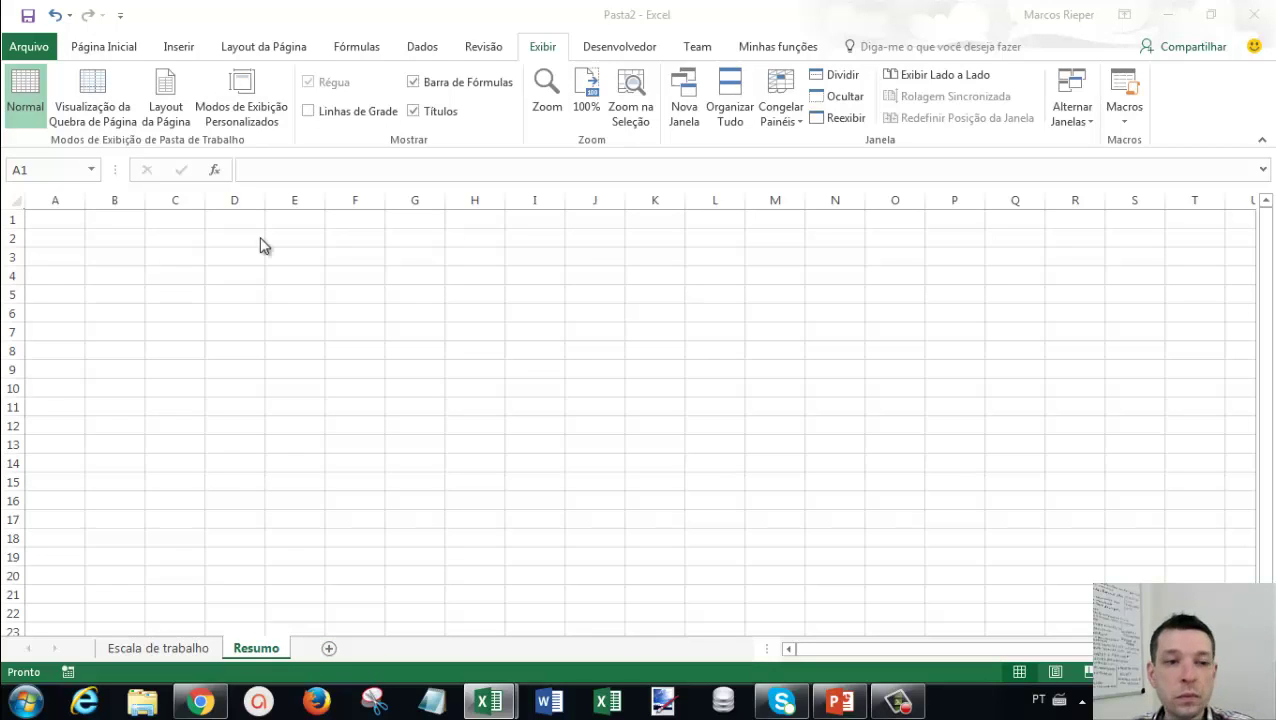
click(62, 219)
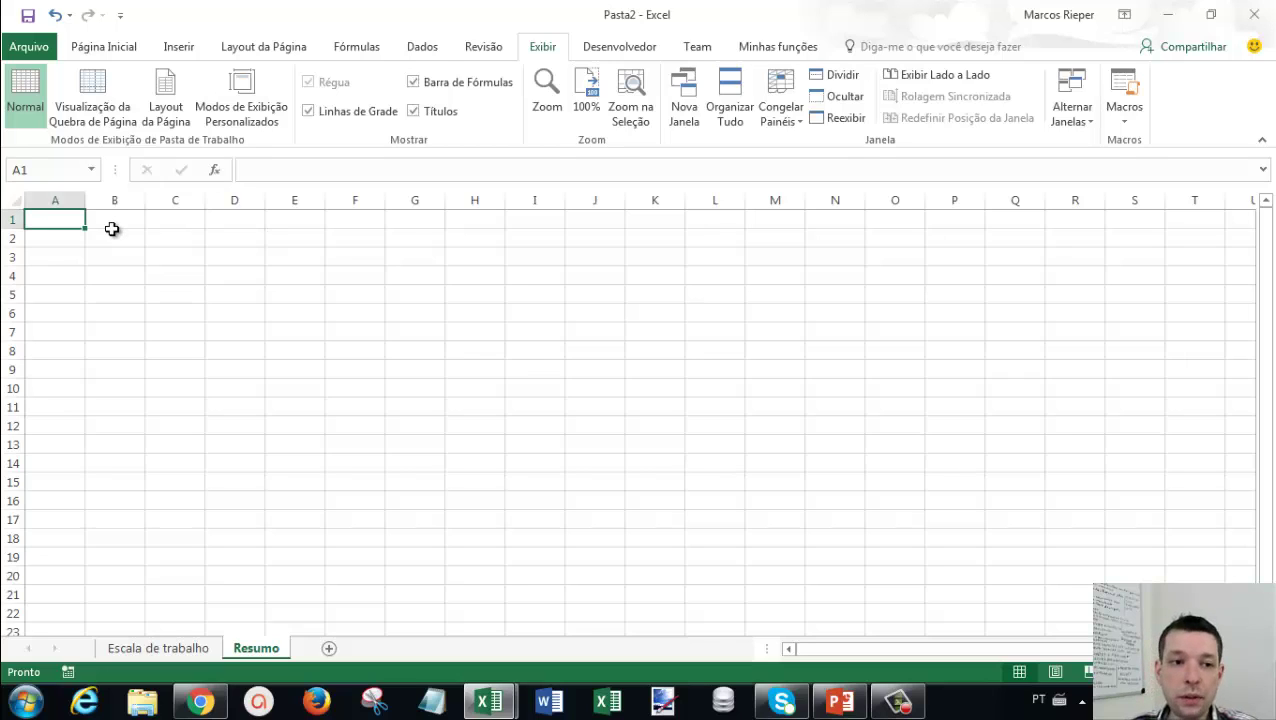
text(Plan)
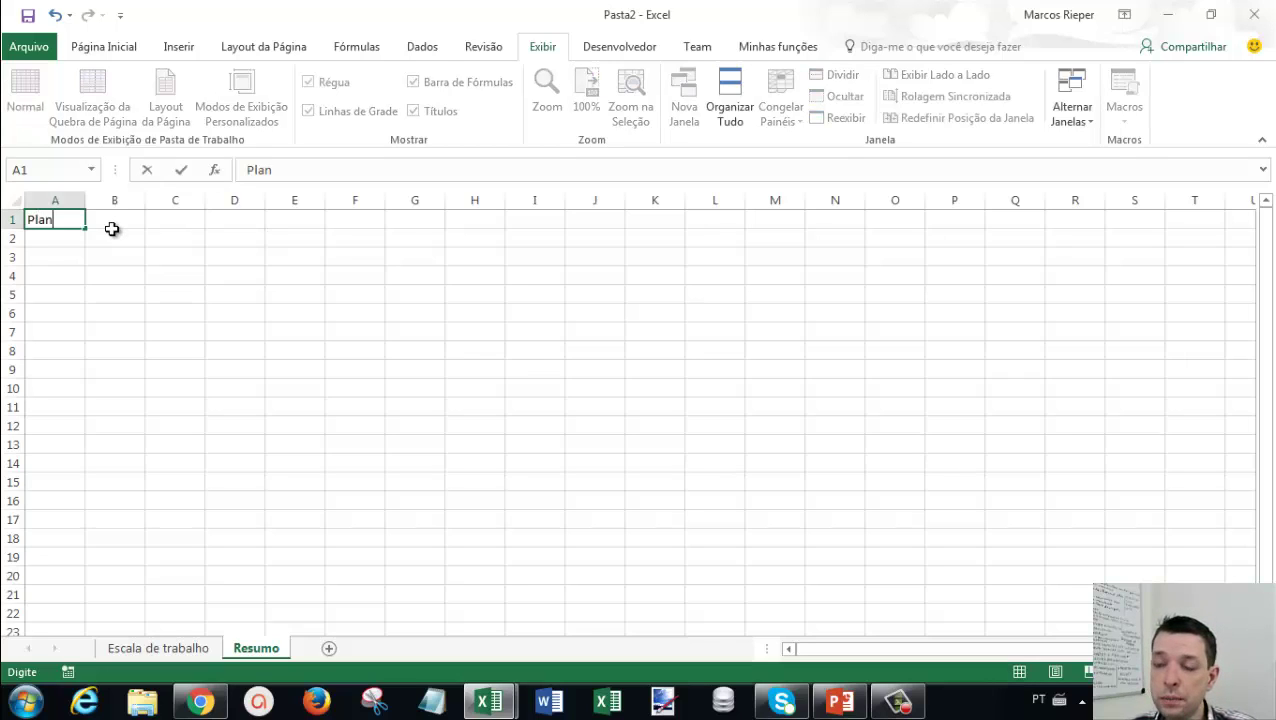
text(tonistas)
key(Return)
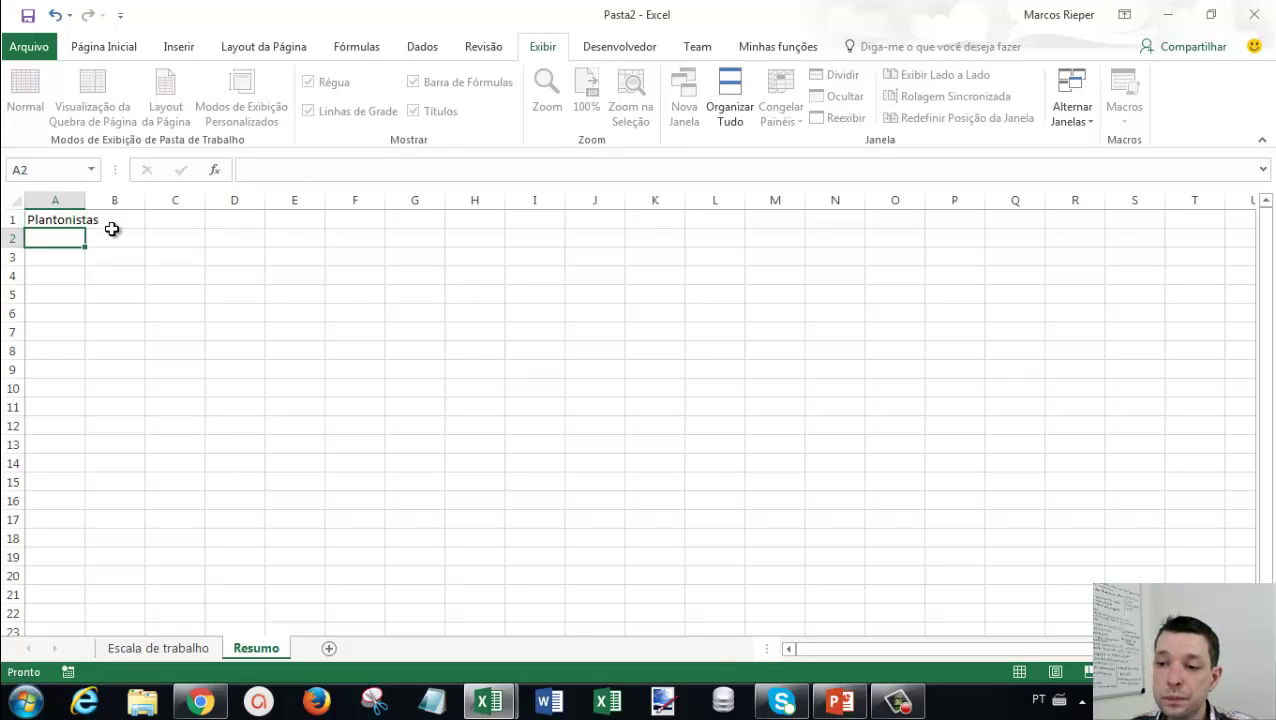
click(113, 230)
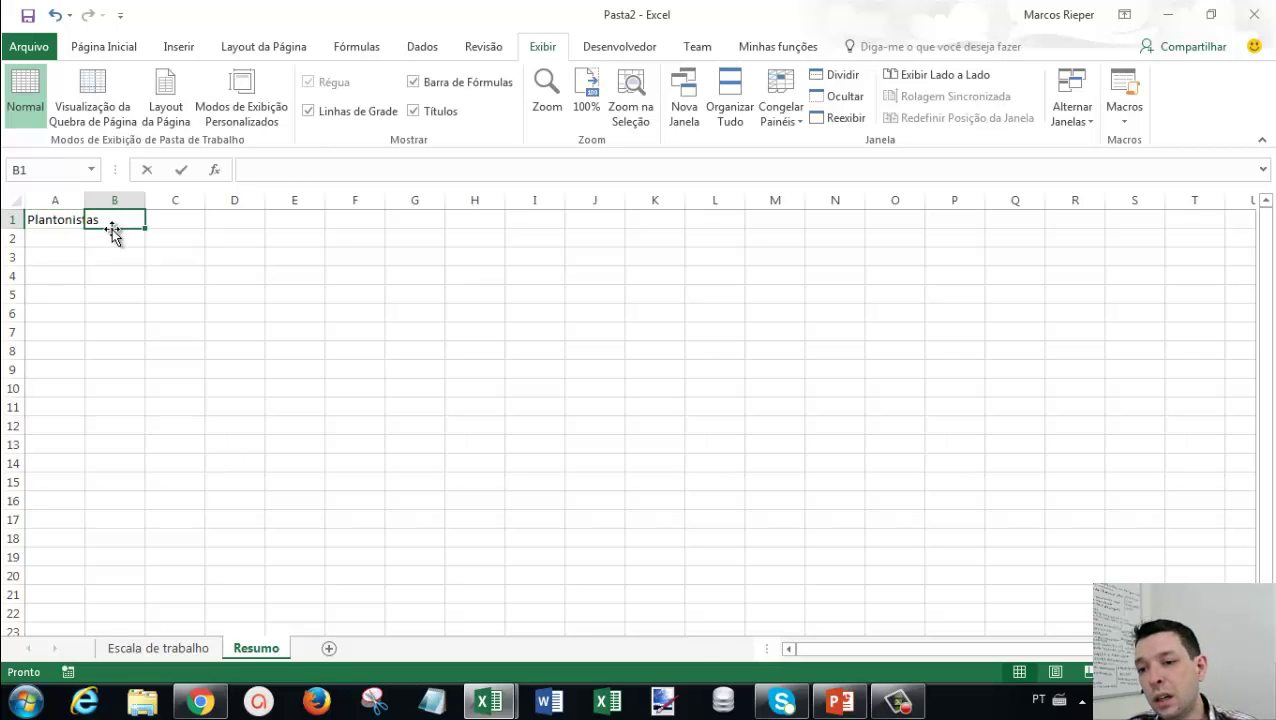
text(Entrada)
key(Tab)
text(S)
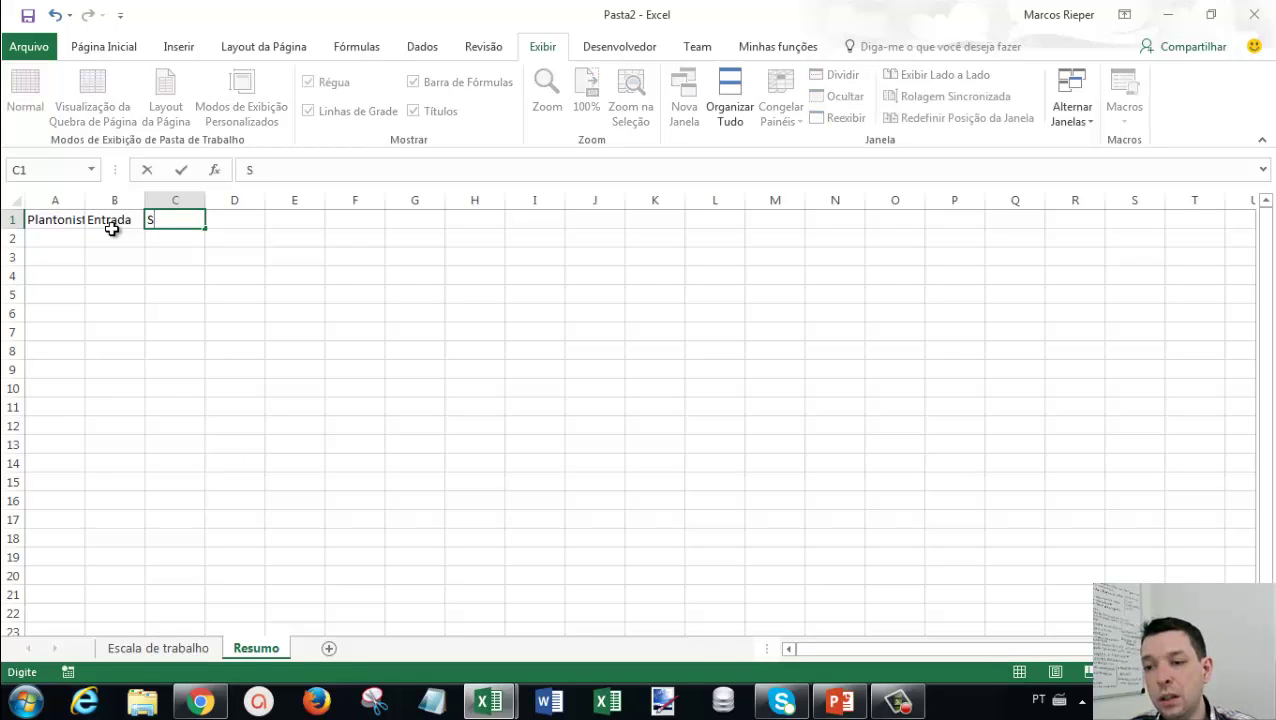
text(aída)
key(Tab)
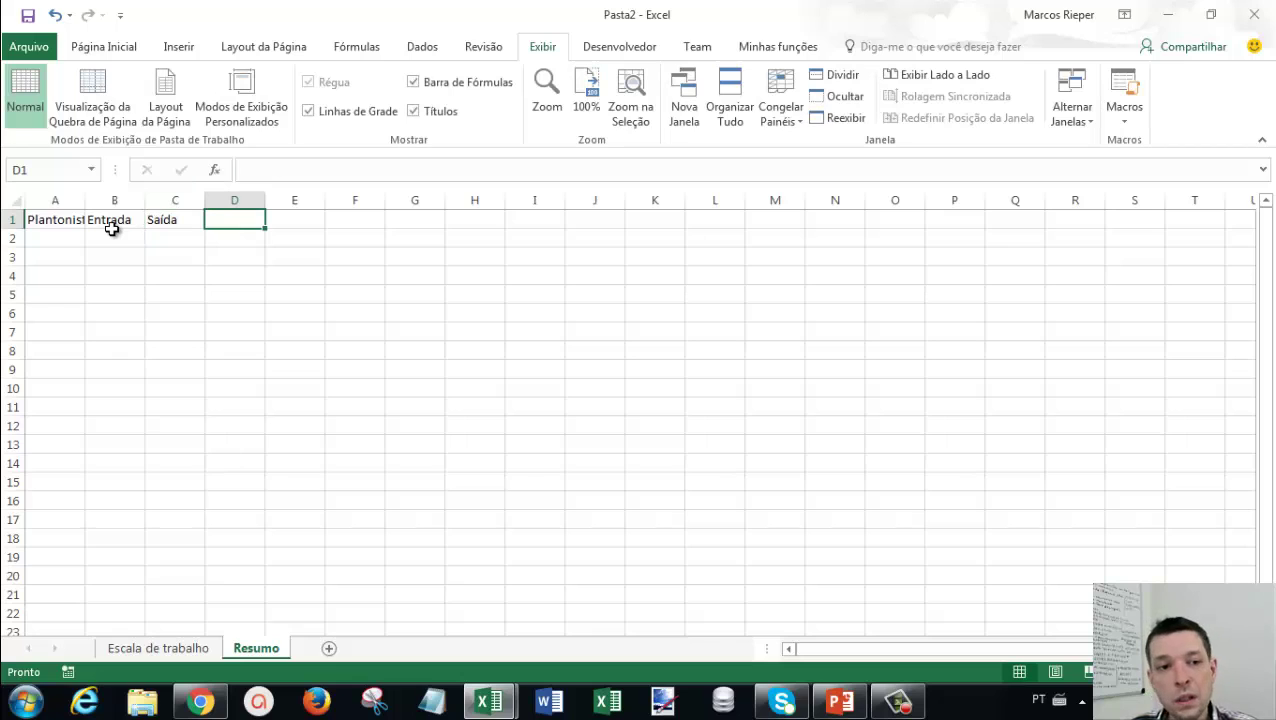
text(Necessários)
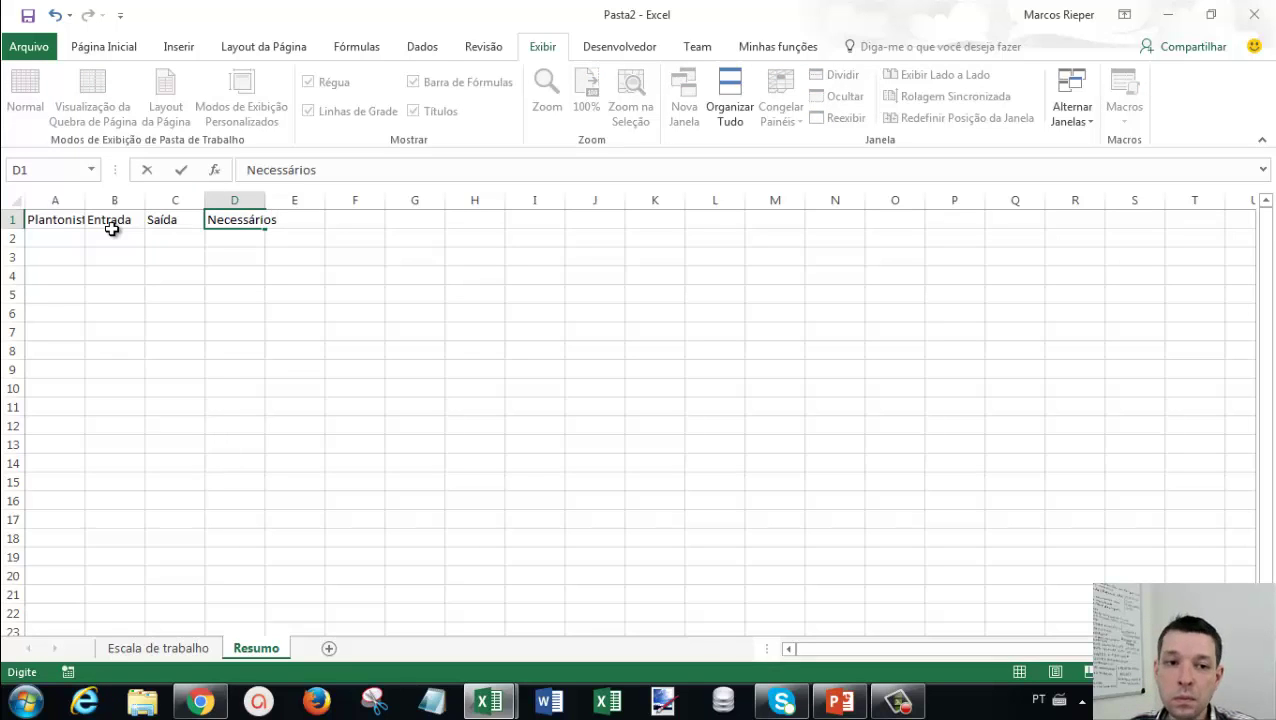
key(Tab)
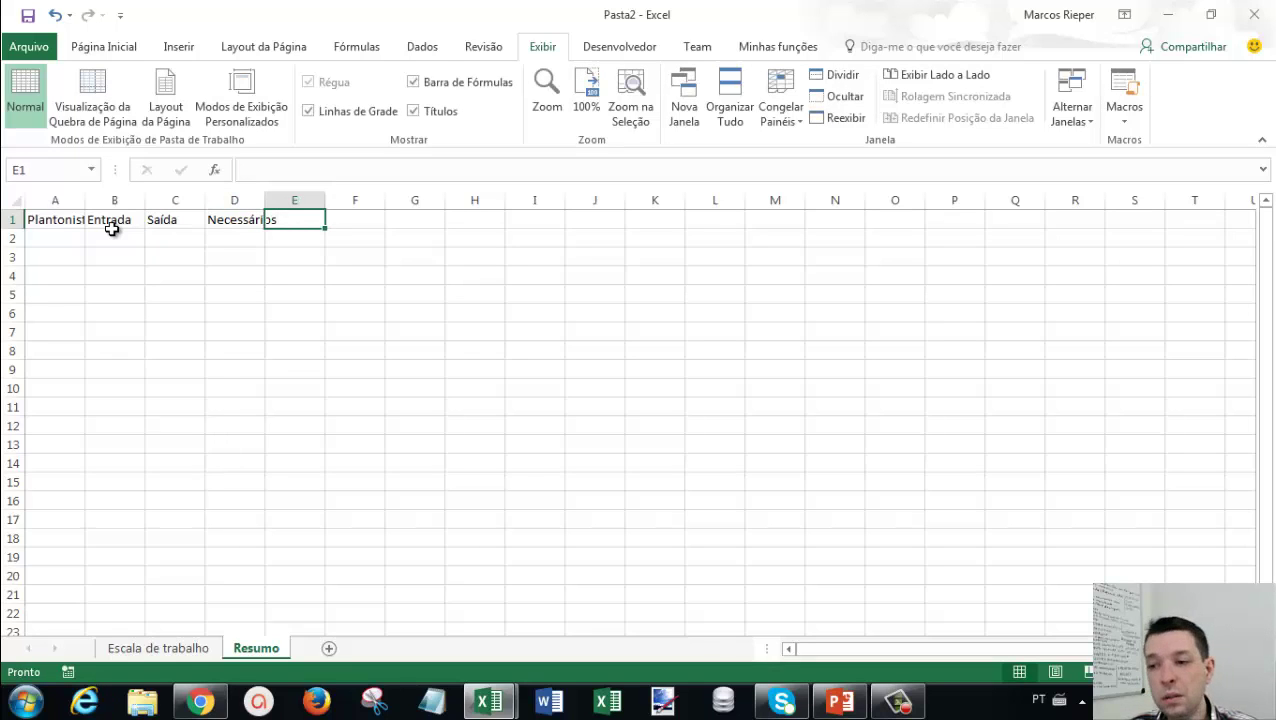
text(No hor)
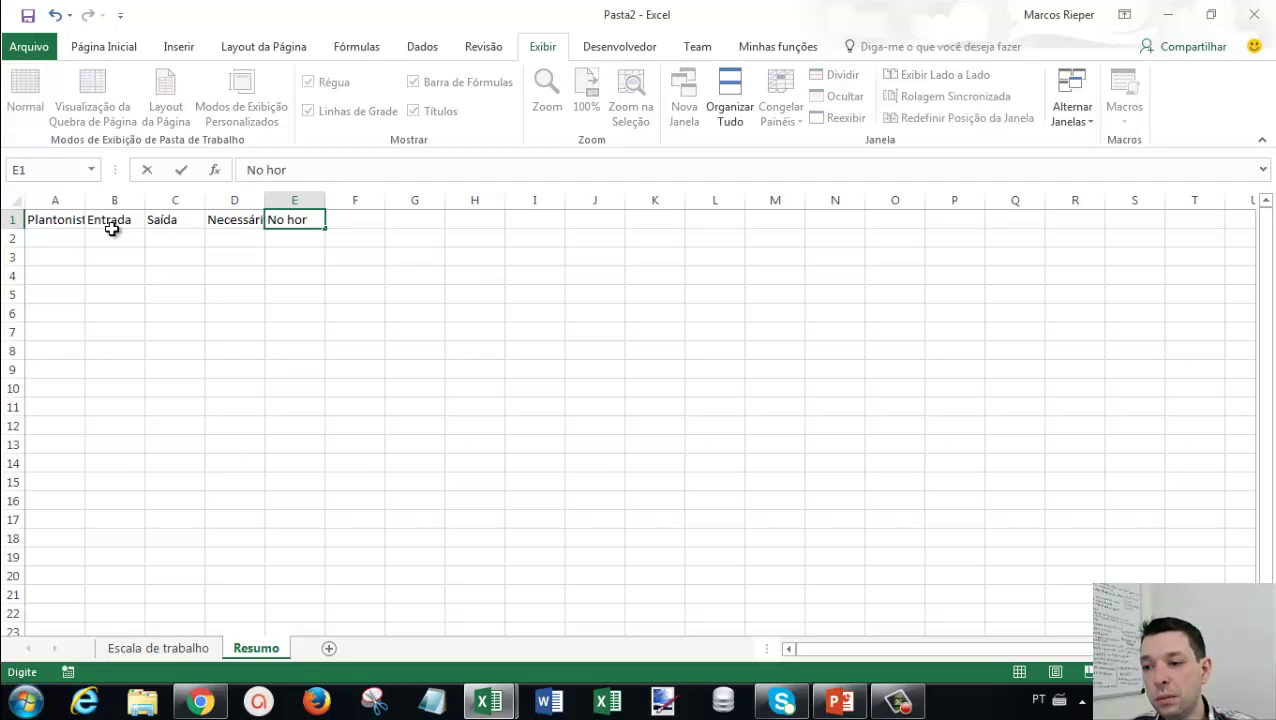
text(ário)
key(Return)
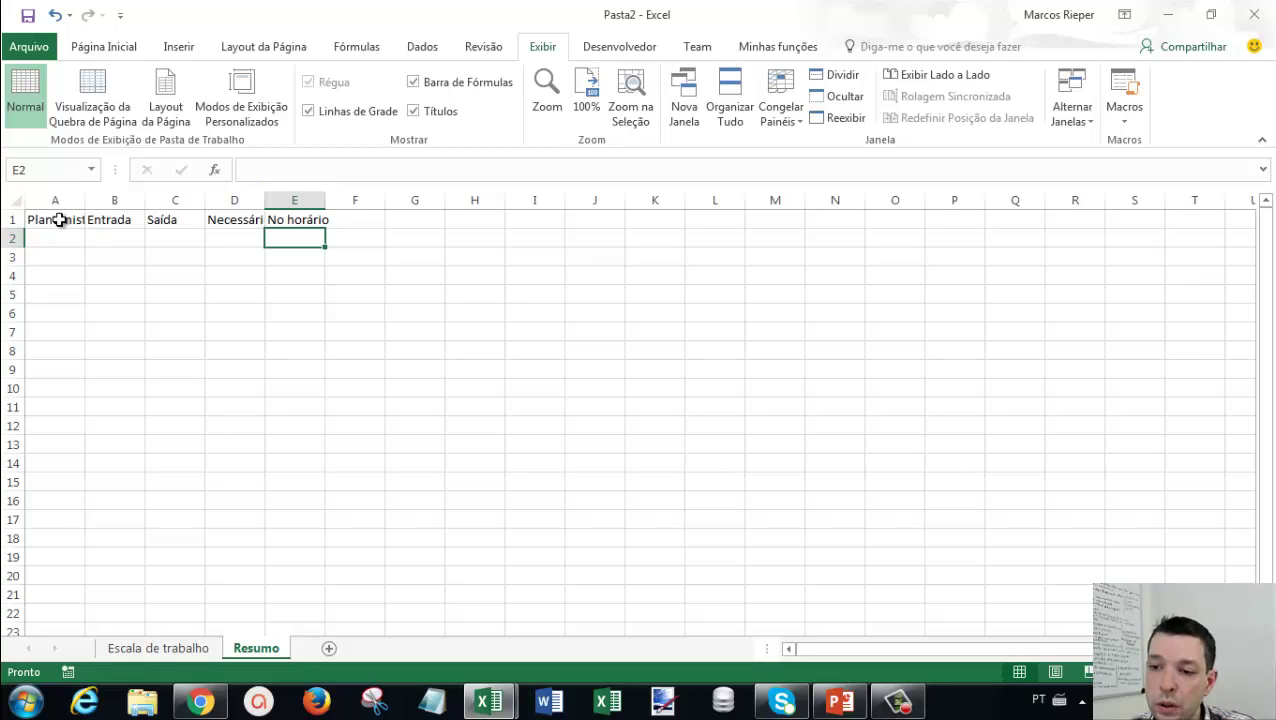
AutoFit all column widths to fit the header text.
drag(60, 220, 180, 233)
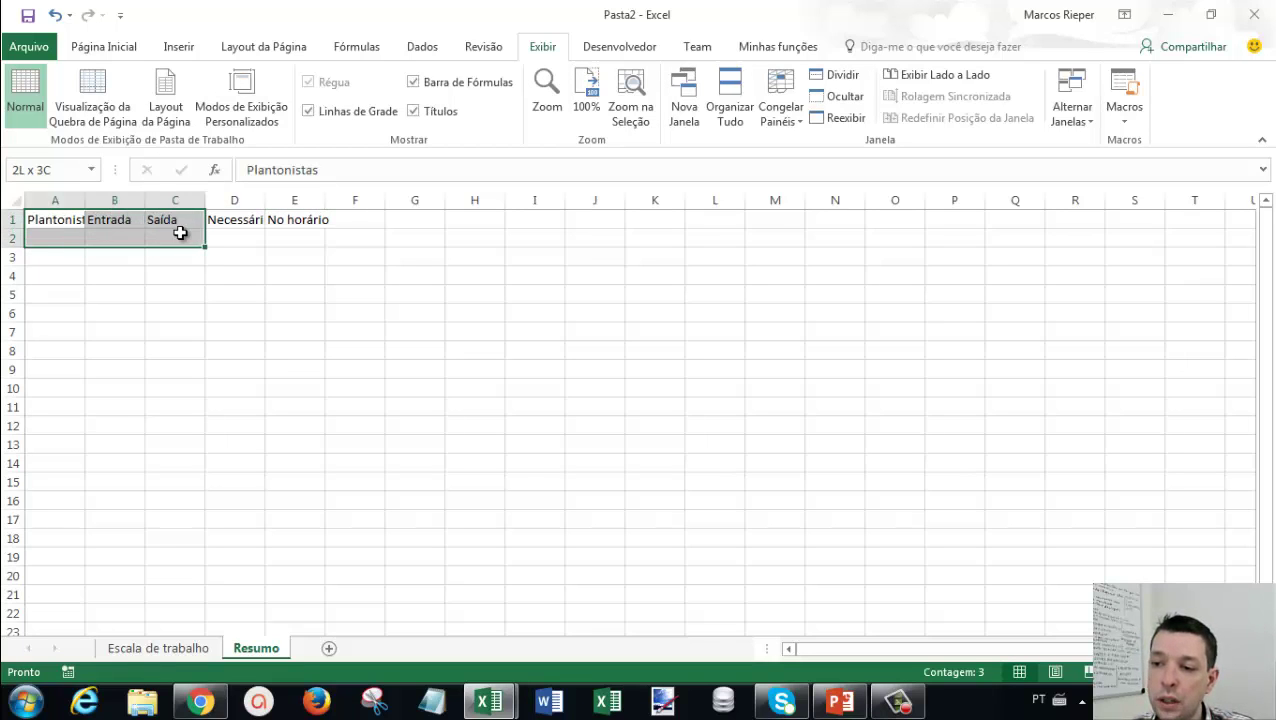
drag(180, 233, 296, 236)
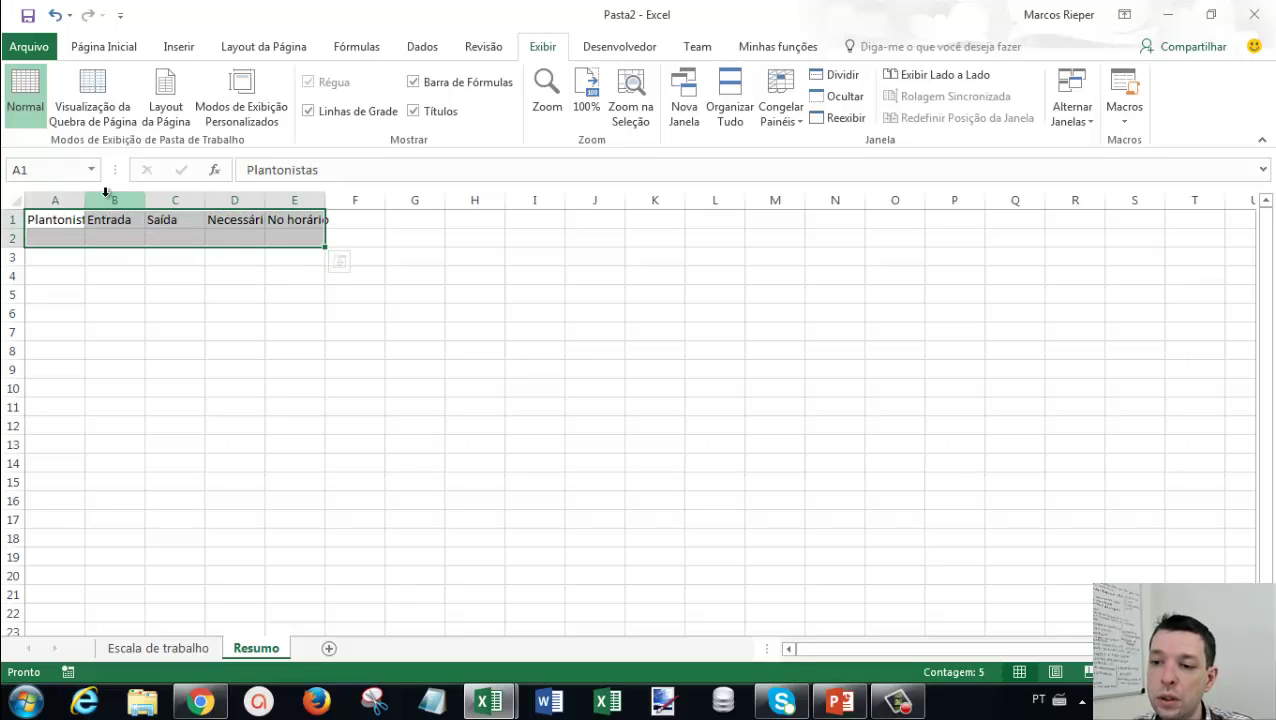
click(14, 201)
double_click(85, 200)
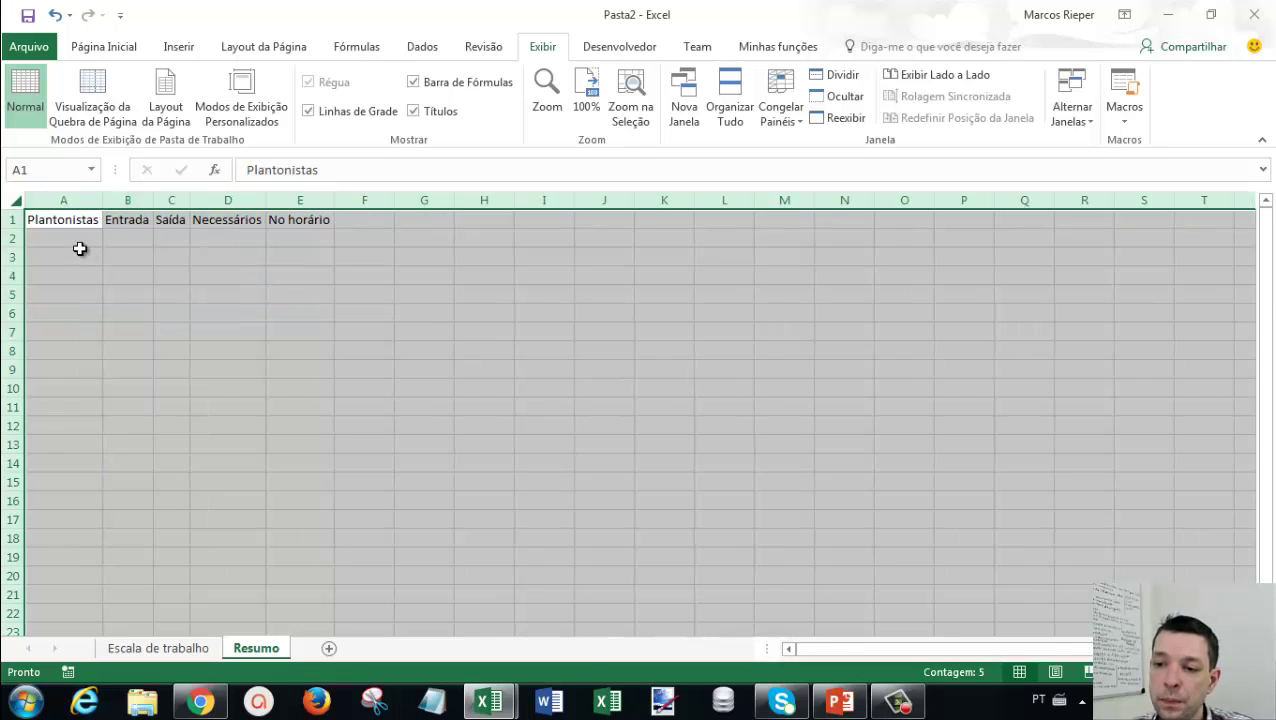
click(80, 241)
Link A2 to 'Escala de trabalho'!AB2, the first Qtde. entrada value.
key(alt+w)
key(v)
key(g)
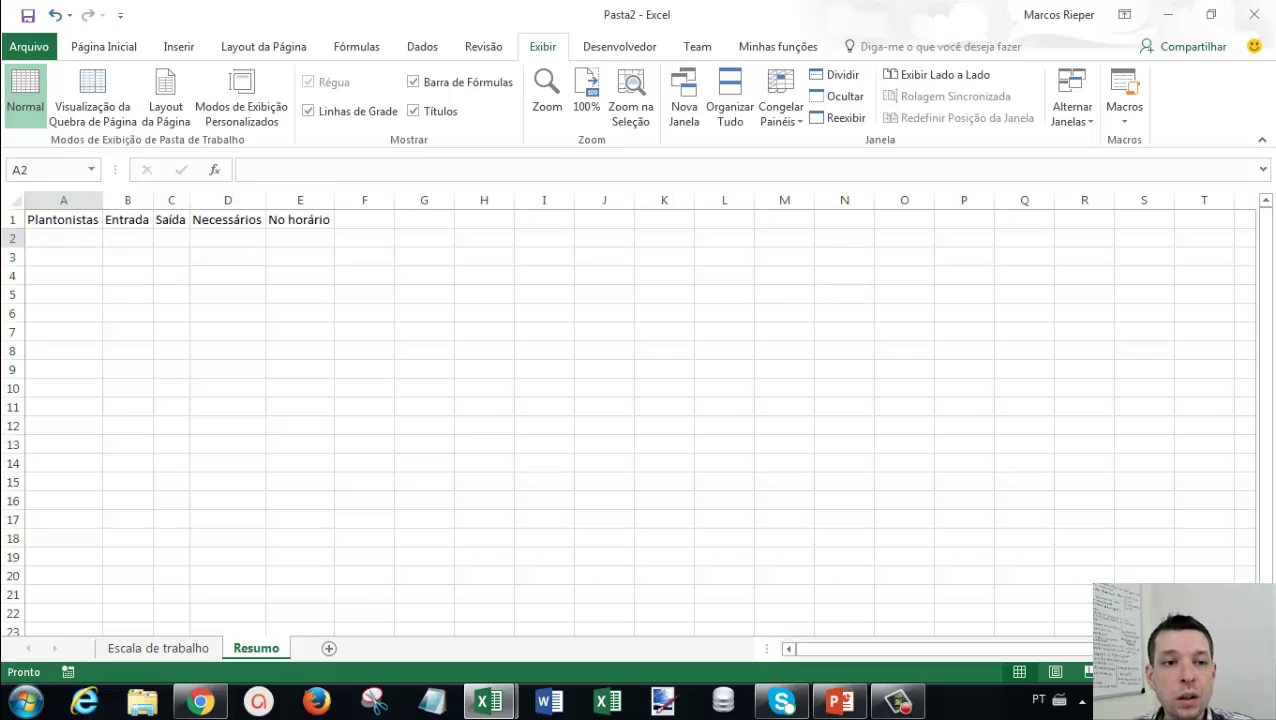
key(alt+w)
key(v)
key(g)
text(=)
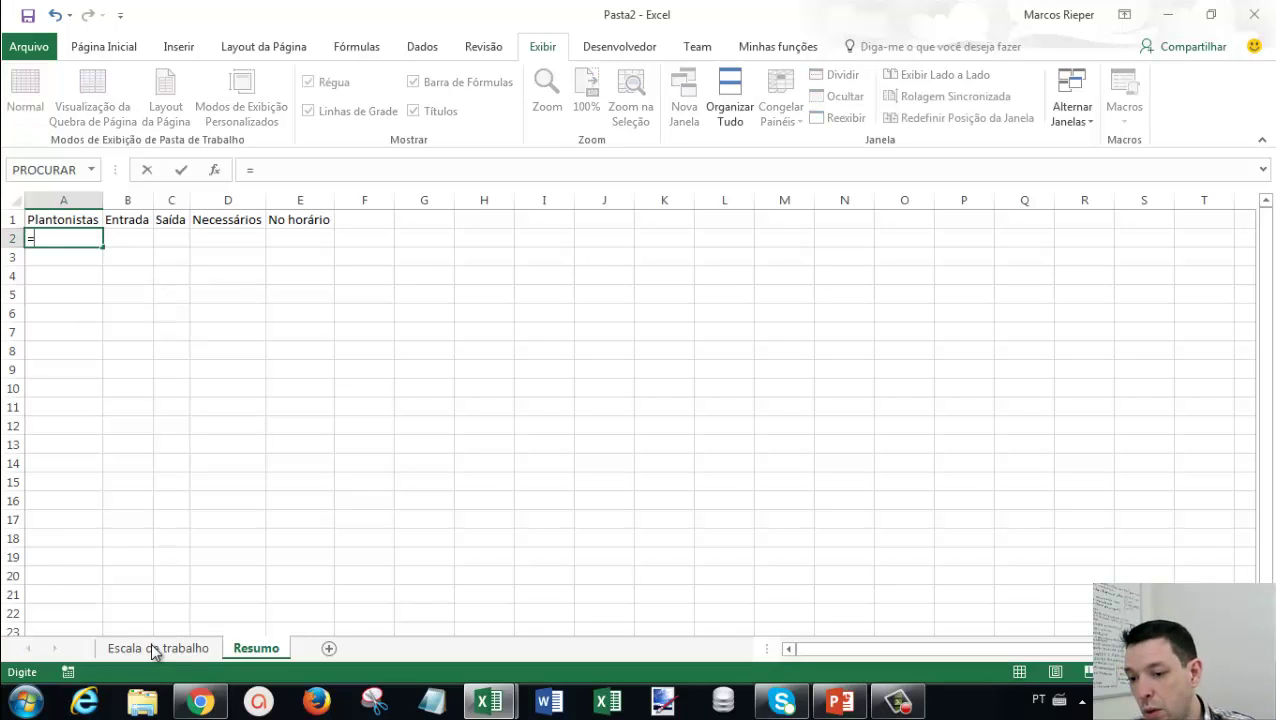
click(156, 650)
scroll(1124, 314, up, 3)
scroll(1124, 314, up, 1)
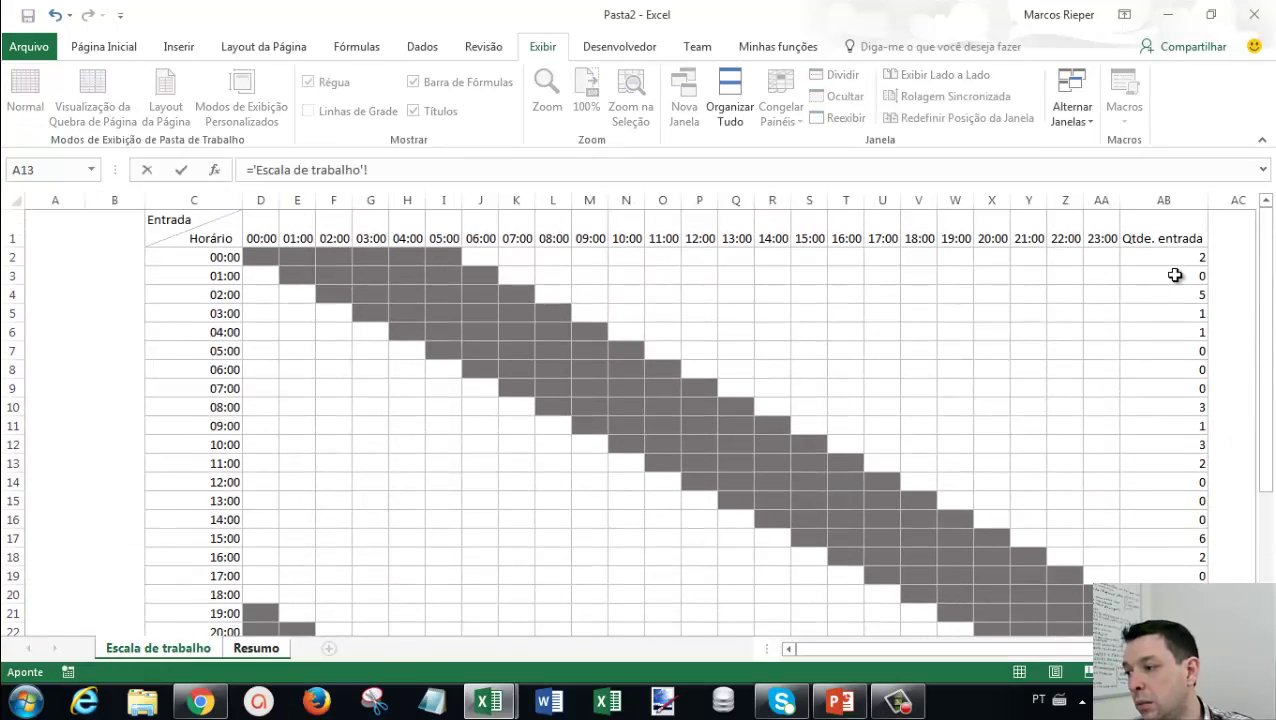
click(1160, 256)
key(Return)
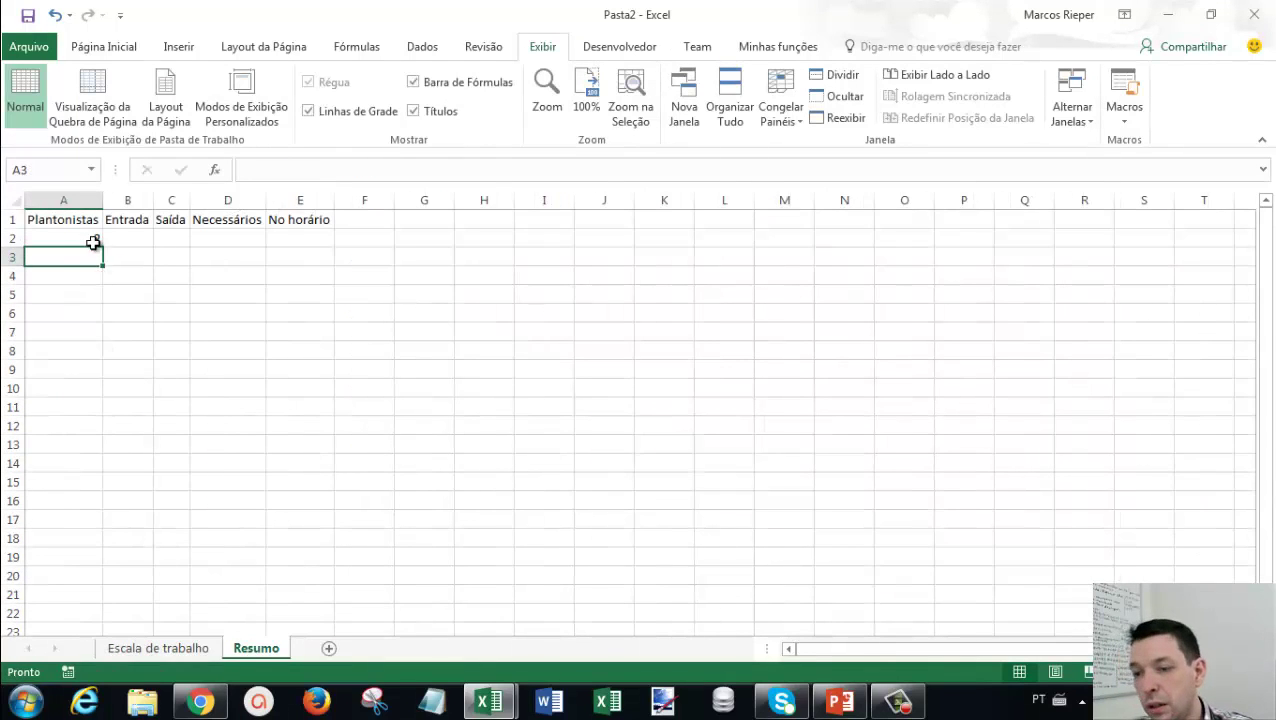
click(95, 242)
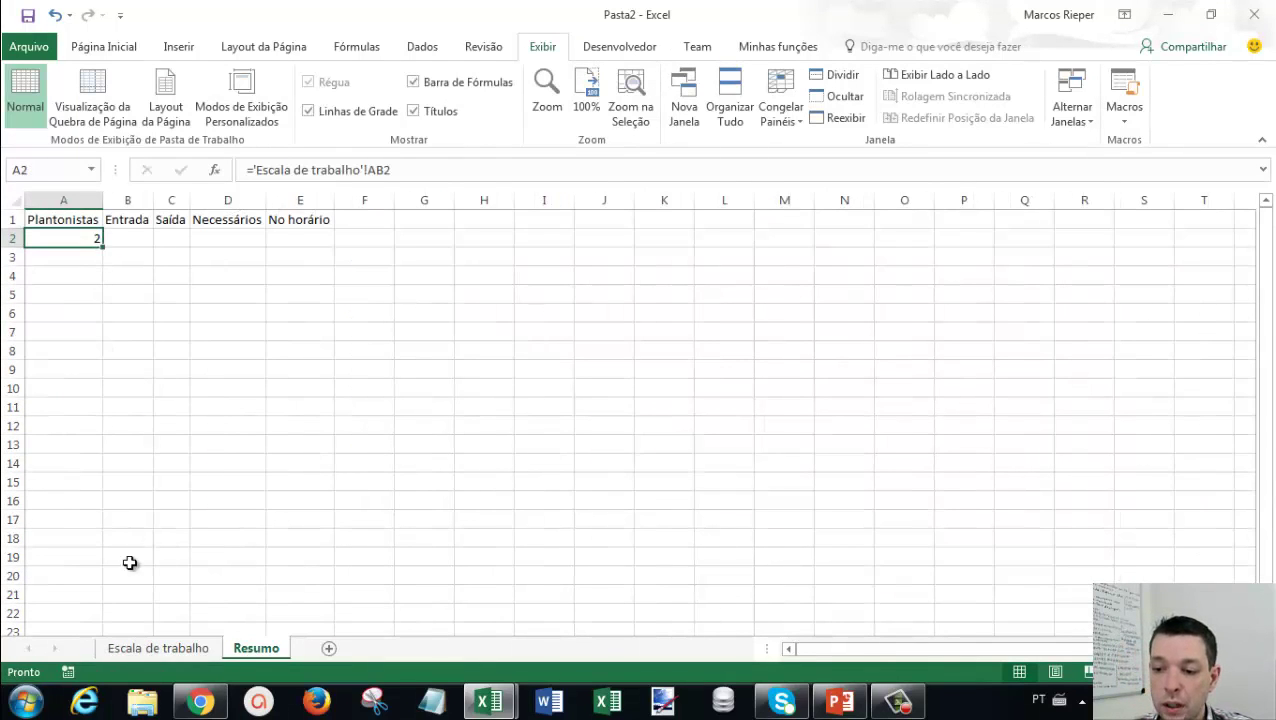
Fill the Plantonistas link formula down column A through row 25.
drag(104, 248, 95, 625)
scroll(117, 560, down, 1)
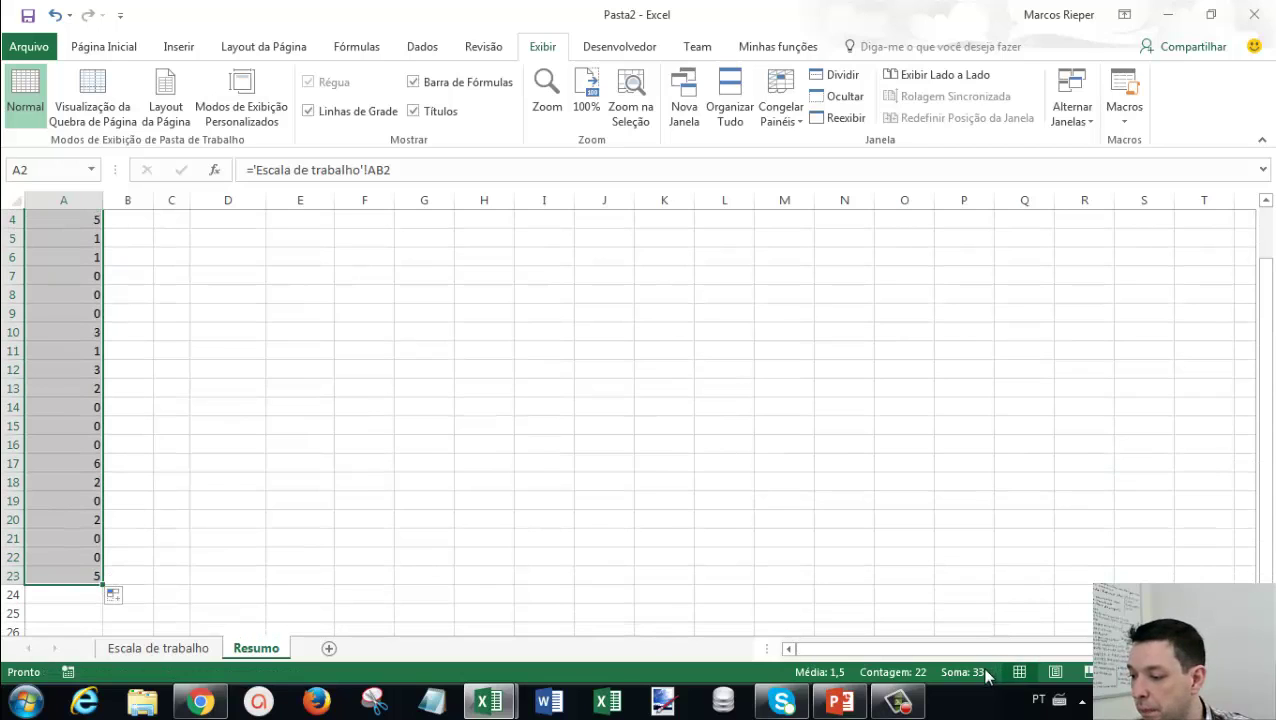
scroll(121, 559, down, 1)
scroll(121, 559, down, 1)
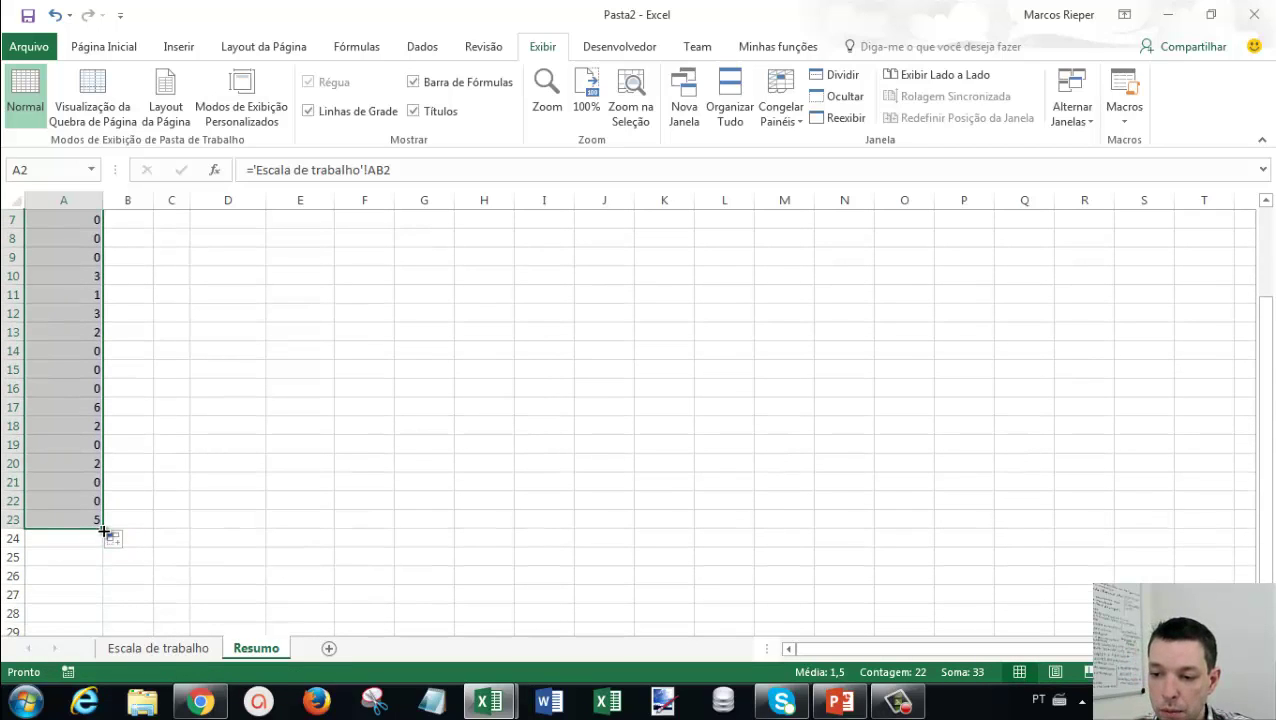
drag(103, 528, 108, 566)
click(158, 648)
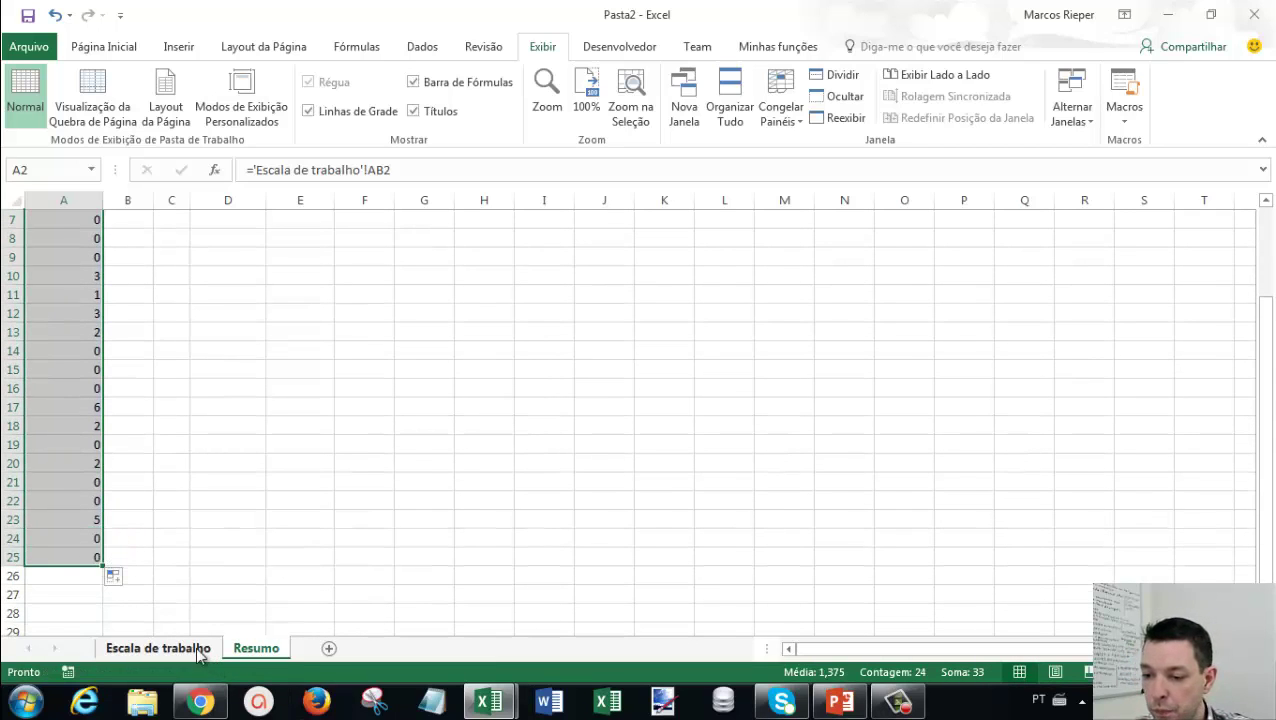
click(250, 648)
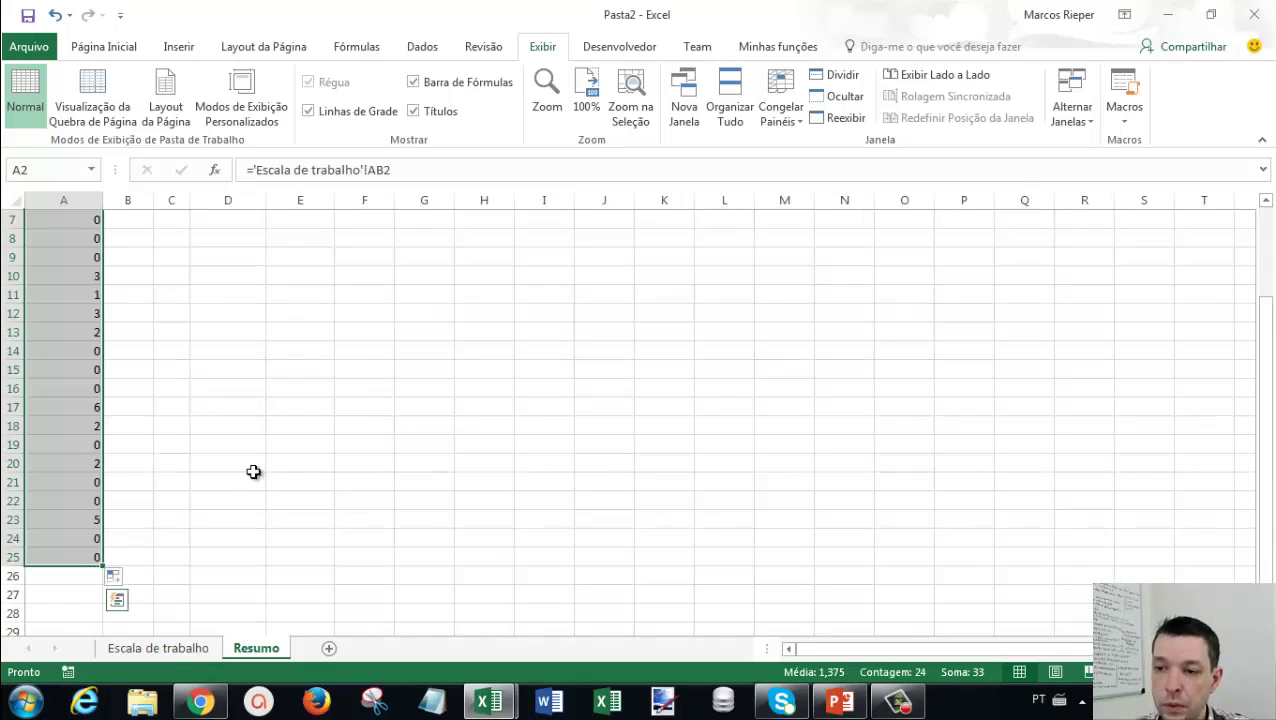
scroll(172, 346, up, 1)
click(128, 224)
Link B2 to 'Escala de trabalho'!C2 and fill down, listing hours 00:00 to 23:00.
click(128, 238)
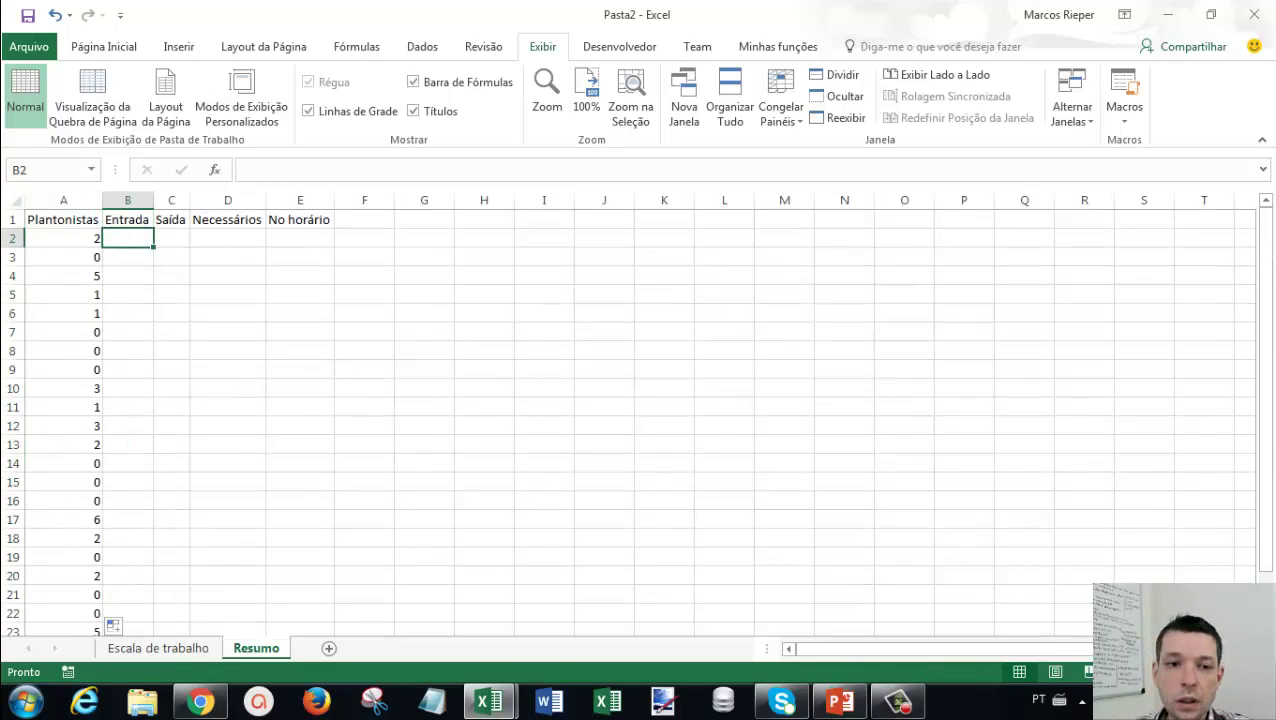
click(308, 111)
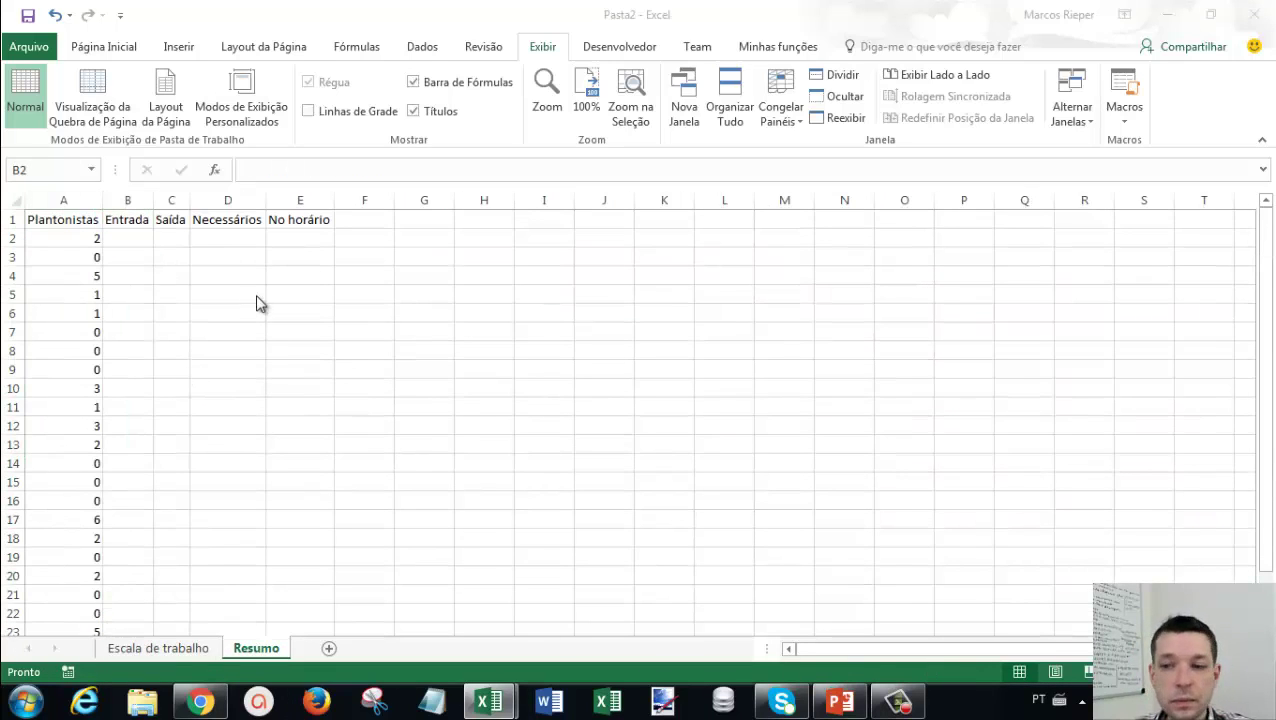
click(135, 238)
text(=)
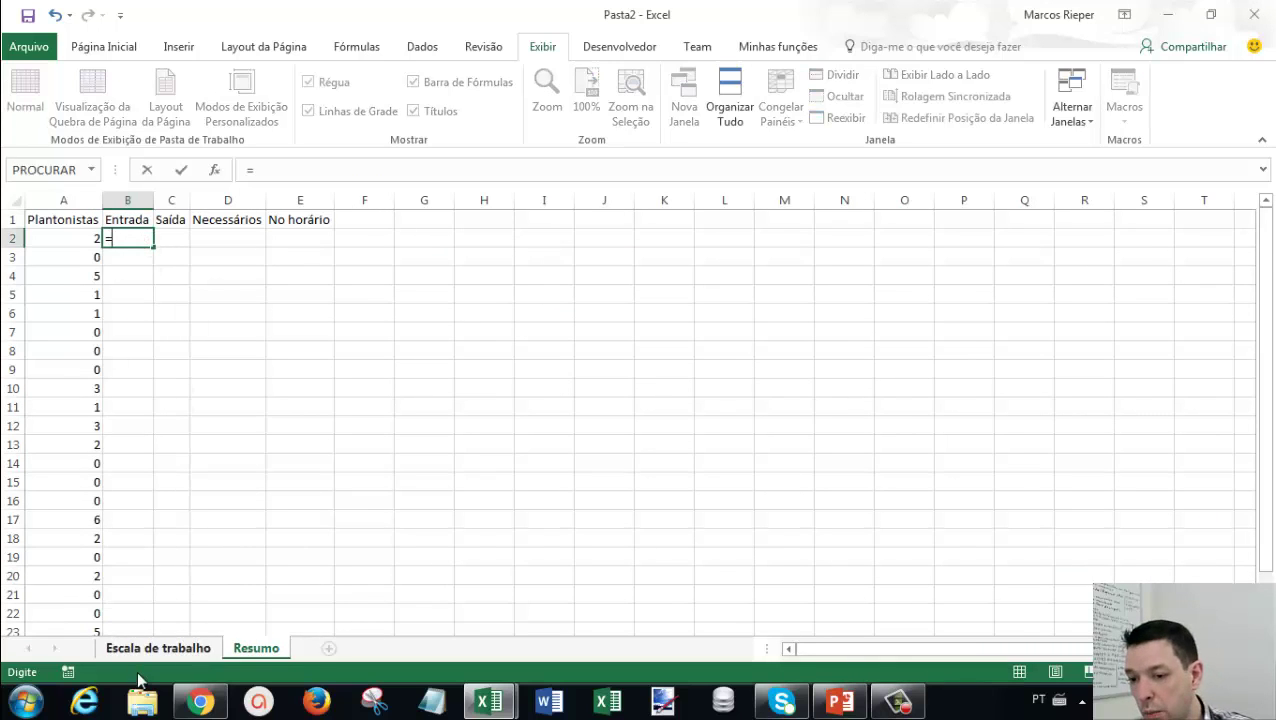
click(158, 648)
click(222, 256)
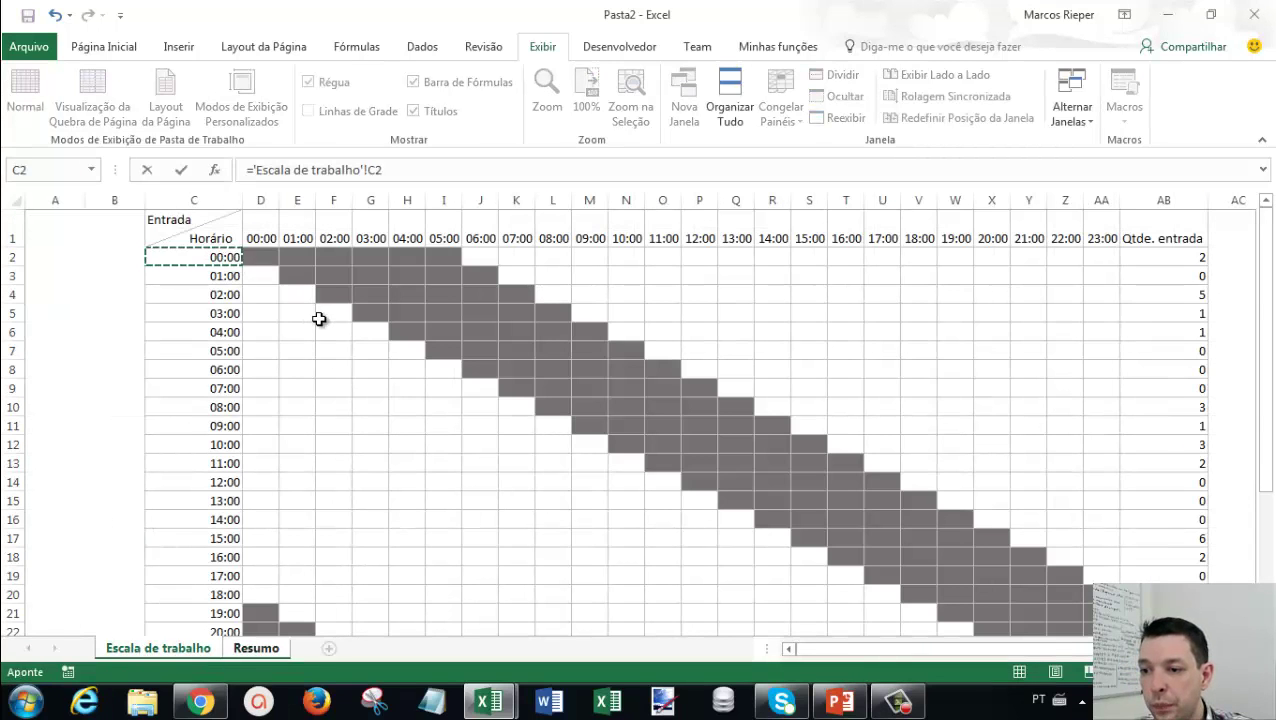
key(Return)
click(140, 240)
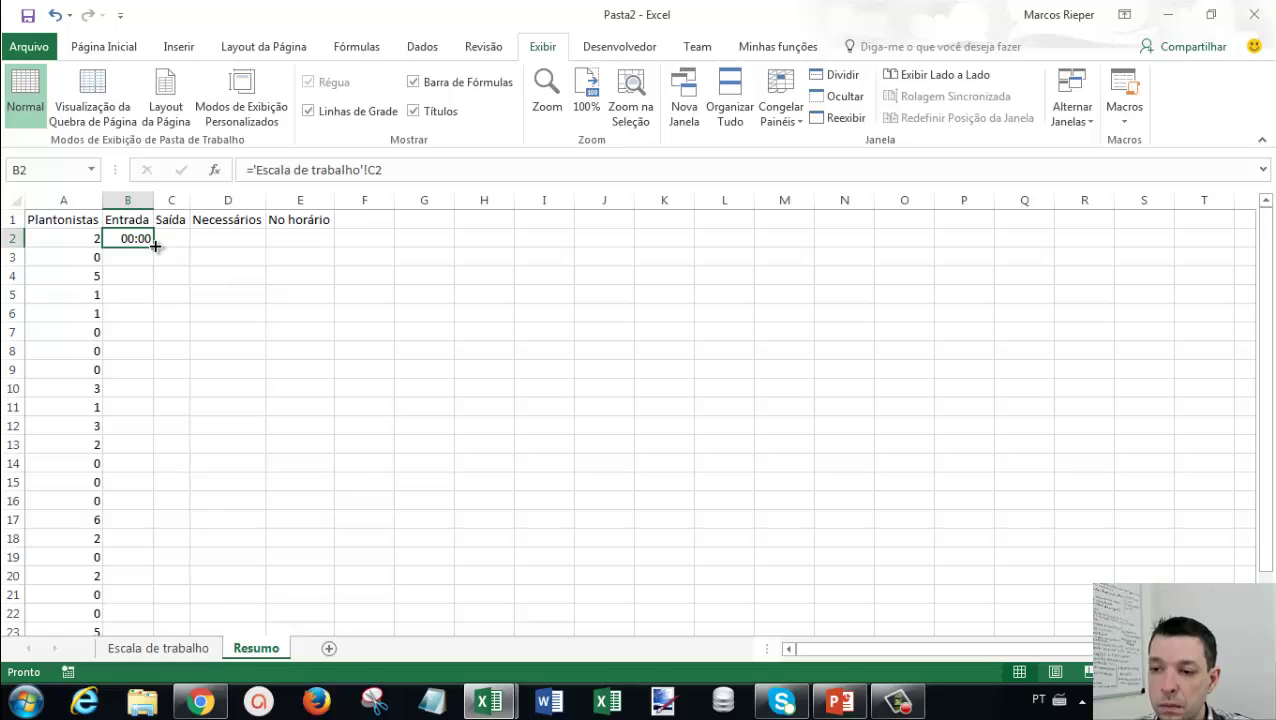
double_click(153, 247)
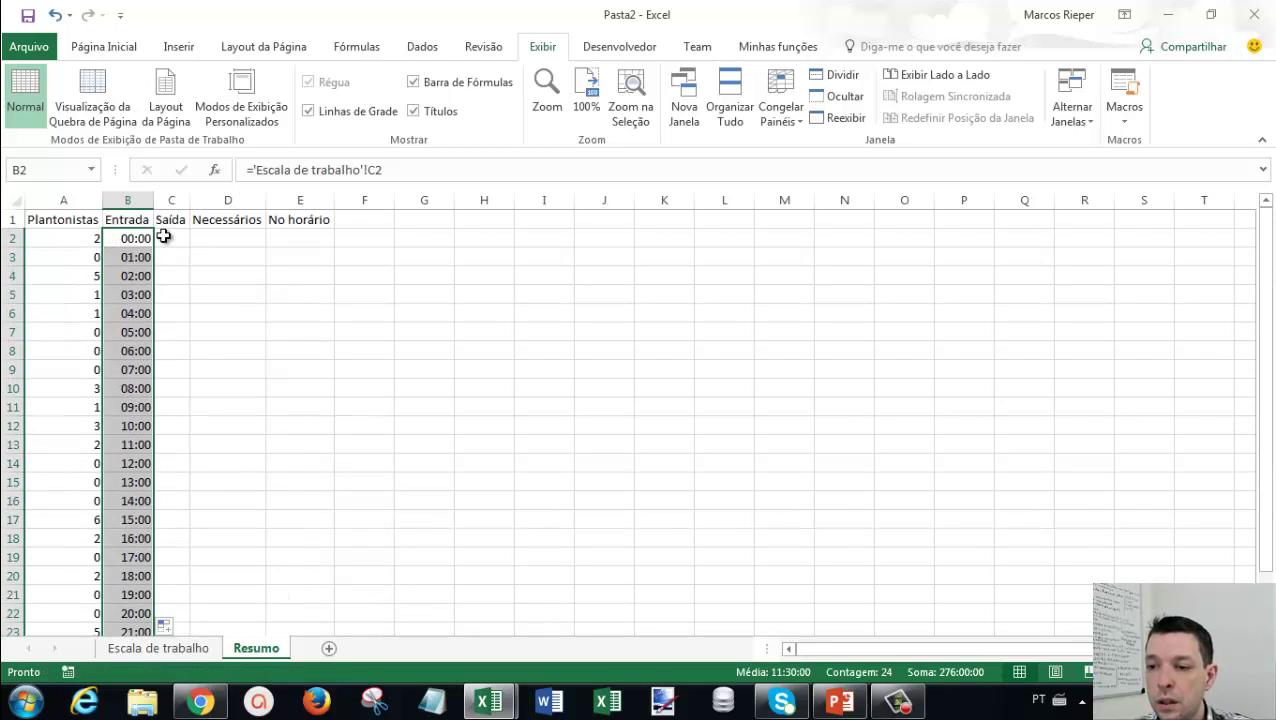
click(165, 241)
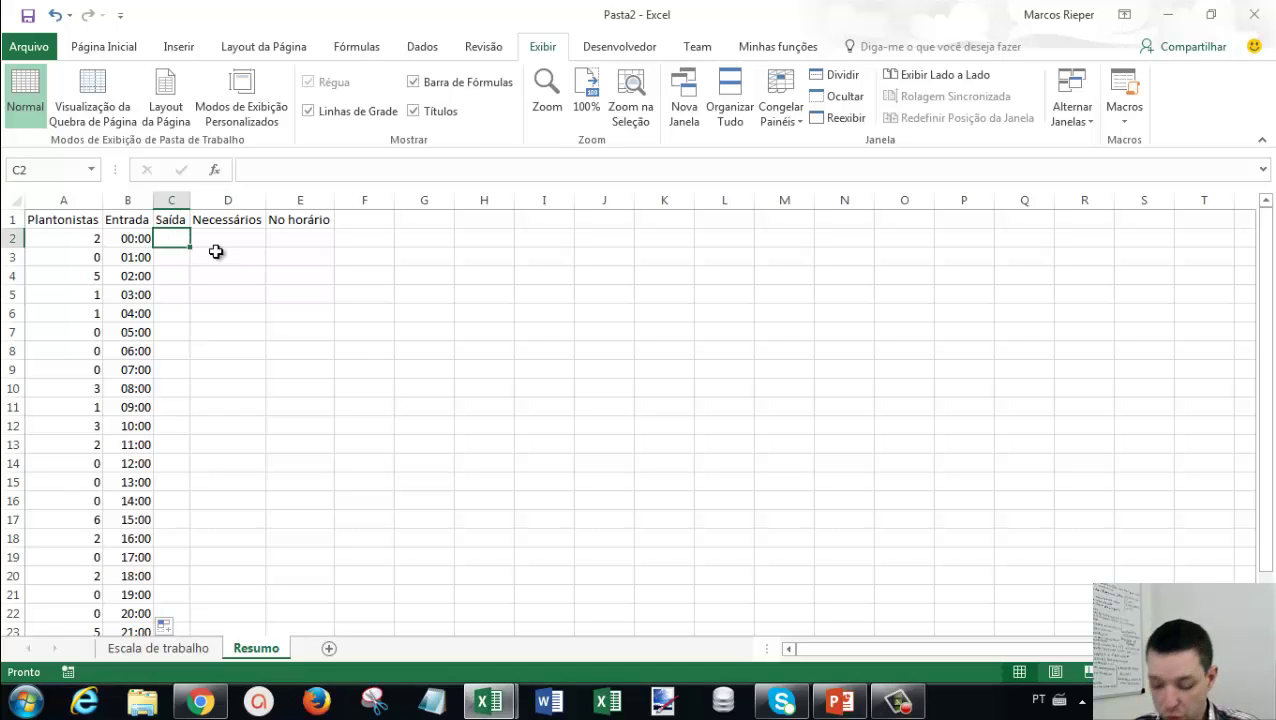
Enter the array formula =MAIOR('Escala de trabalho'!D2:AA2*'Escala de trabalho'!$D$1:$AA$1;1) in C2.
text(=)
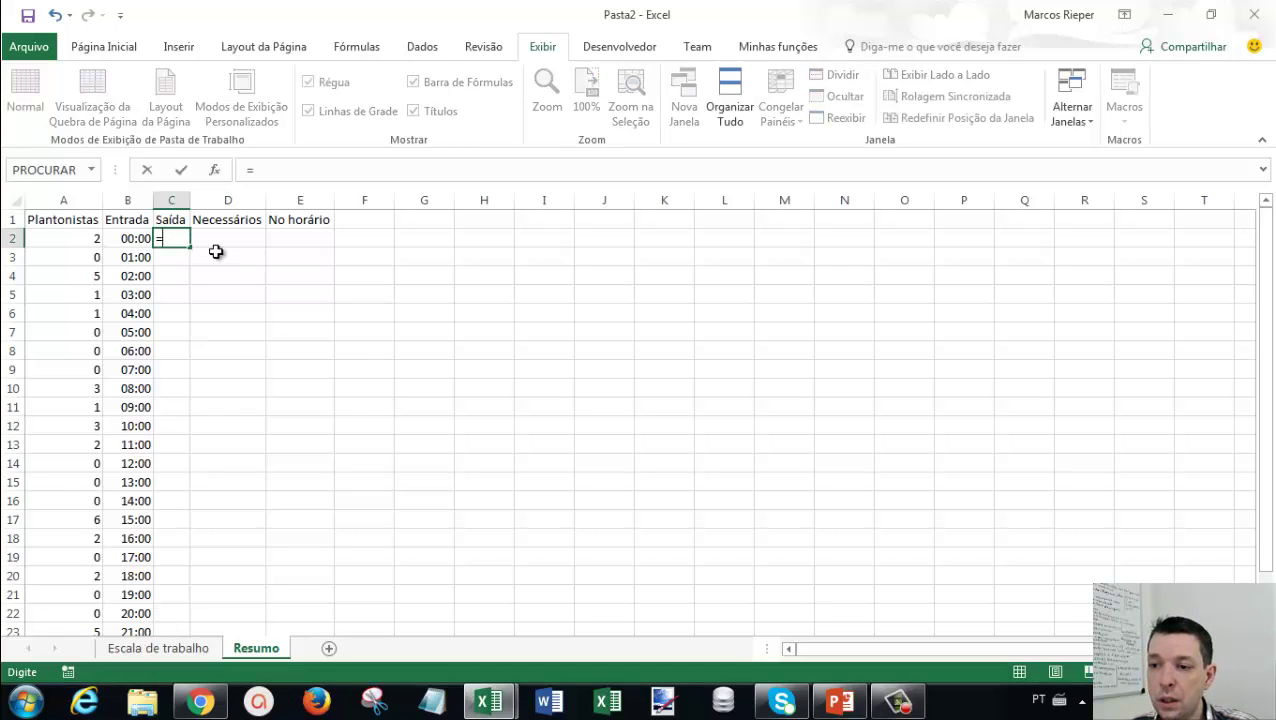
text(MAIOR)
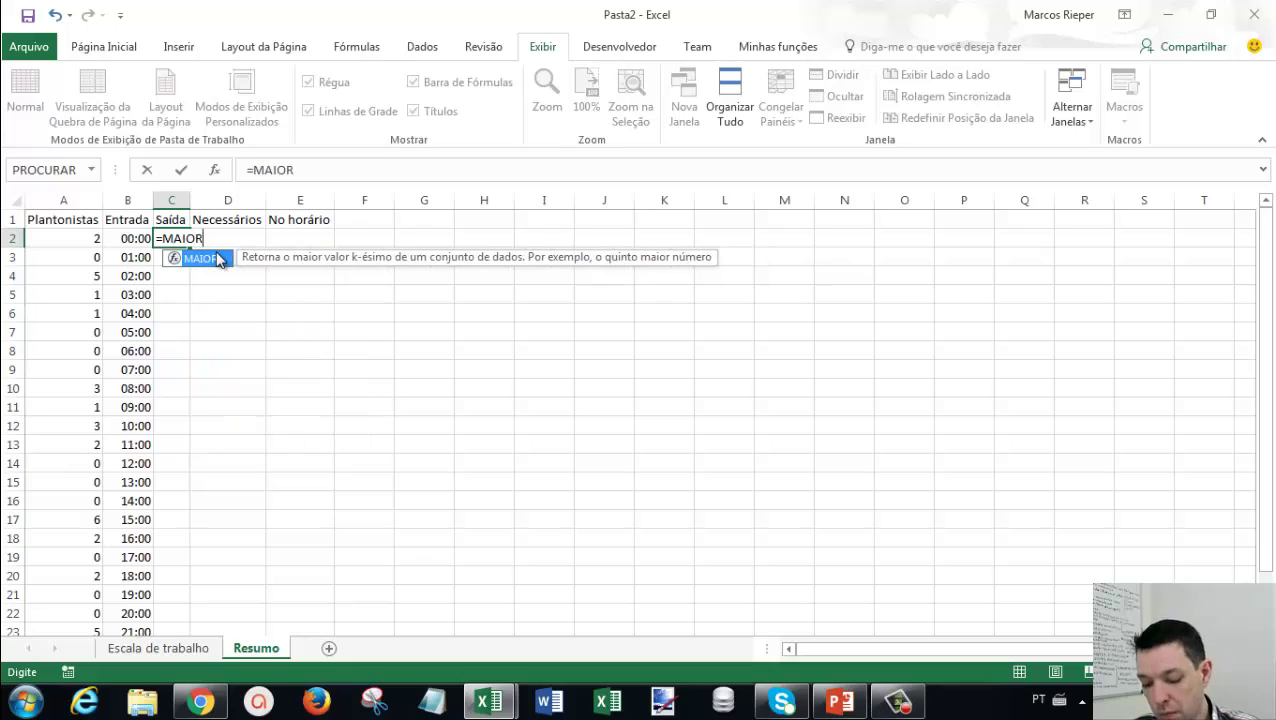
double_click(219, 259)
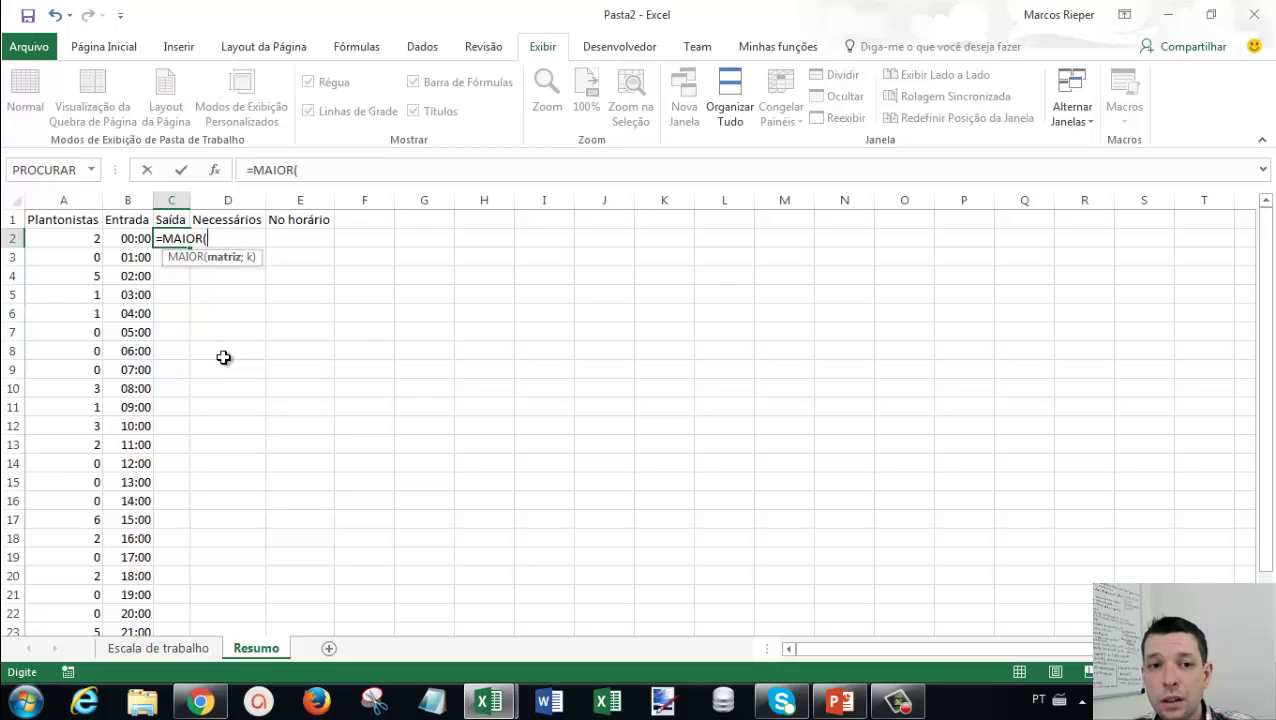
key(ctrl+Page_Up)
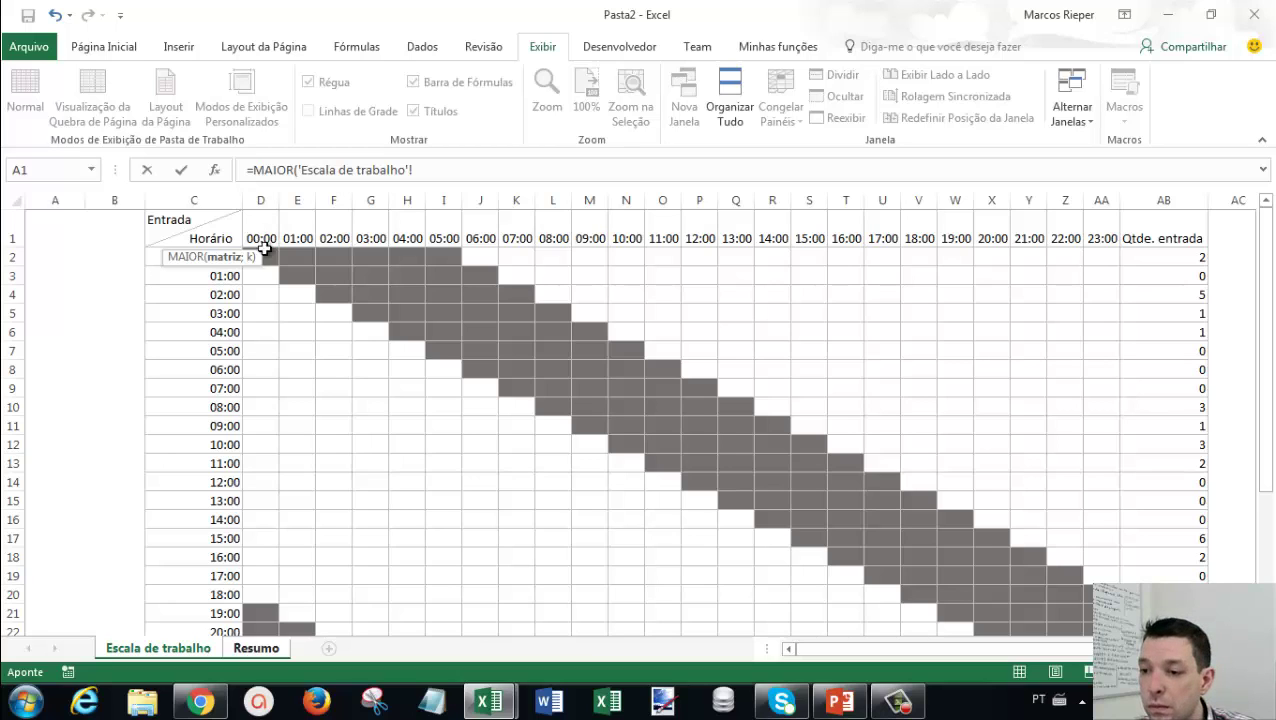
drag(270, 257, 500, 262)
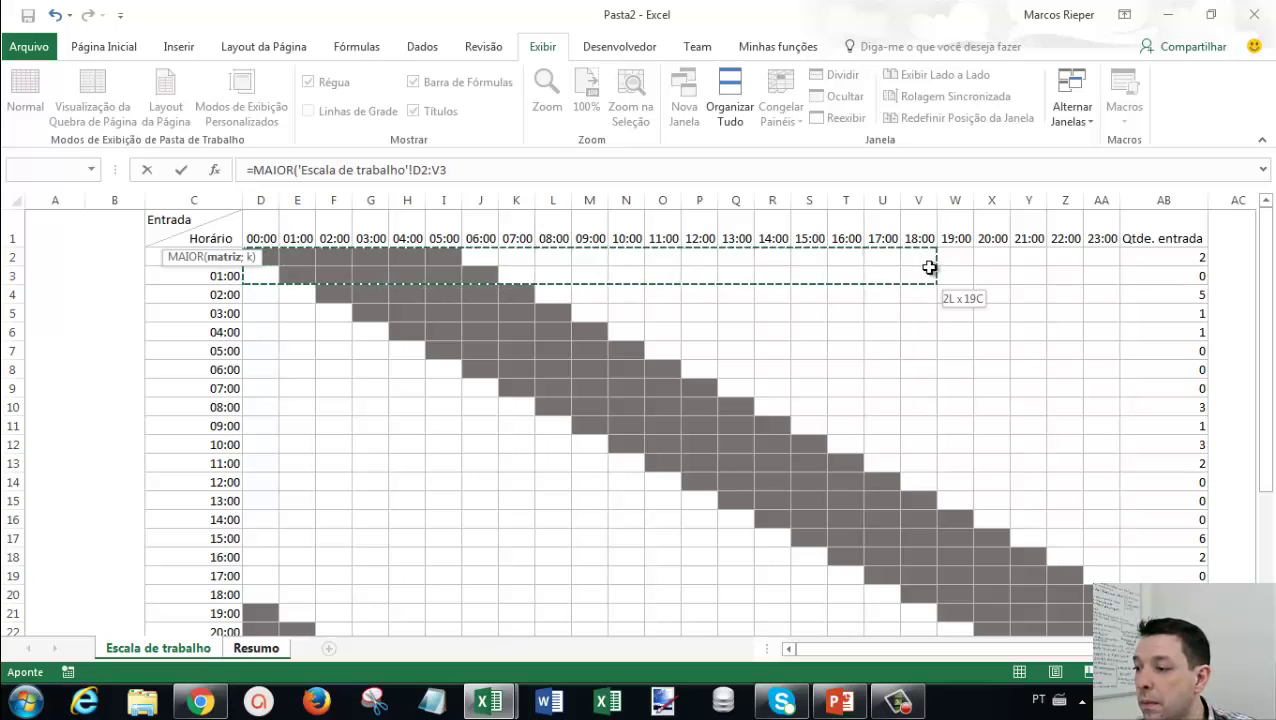
drag(500, 262, 1097, 260)
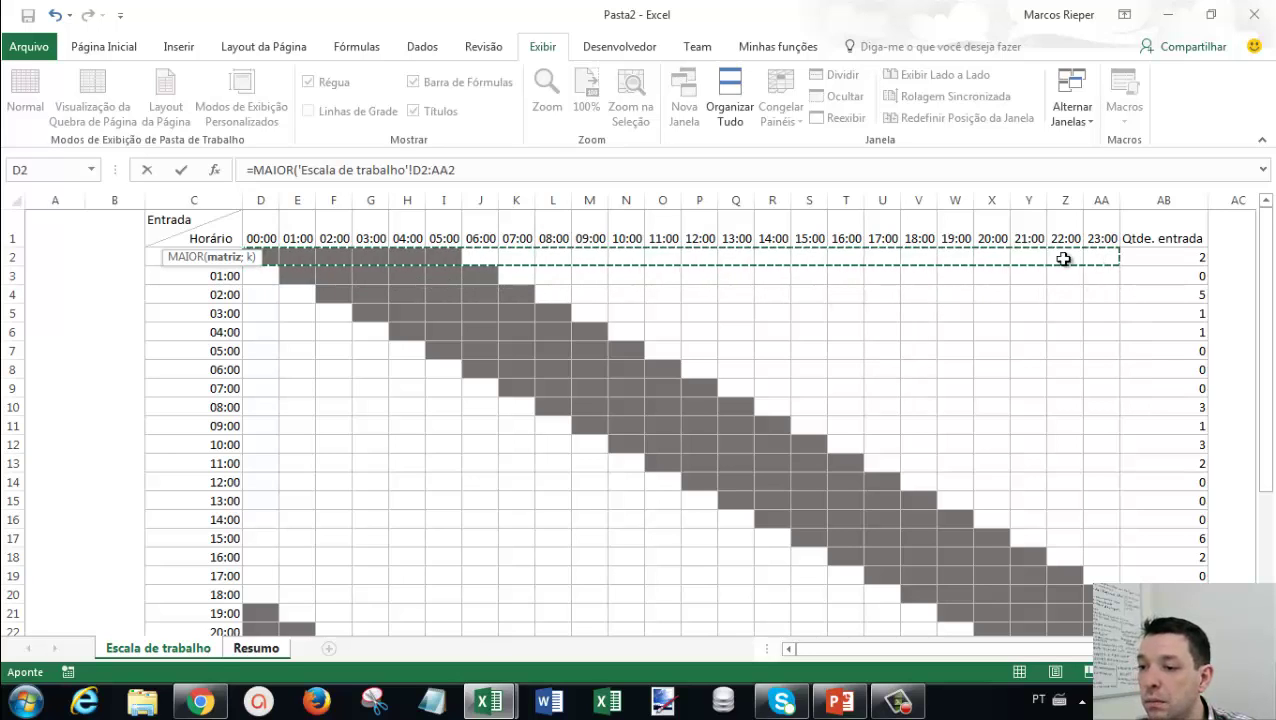
text(;)
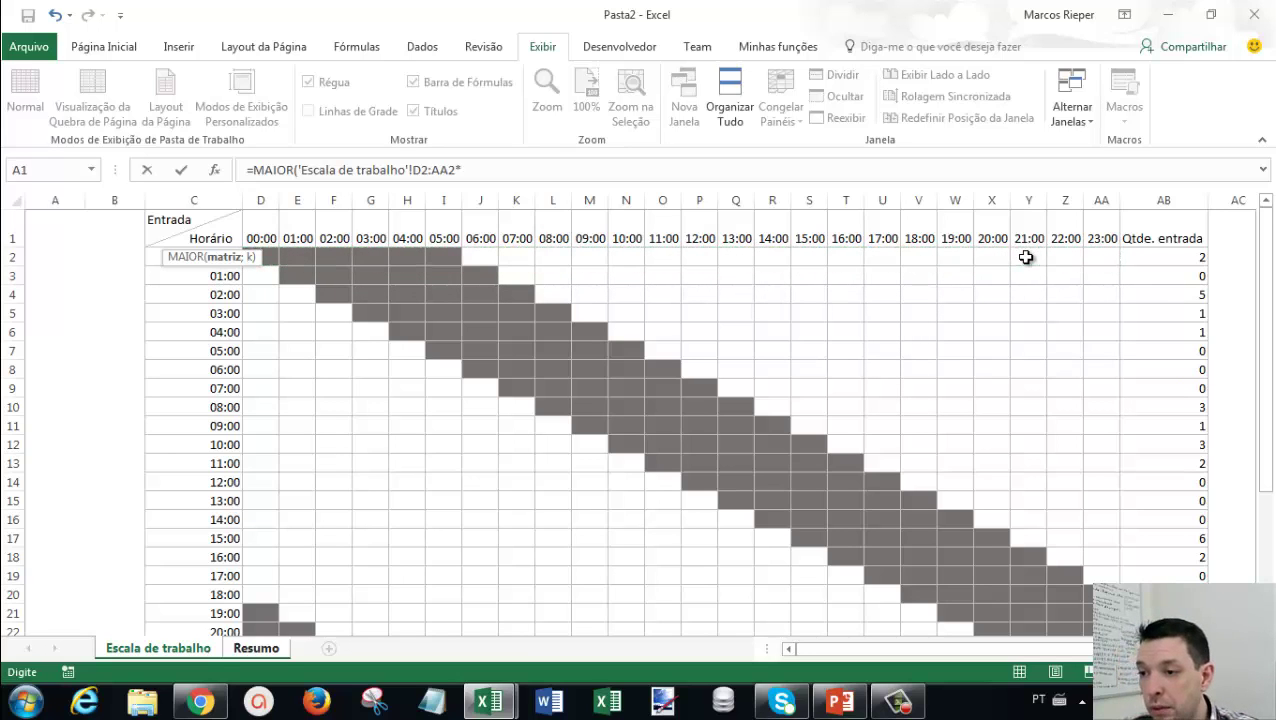
drag(262, 233, 1085, 229)
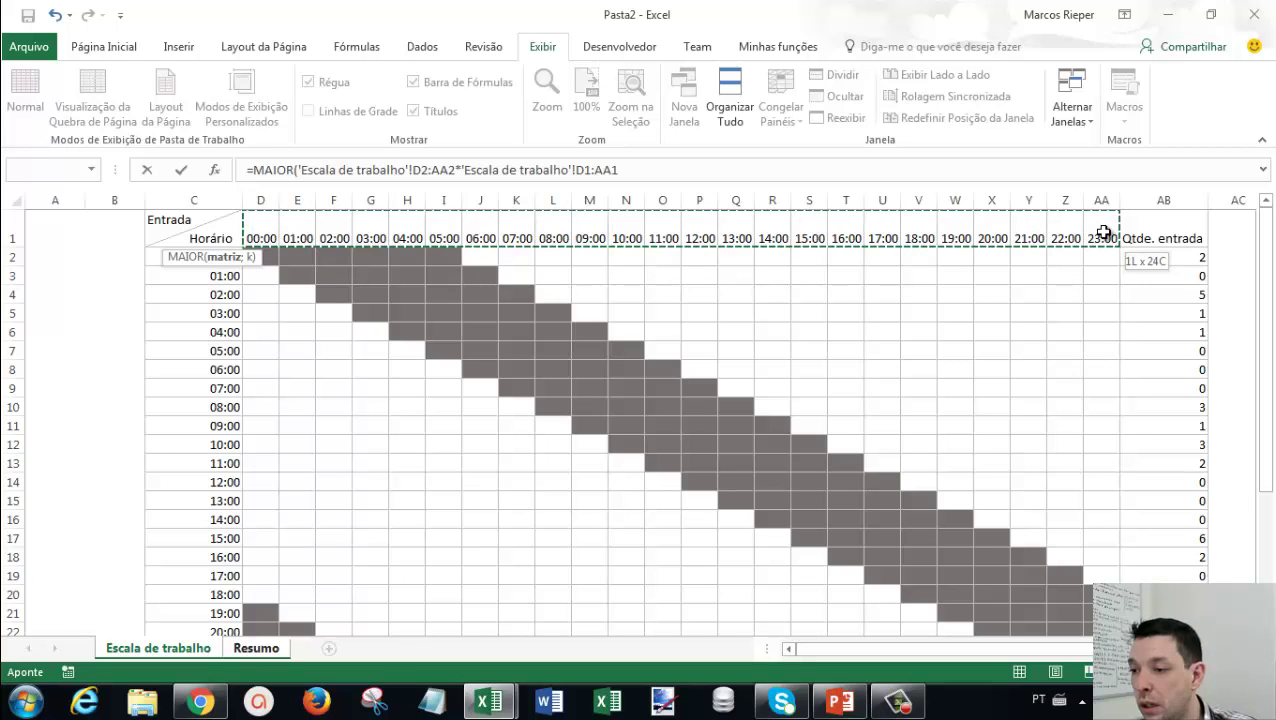
drag(1103, 232, 1103, 232)
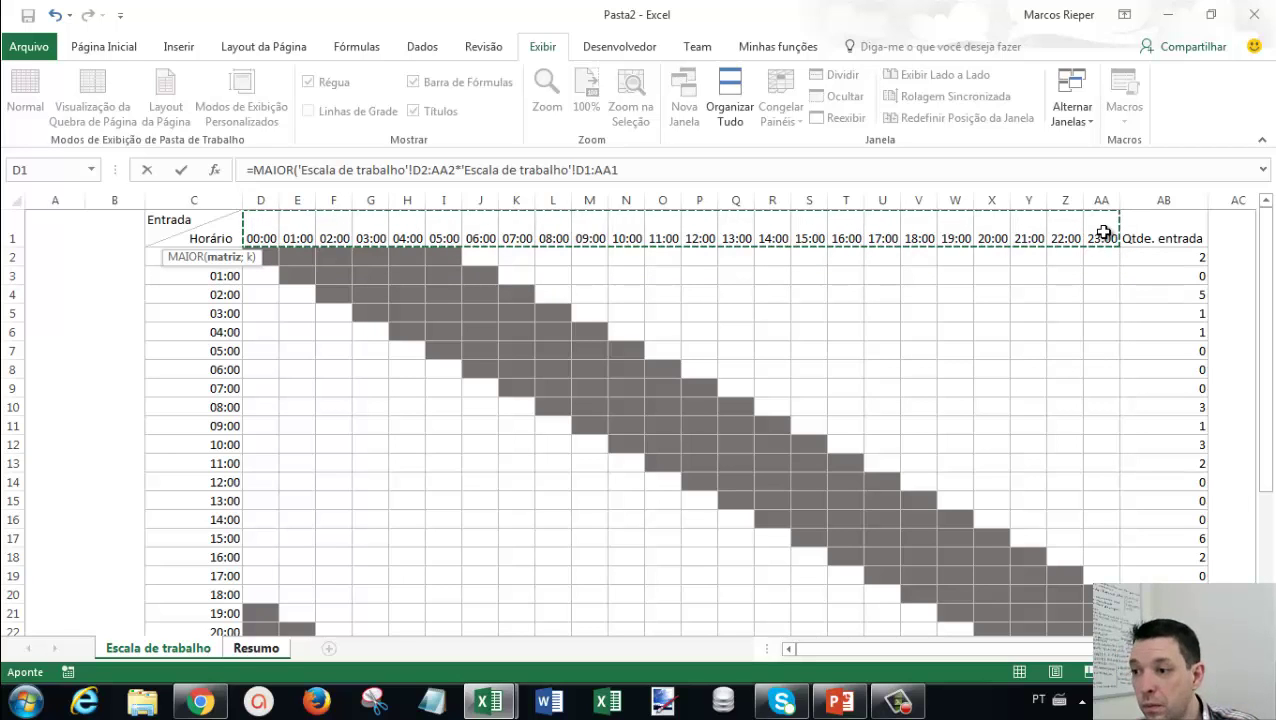
key(F4)
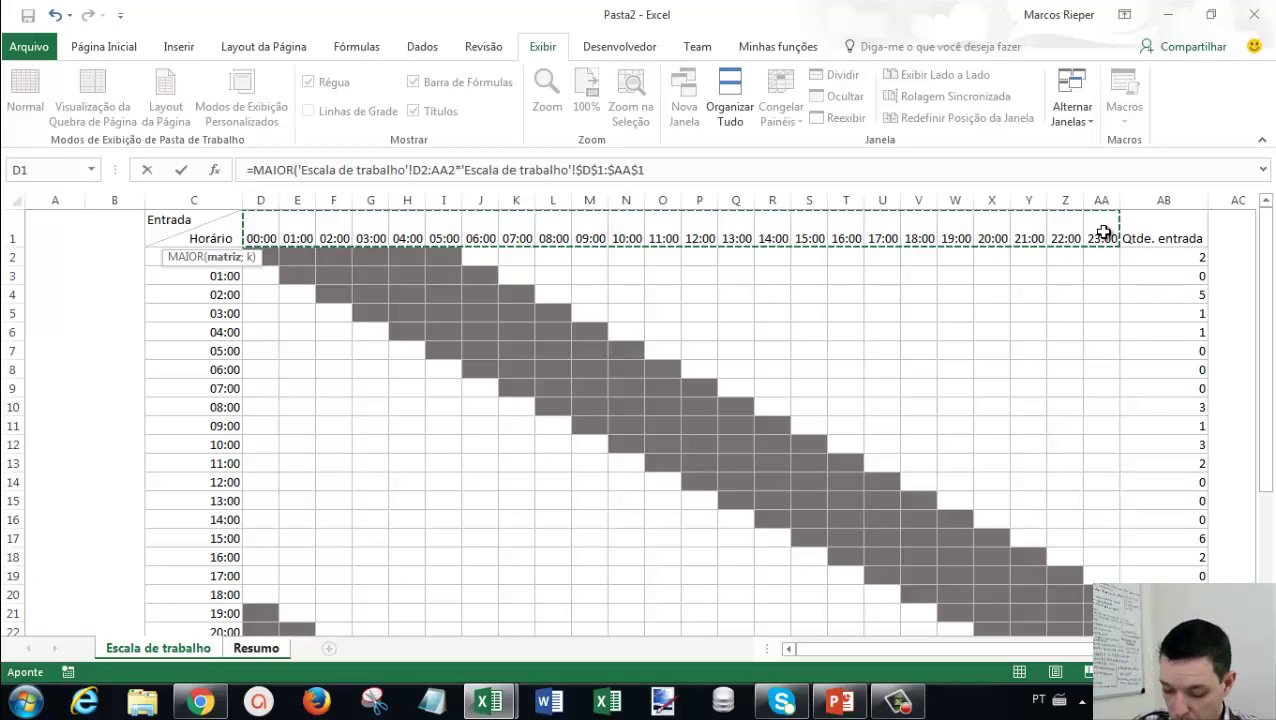
text(;1)
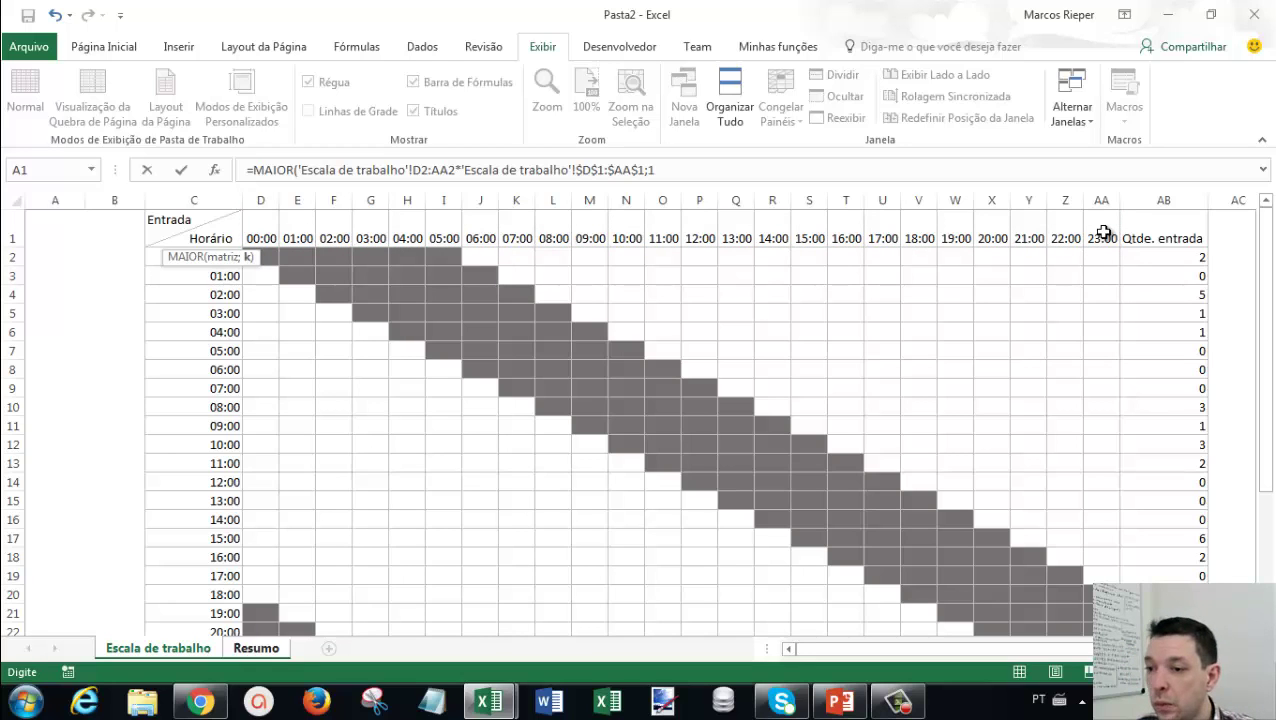
text())
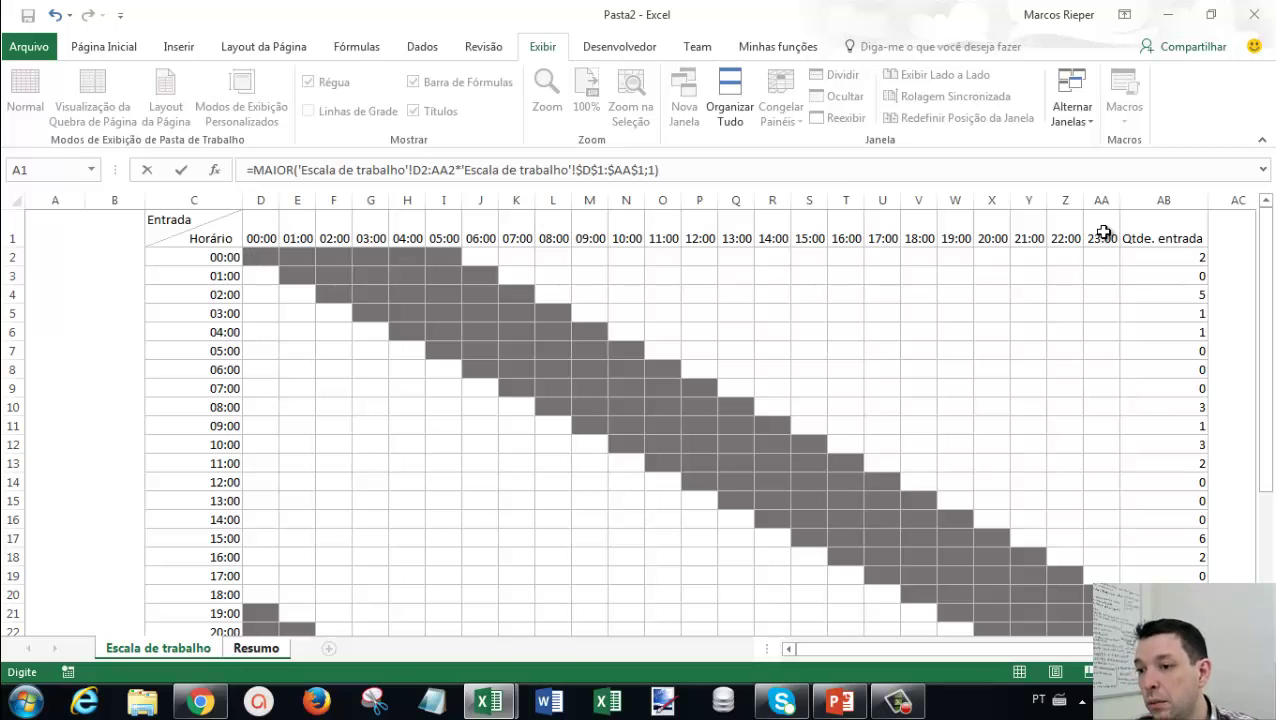
key(ctrl+shift+Return)
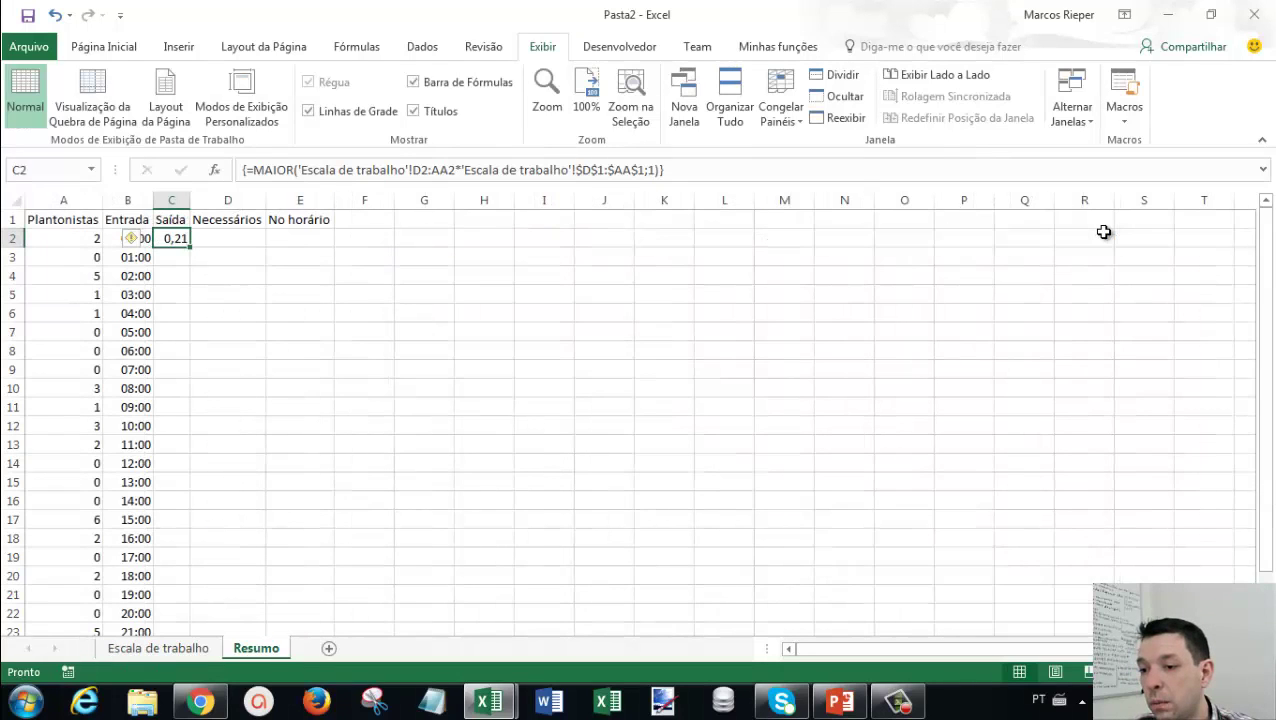
key(Up)
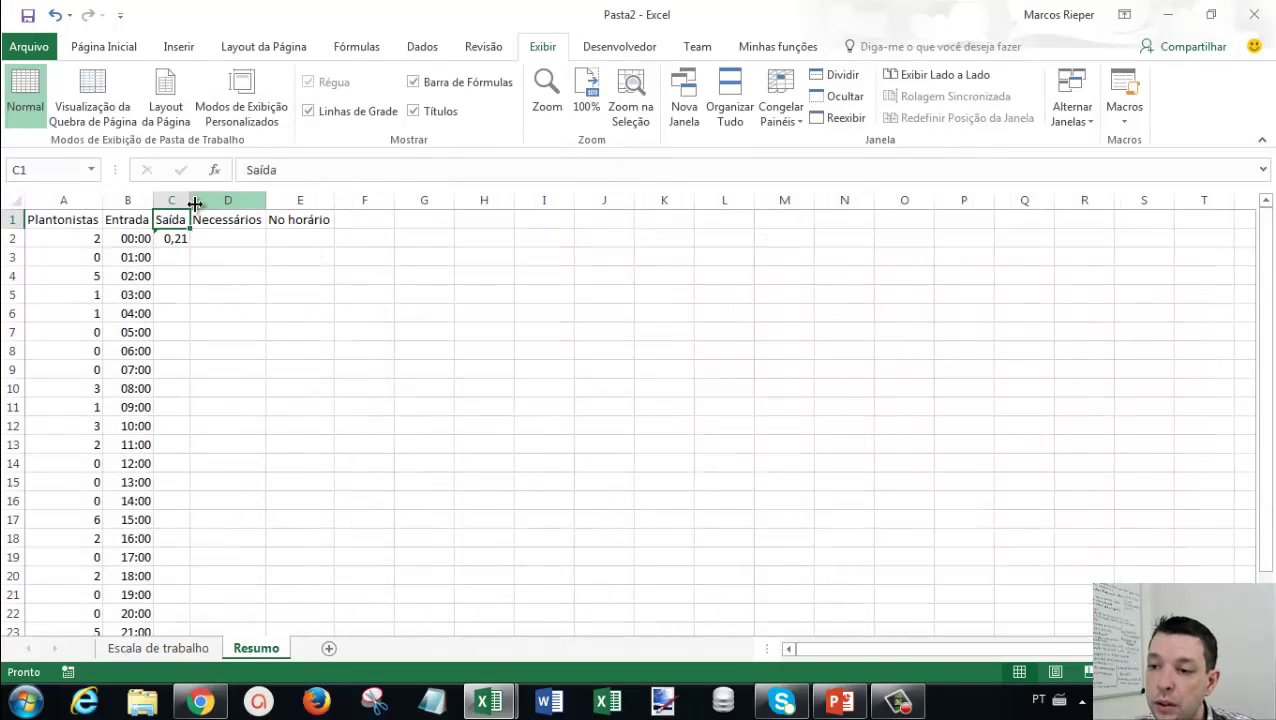
Copy column B's time format onto column C with Pincel de Formatação, so C2 shows 05:00.
click(179, 200)
click(127, 200)
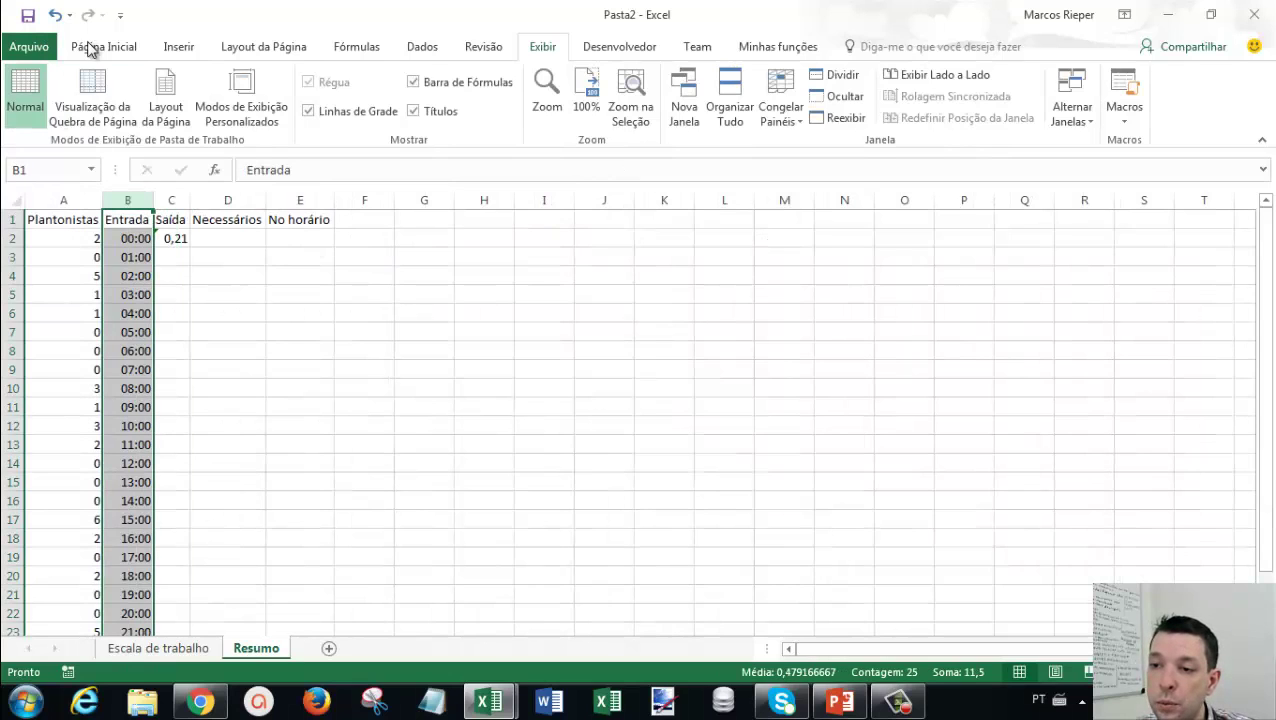
click(95, 47)
click(61, 117)
click(182, 200)
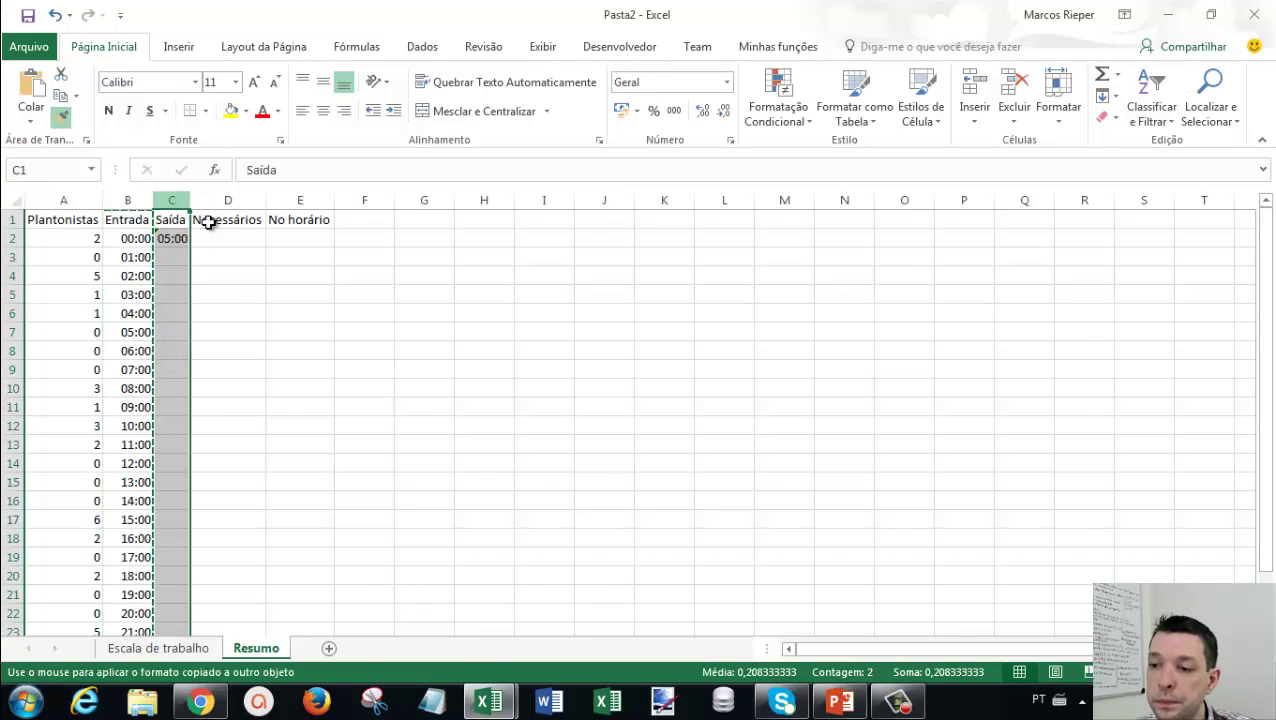
click(182, 238)
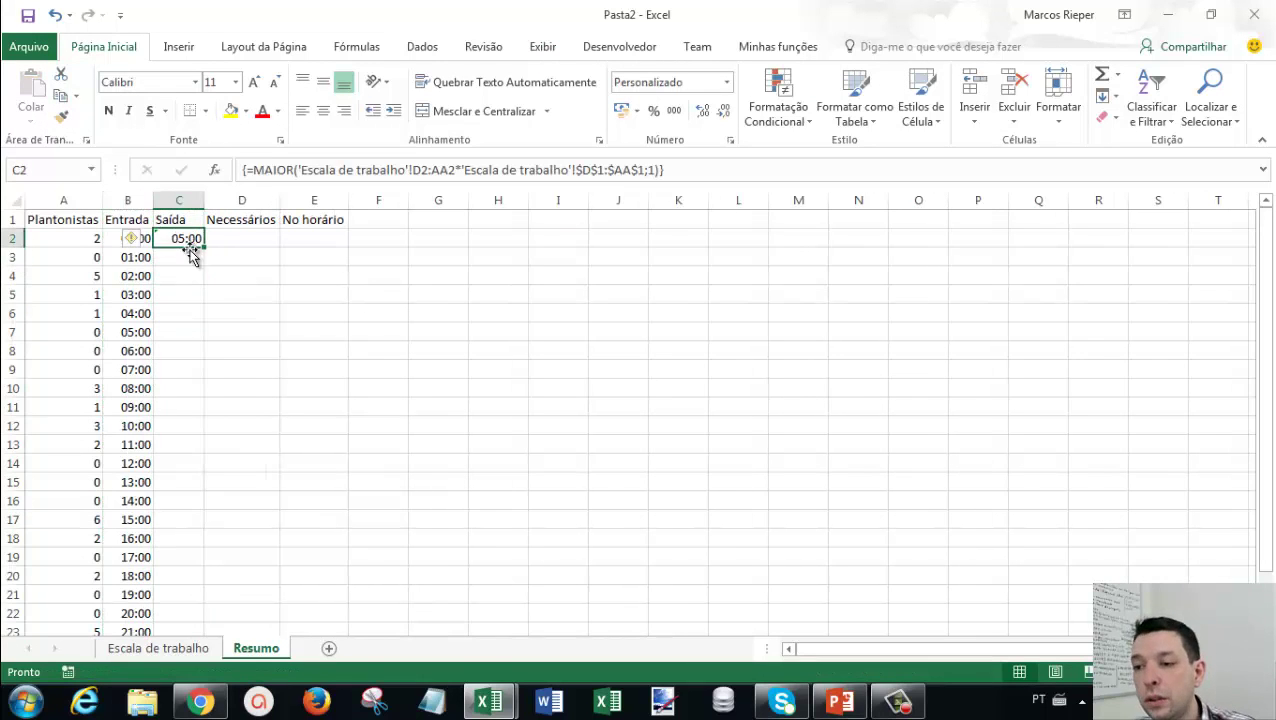
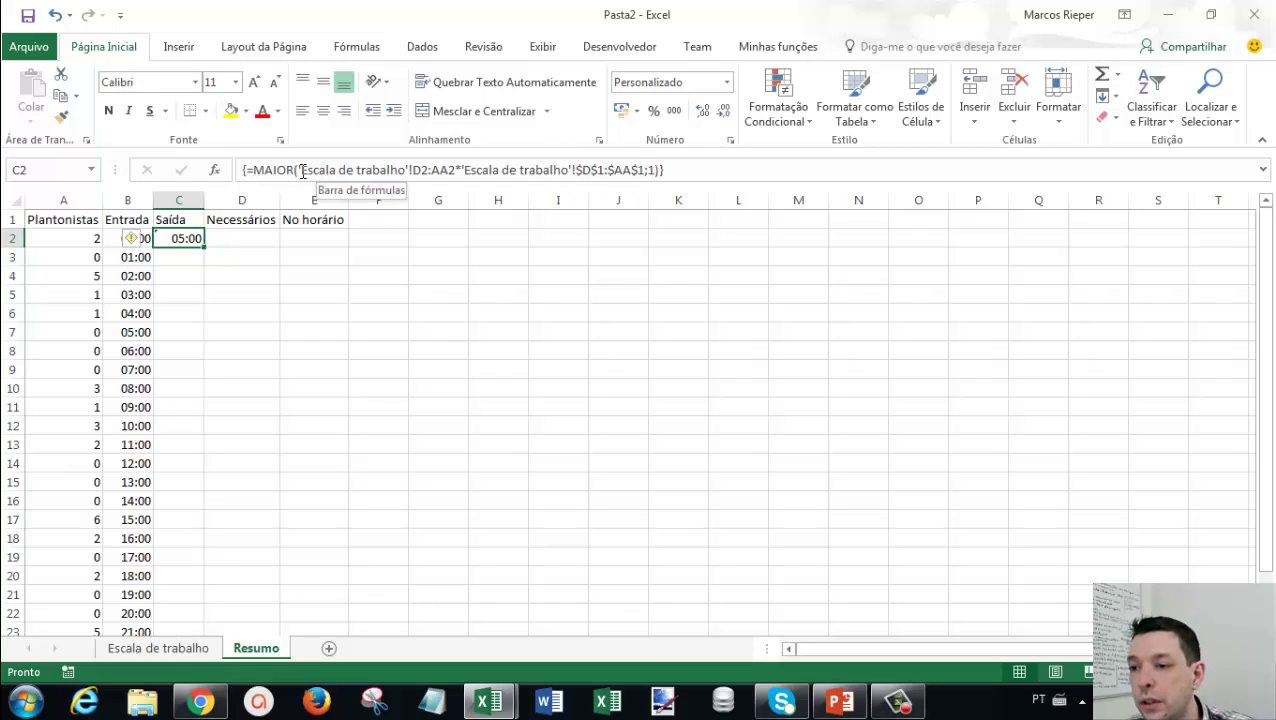
Re-commit the MAIOR exit-time formula as an array formula and check its source cells on the shift sheet.
drag(299, 170, 456, 170)
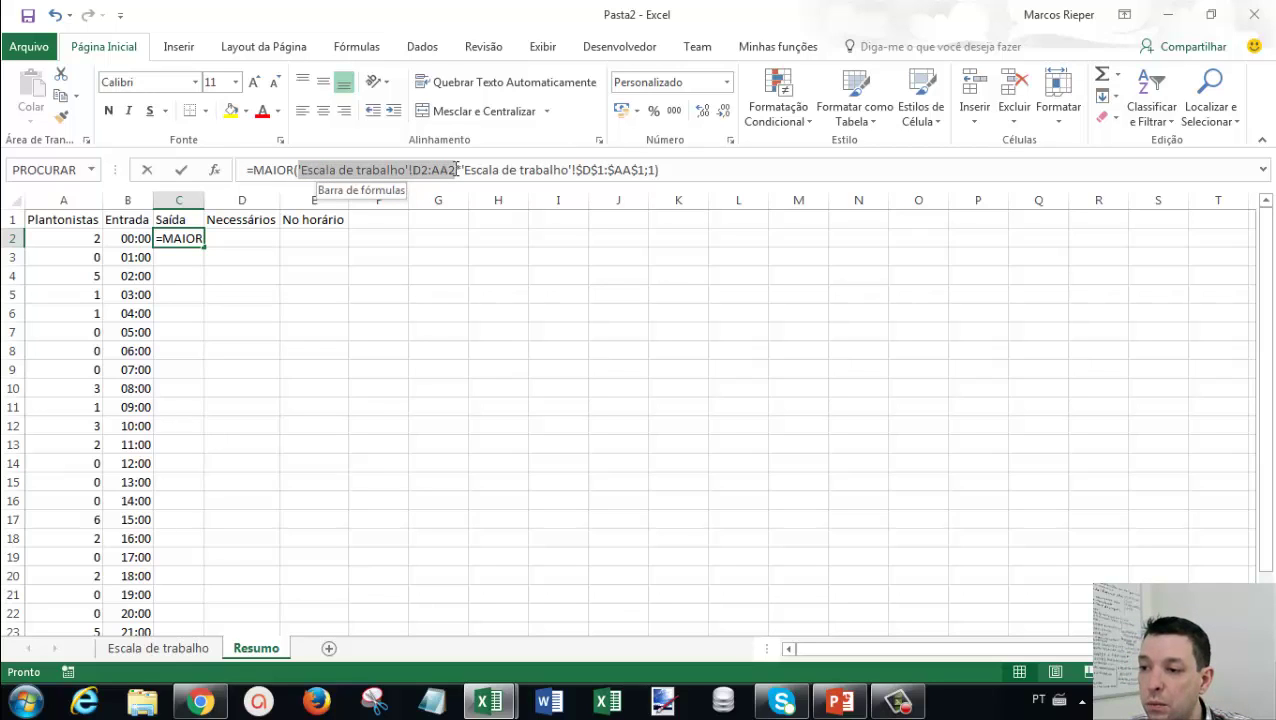
key(ctrl+shift+Return)
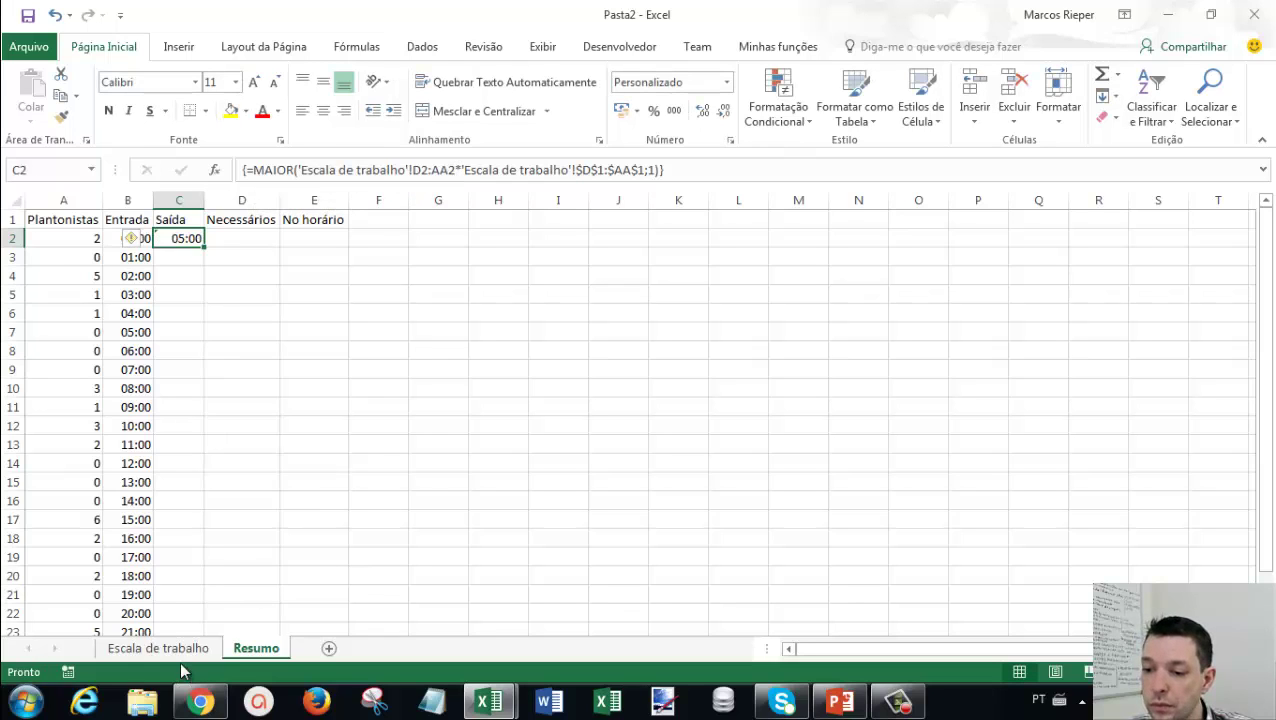
key(ctrl+Page_Up)
drag(265, 257, 1133, 264)
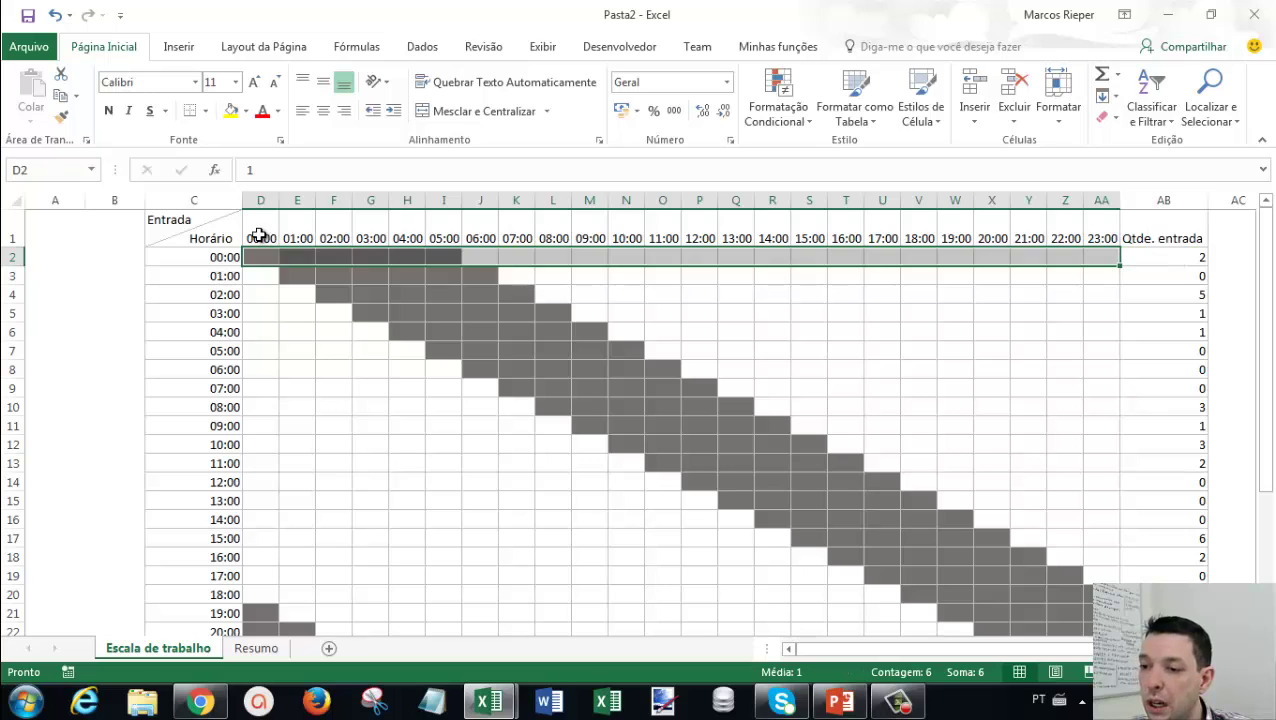
drag(259, 237, 1104, 237)
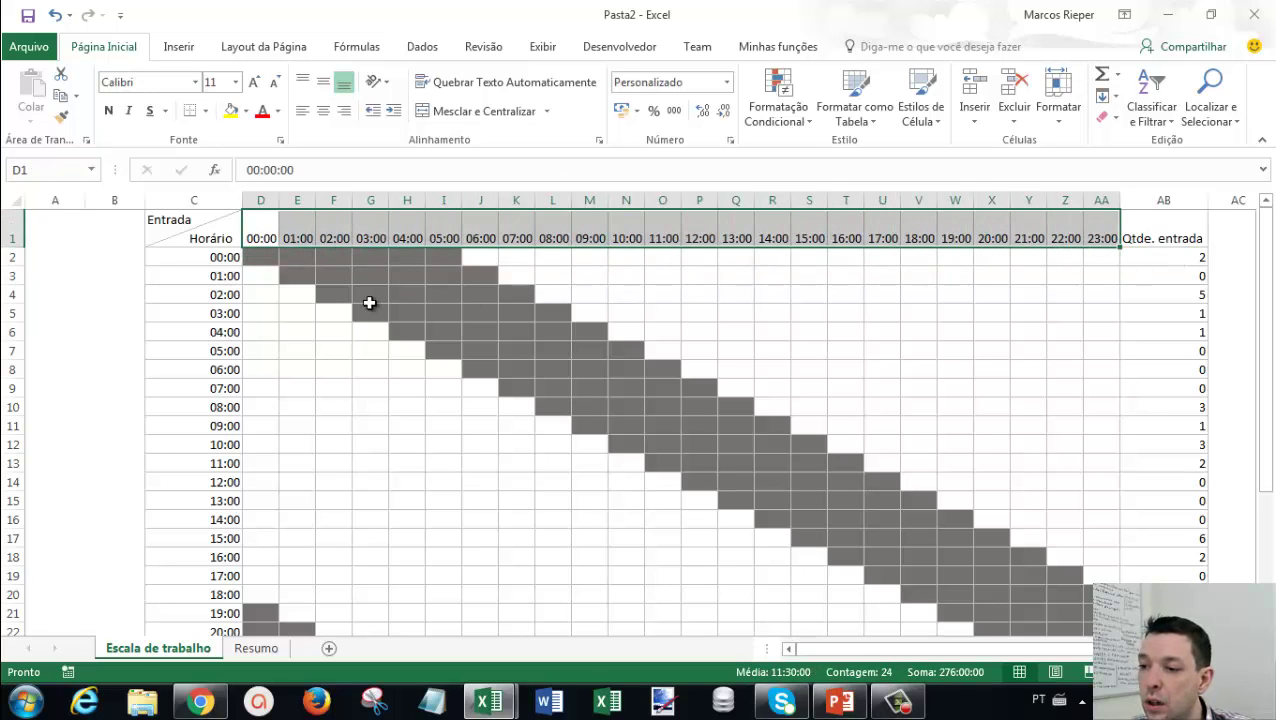
click(263, 257)
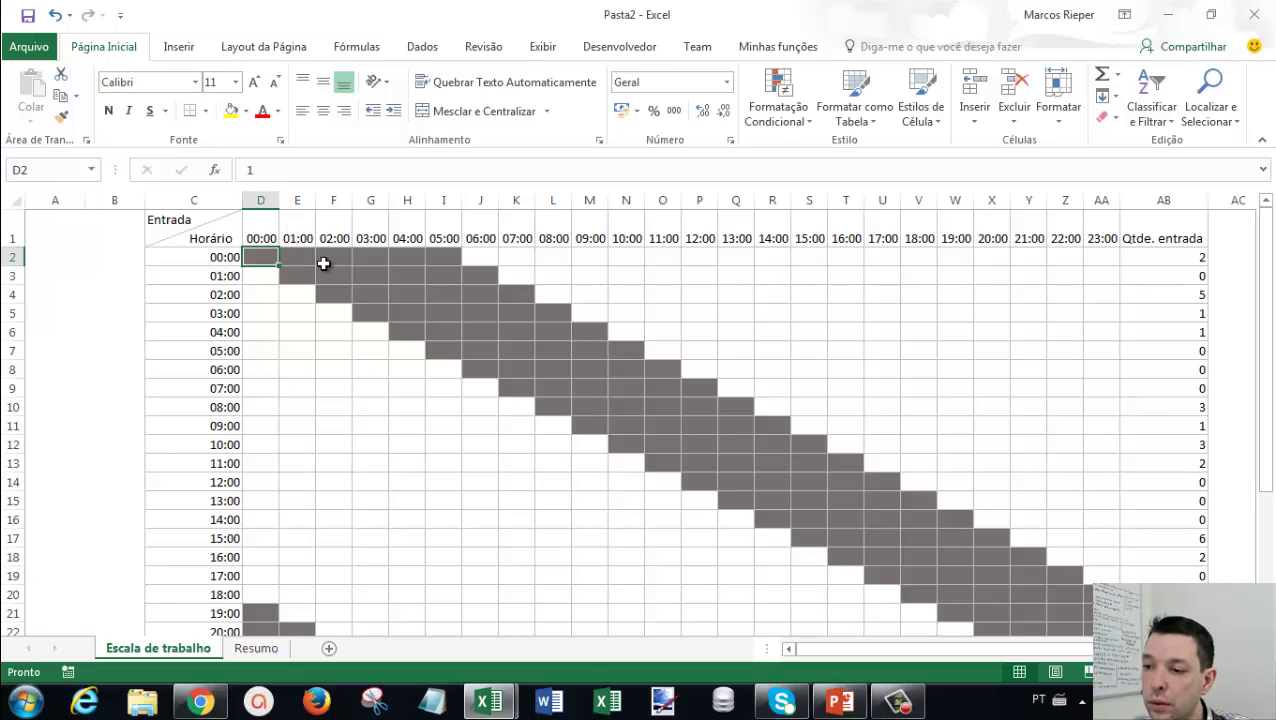
drag(447, 252, 445, 231)
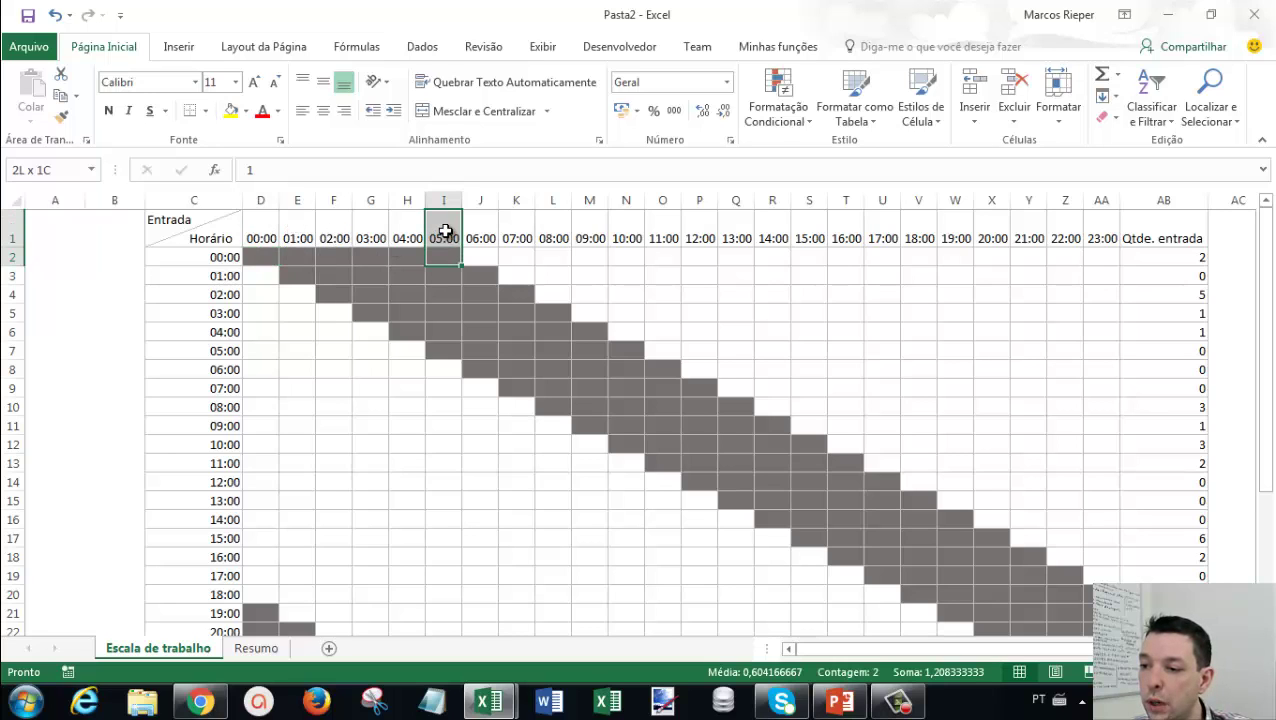
click(256, 648)
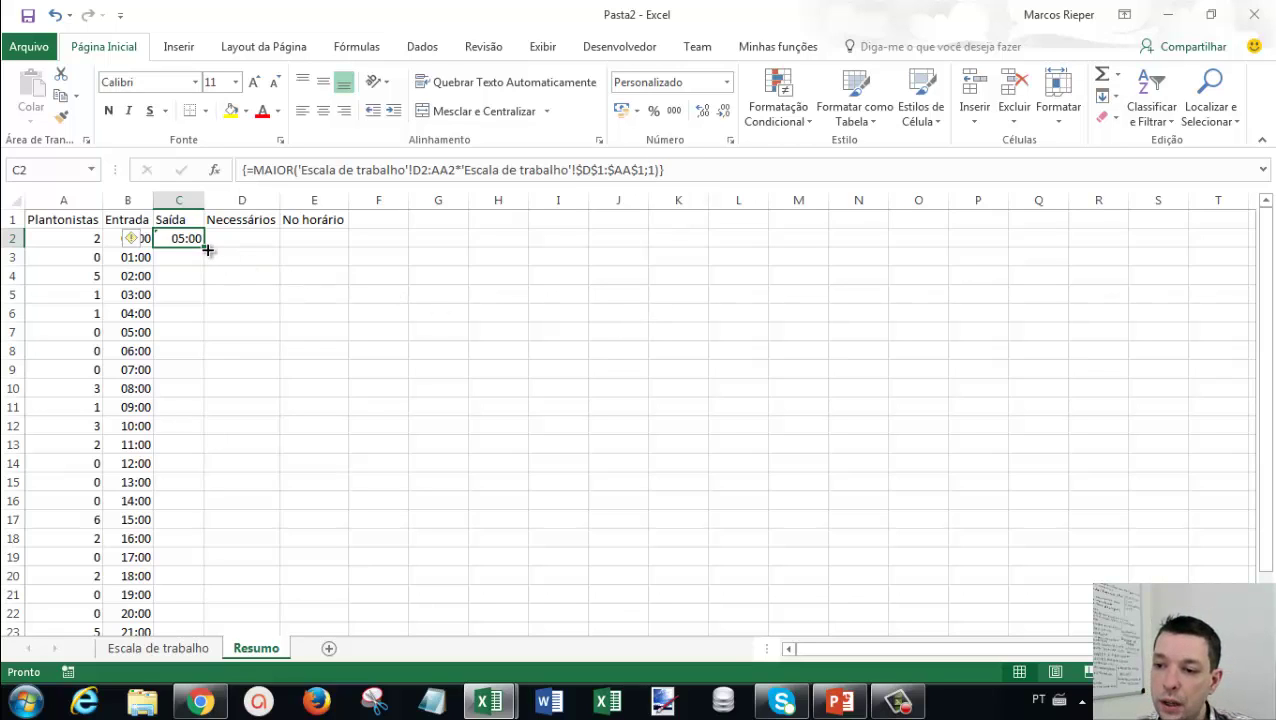
Copy the exit-time formula in C2 down to row 21.
drag(204, 247, 204, 598)
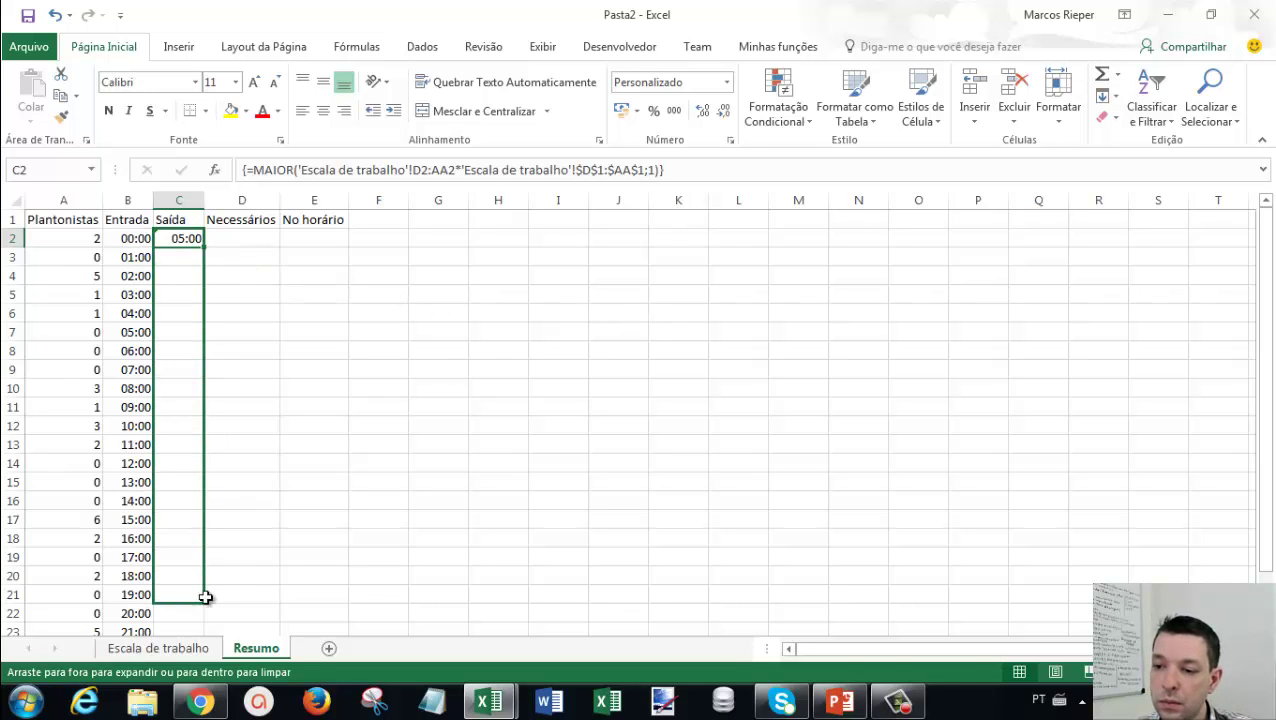
scroll(296, 527, down, 1)
scroll(262, 524, down, 1)
scroll(234, 521, down, 1)
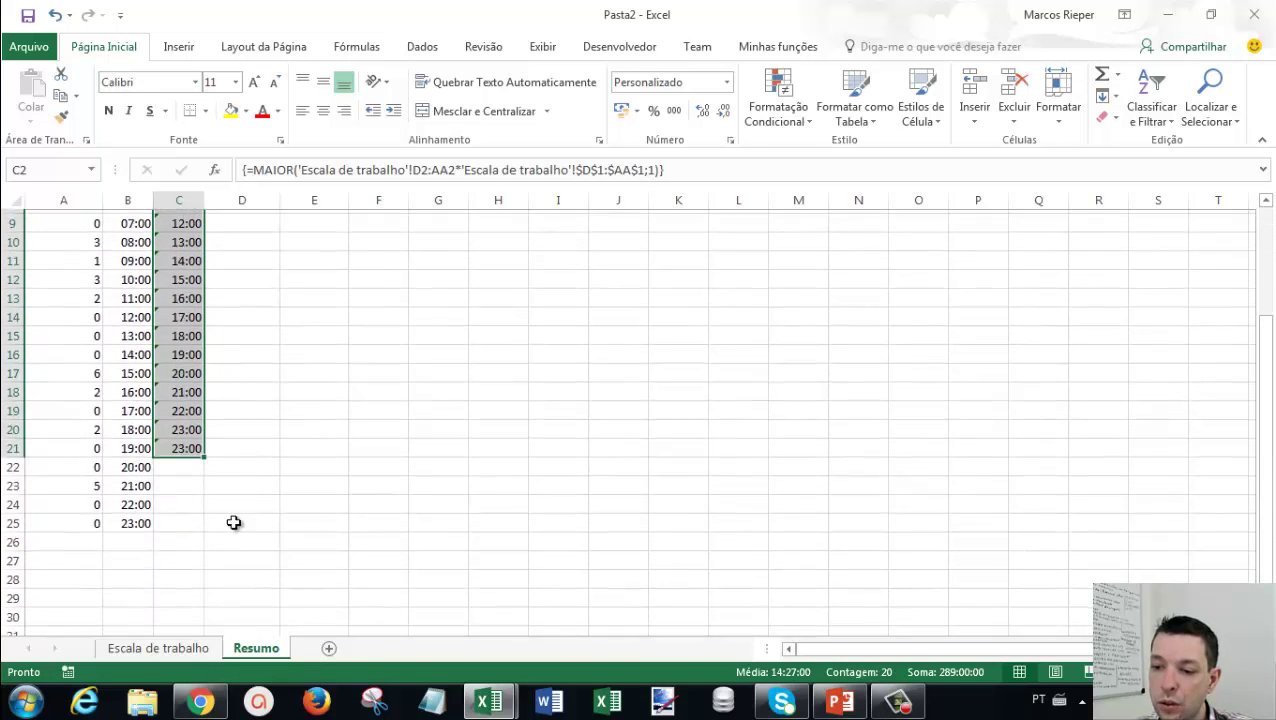
click(186, 426)
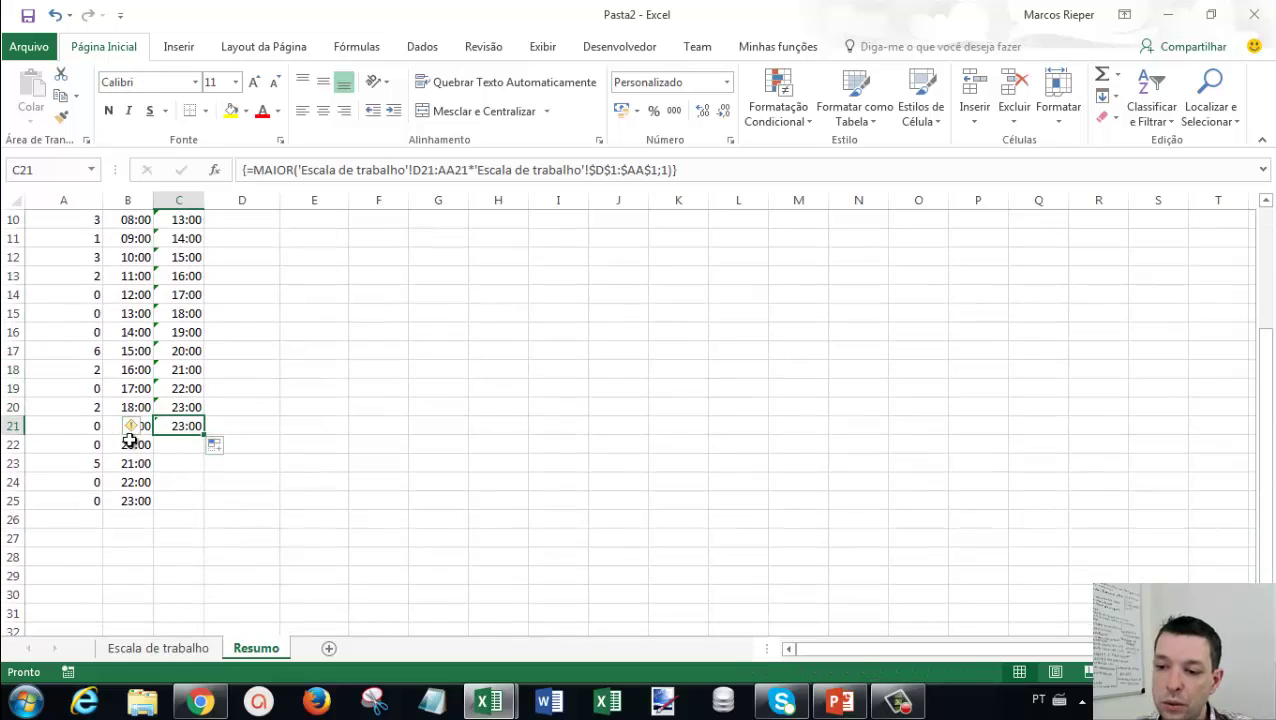
click(185, 461)
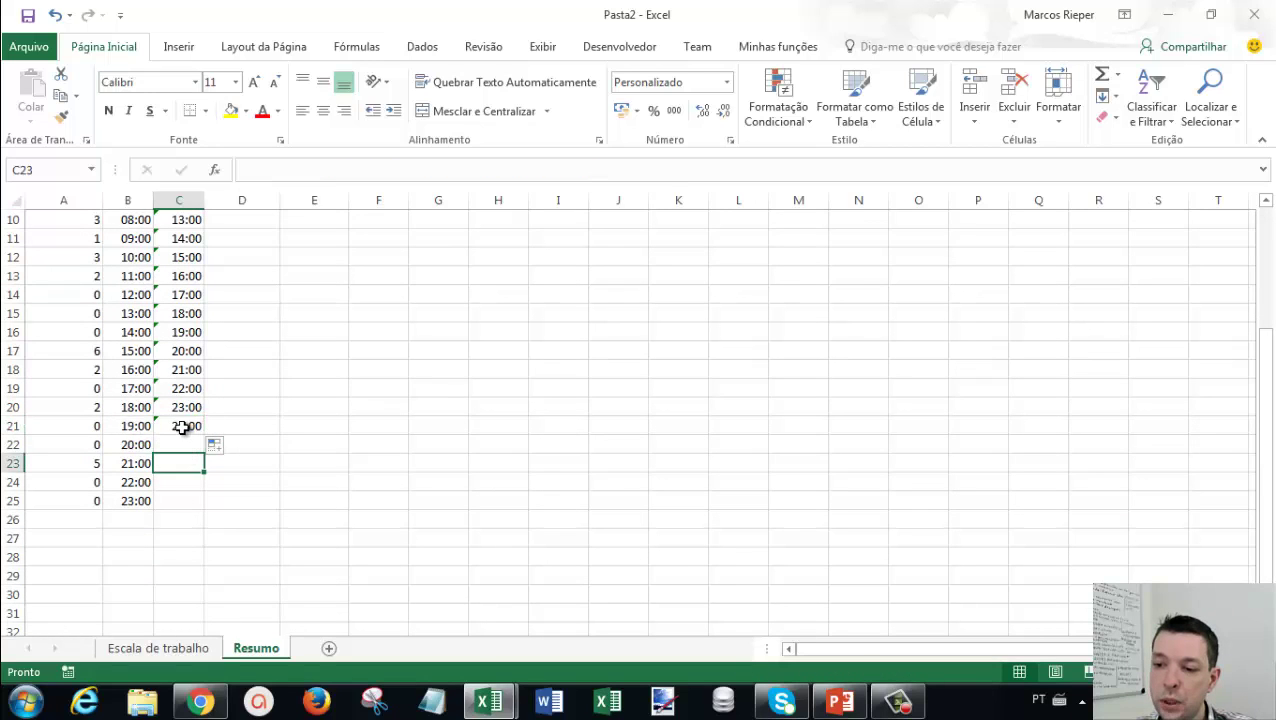
Set C21's exit time to 00:00 and C22's to 01:00.
click(183, 425)
key(F2)
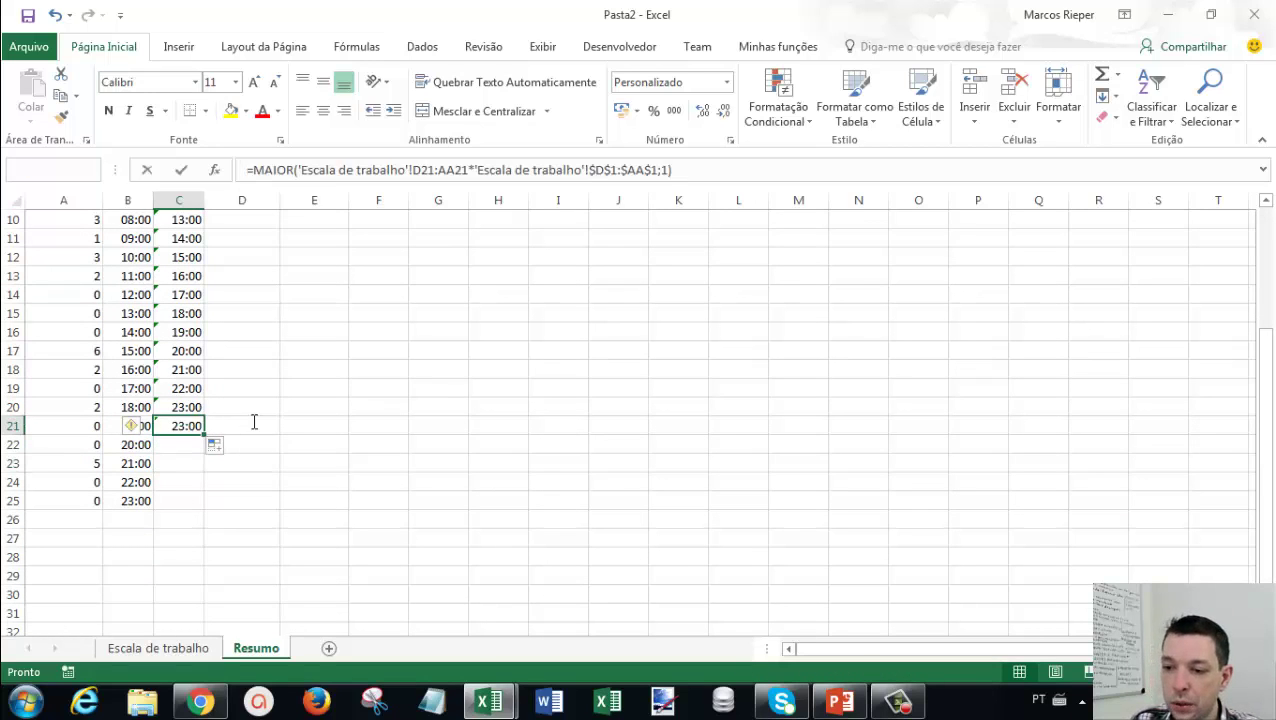
key(Return)
key(Up)
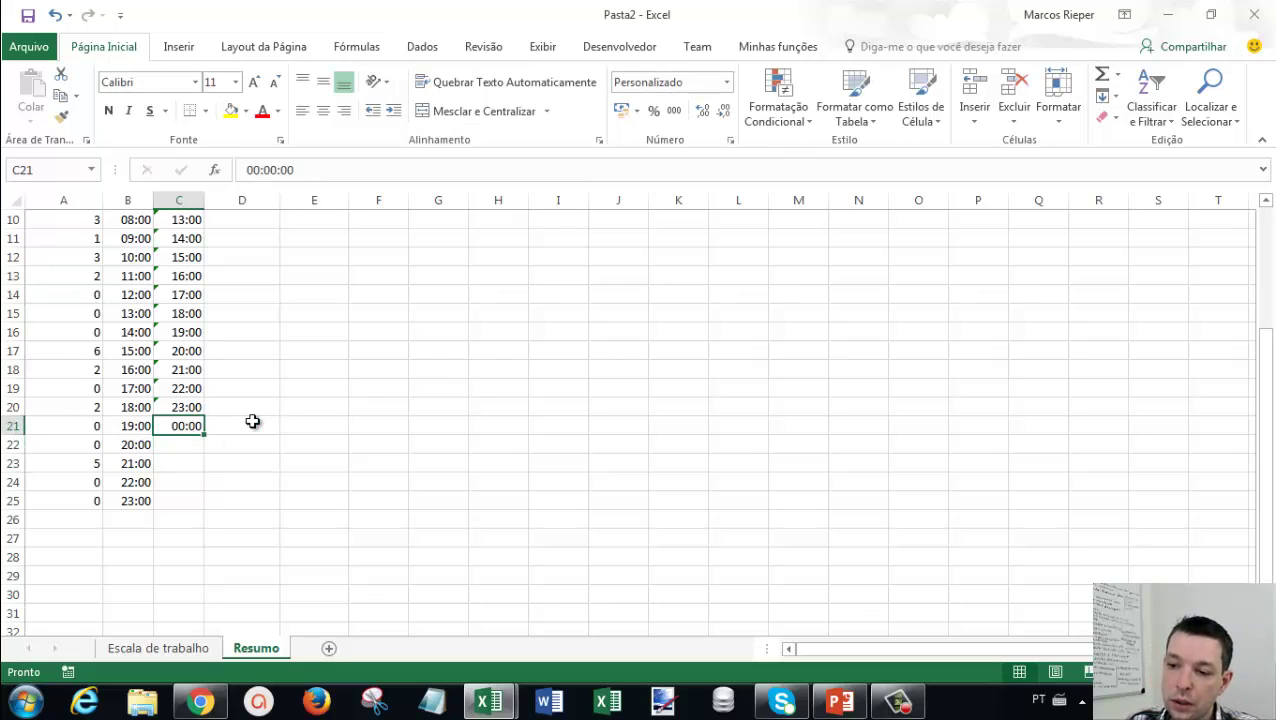
key(Down)
text(01:)
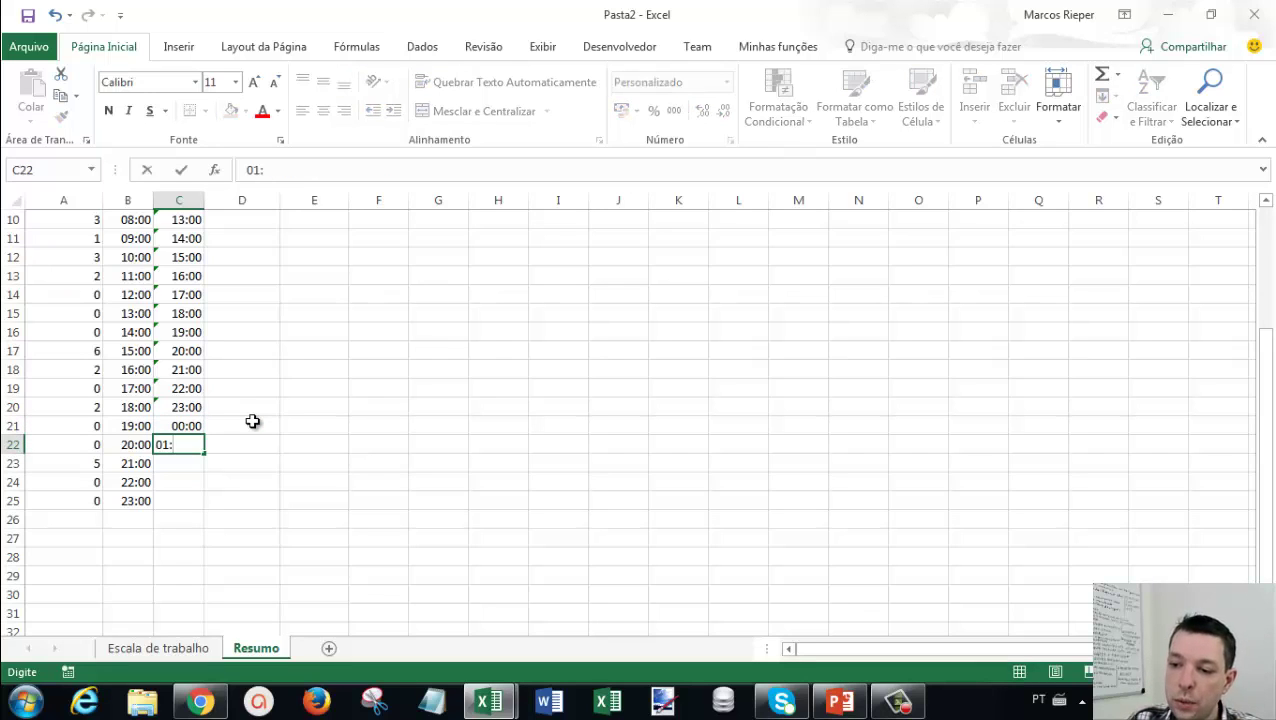
text(00)
key(Return)
key(Up)
Extend the after-midnight exit times from 00:00 and 01:00 down through 04:00.
drag(189, 413, 190, 445)
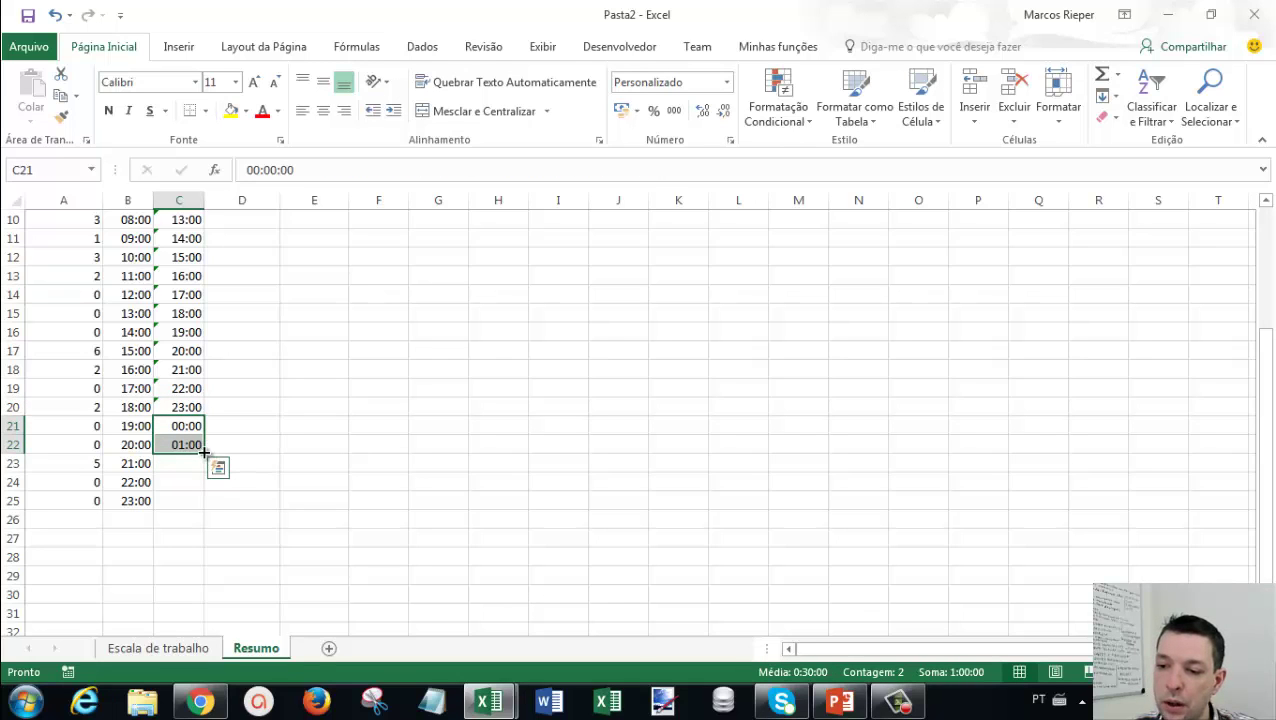
double_click(204, 452)
click(191, 427)
scroll(310, 470, up, 3)
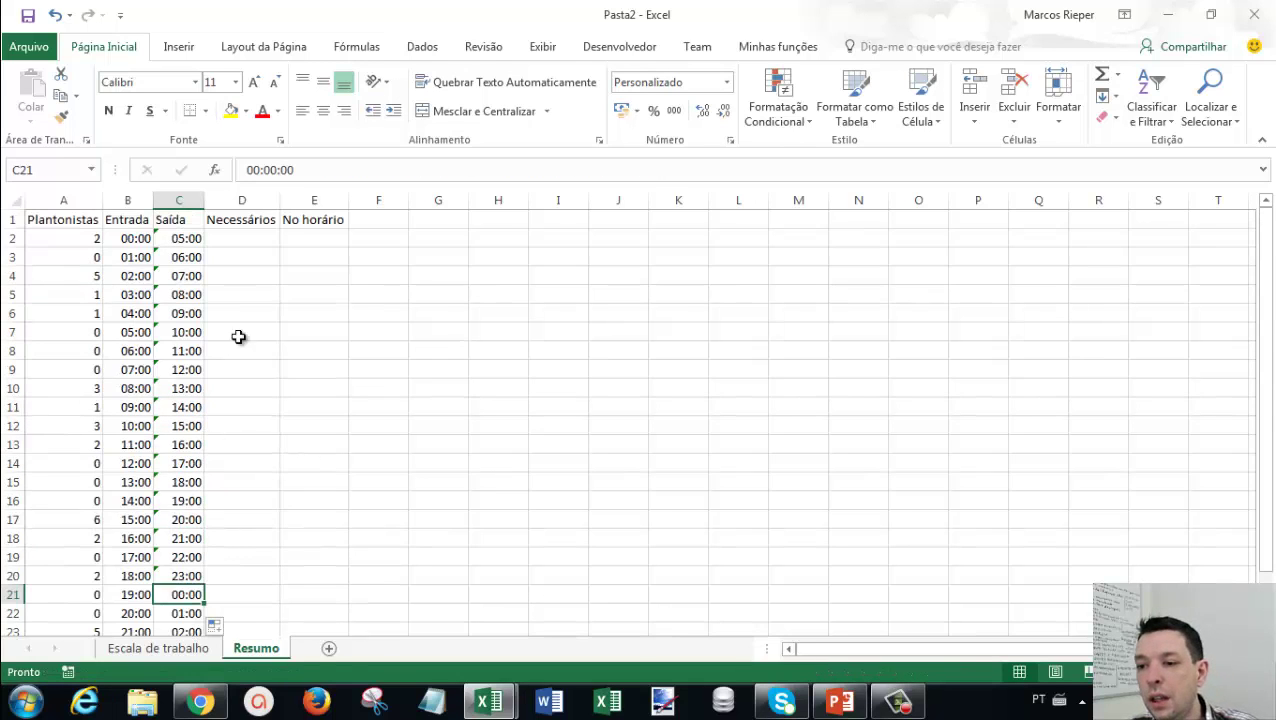
click(177, 240)
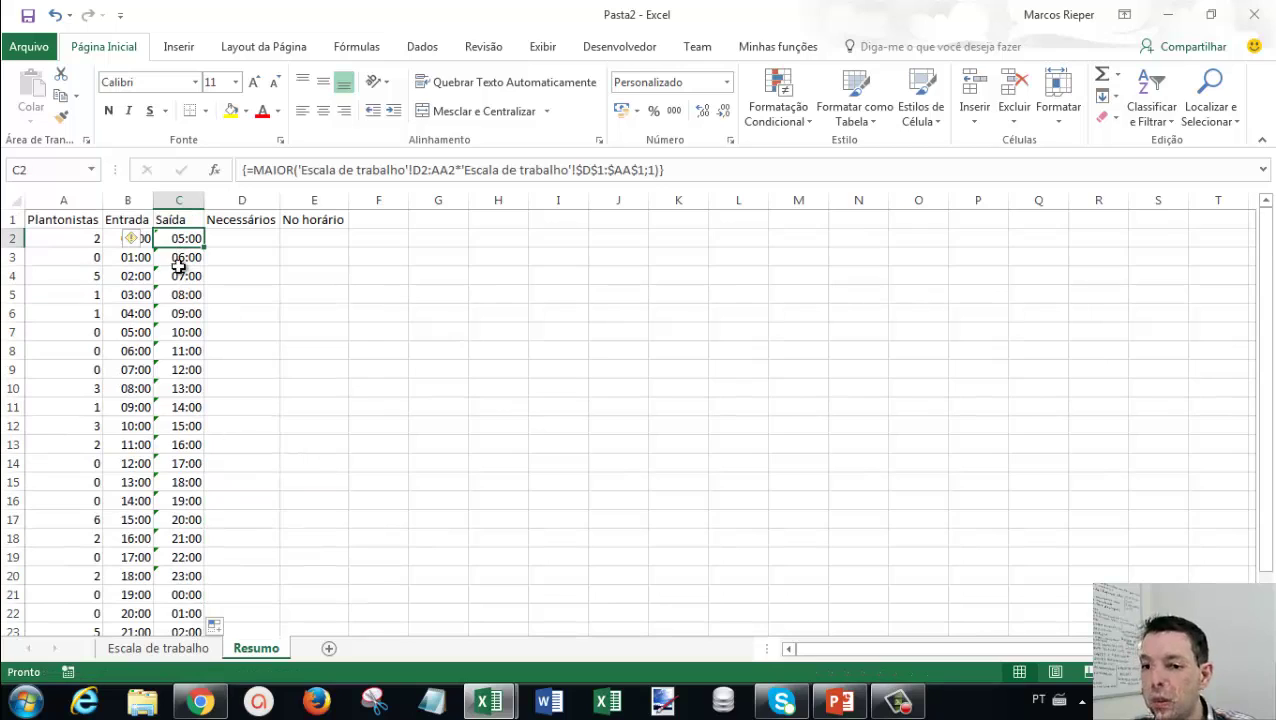
click(262, 238)
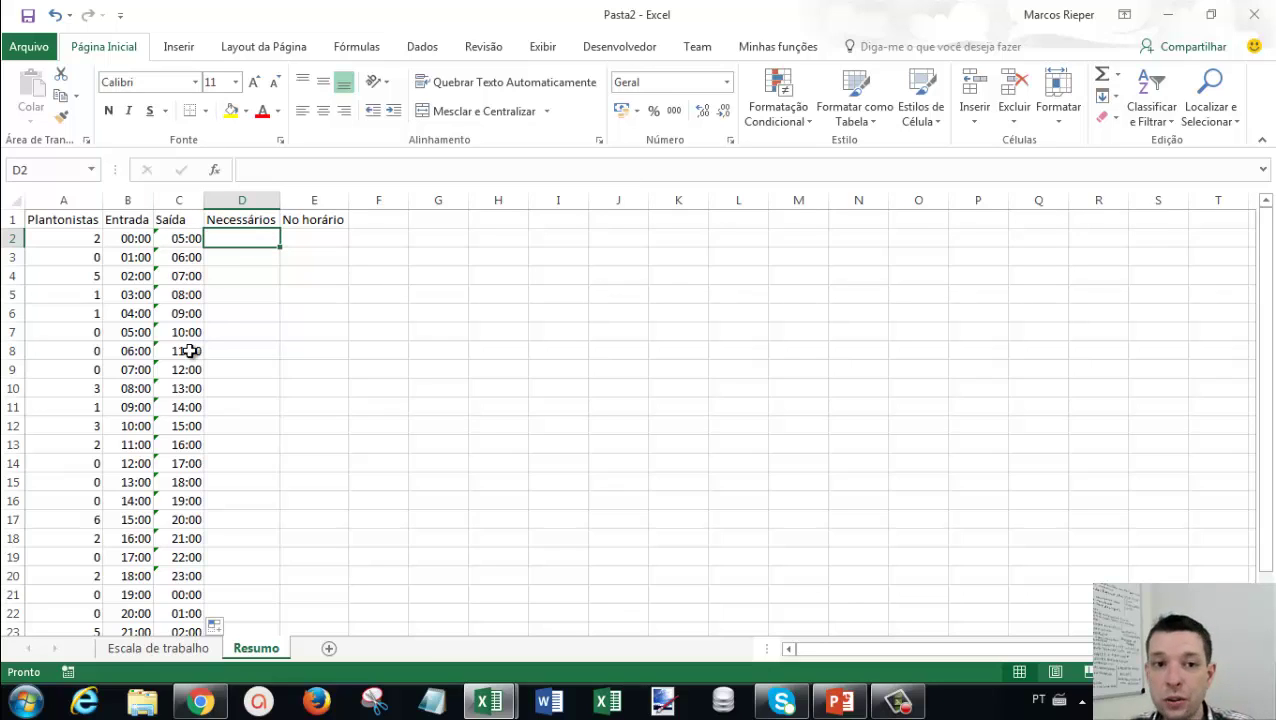
Check the Plantonistas necessários row D28:AA28 on Escala de trabalho, then begin =TRANSPOR( in Resumo's D2.
key(ctrl+1)
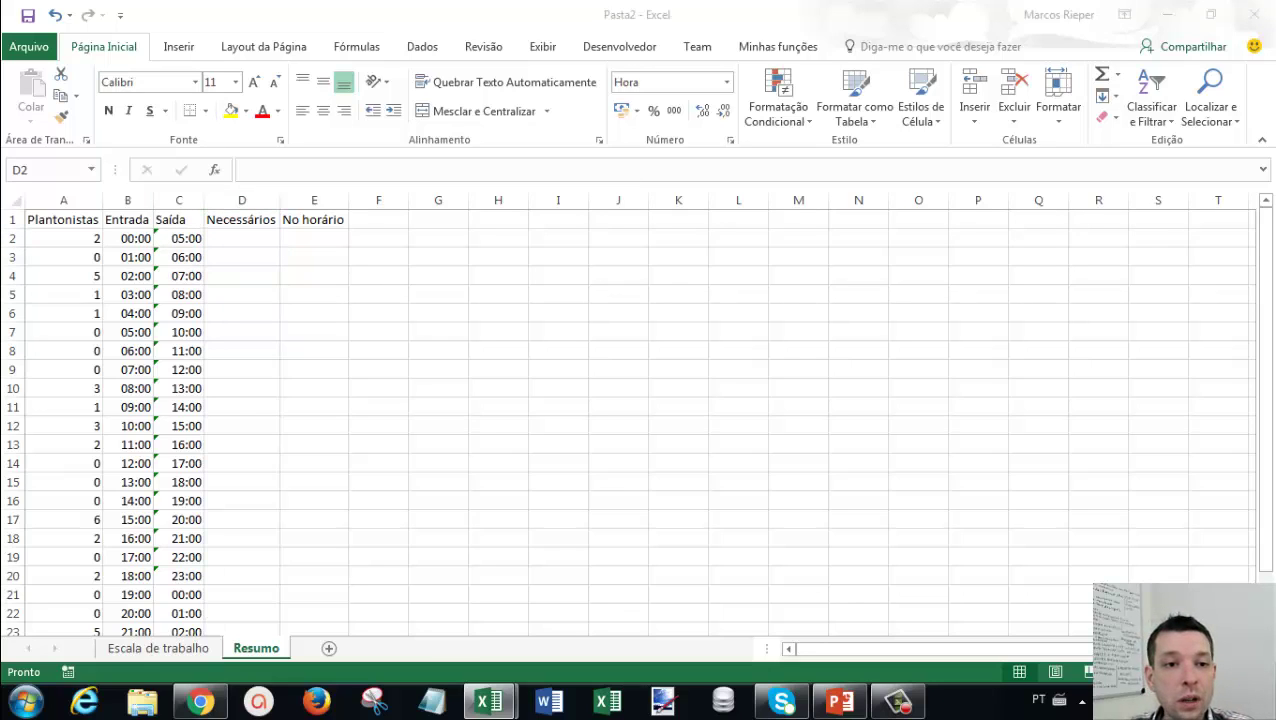
click(256, 234)
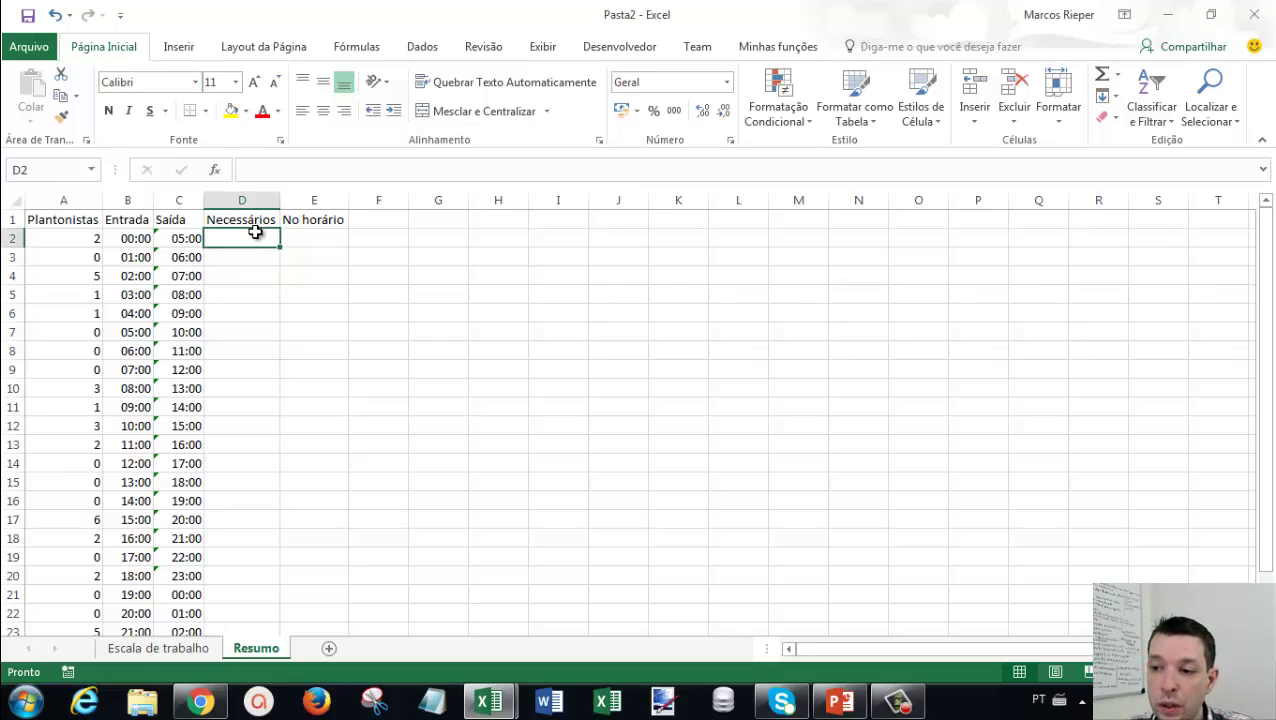
click(192, 654)
scroll(390, 480, down, 1)
scroll(390, 508, down, 4)
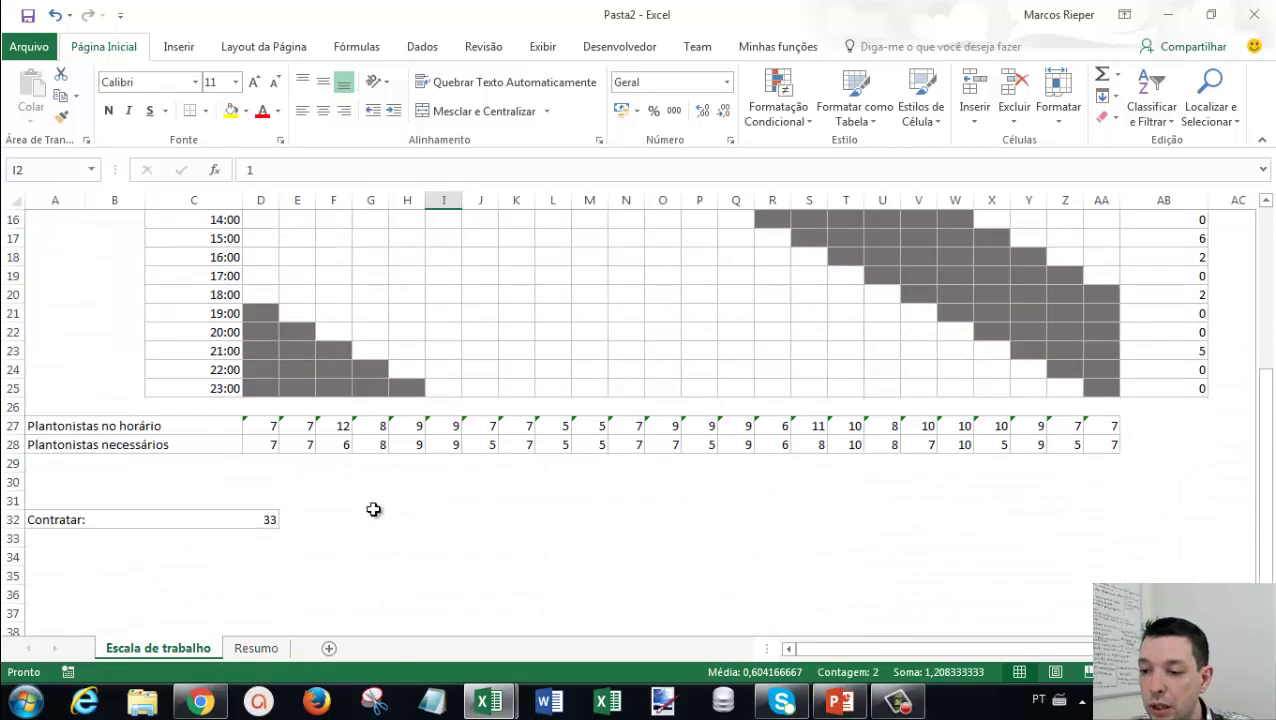
drag(268, 444, 1095, 448)
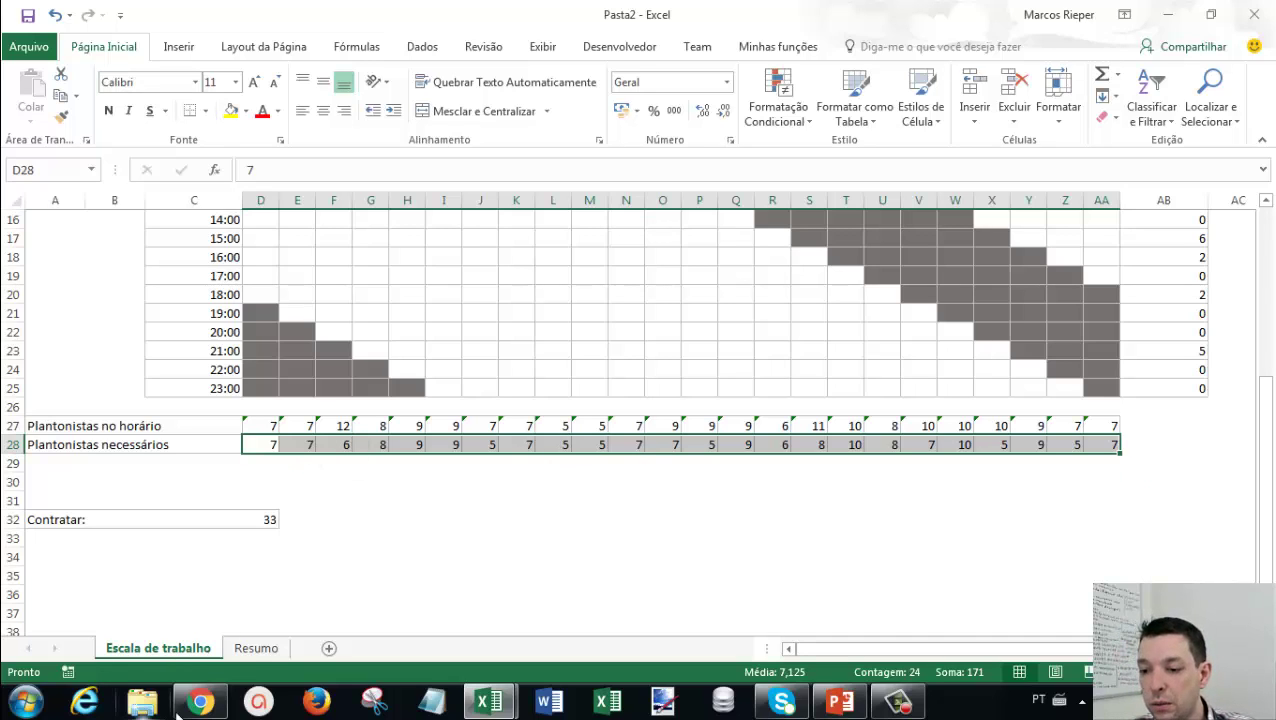
click(256, 650)
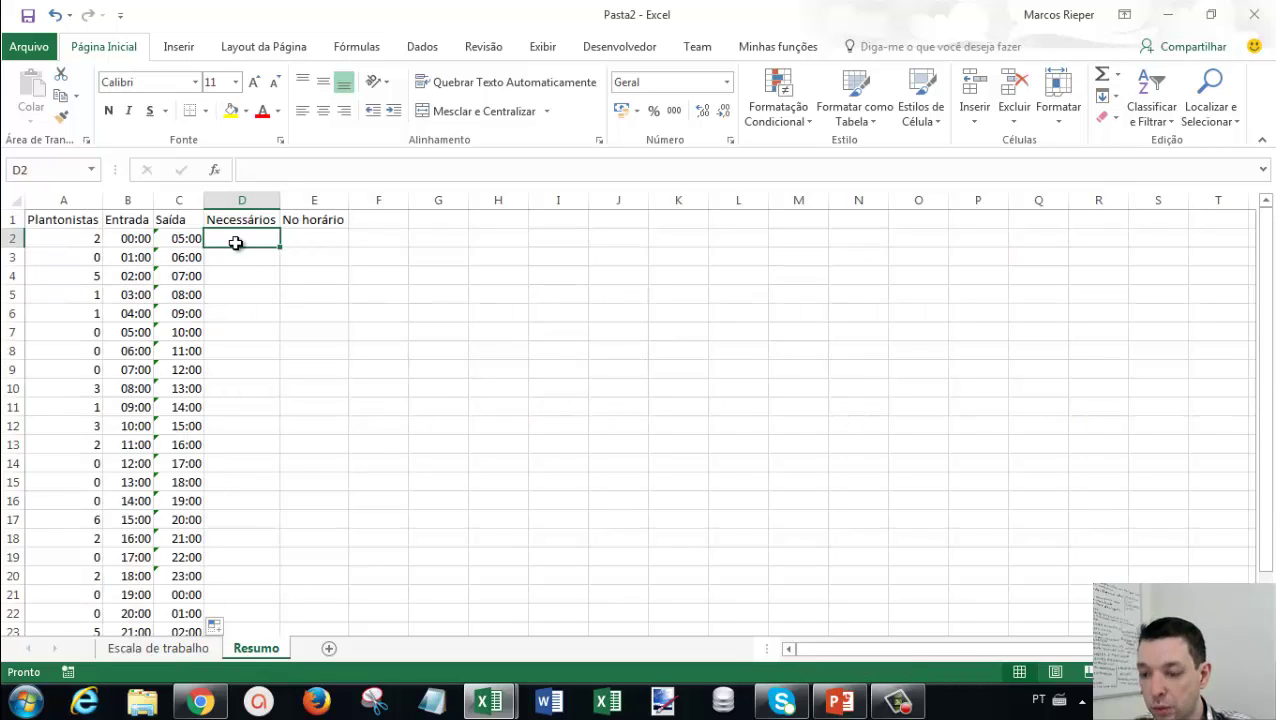
text(=TRA)
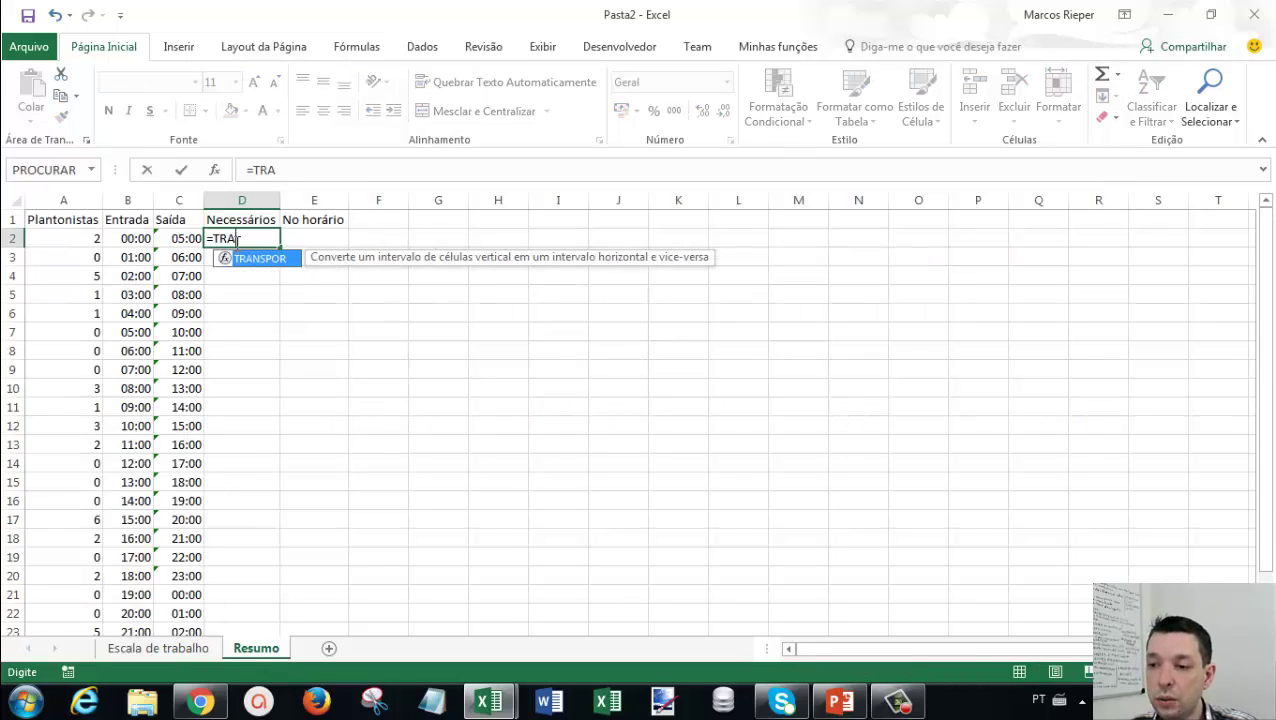
text(NSPOR()
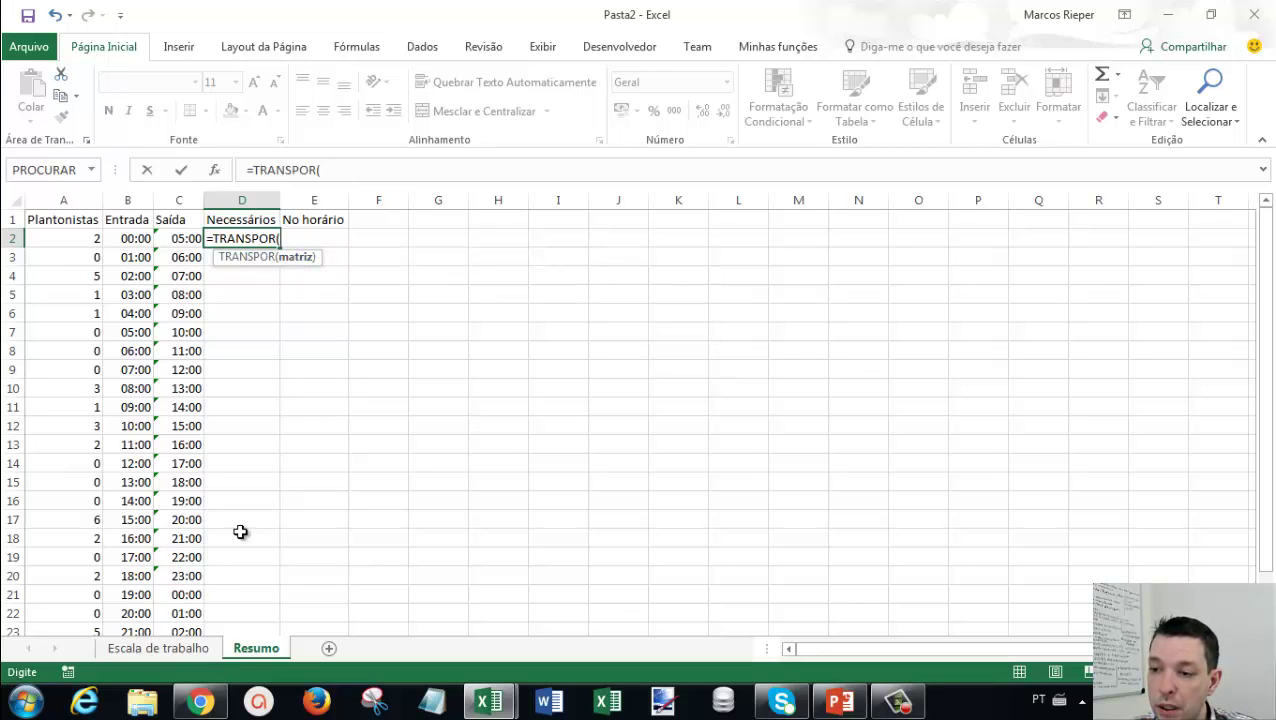
Enter =TRANSPOR('Escala de trabalho'!D28:AA28) as an array formula across D2:D25.
click(170, 648)
drag(270, 444, 1097, 447)
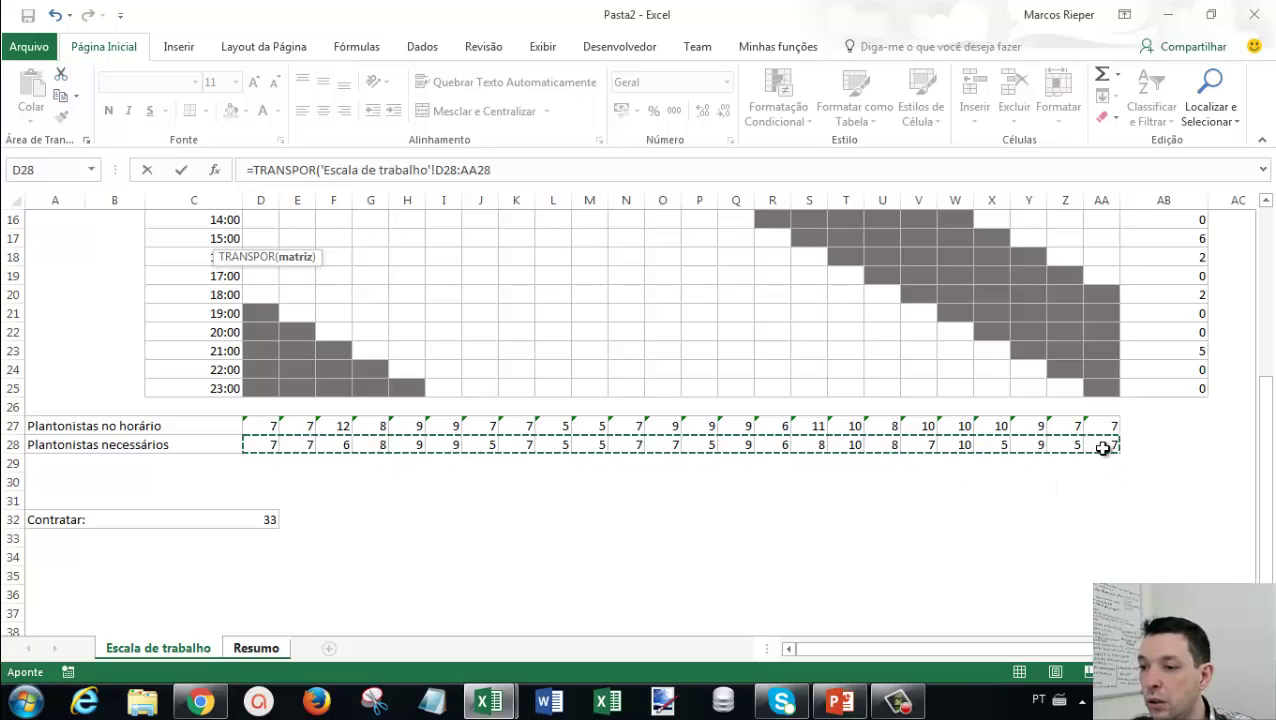
key(ctrl+Return)
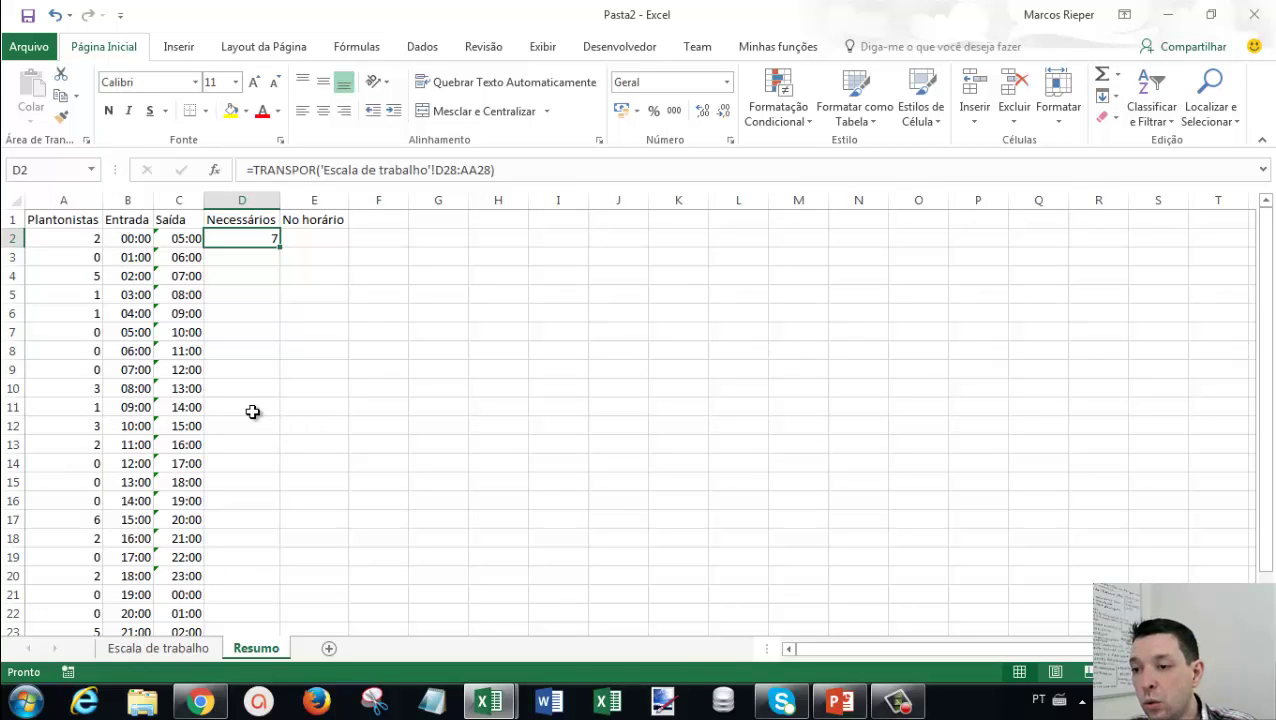
scroll(265, 460, down, 1)
scroll(253, 527, down, 1)
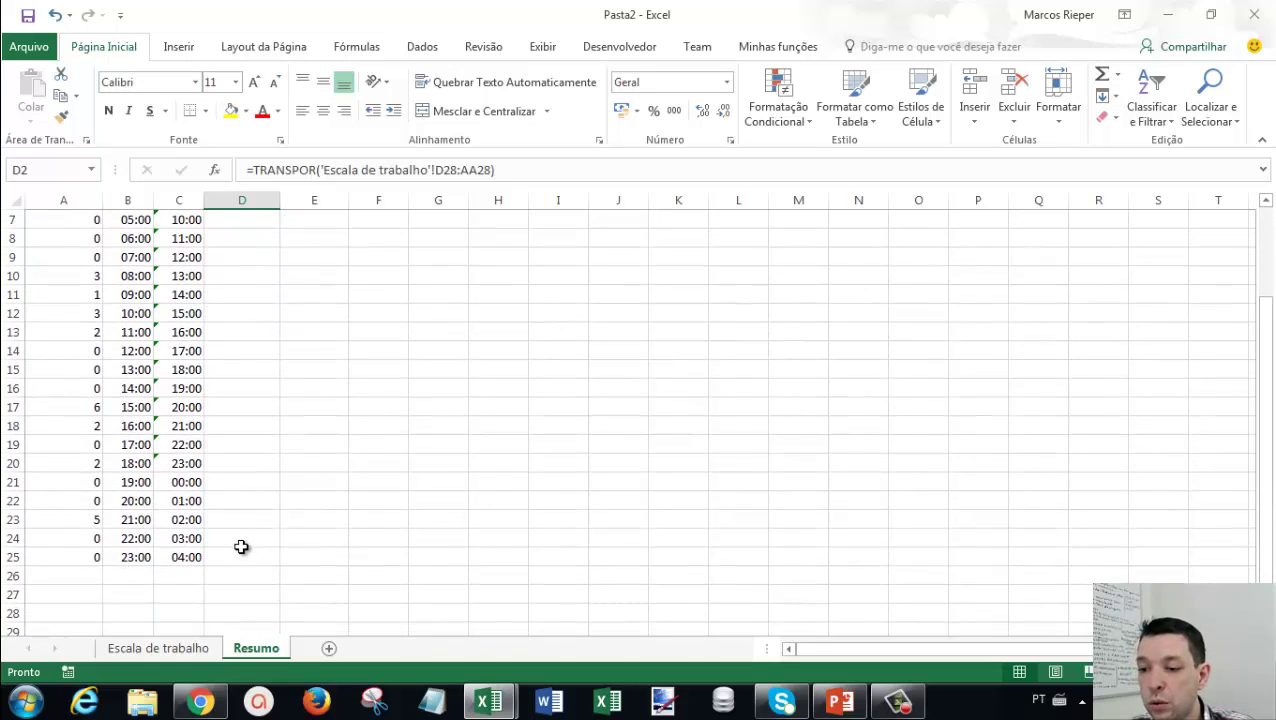
shift+click(250, 553)
scroll(434, 530, up, 1)
scroll(434, 530, up, 1)
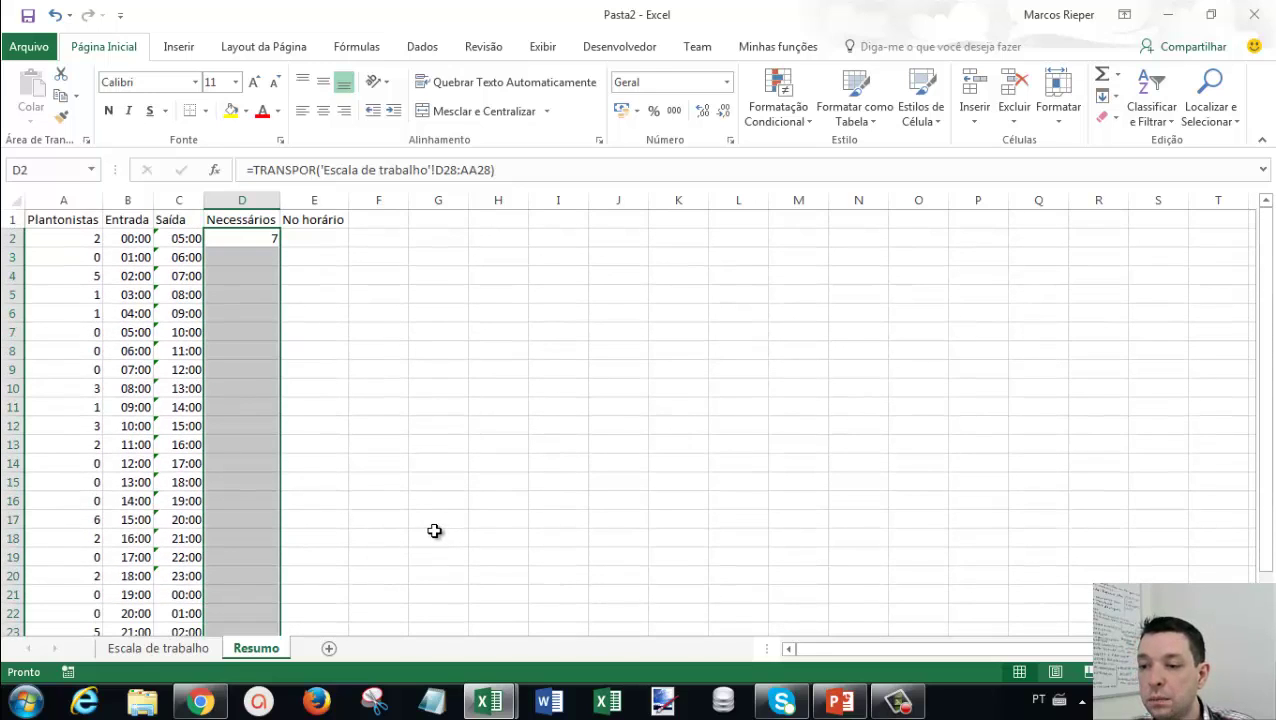
key(F2)
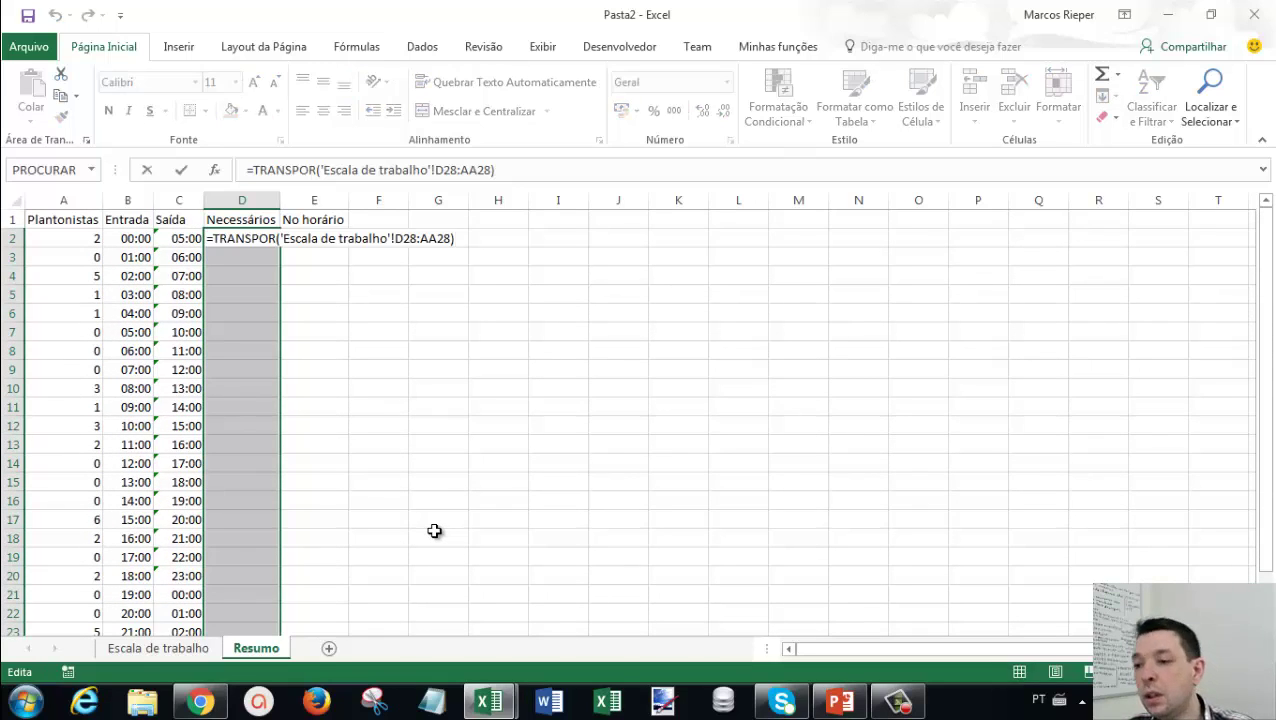
key(ctrl+shift+Return)
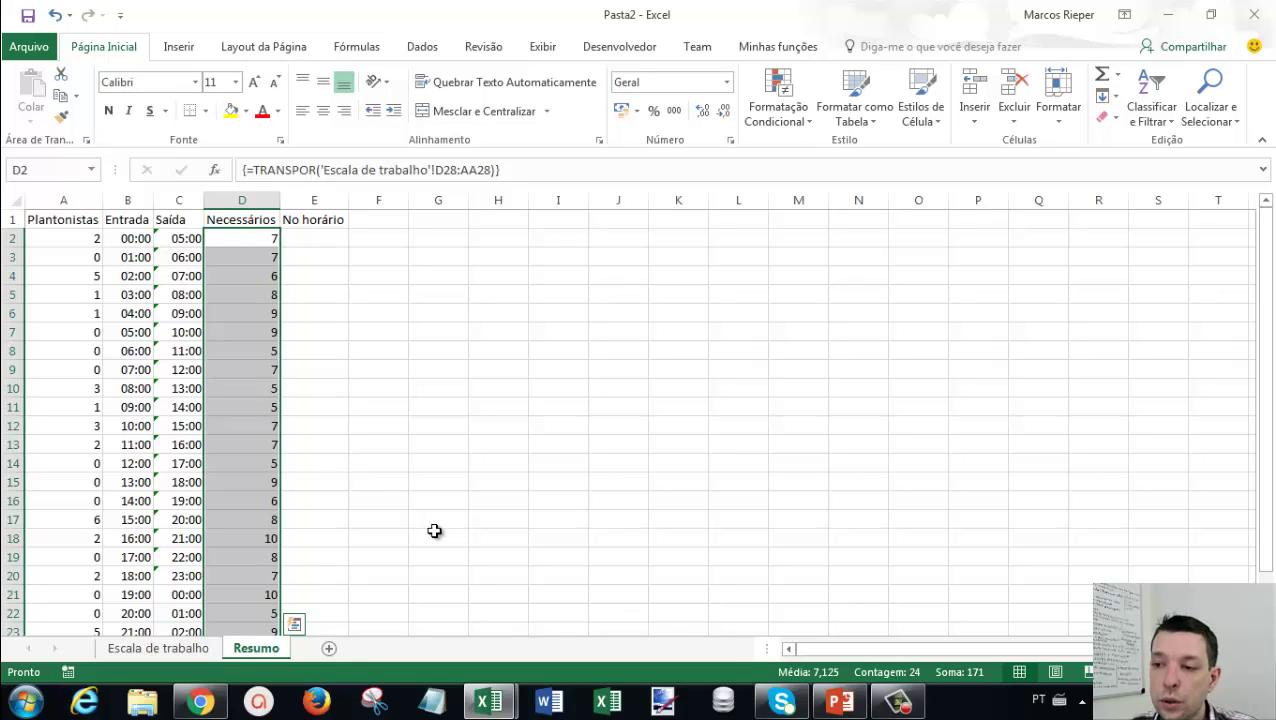
Review the Necessários values (7, 7, 6, 8…) against the source row on Escala de trabalho.
drag(260, 256, 297, 553)
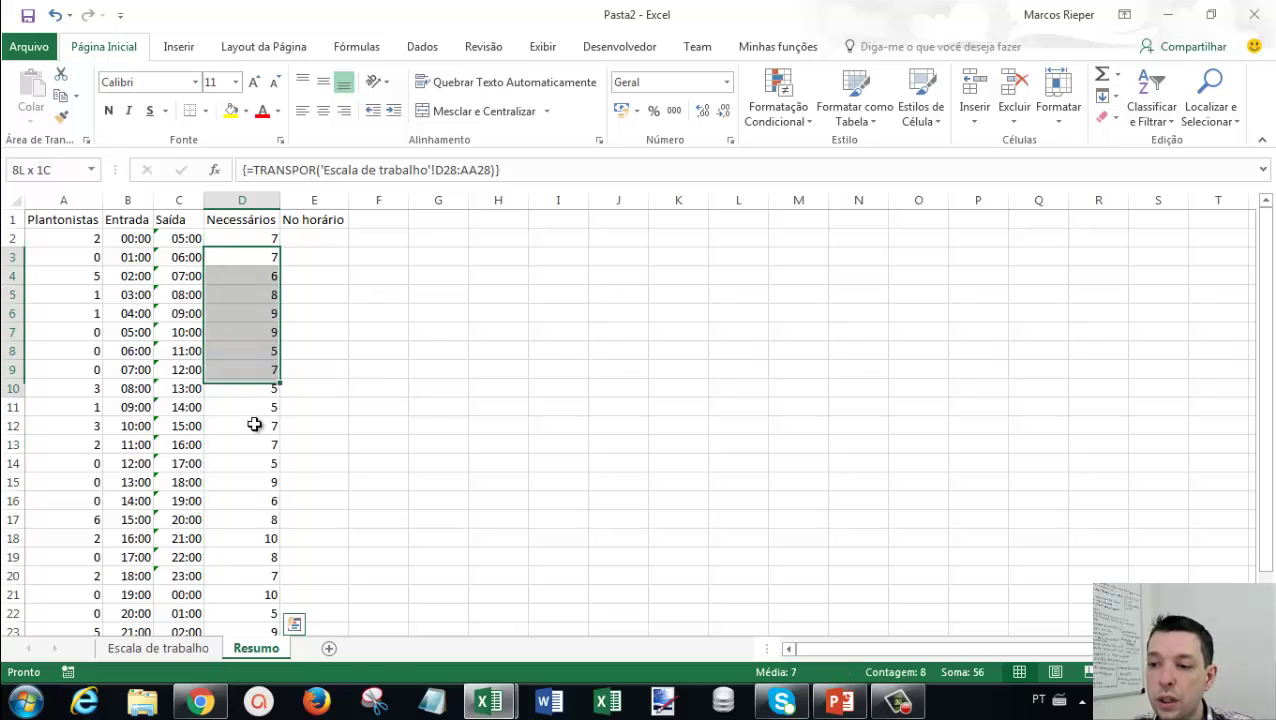
scroll(297, 553, down, 2)
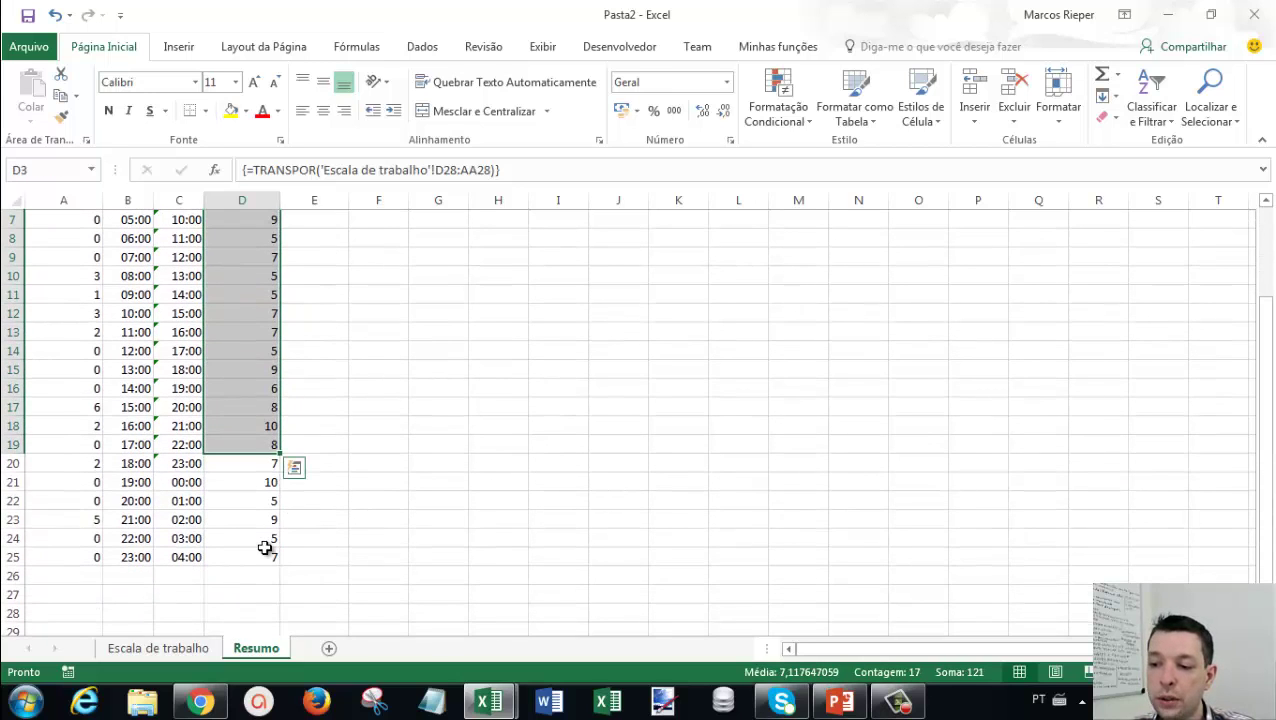
drag(262, 563, 262, 340)
scroll(298, 451, up, 2)
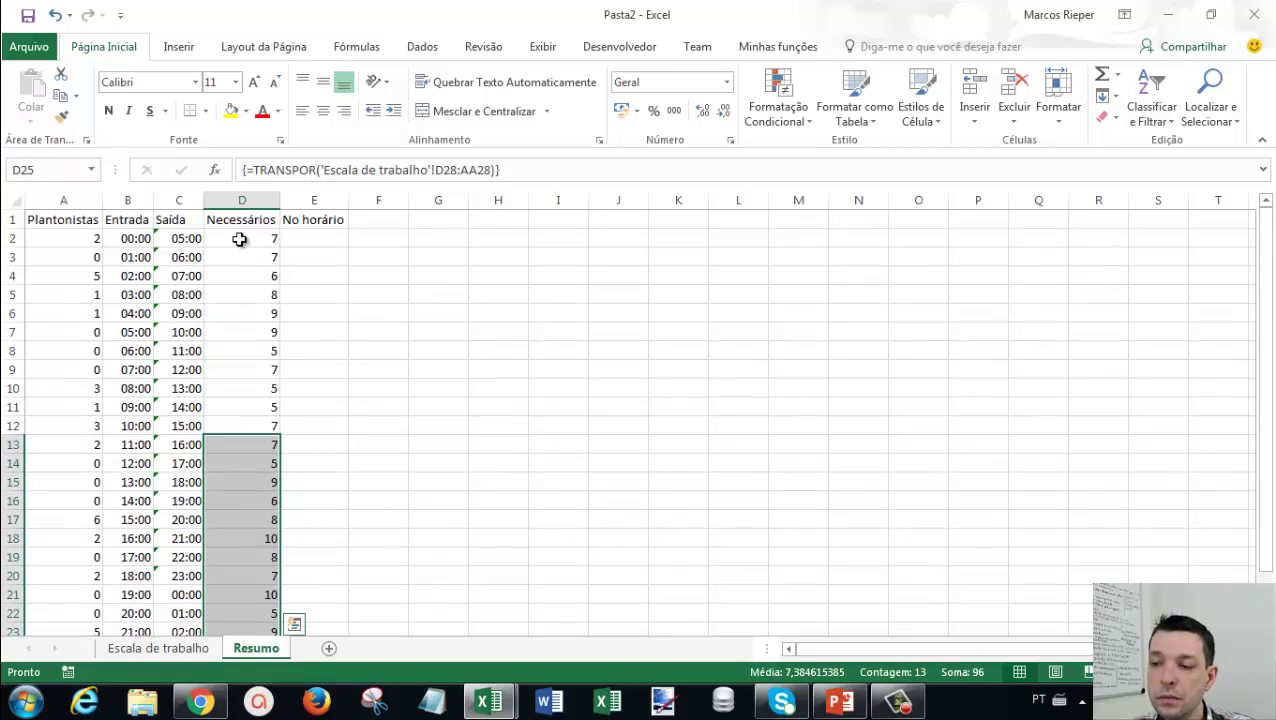
drag(239, 239, 244, 463)
drag(246, 548, 246, 557)
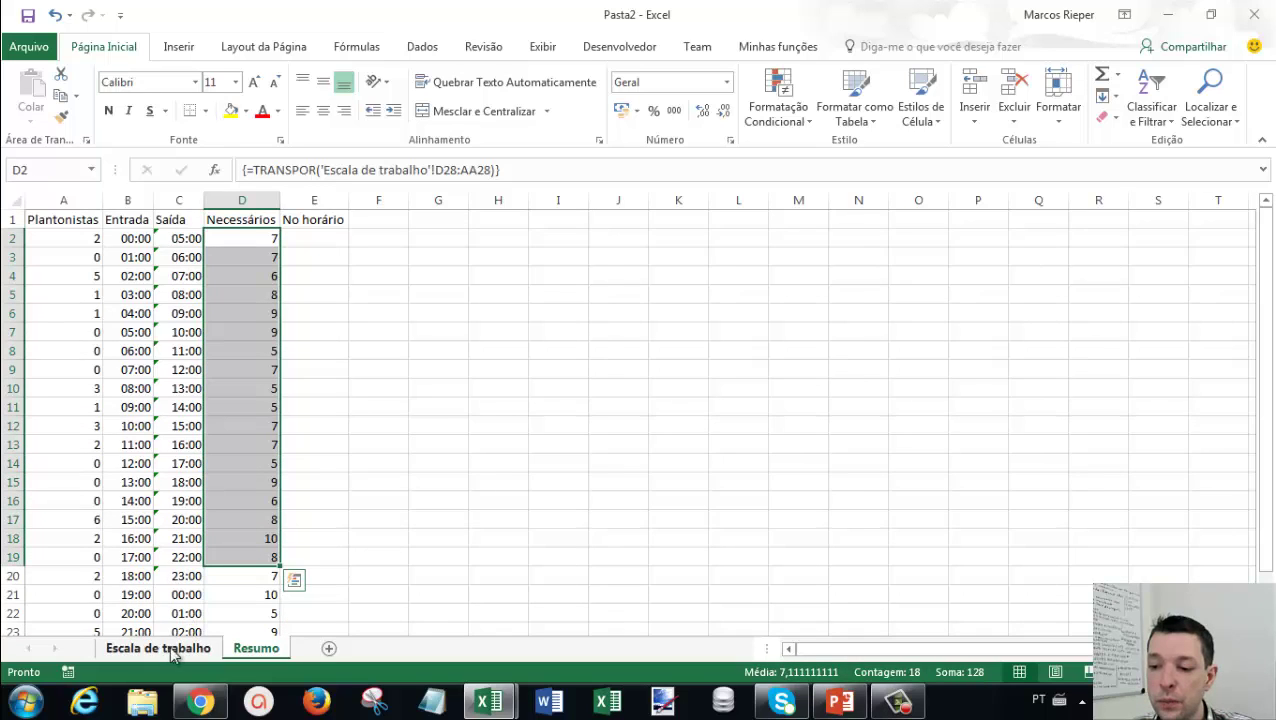
click(170, 648)
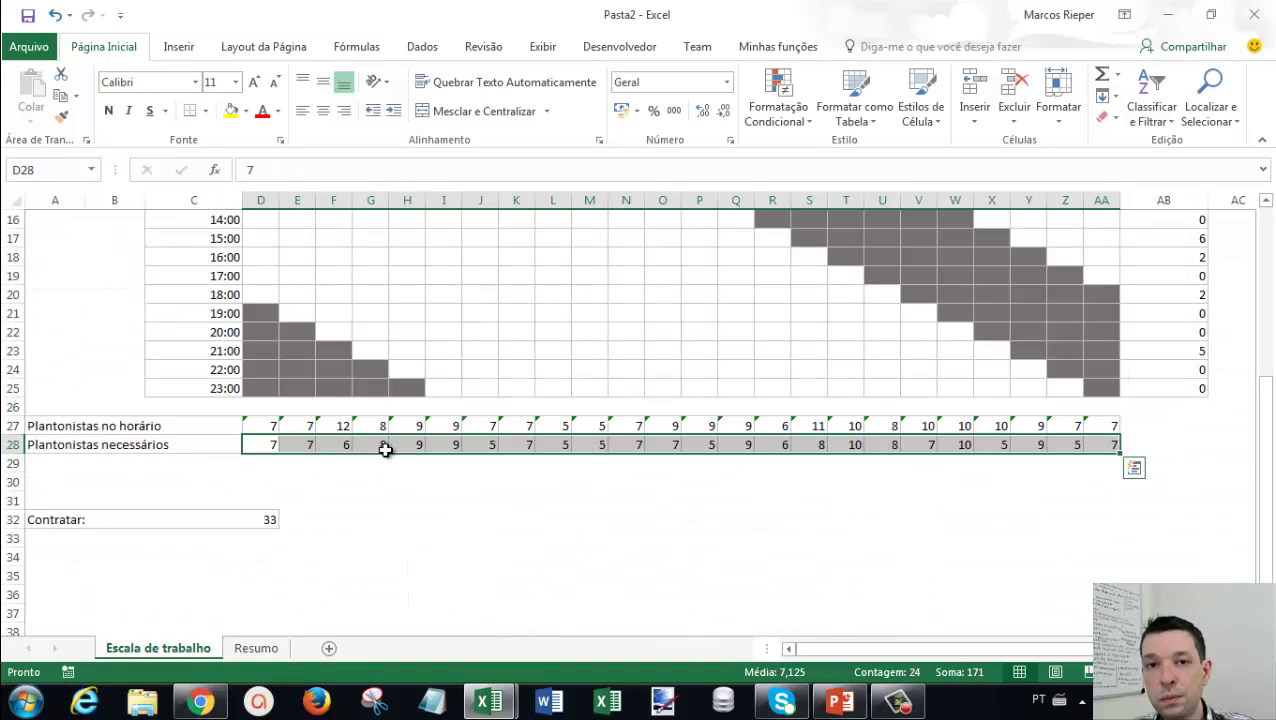
click(256, 648)
Enter =TRANSPOR('Escala de trabalho'!D27:AA27) as an array formula across E2:E25.
click(322, 237)
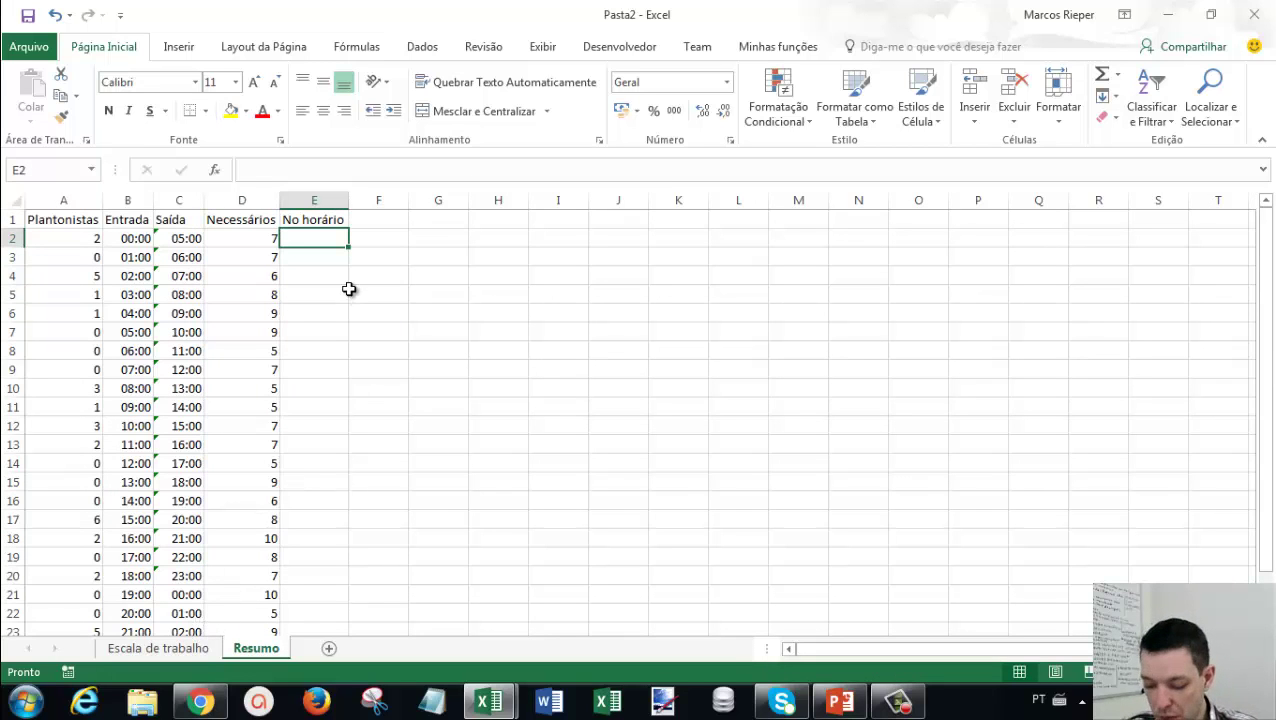
text(=TRANSP)
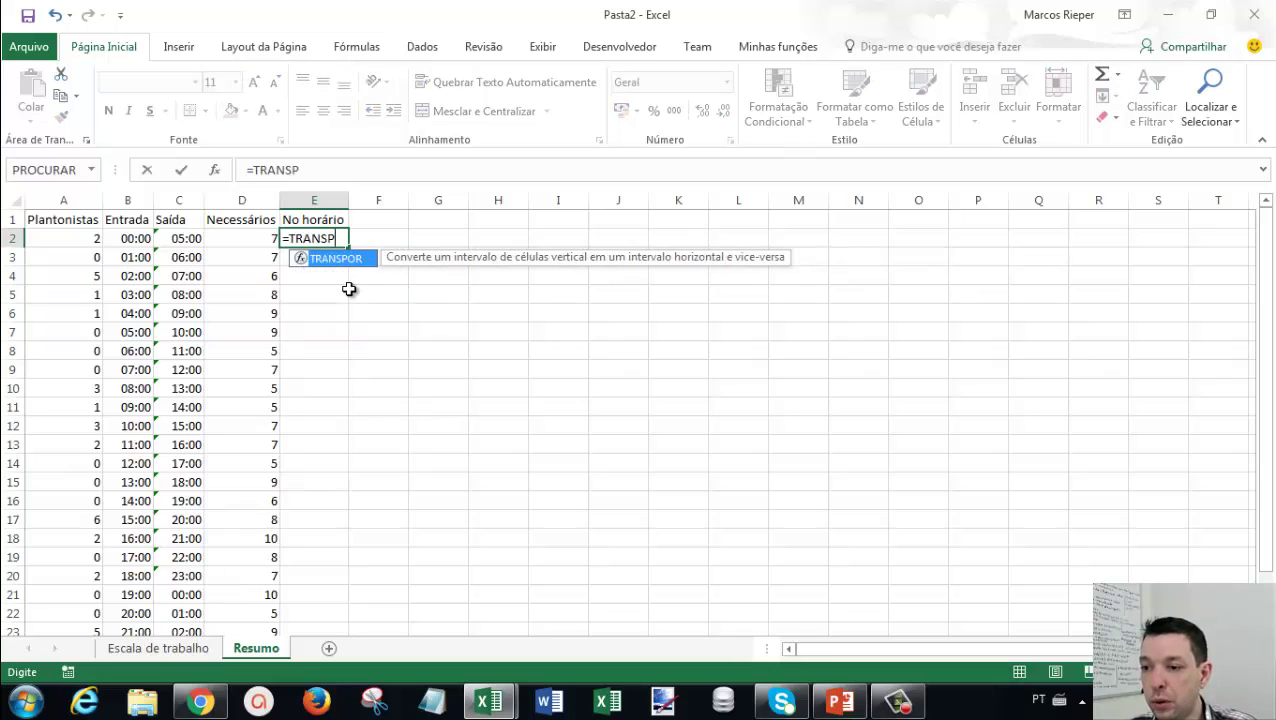
text(()
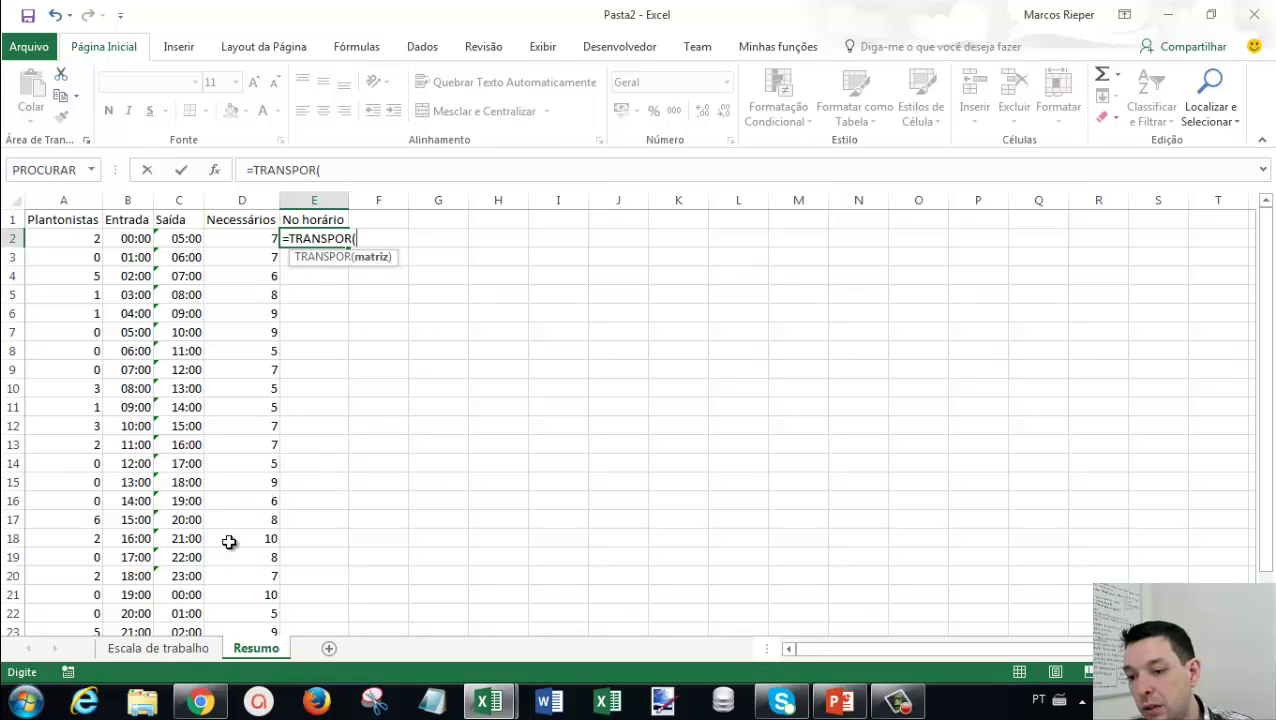
click(158, 648)
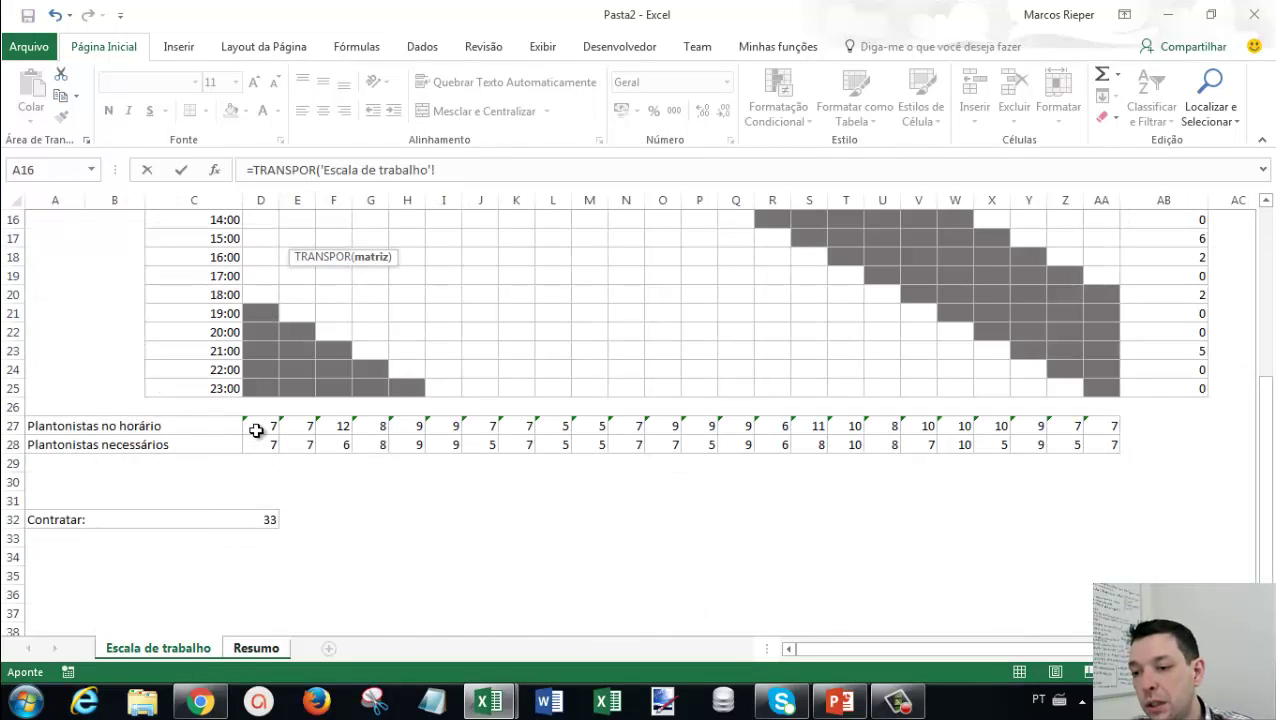
drag(255, 426, 1108, 426)
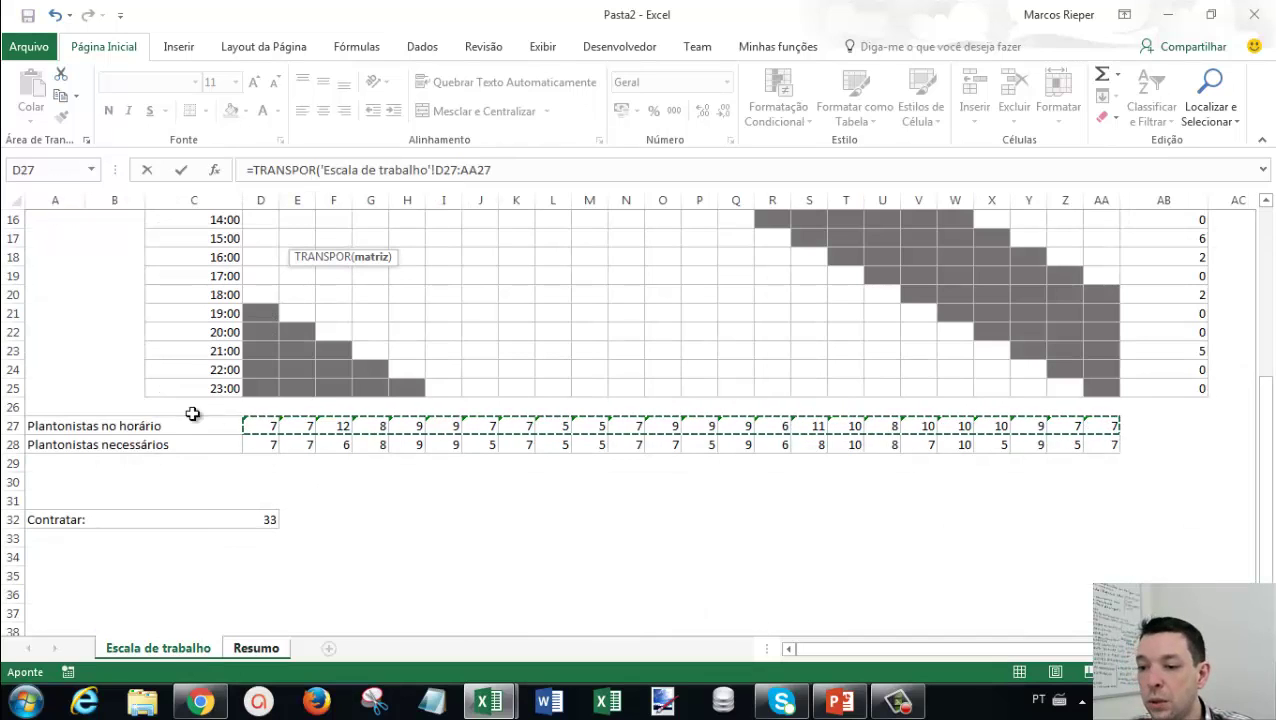
key(ctrl+shift+Return)
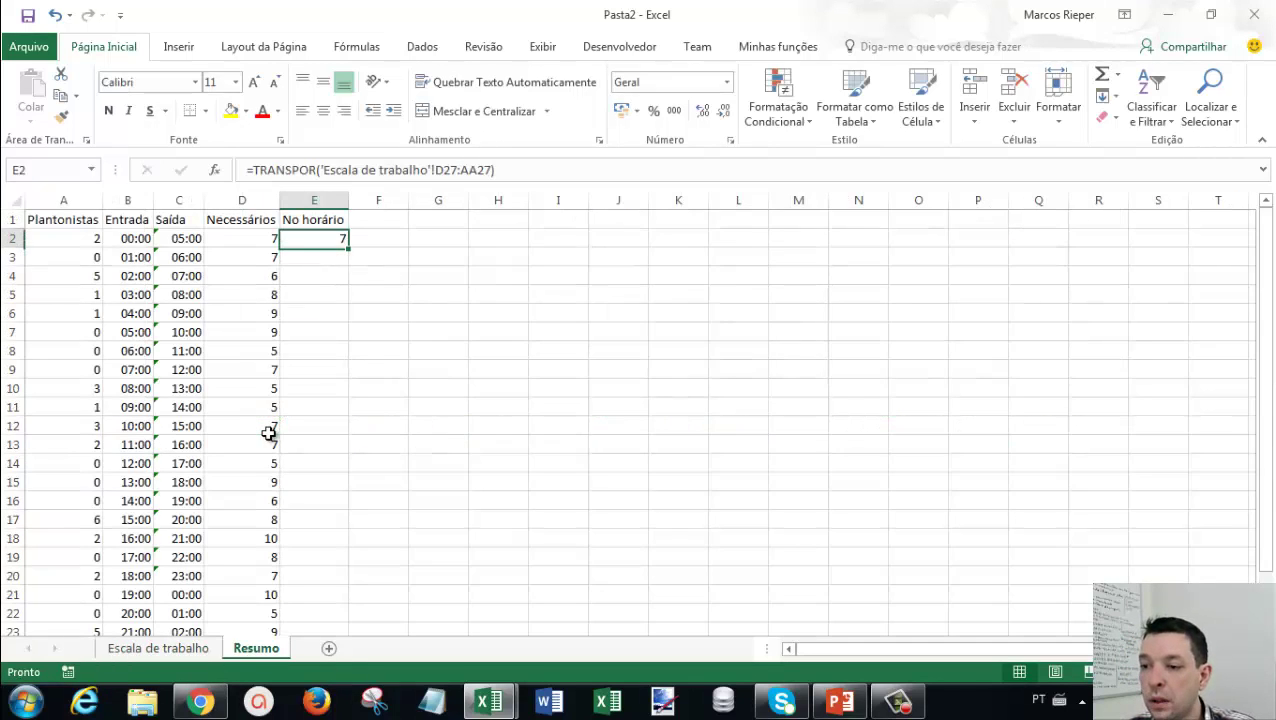
scroll(322, 549, down, 2)
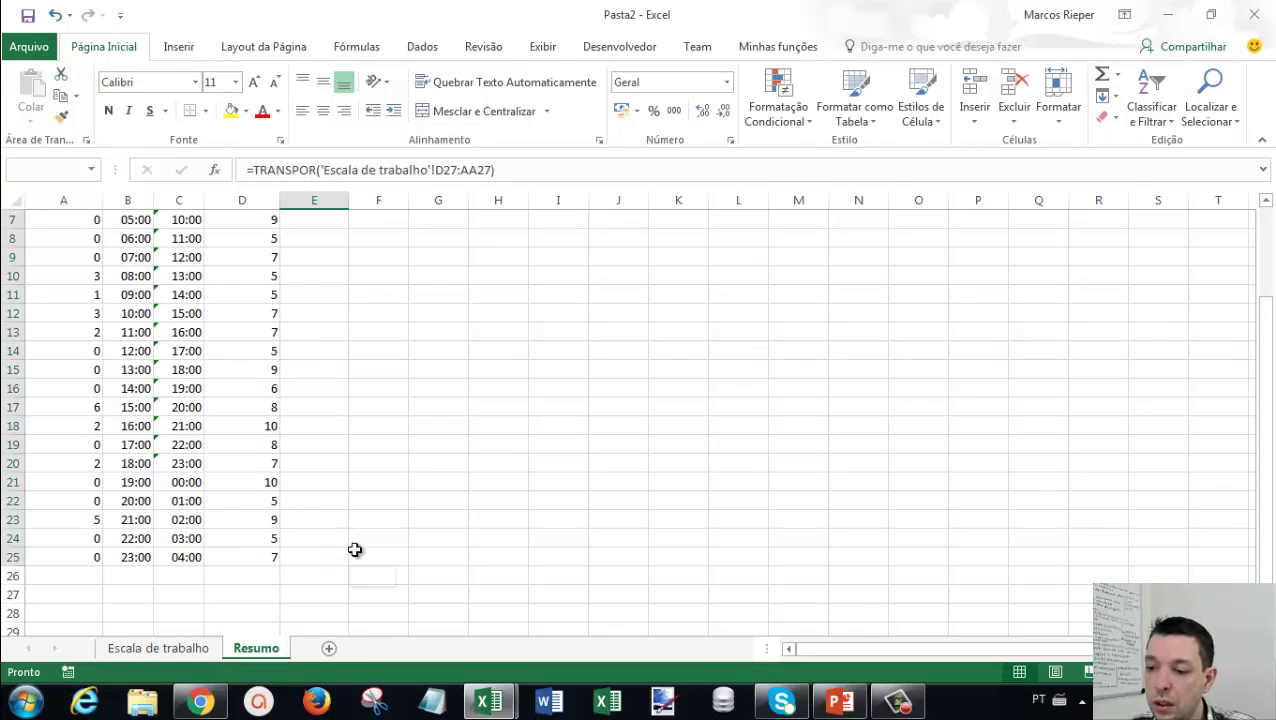
shift+click(340, 549)
scroll(413, 505, up, 2)
key(F2)
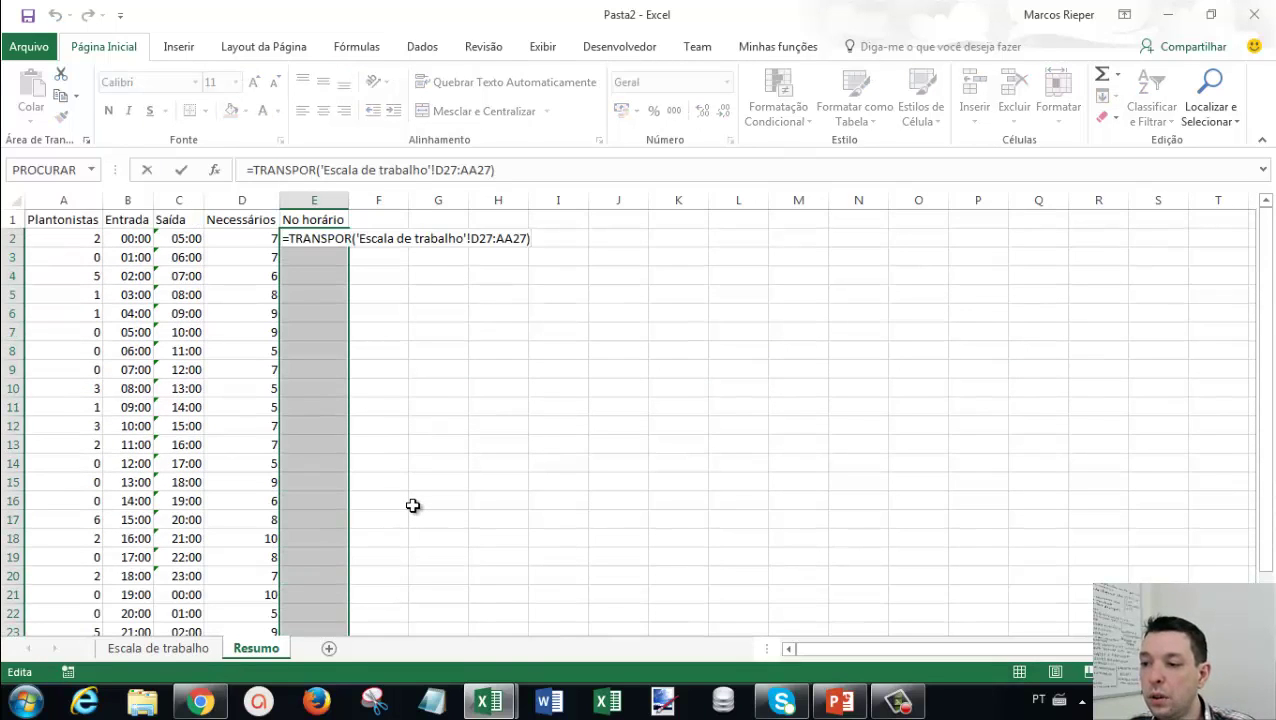
key(ctrl+shift+Return)
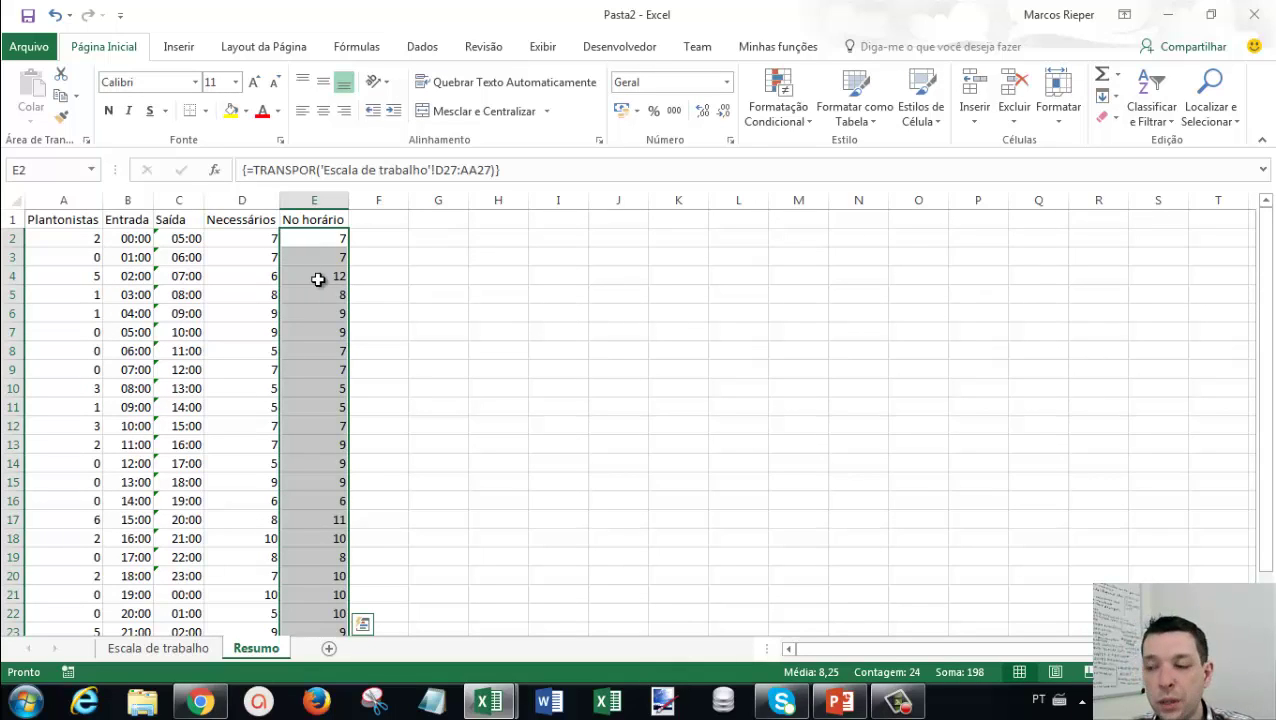
Select the No horário results E2:E25, which list 7, 7, 12, 8 downward.
click(324, 270)
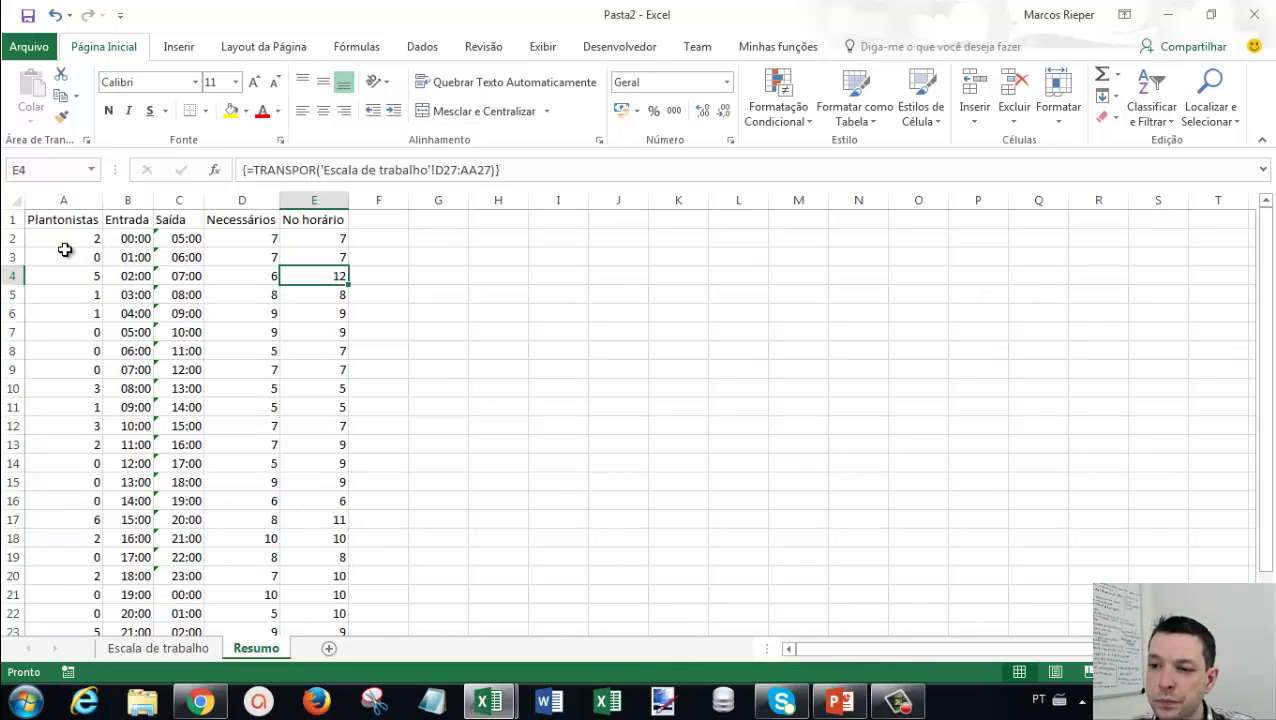
click(340, 238)
scroll(325, 470, down, 3)
shift+click(343, 495)
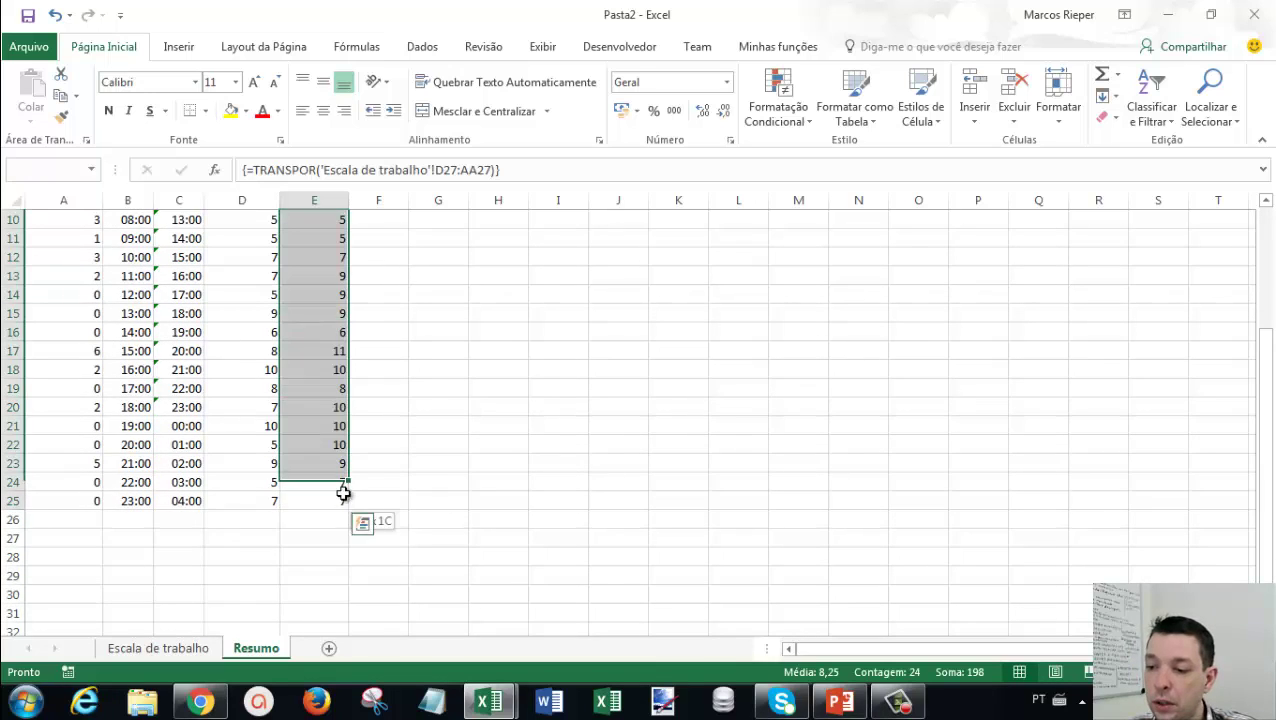
scroll(871, 401, up, 3)
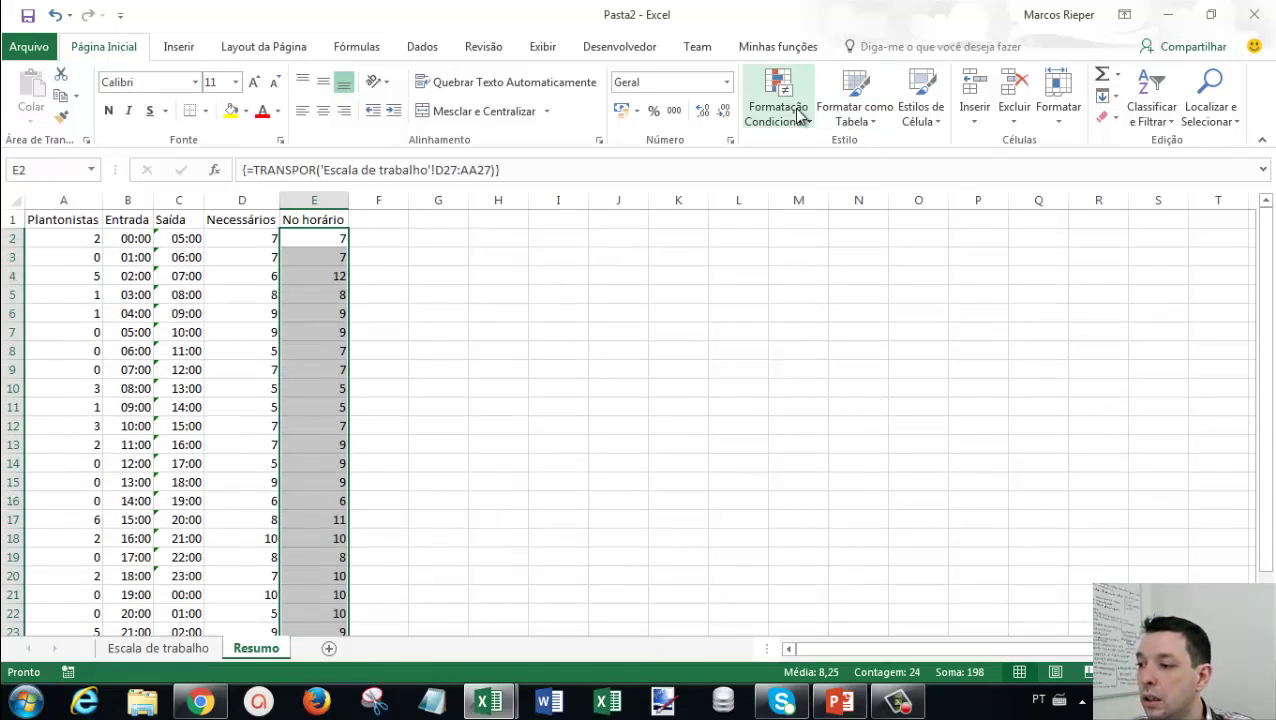
Apply blue gradient data bars to the No horário counts in E2:E25.
click(778, 110)
mouse_move(828, 235)
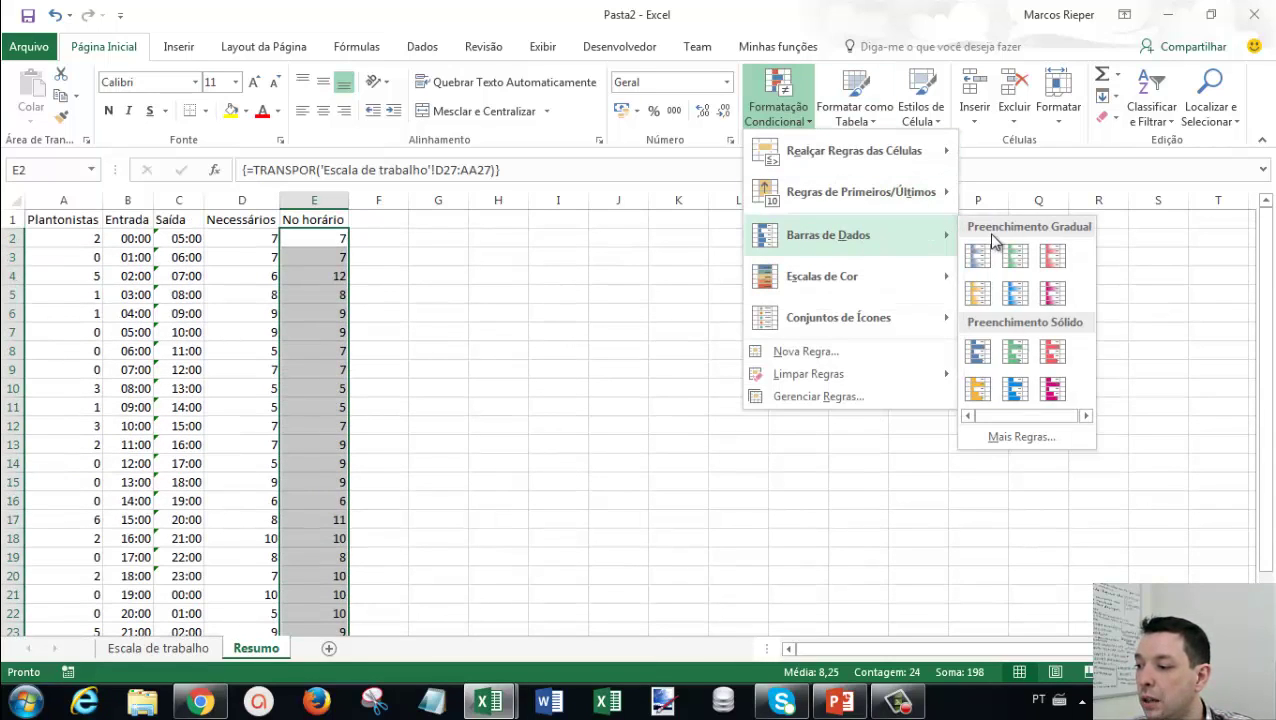
click(980, 256)
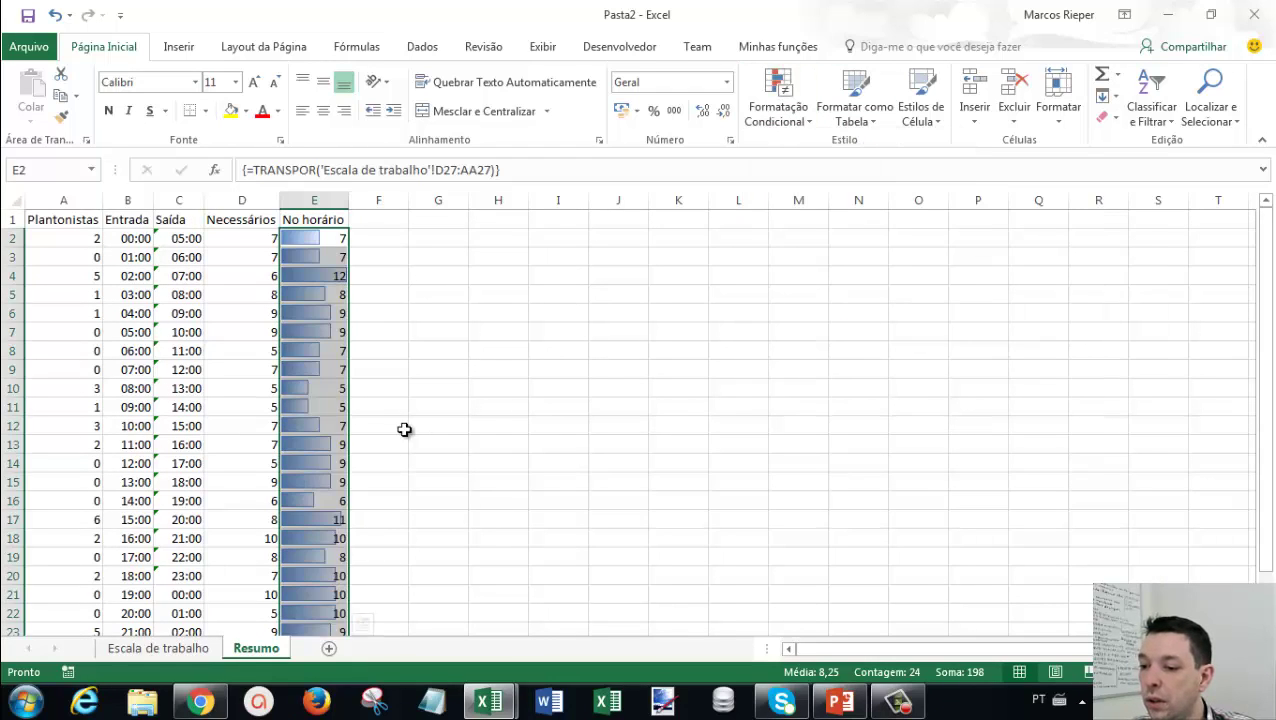
click(378, 425)
scroll(380, 333, down, 1)
scroll(368, 420, down, 2)
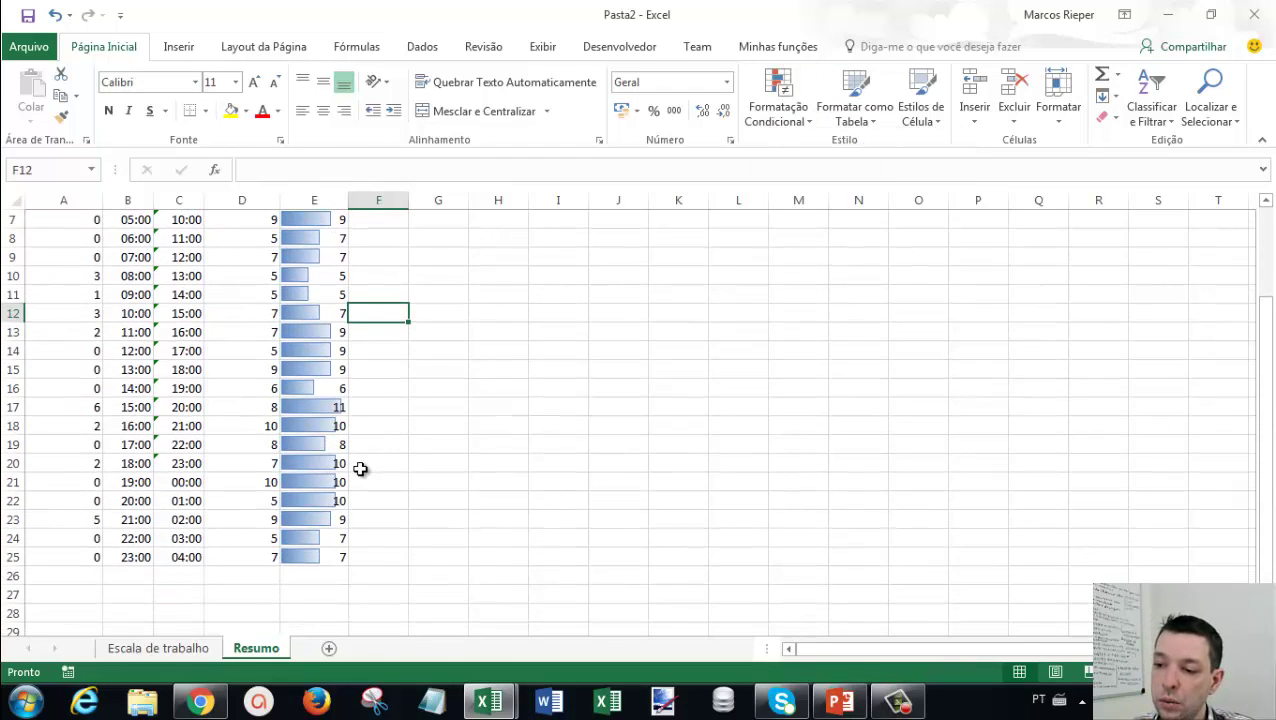
scroll(358, 468, up, 2)
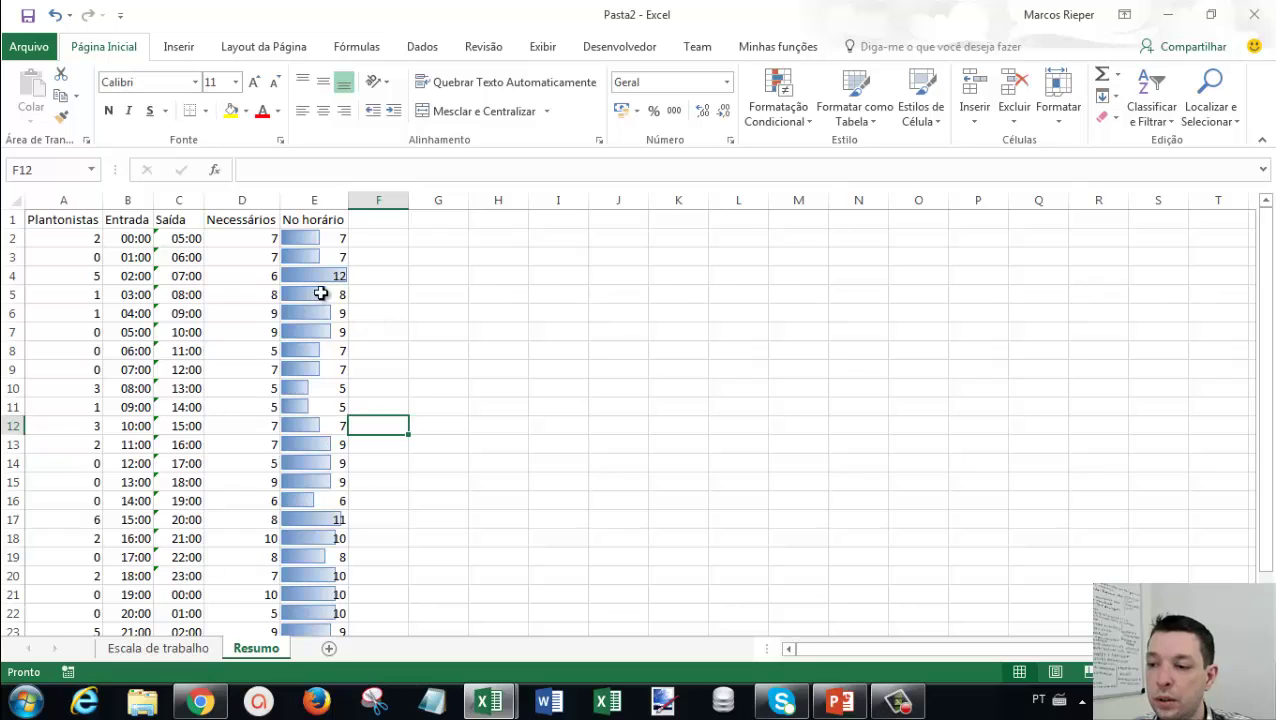
Inspect the 02:00 shift row B4:E4 and its required-staff formula in D4.
drag(313, 277, 160, 276)
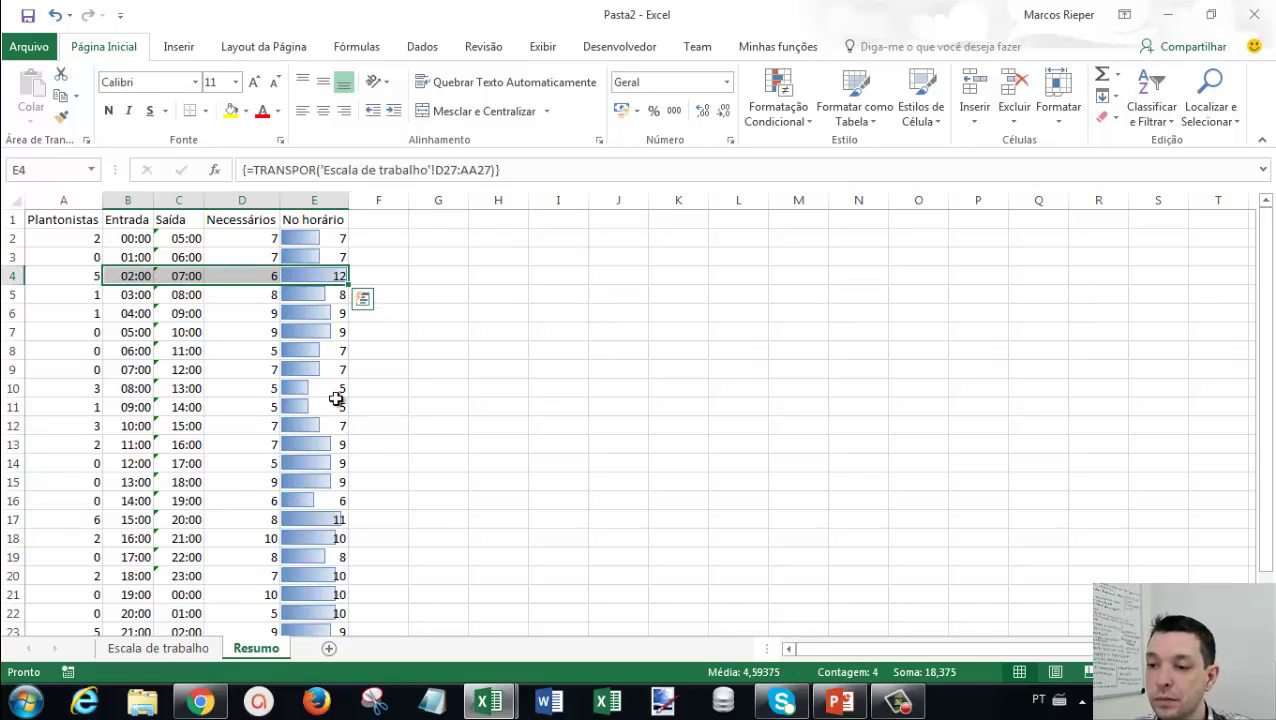
click(240, 277)
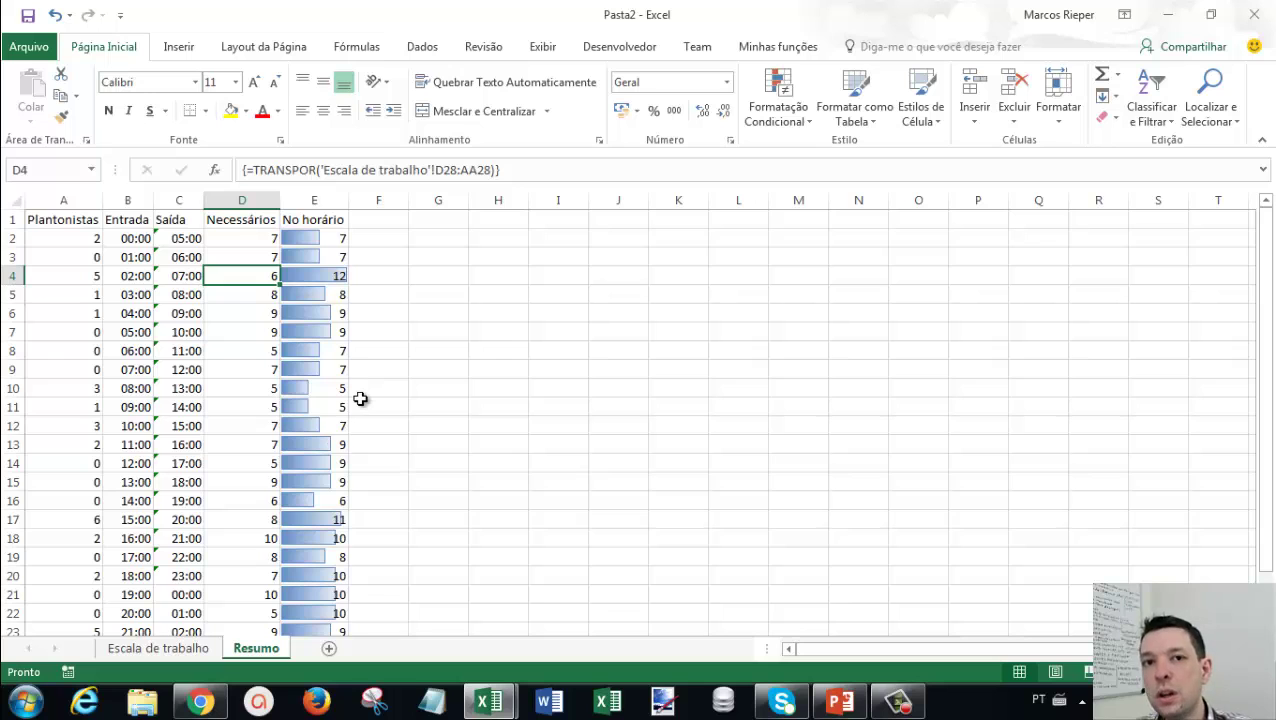
scroll(390, 480, down, 1)
scroll(396, 521, down, 1)
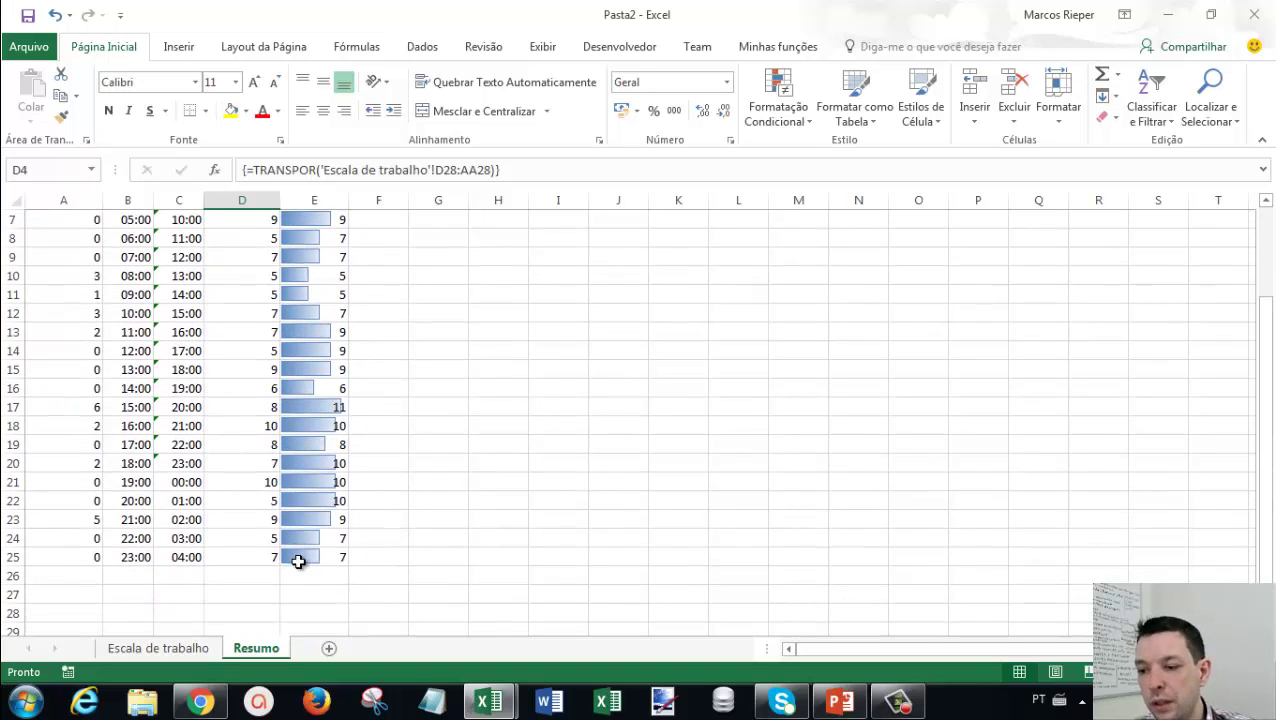
Give A1:E25 light grey outline and inner borders via Formatar células > Borda.
drag(298, 562, 63, 238)
scroll(333, 390, up, 2)
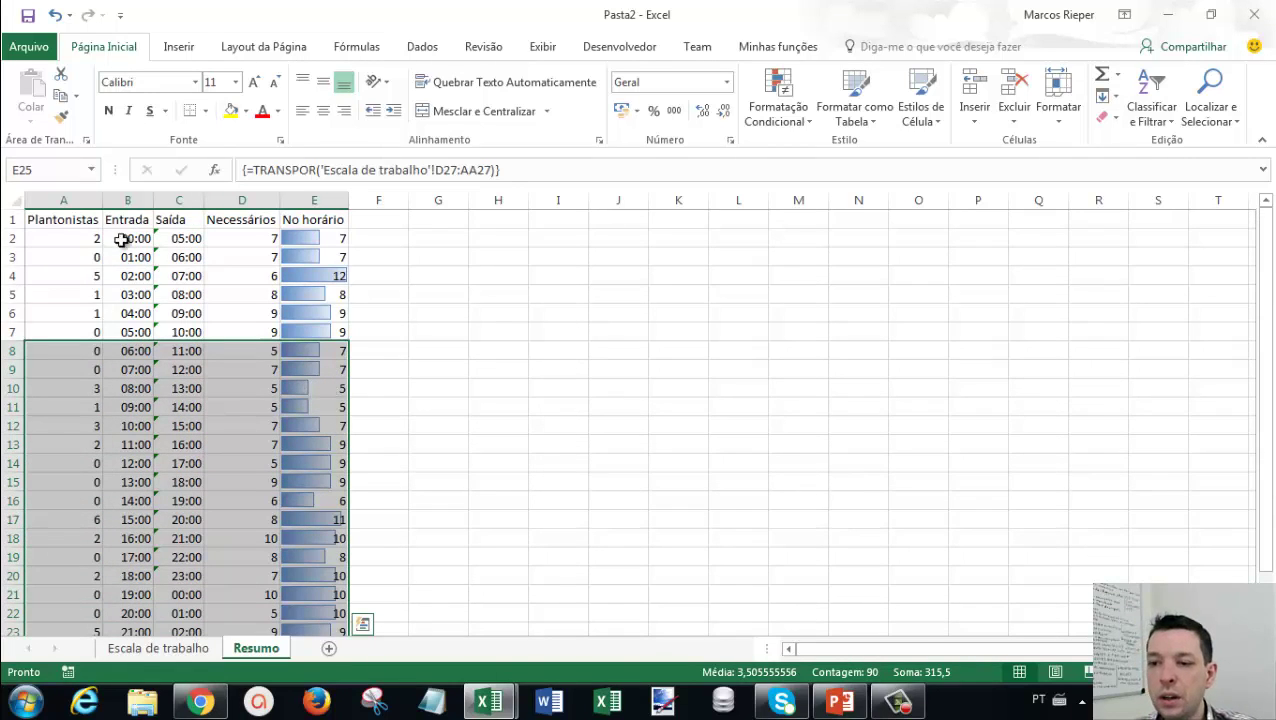
shift+click(83, 222)
right_click(225, 233)
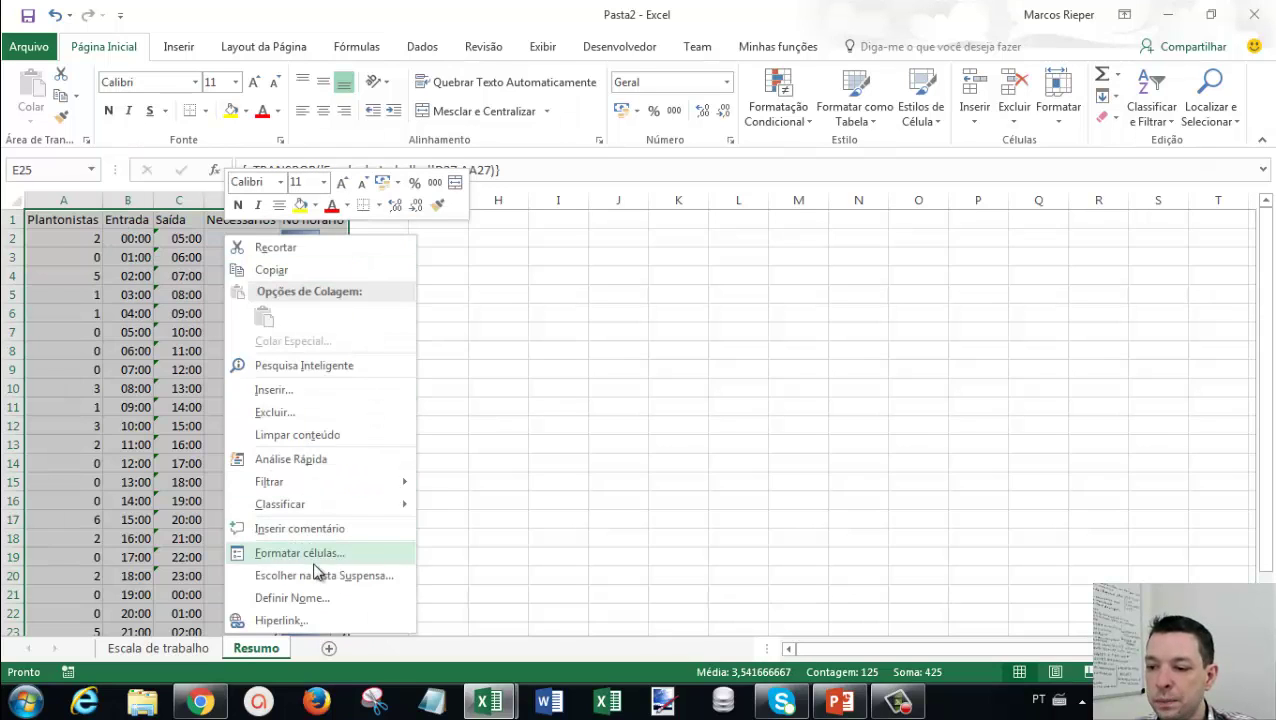
click(255, 553)
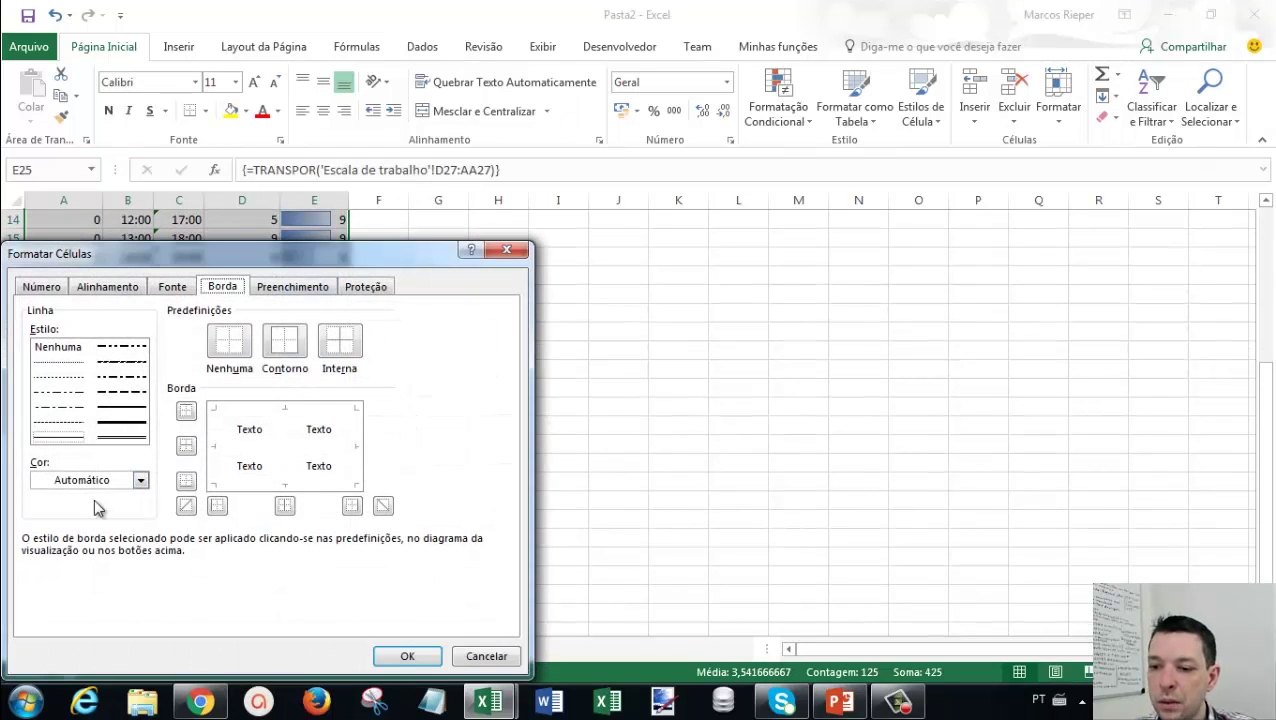
click(96, 480)
click(41, 384)
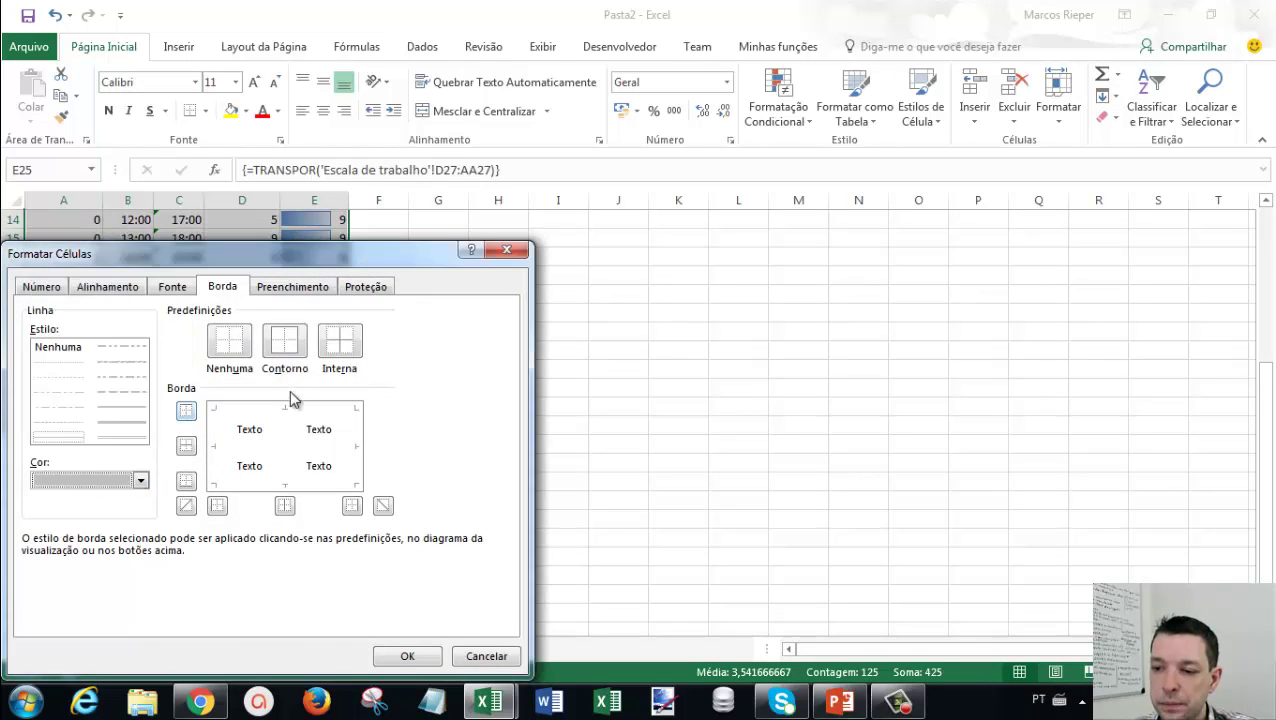
click(284, 342)
click(339, 342)
click(407, 656)
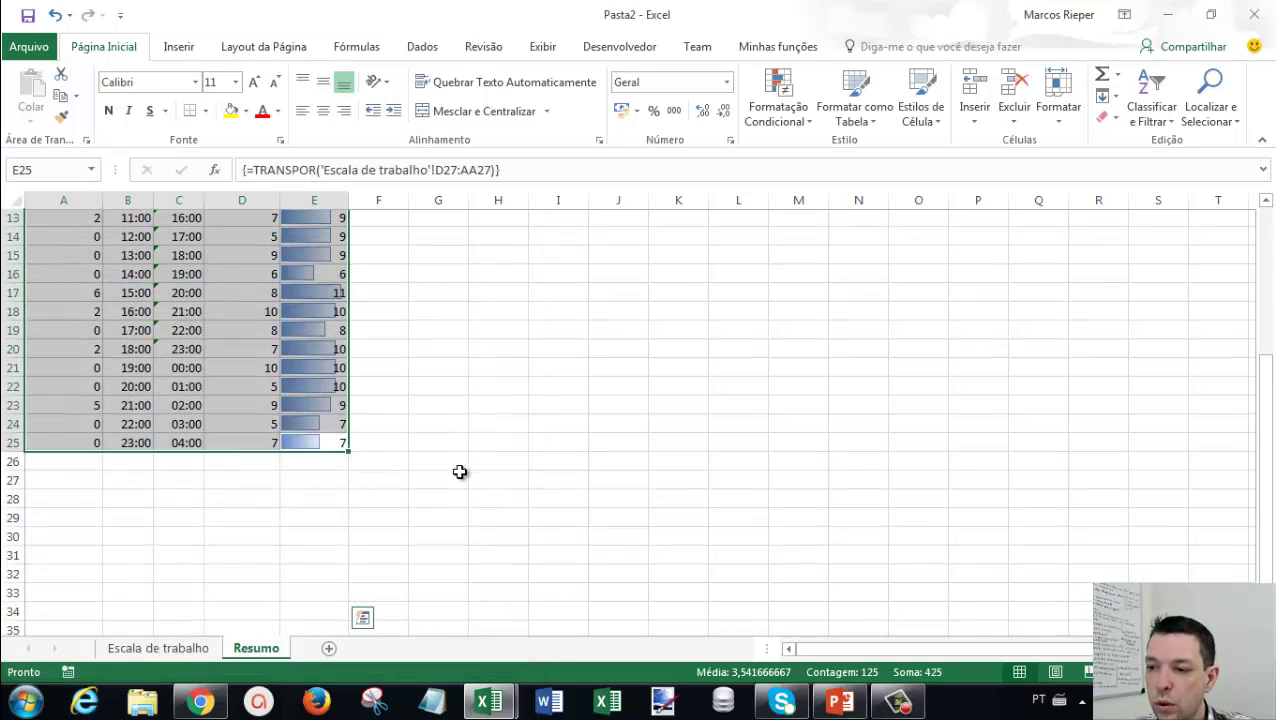
Deselect the table to view the new grey borders.
scroll(459, 480, up, 4)
click(302, 218)
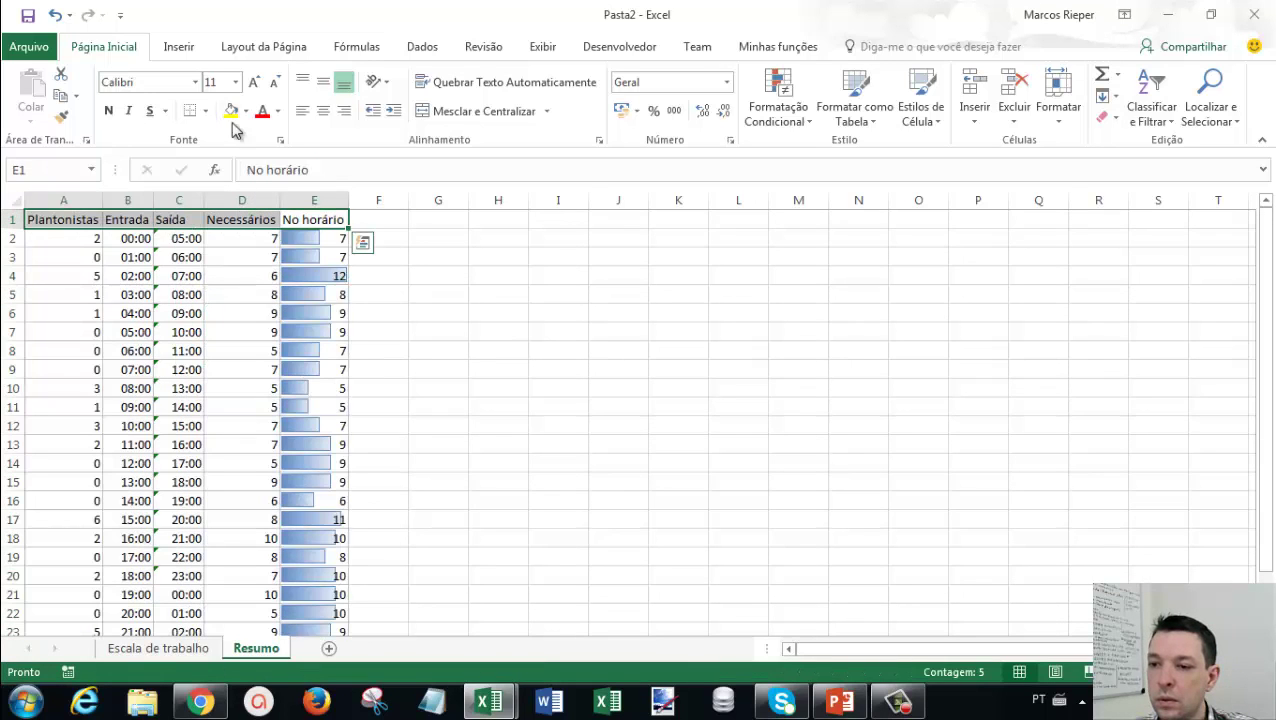
click(512, 373)
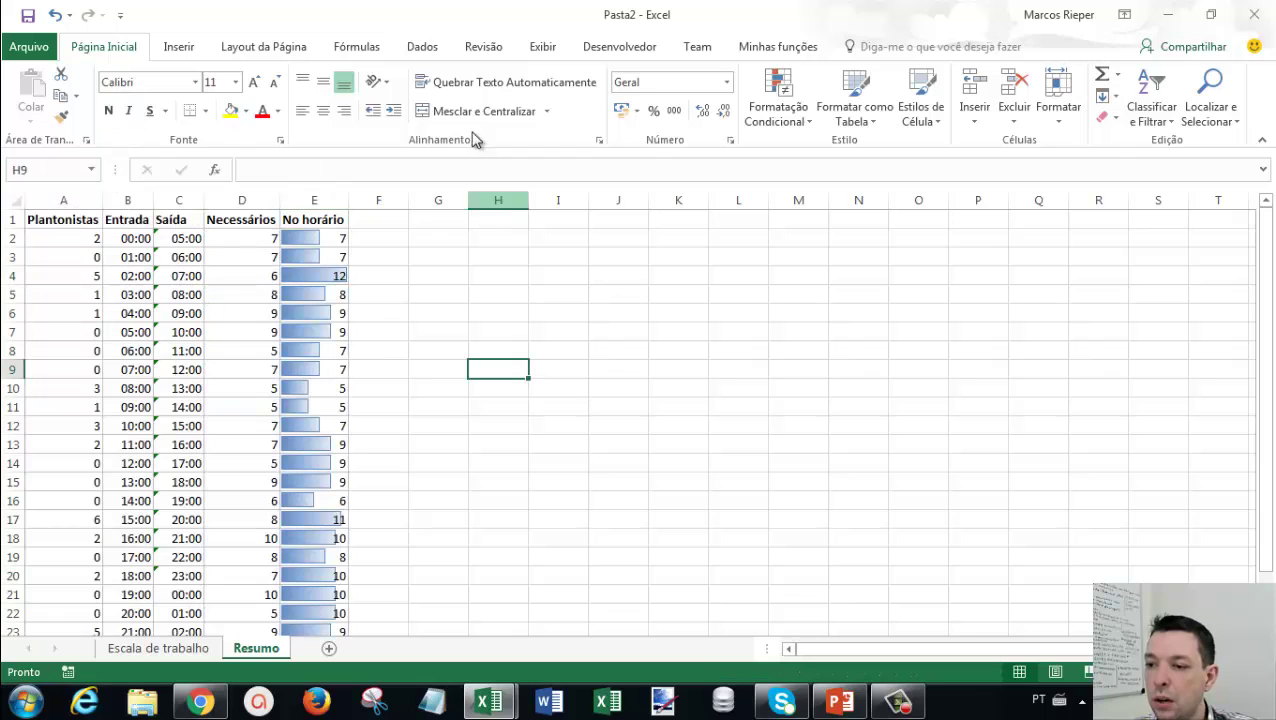
click(420, 47)
Uncheck Linhas de Grade on the Exibir tab to hide the Resumo gridlines.
click(542, 47)
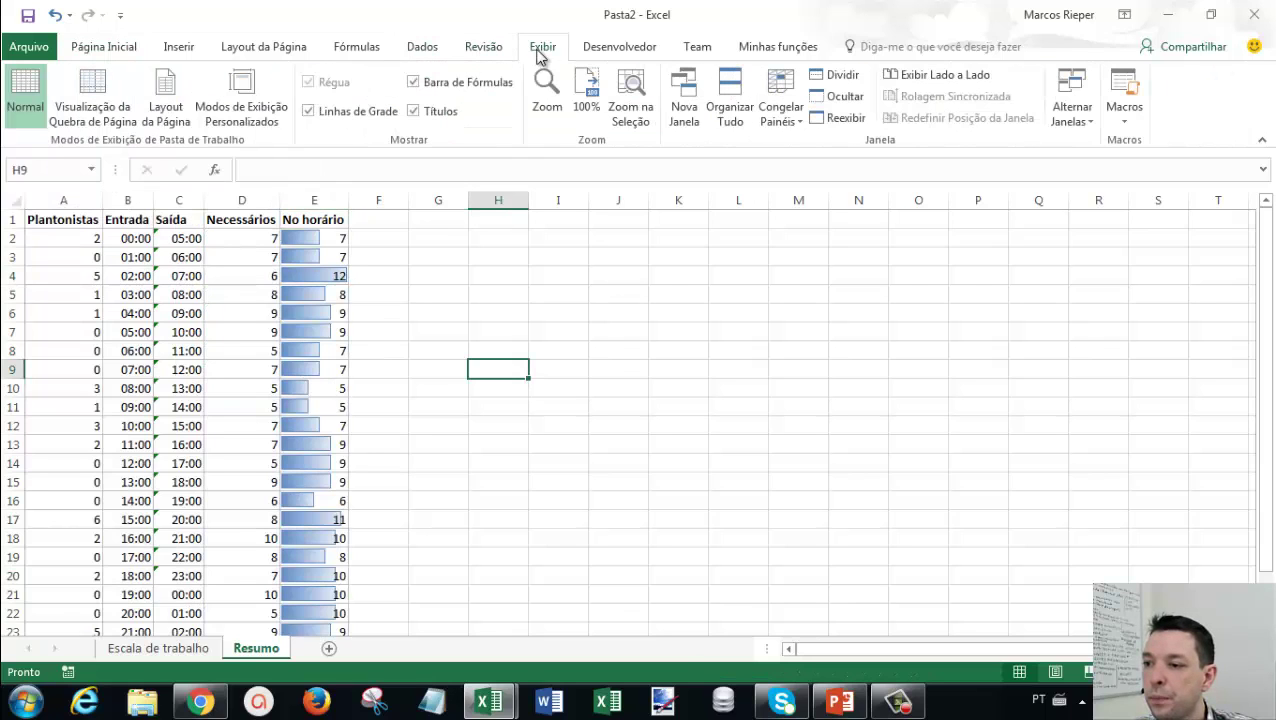
click(350, 111)
click(500, 314)
scroll(428, 481, down, 1)
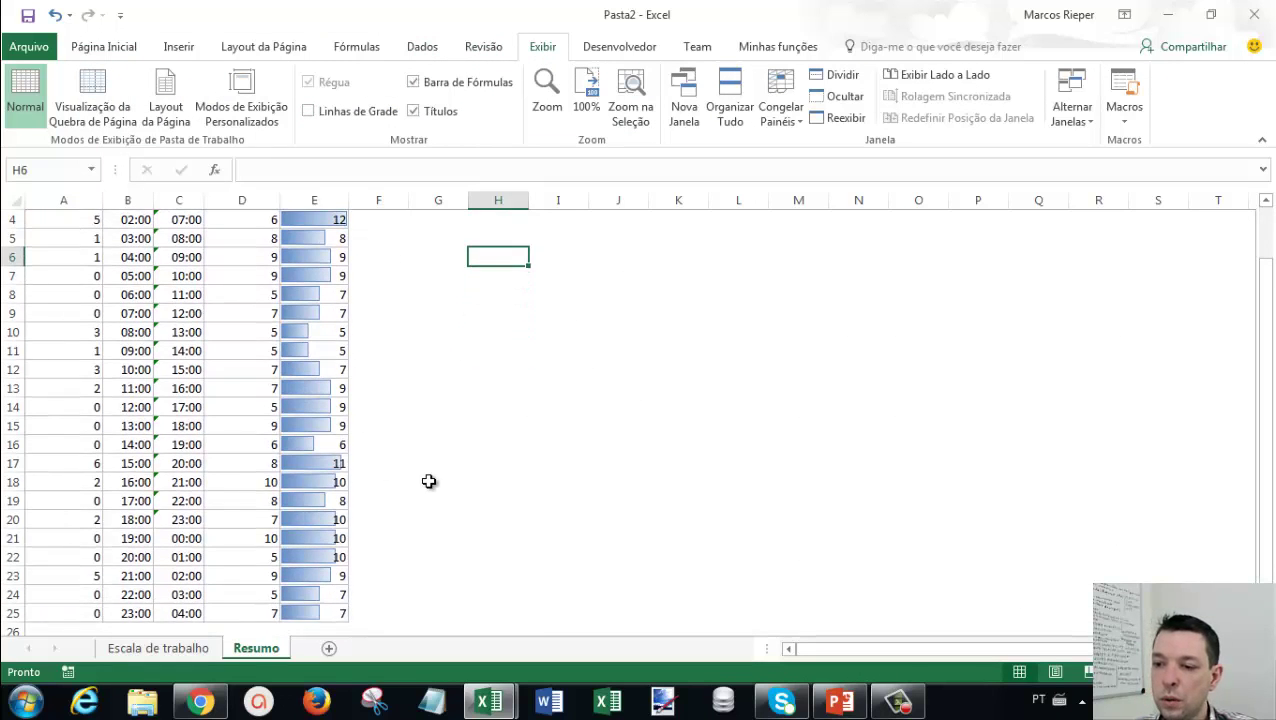
scroll(428, 481, up, 1)
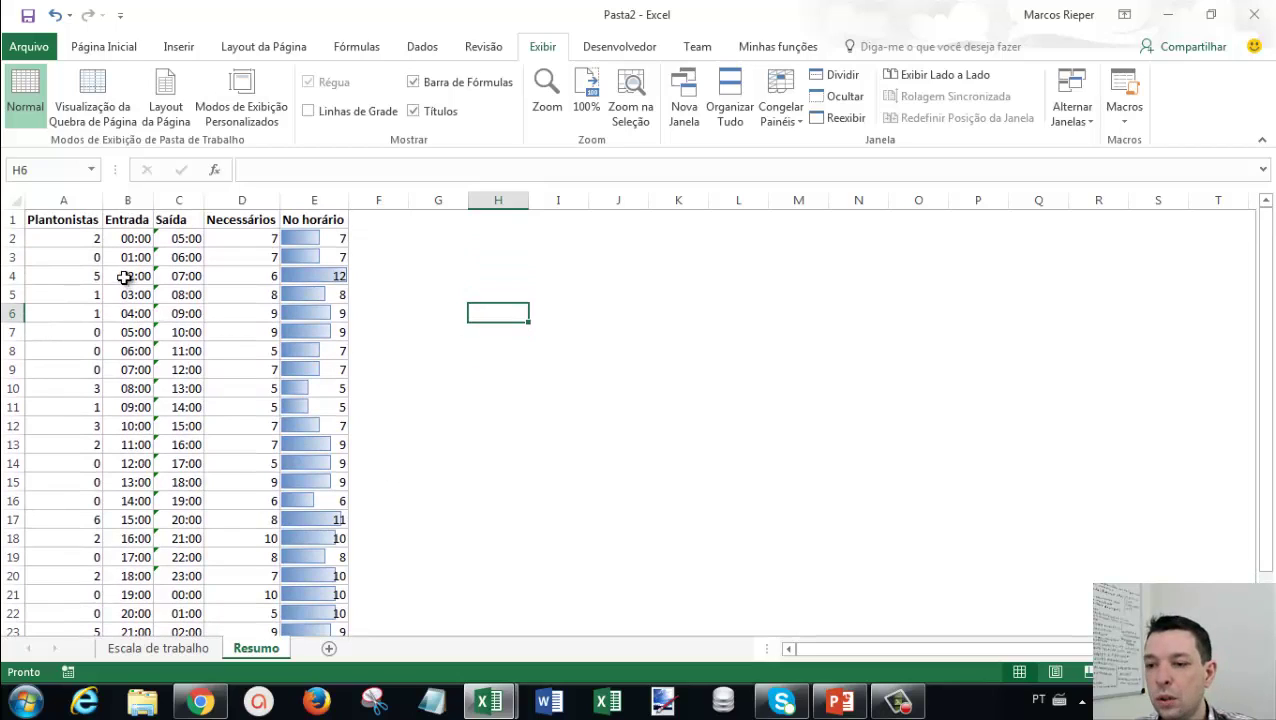
Review the formulas in A2, B2:C2, D2 and E2 of the summary table.
click(77, 238)
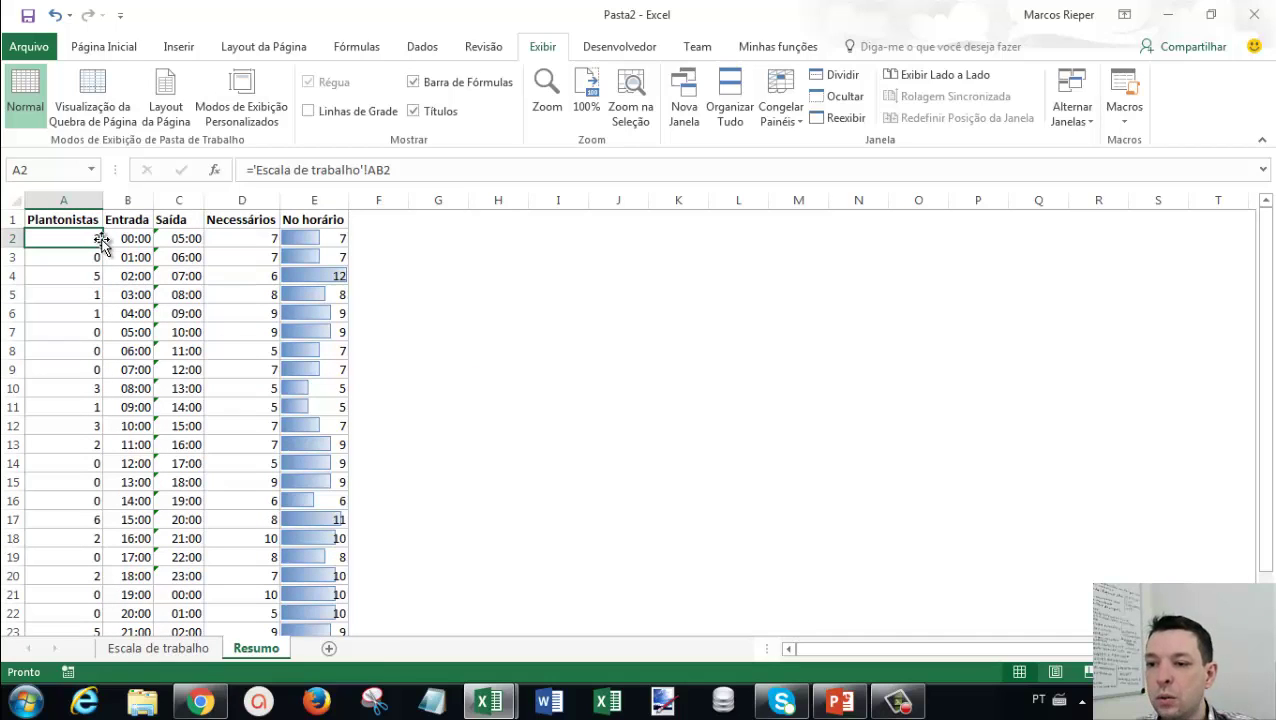
click(145, 238)
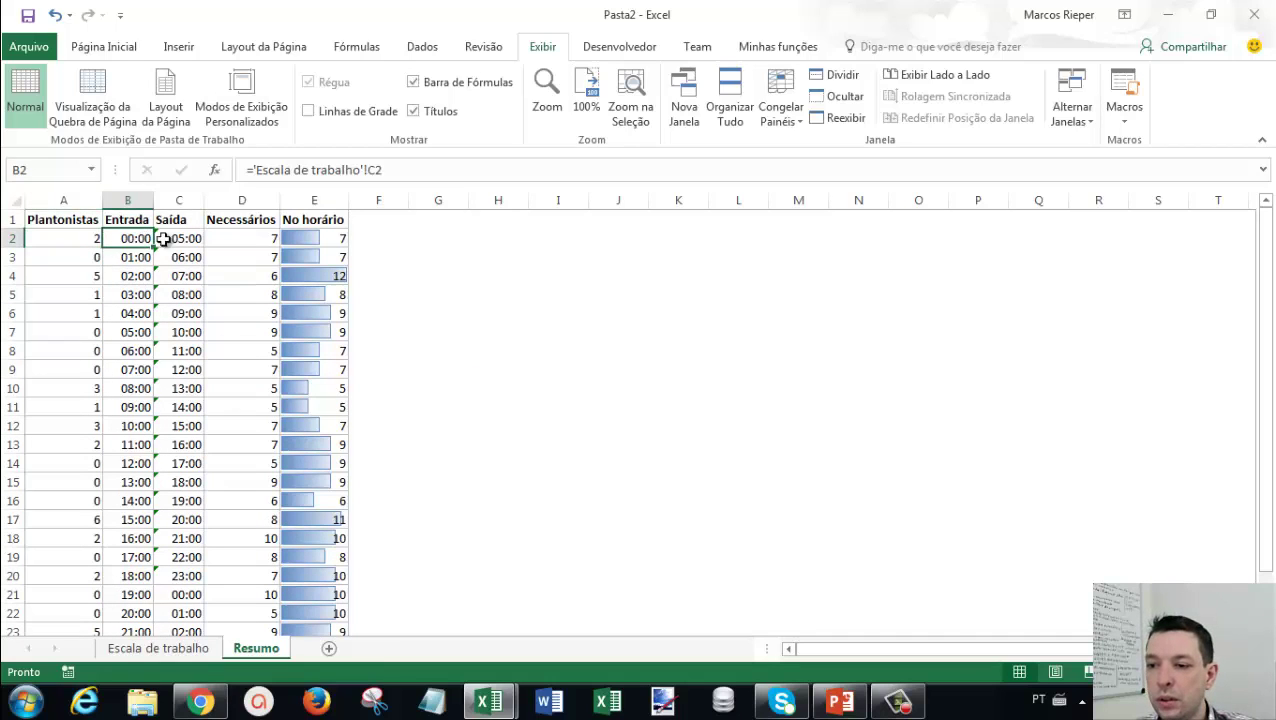
click(258, 238)
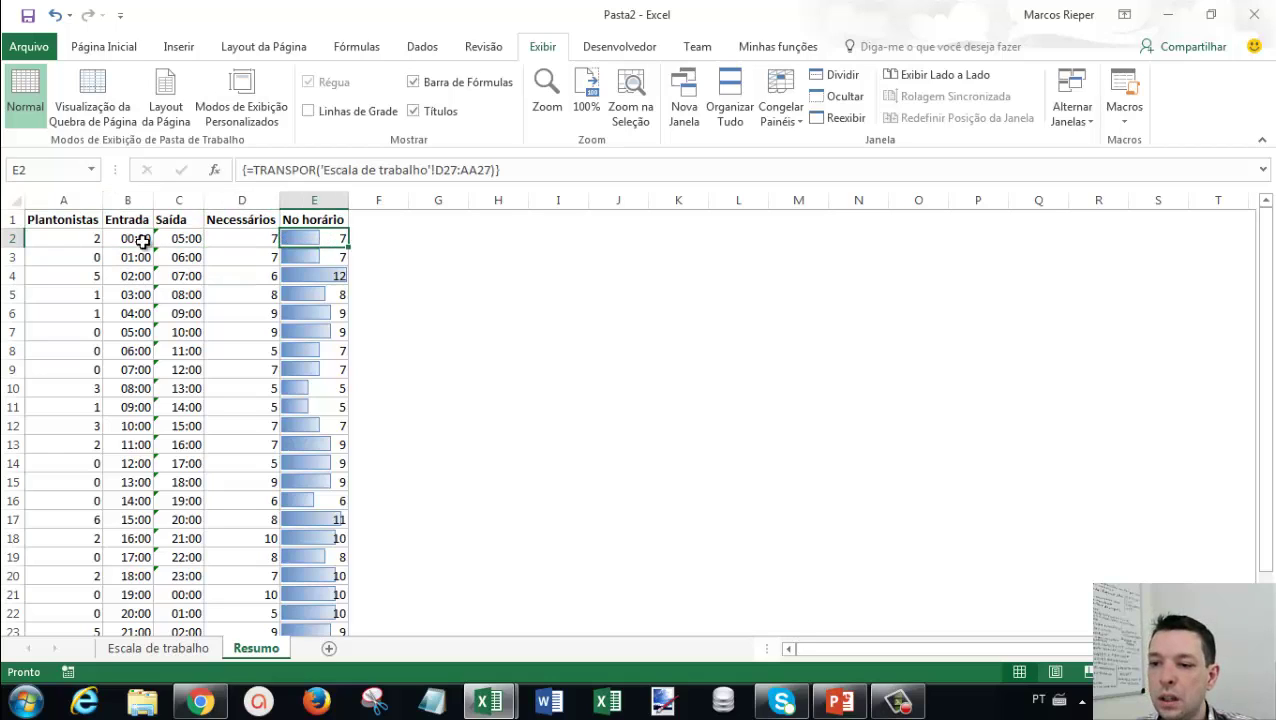
click(80, 238)
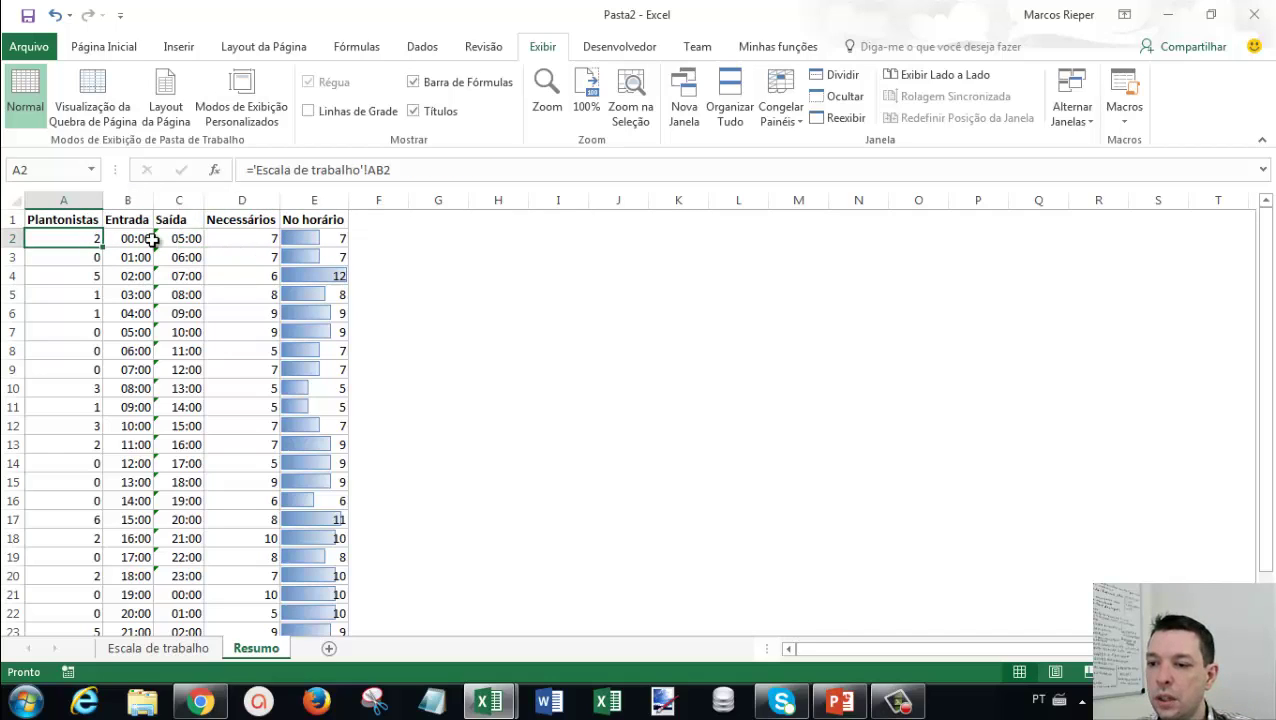
drag(128, 236, 204, 238)
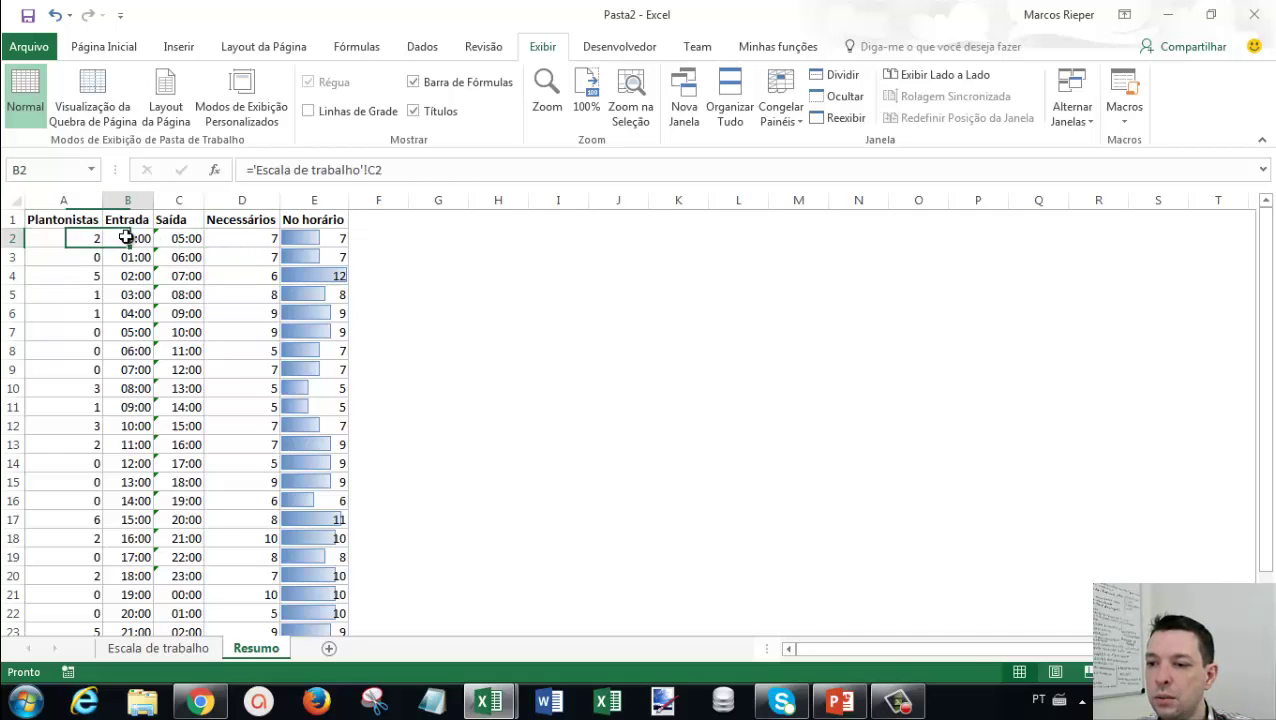
click(260, 238)
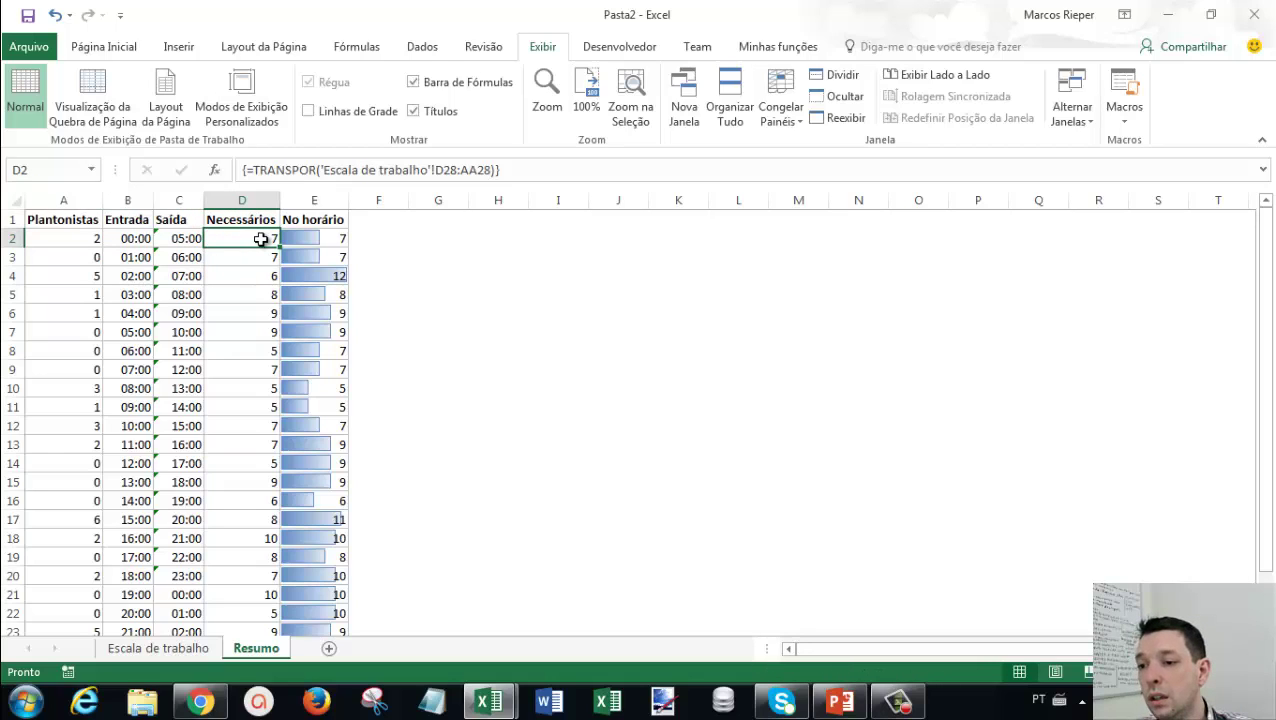
click(336, 240)
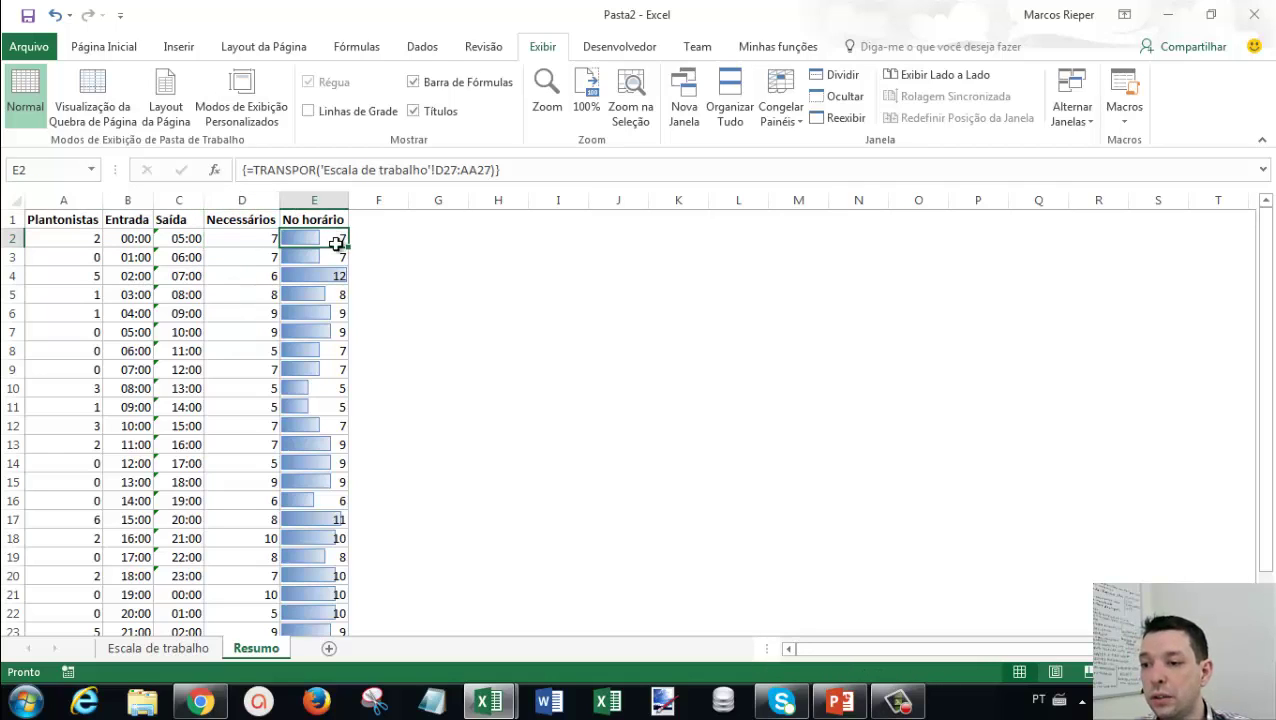